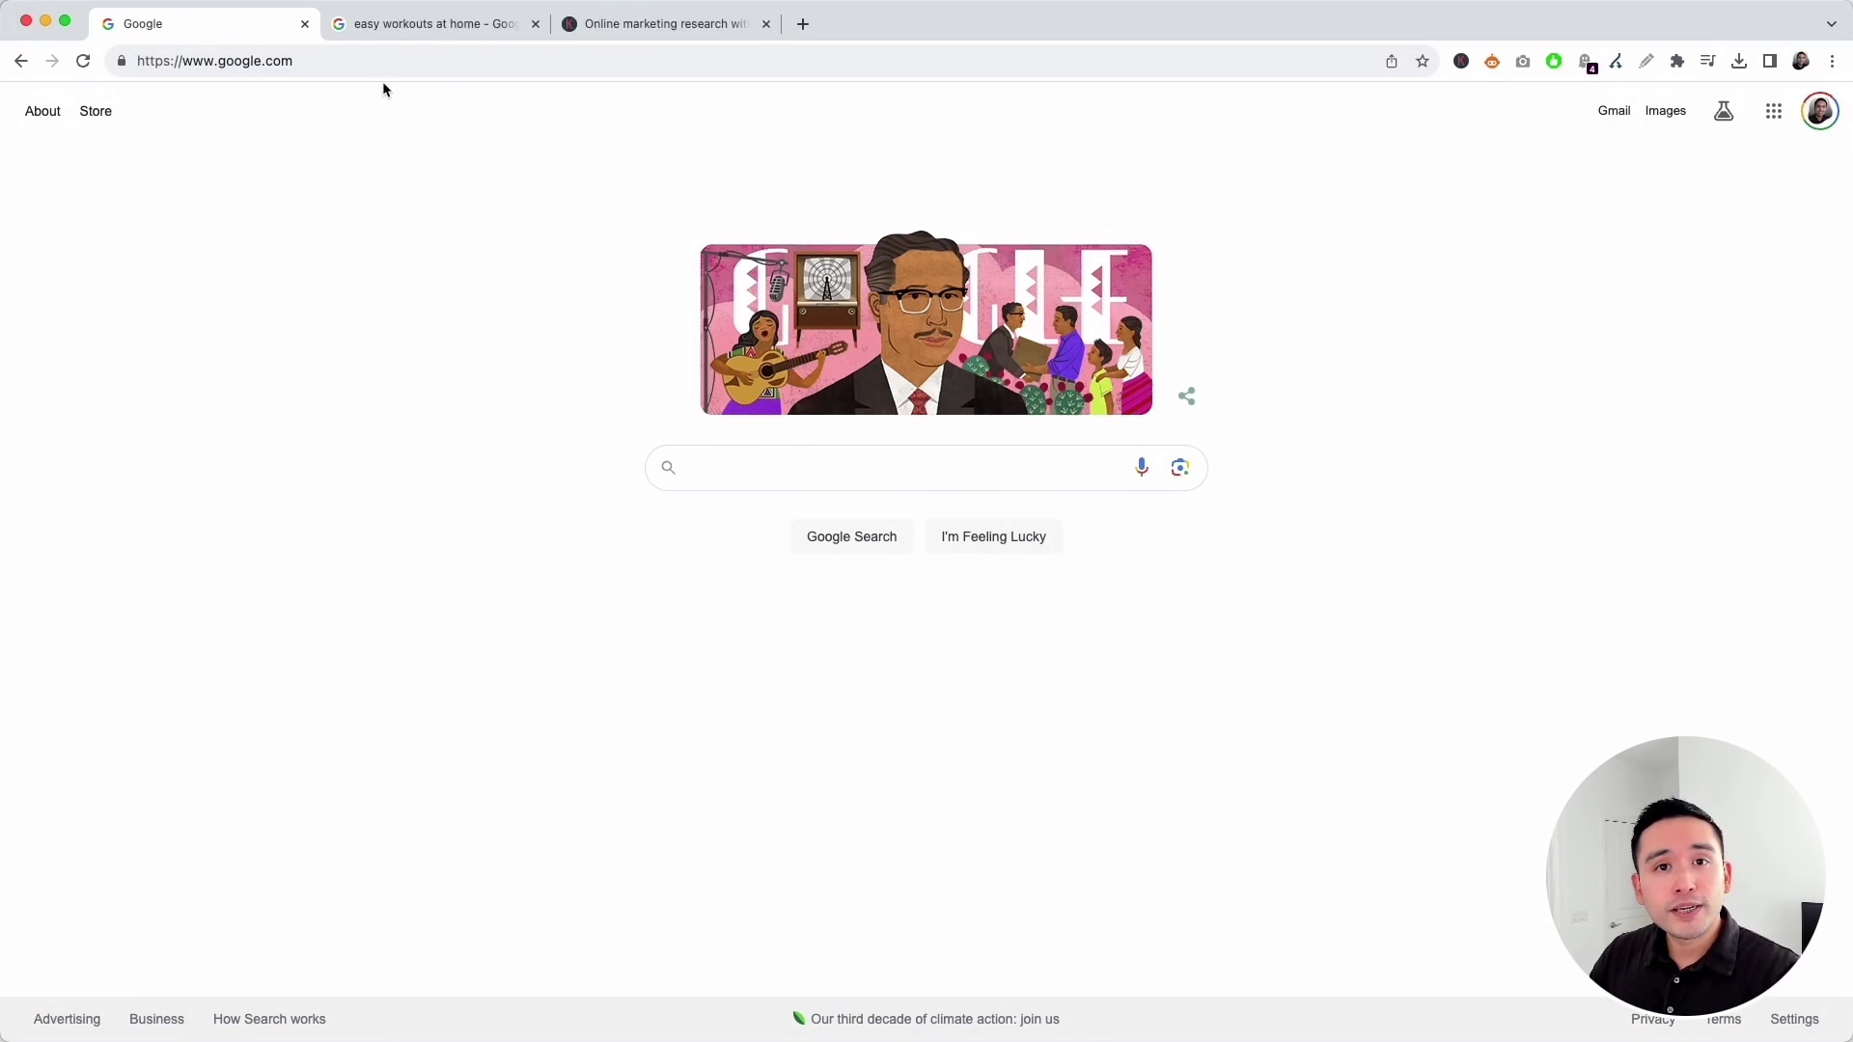
Look at the Keywords Everywhere extension's tools and its website, and return to the "easy workouts at home" search results.
left_click(412, 26)
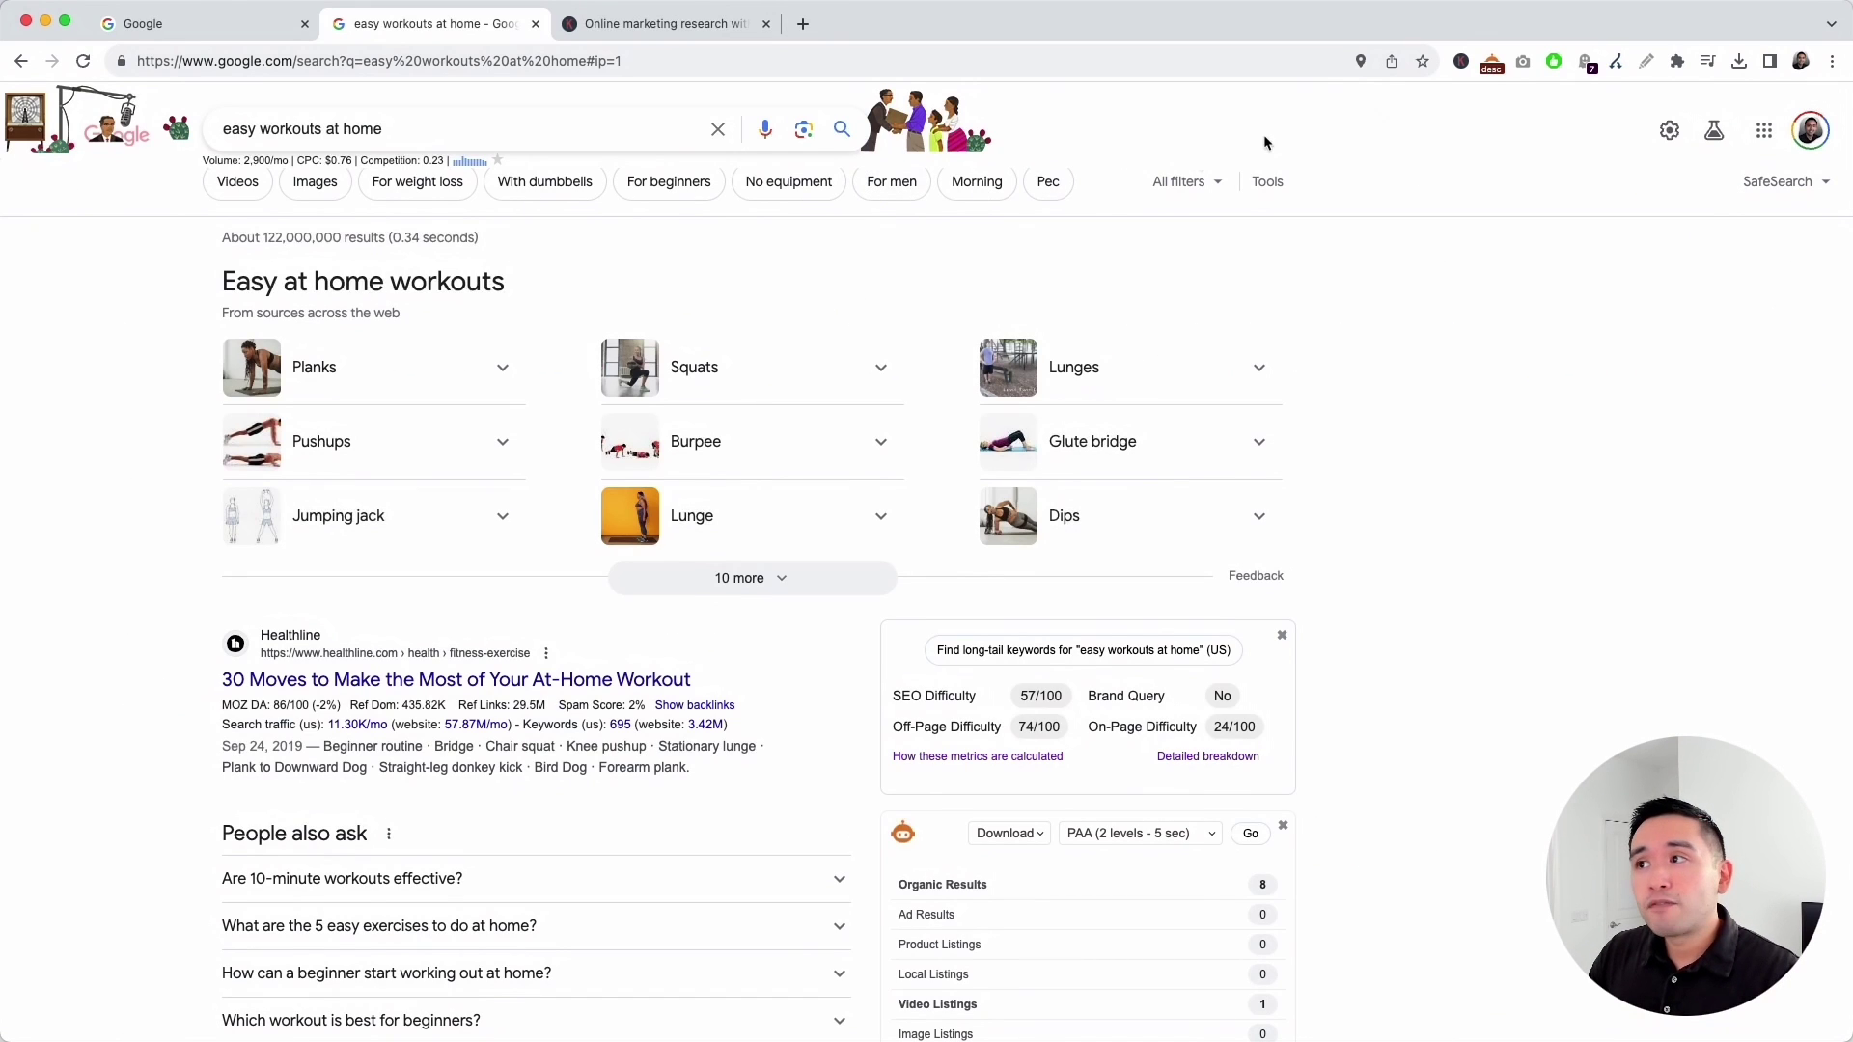
left_click(1460, 61)
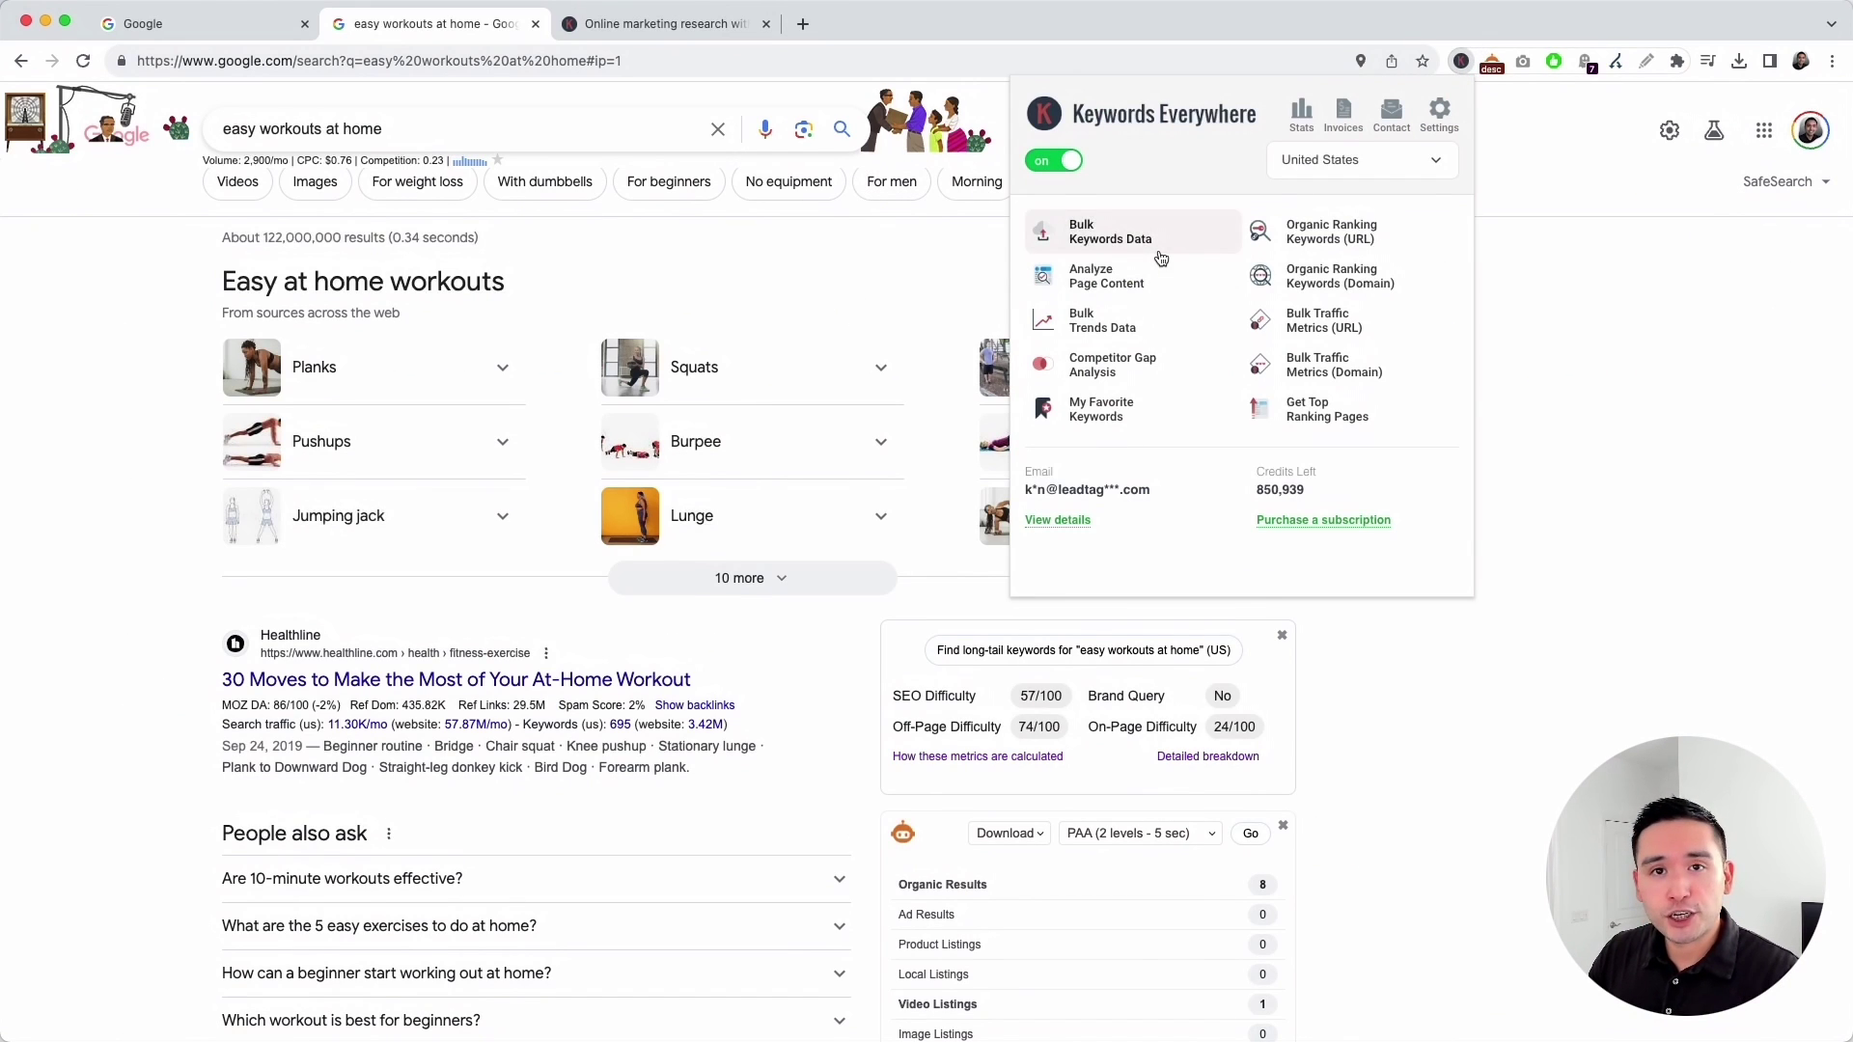
left_click(677, 25)
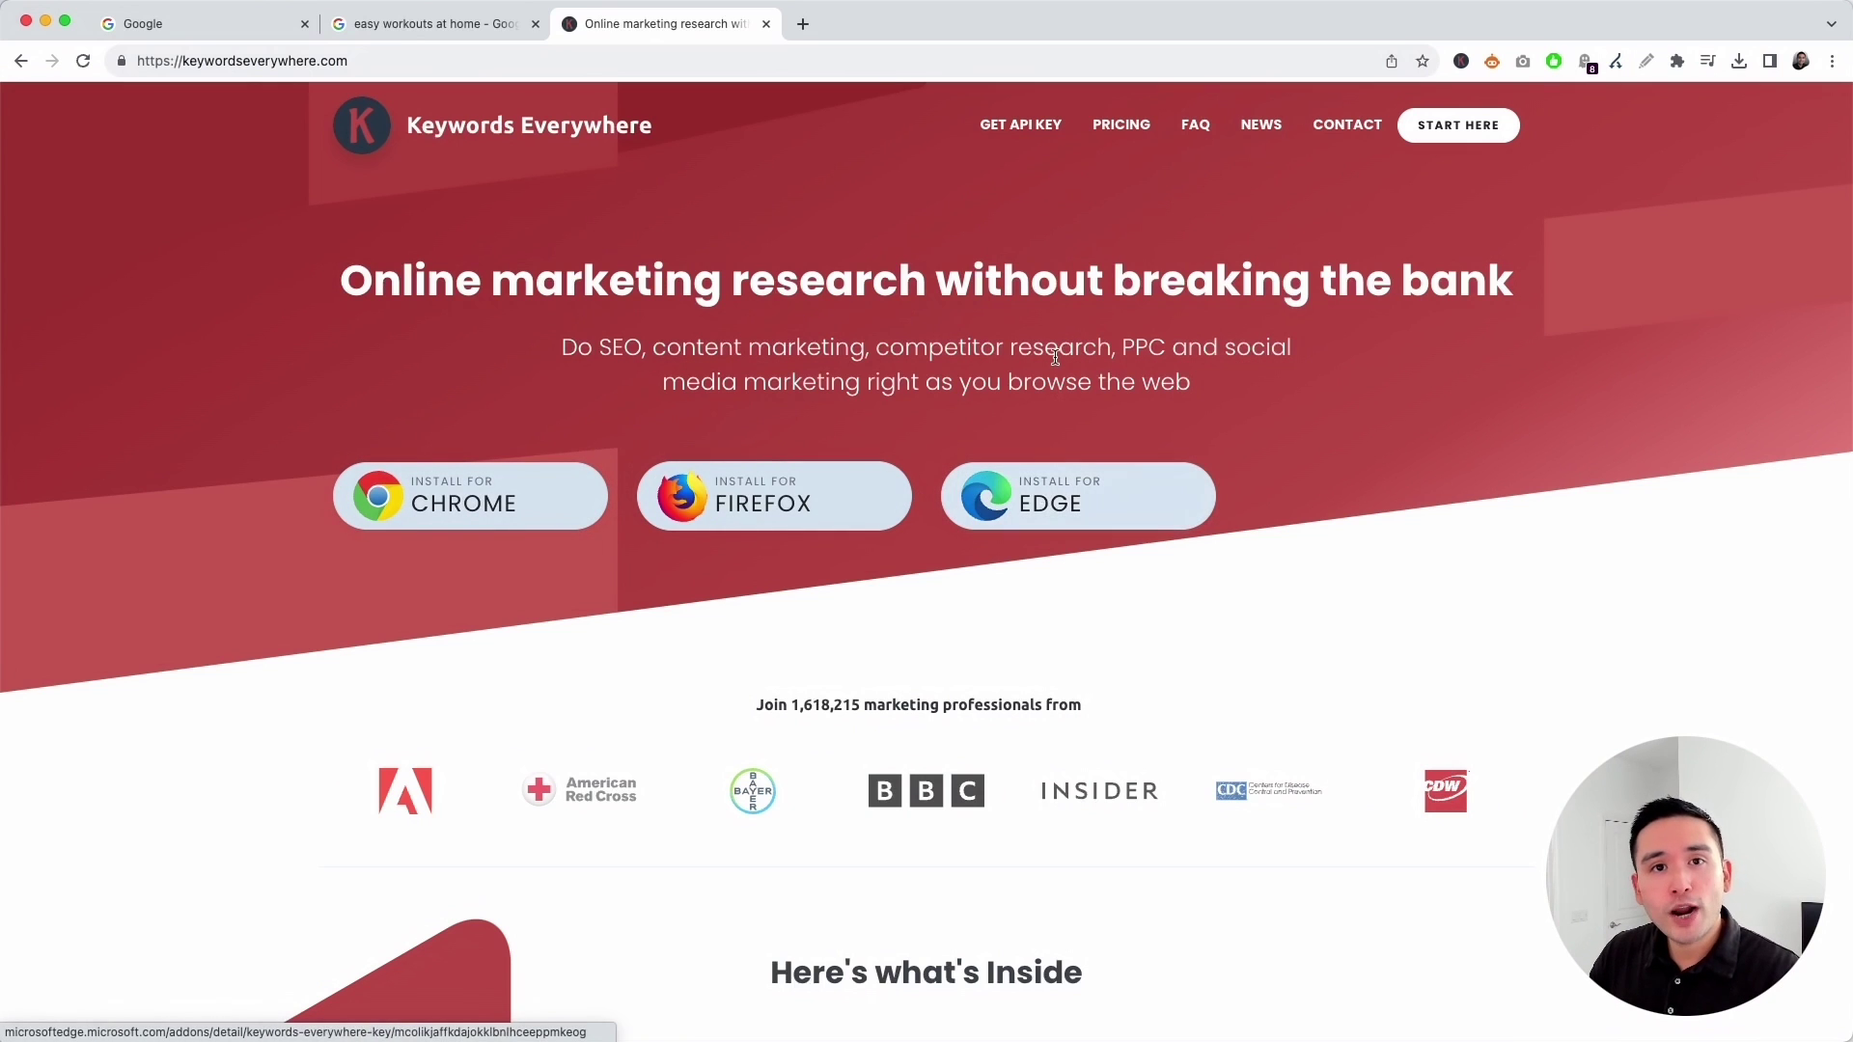
left_click(483, 23)
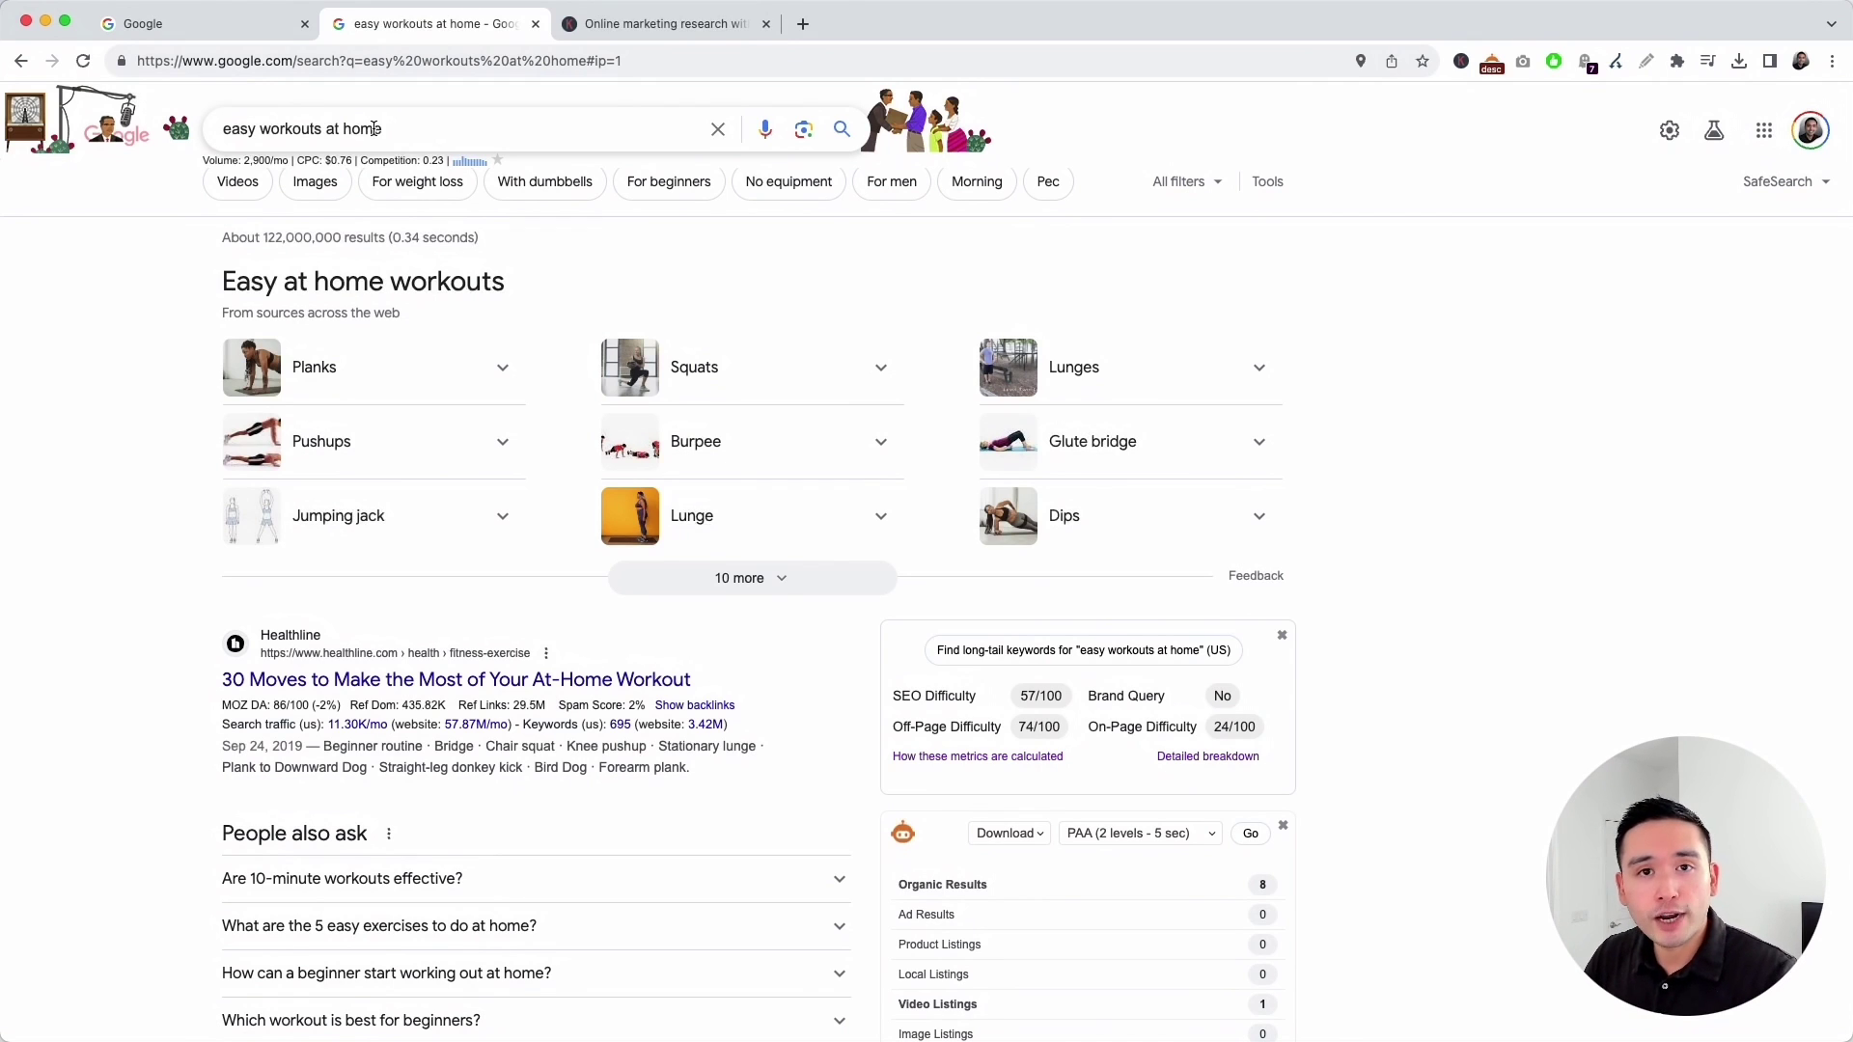
Review the Related Keywords, People Also Search For and Long-Tail Keywords lists for "easy workouts at home".
scroll(1345, 334, "down", 10)
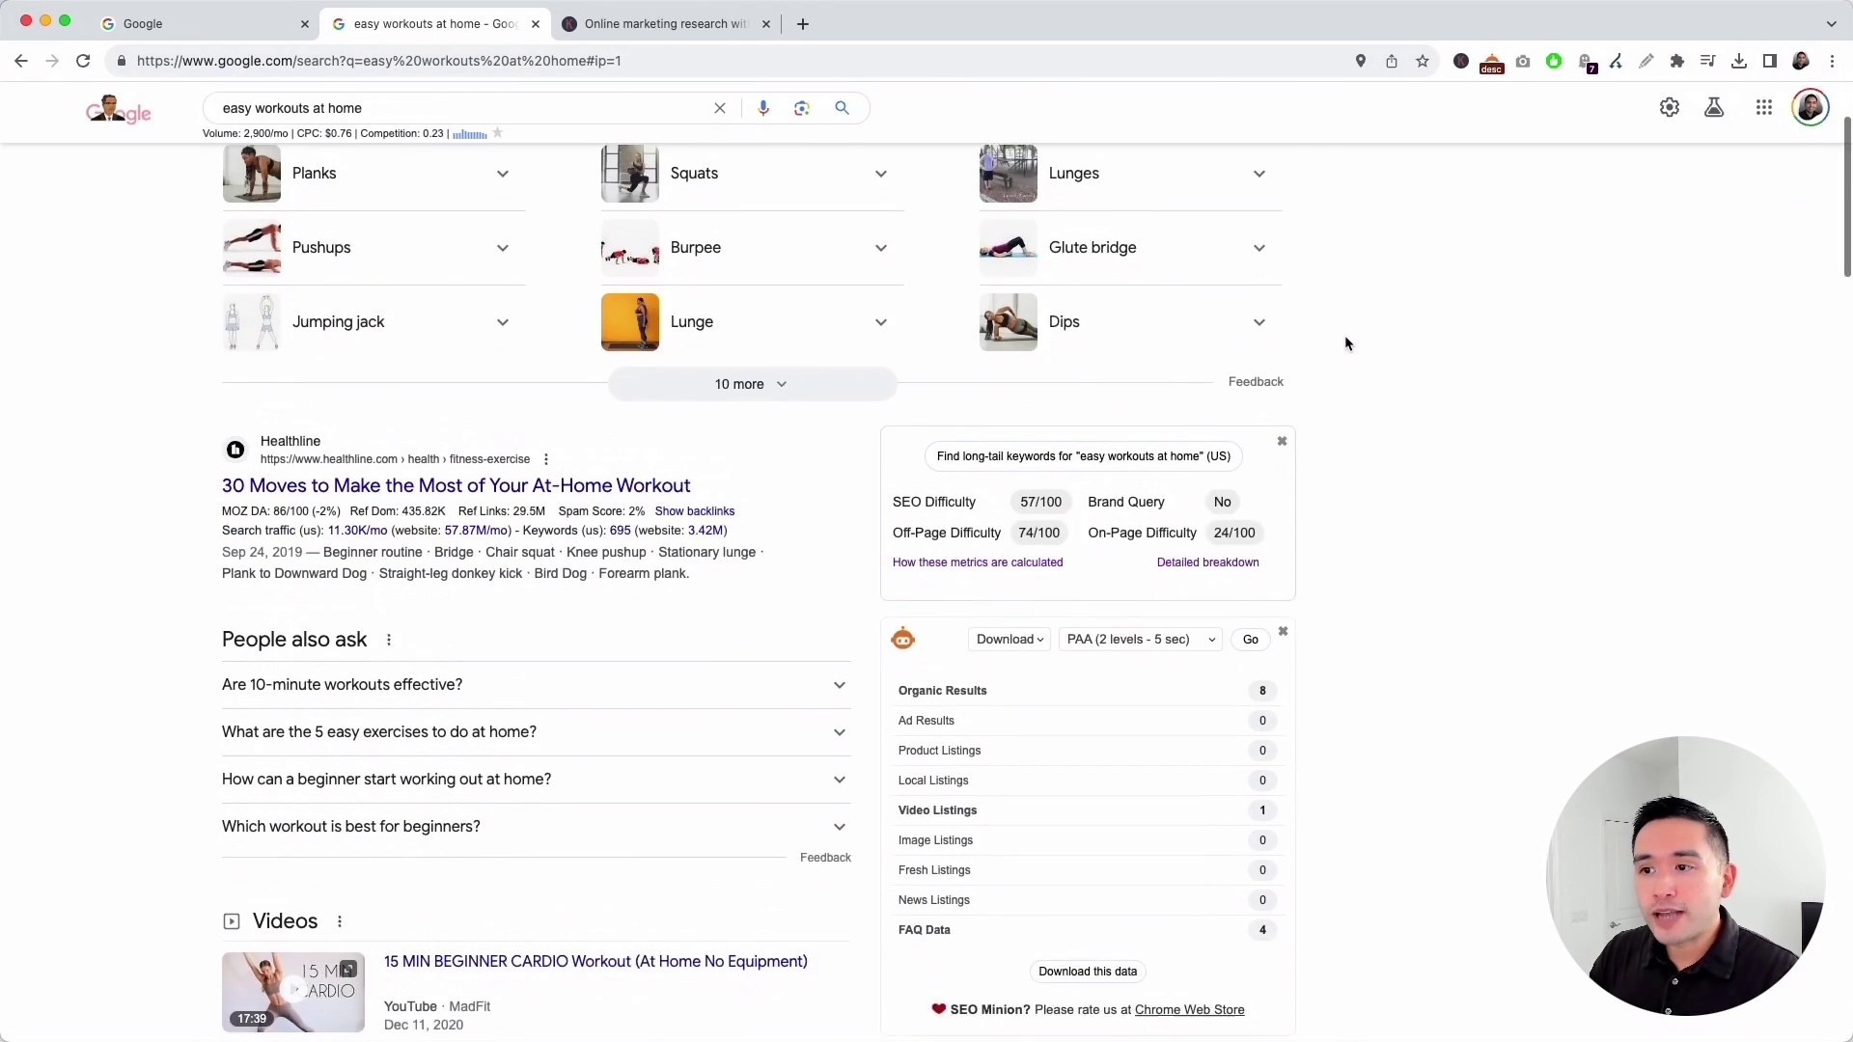
scroll(1348, 341, "down", 7)
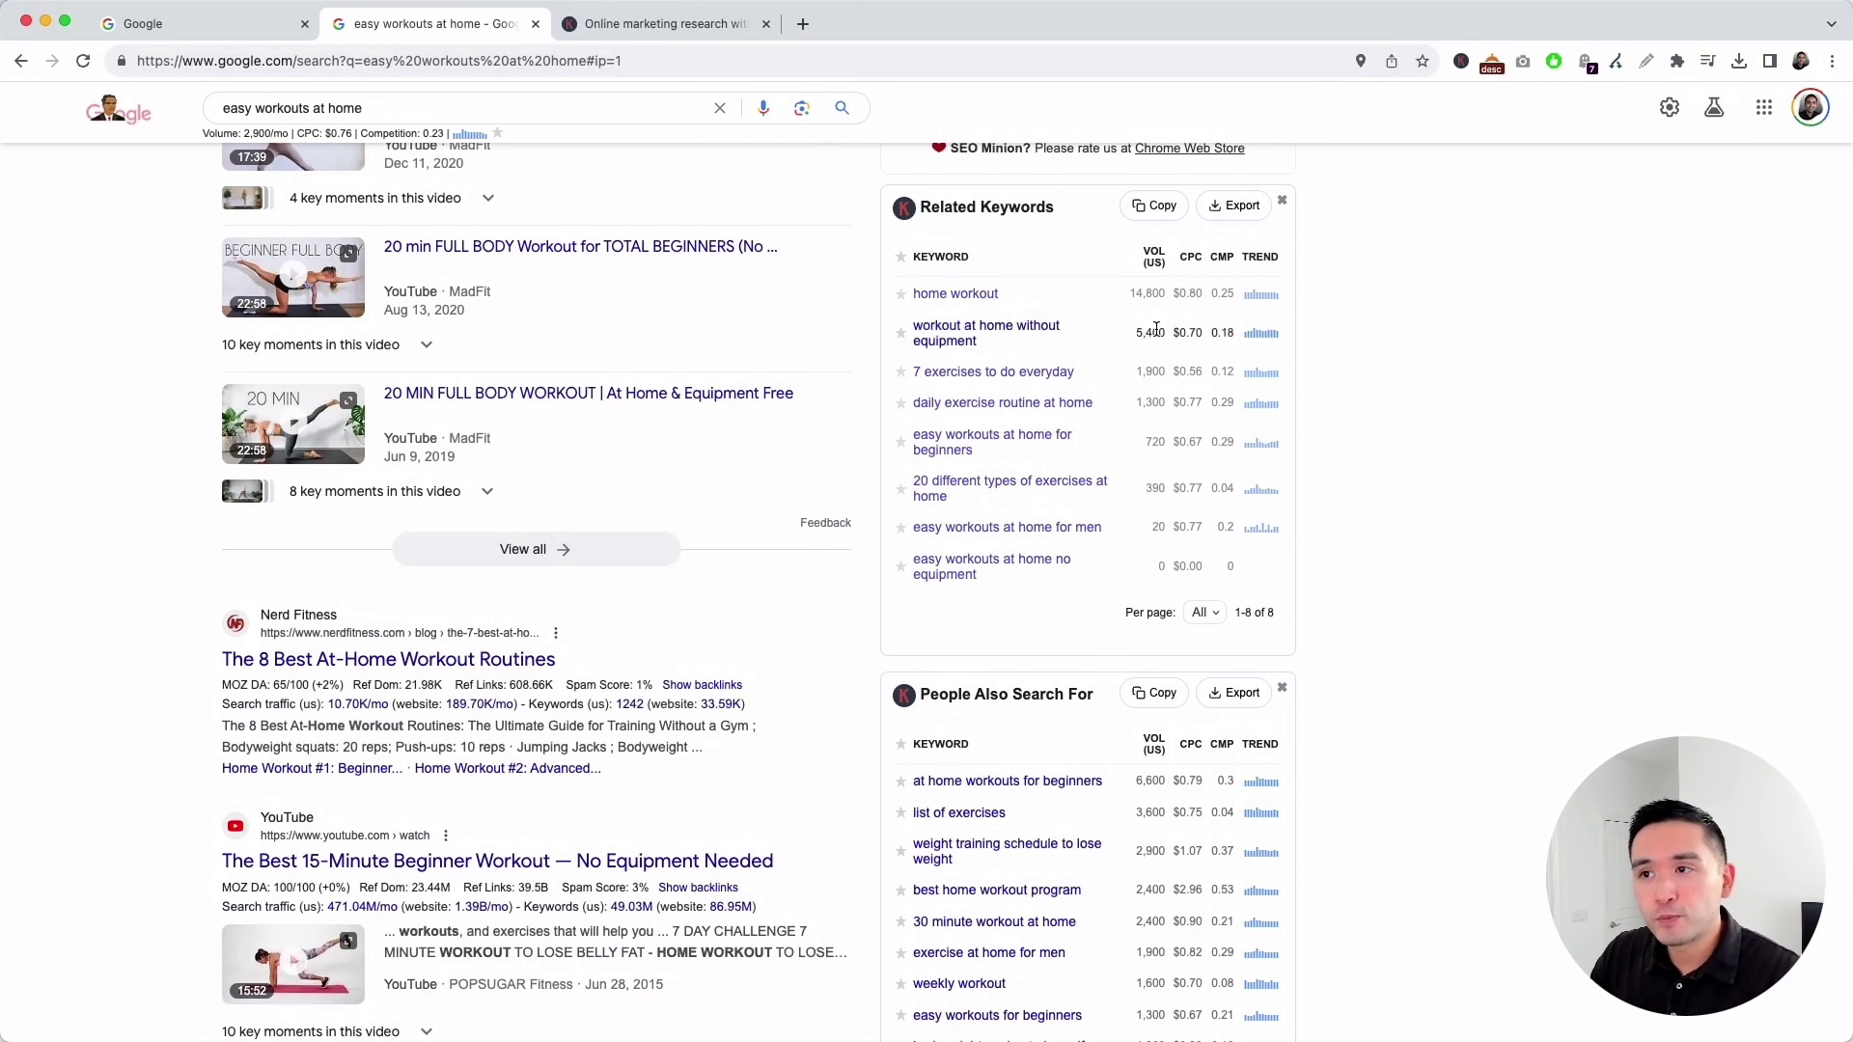
scroll(1203, 400, "down", 2)
scroll(1202, 400, "down", 3)
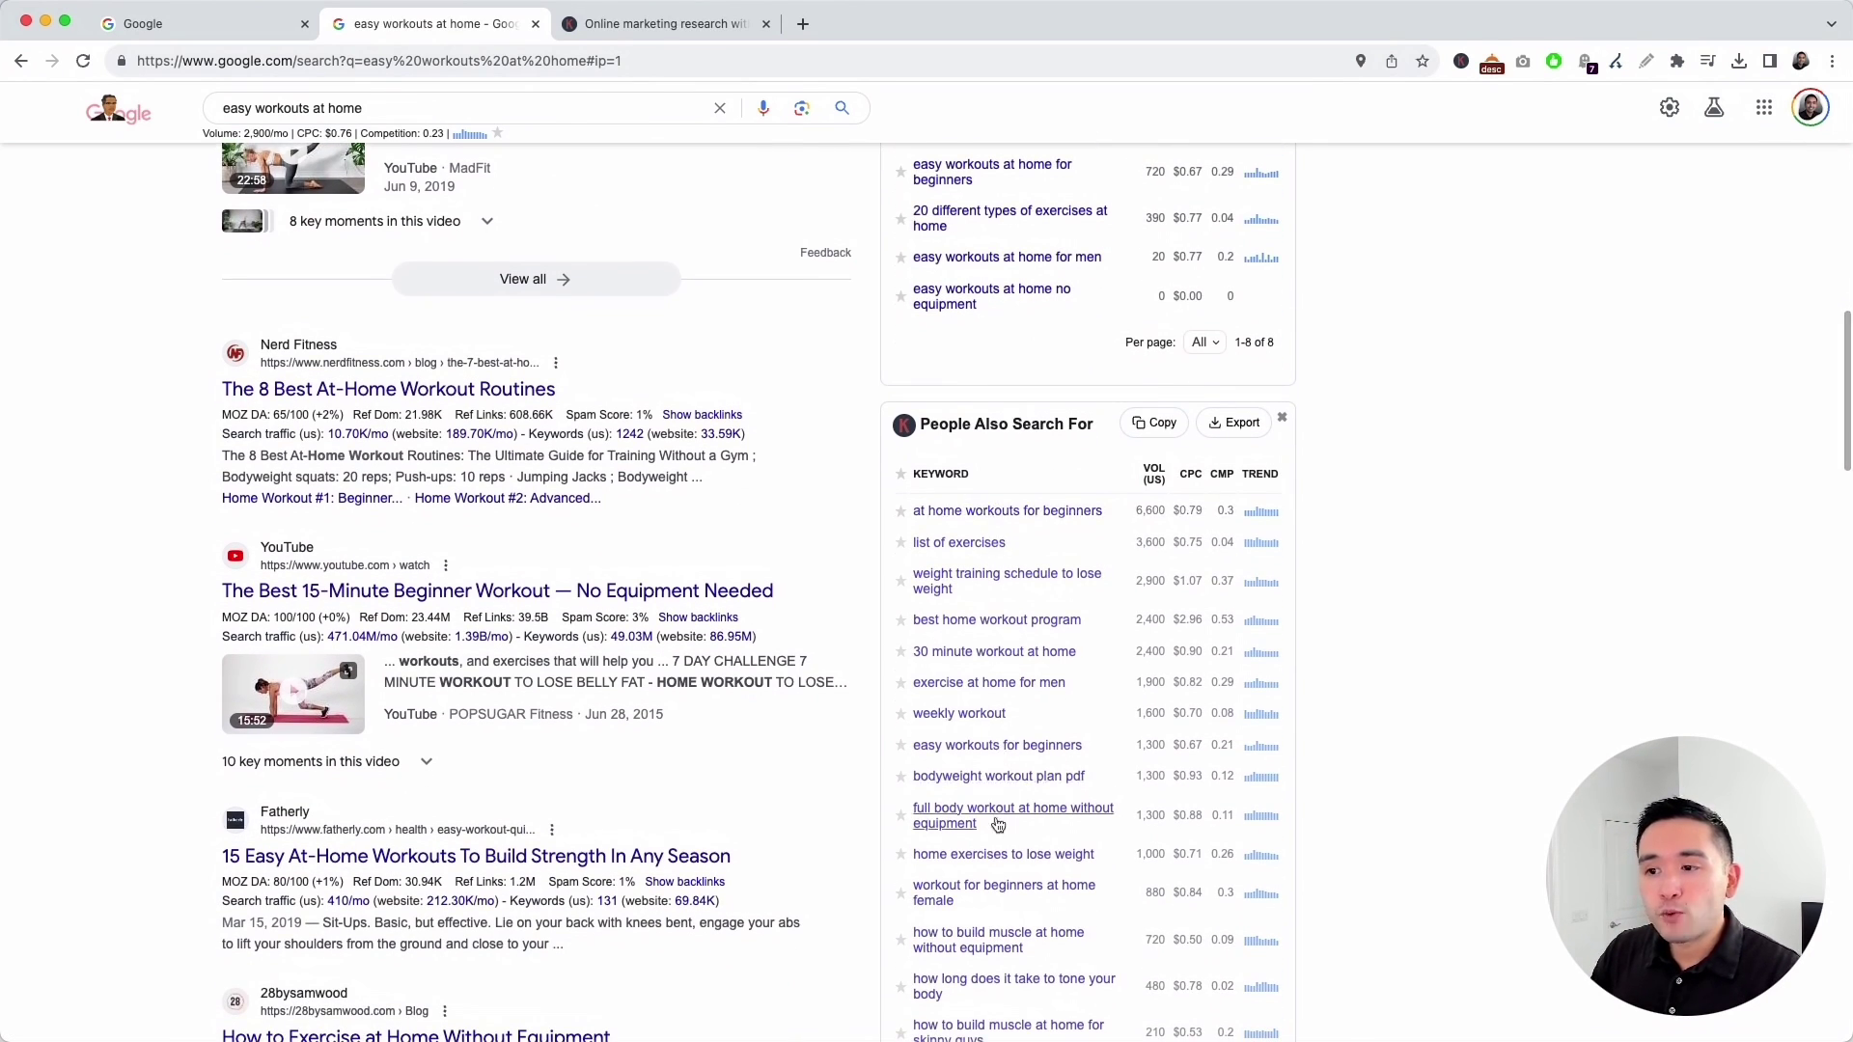
scroll(1014, 463, "down", 10)
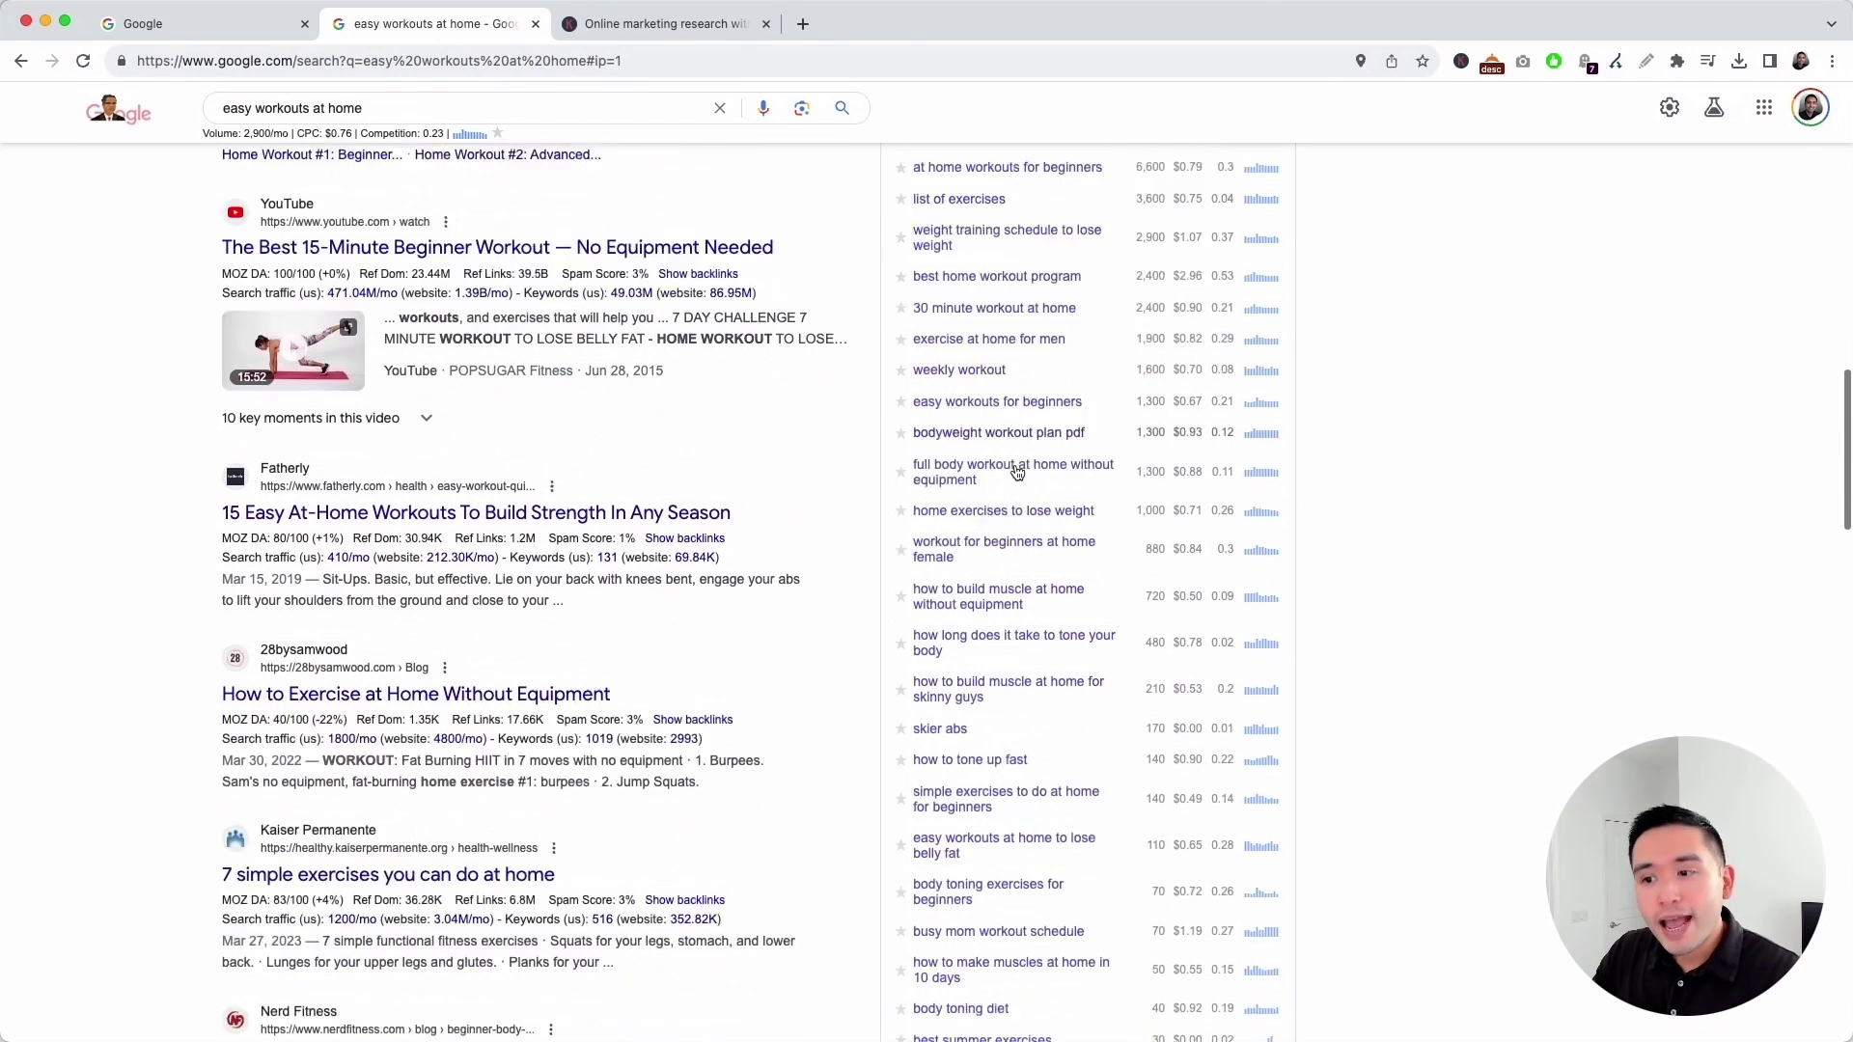
scroll(1017, 472, "down", 11)
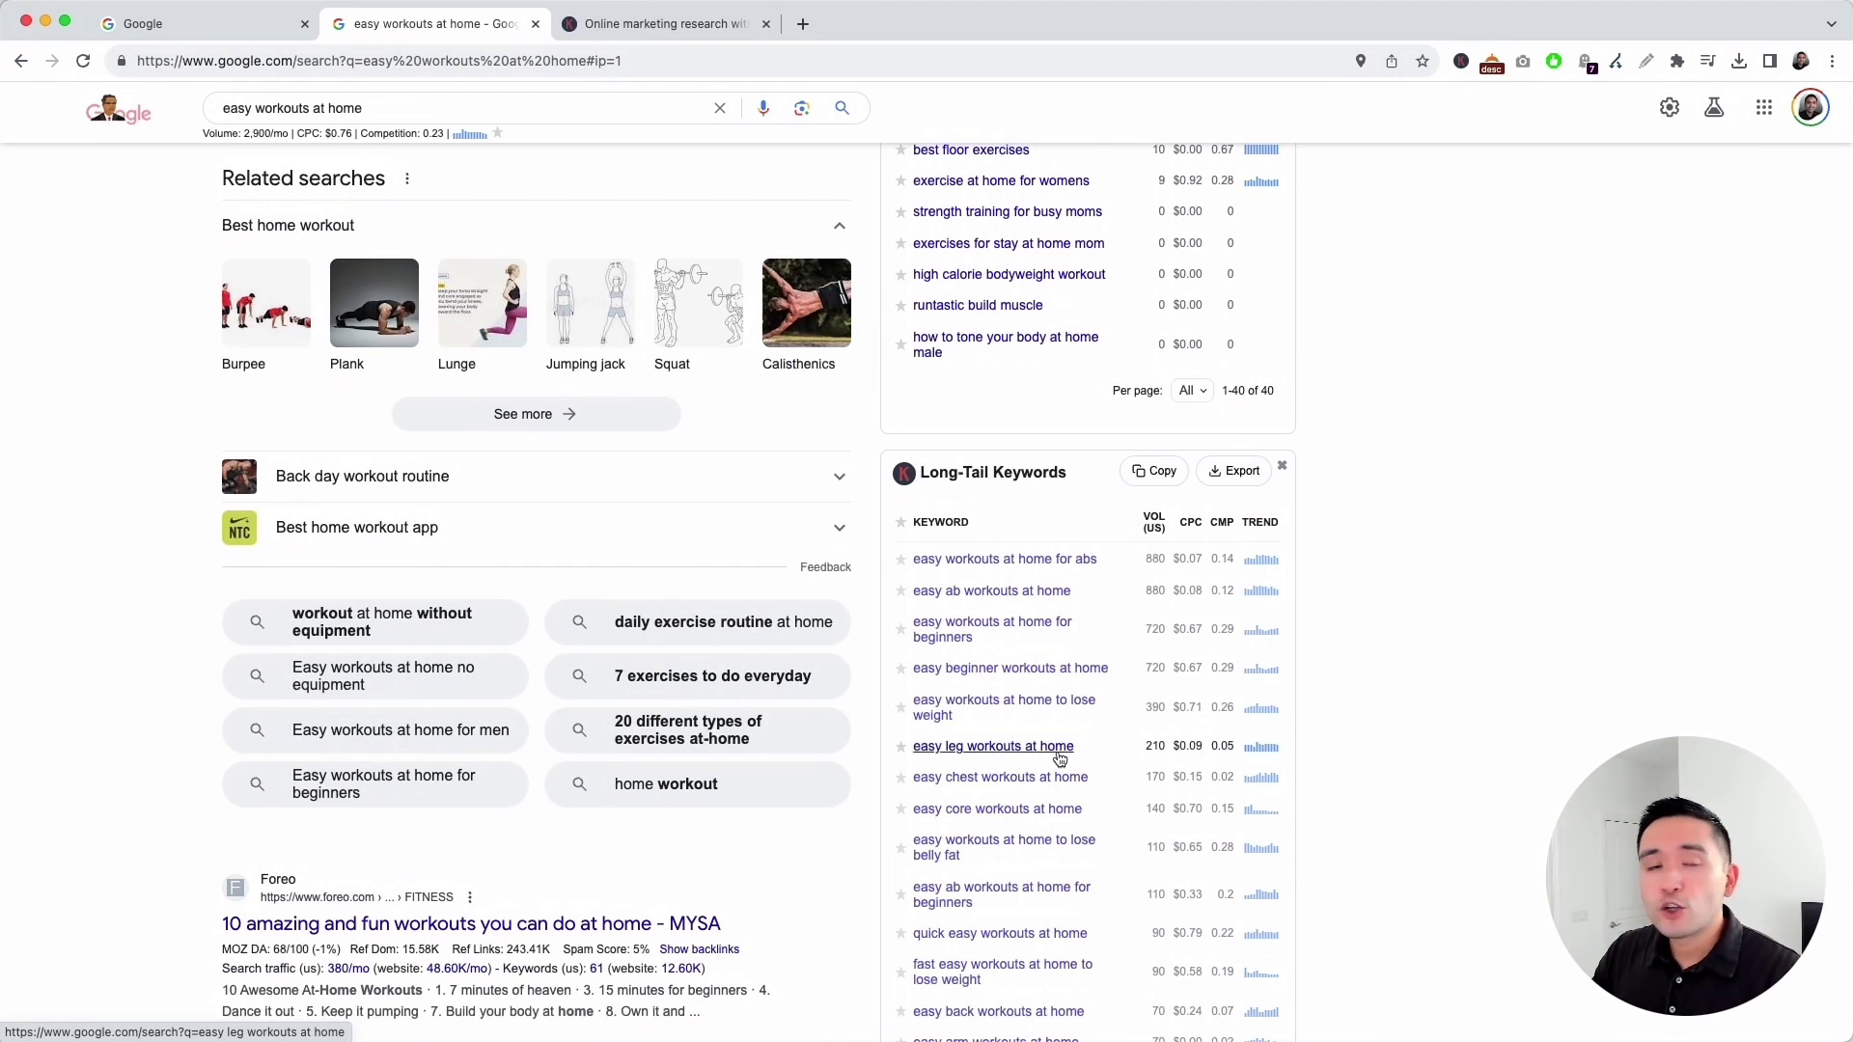
Examine the search volumes in the People Also Search For list, comparing low-volume keywords such as "best floor exercises" and "strength training for busy moms".
scroll(1057, 758, "up", 2)
scroll(1058, 759, "up", 6)
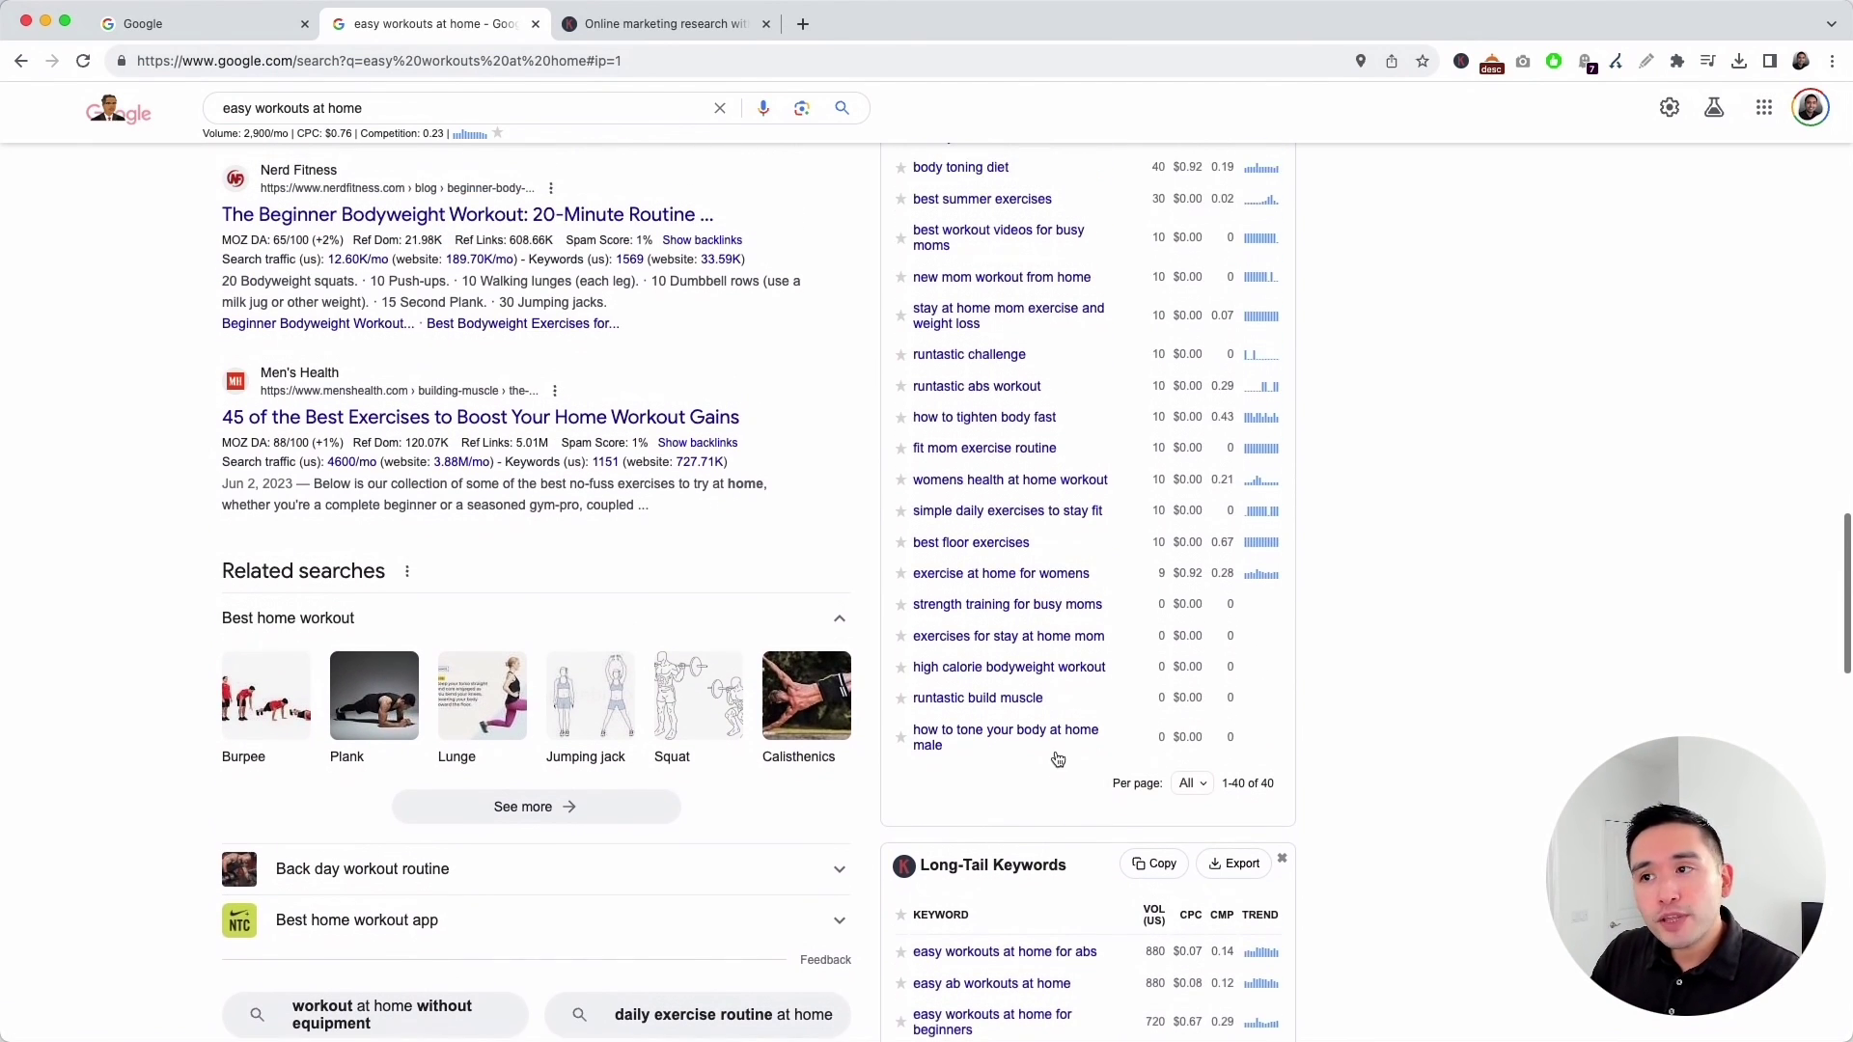
scroll(1060, 758, "up", 2)
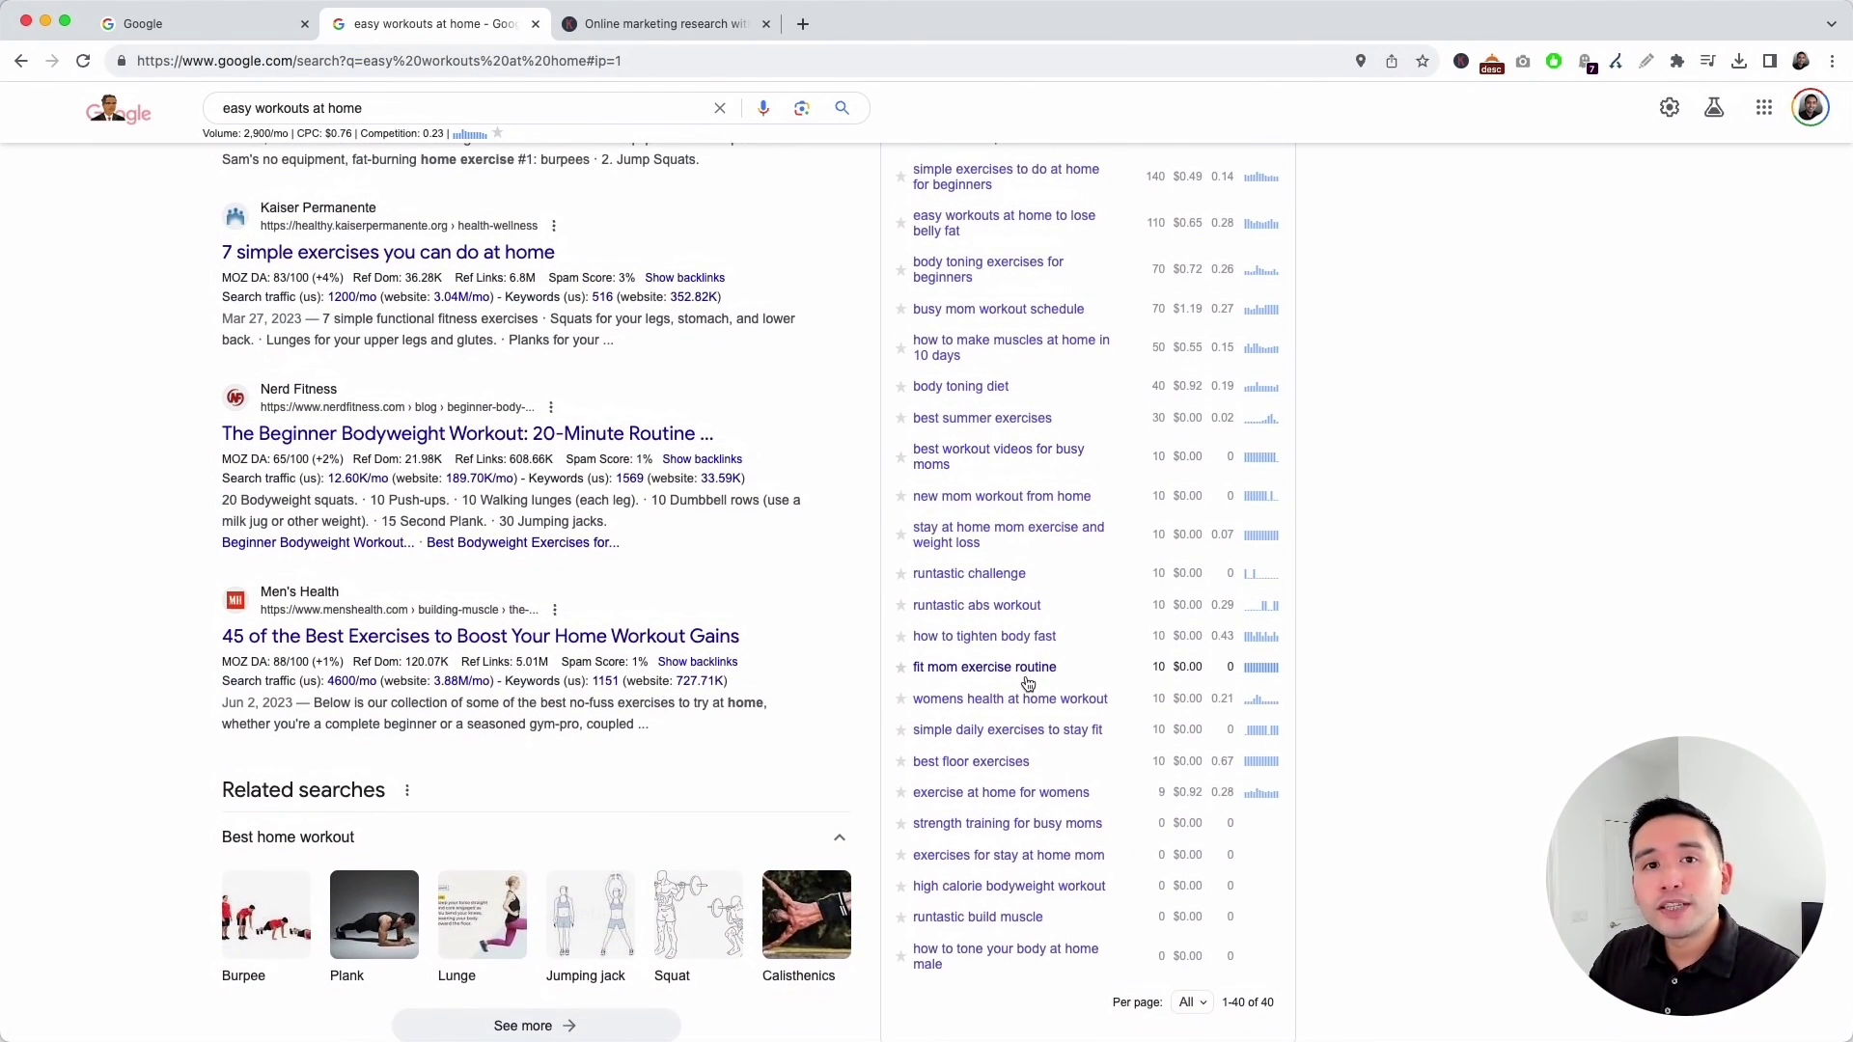
scroll(1028, 684, "up", 6)
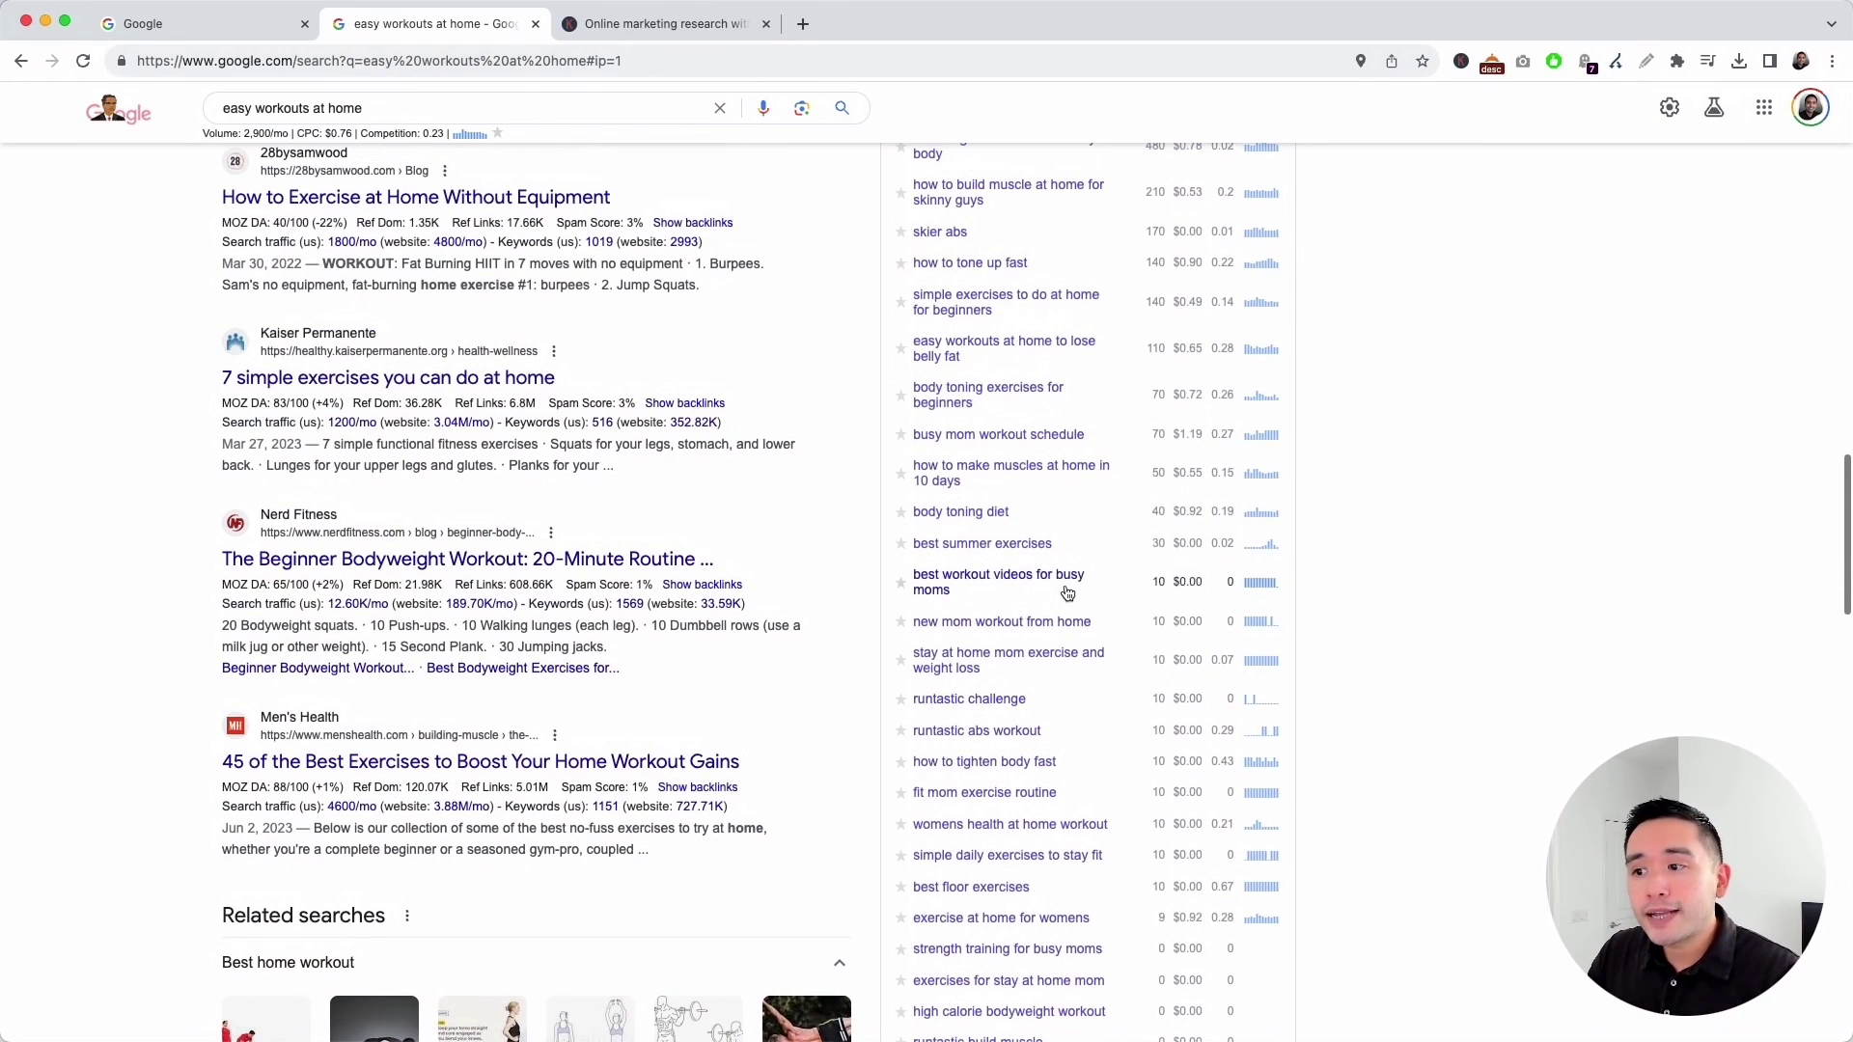
scroll(1101, 582, "up", 1)
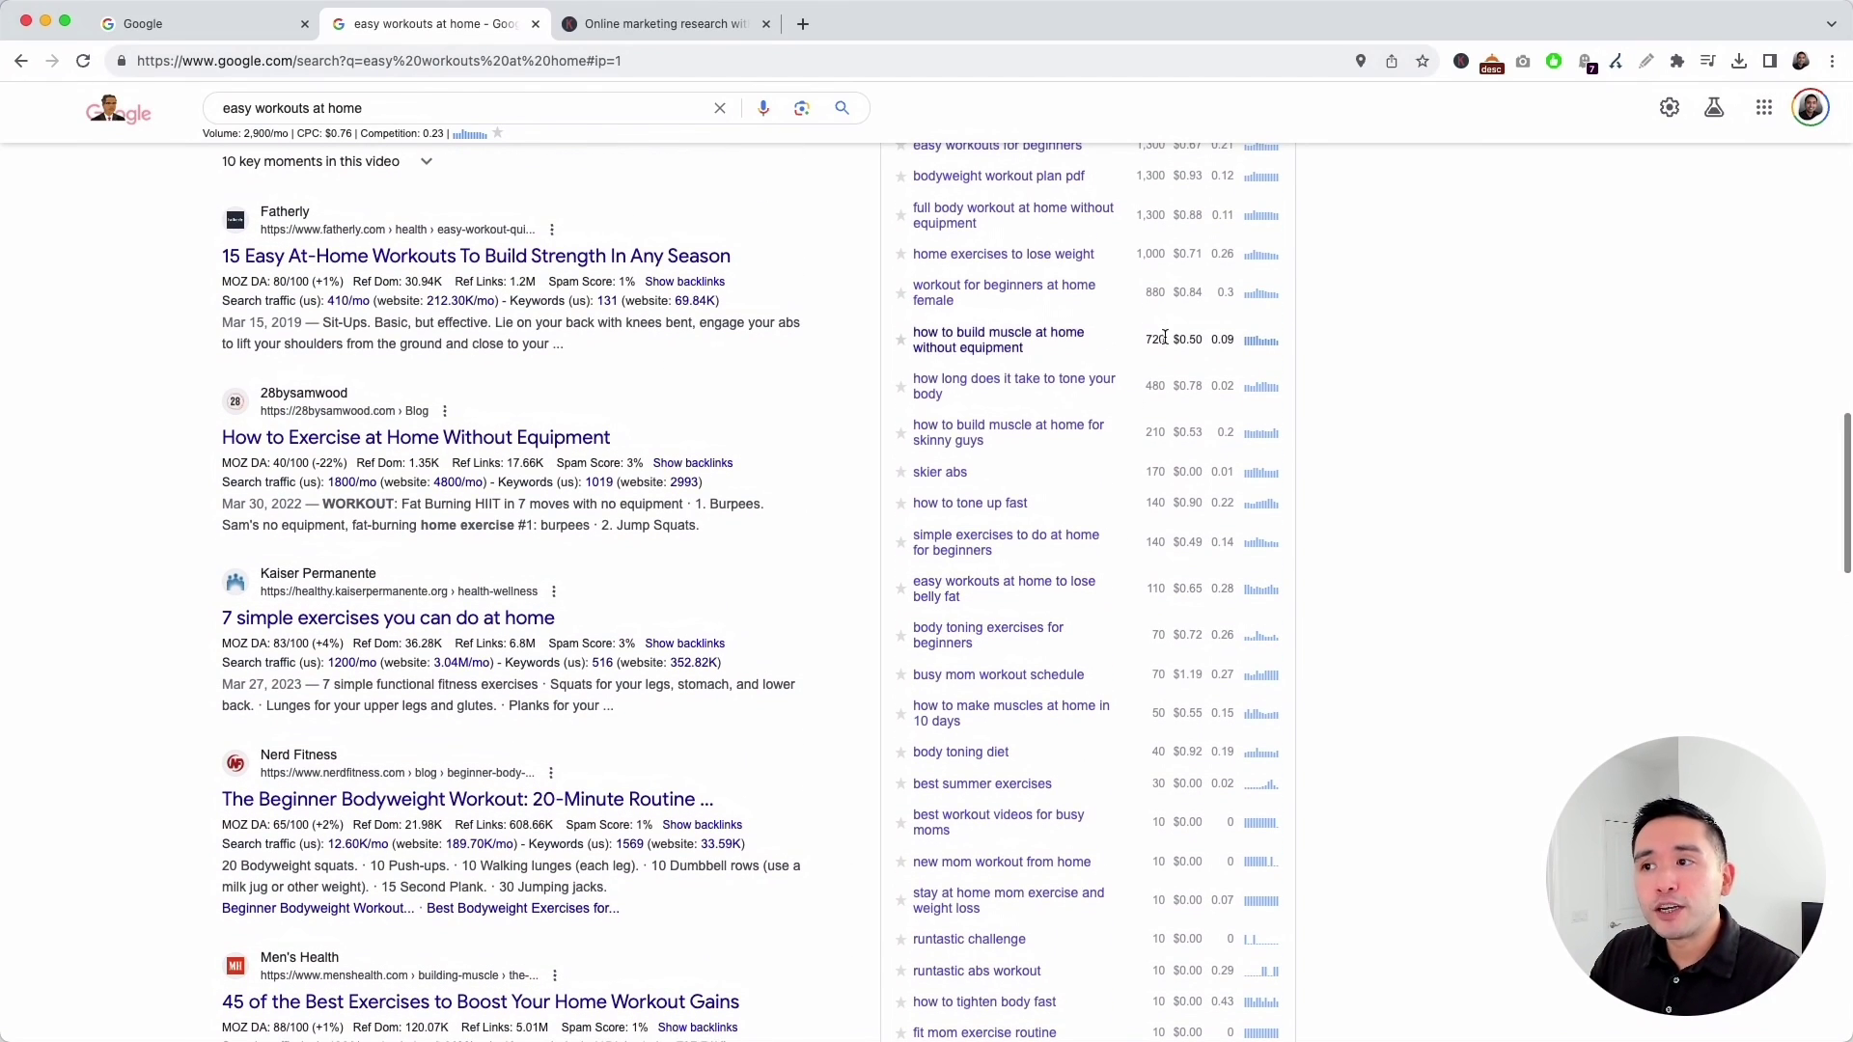
scroll(1162, 569, "down", 8)
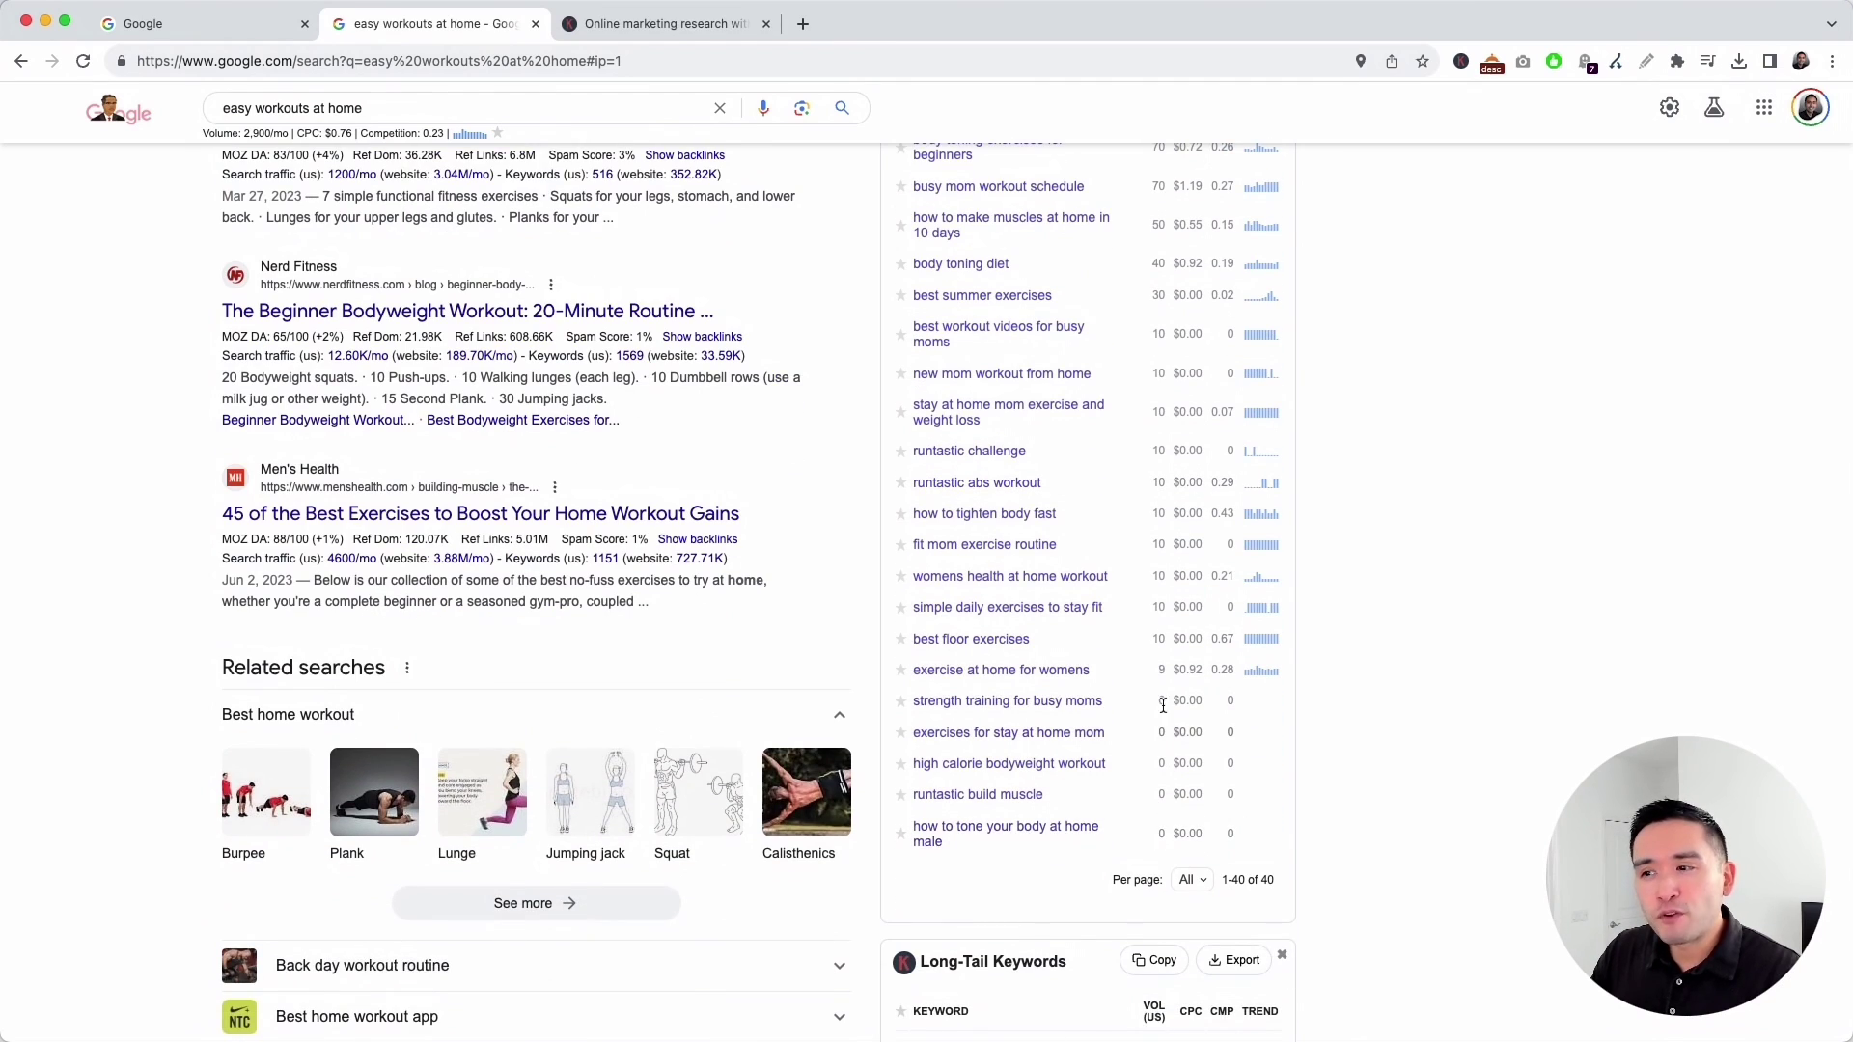
left_click(1170, 639)
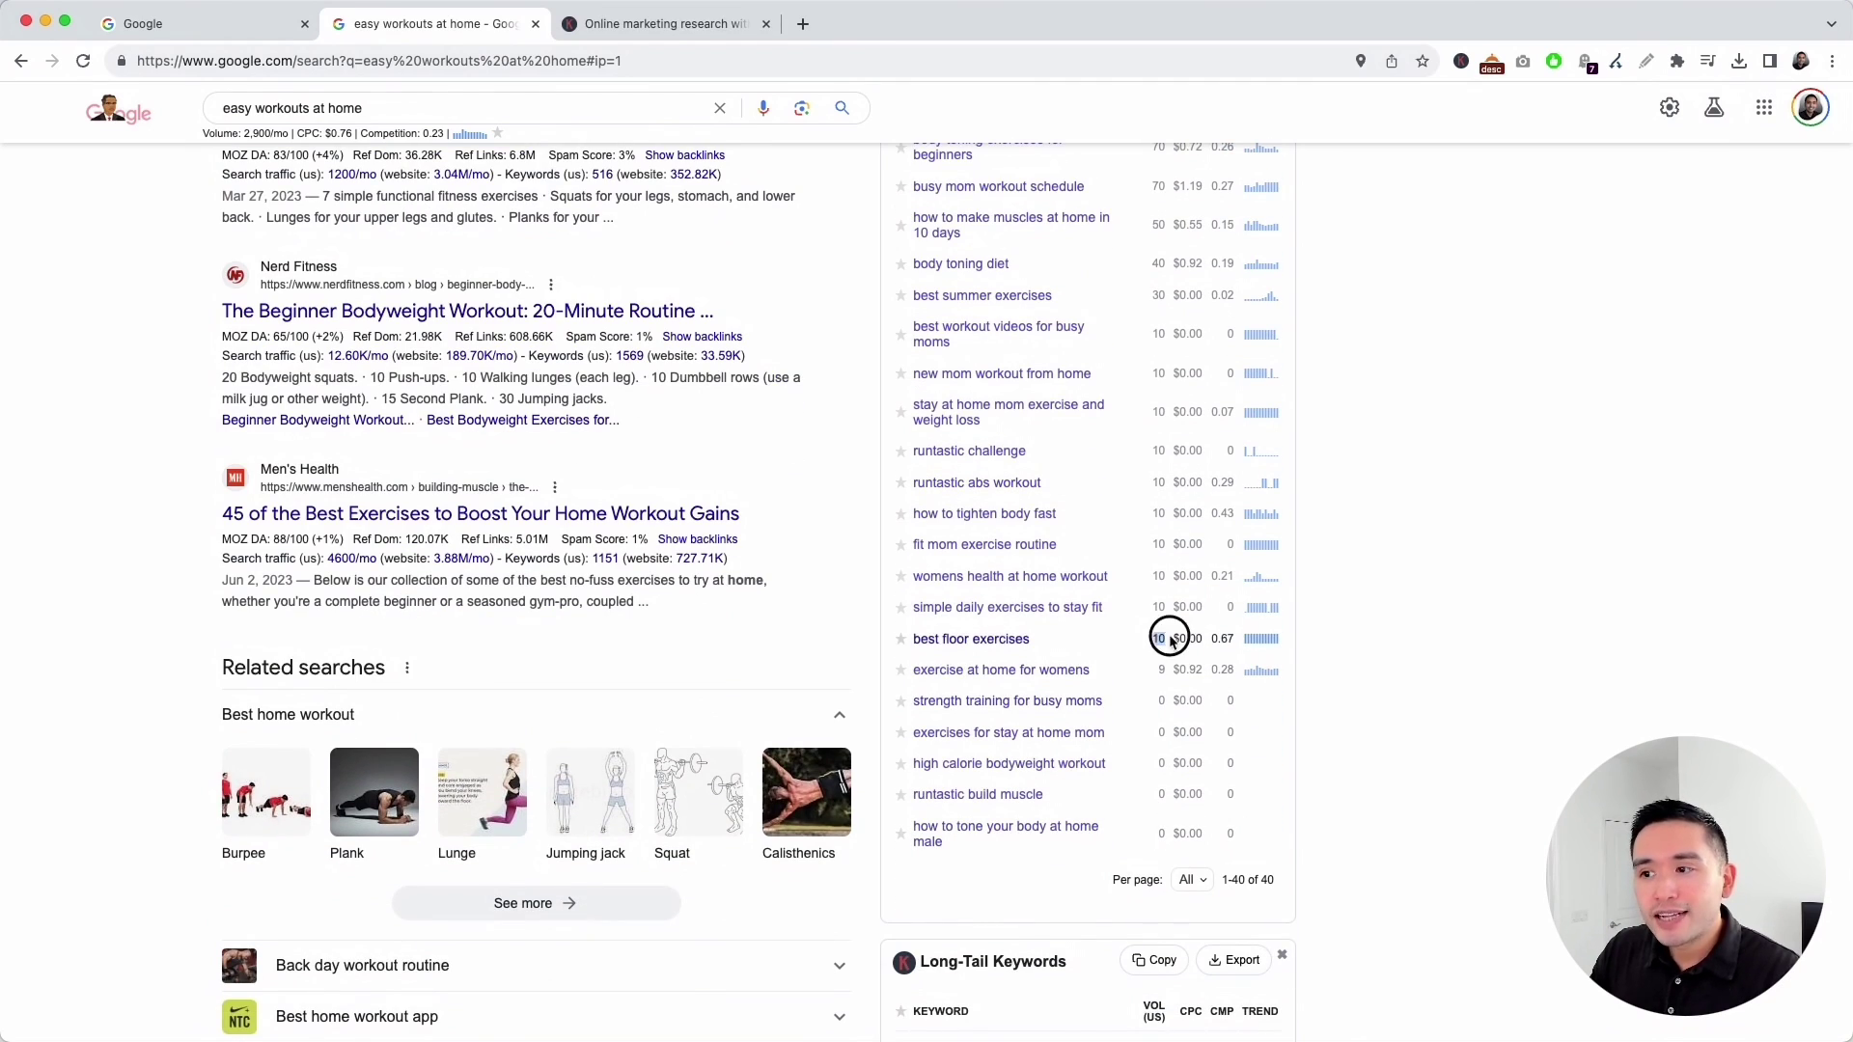
left_click(1171, 704)
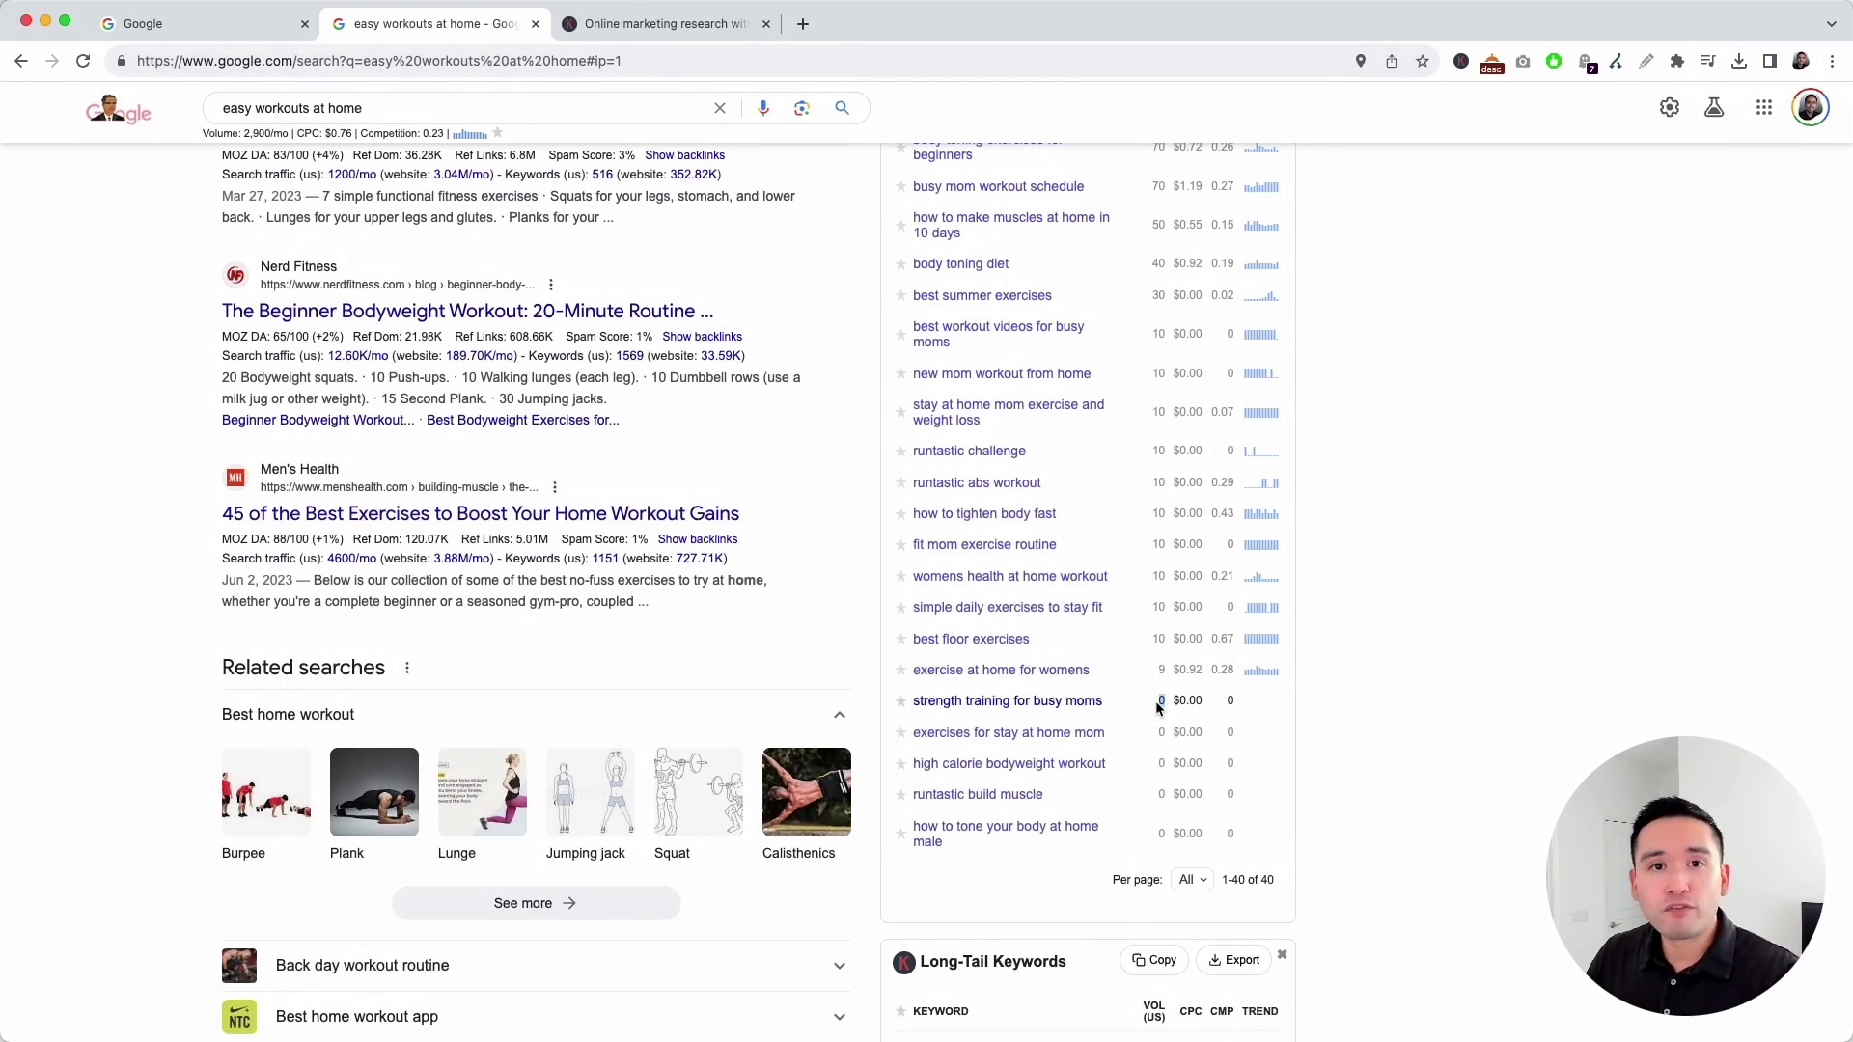
Add "7 exercises to do everyday", "easy workouts at home" and "easy workouts at home to lose belly fat" to the favorite keywords.
scroll(1155, 701, "up", 15)
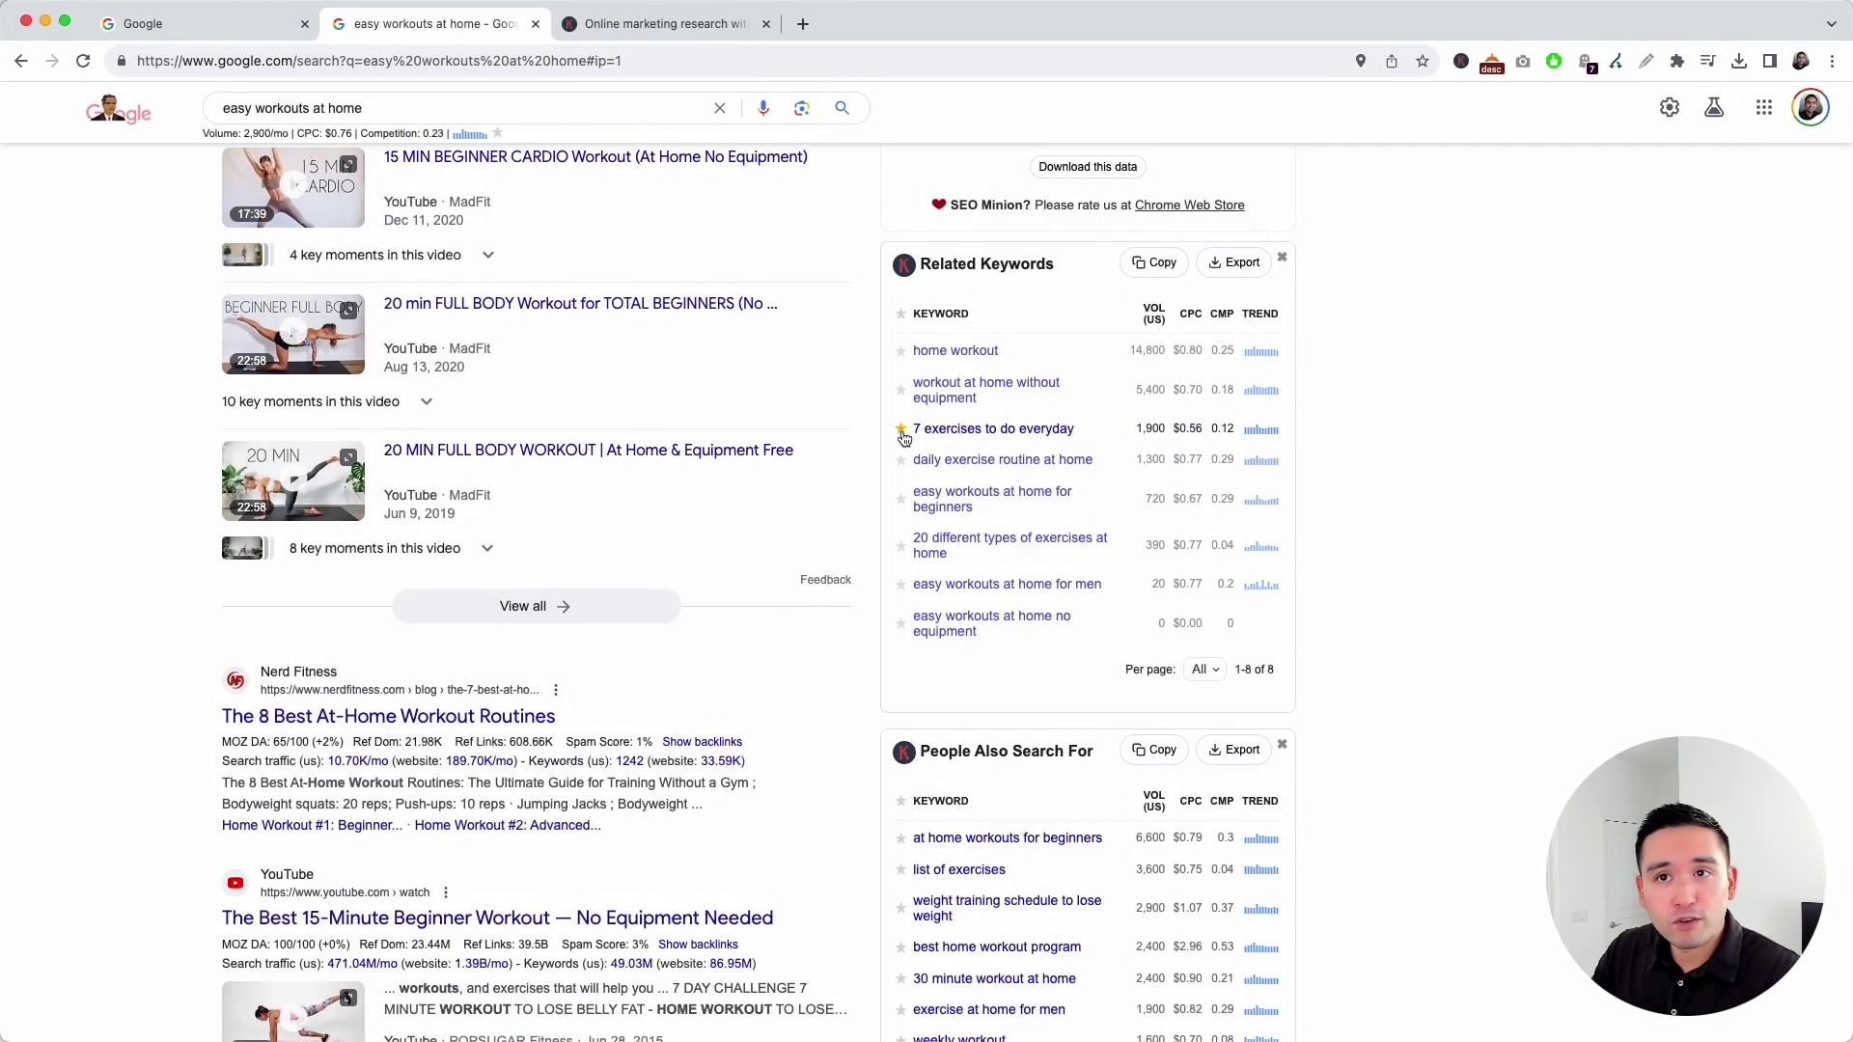
left_click(901, 430)
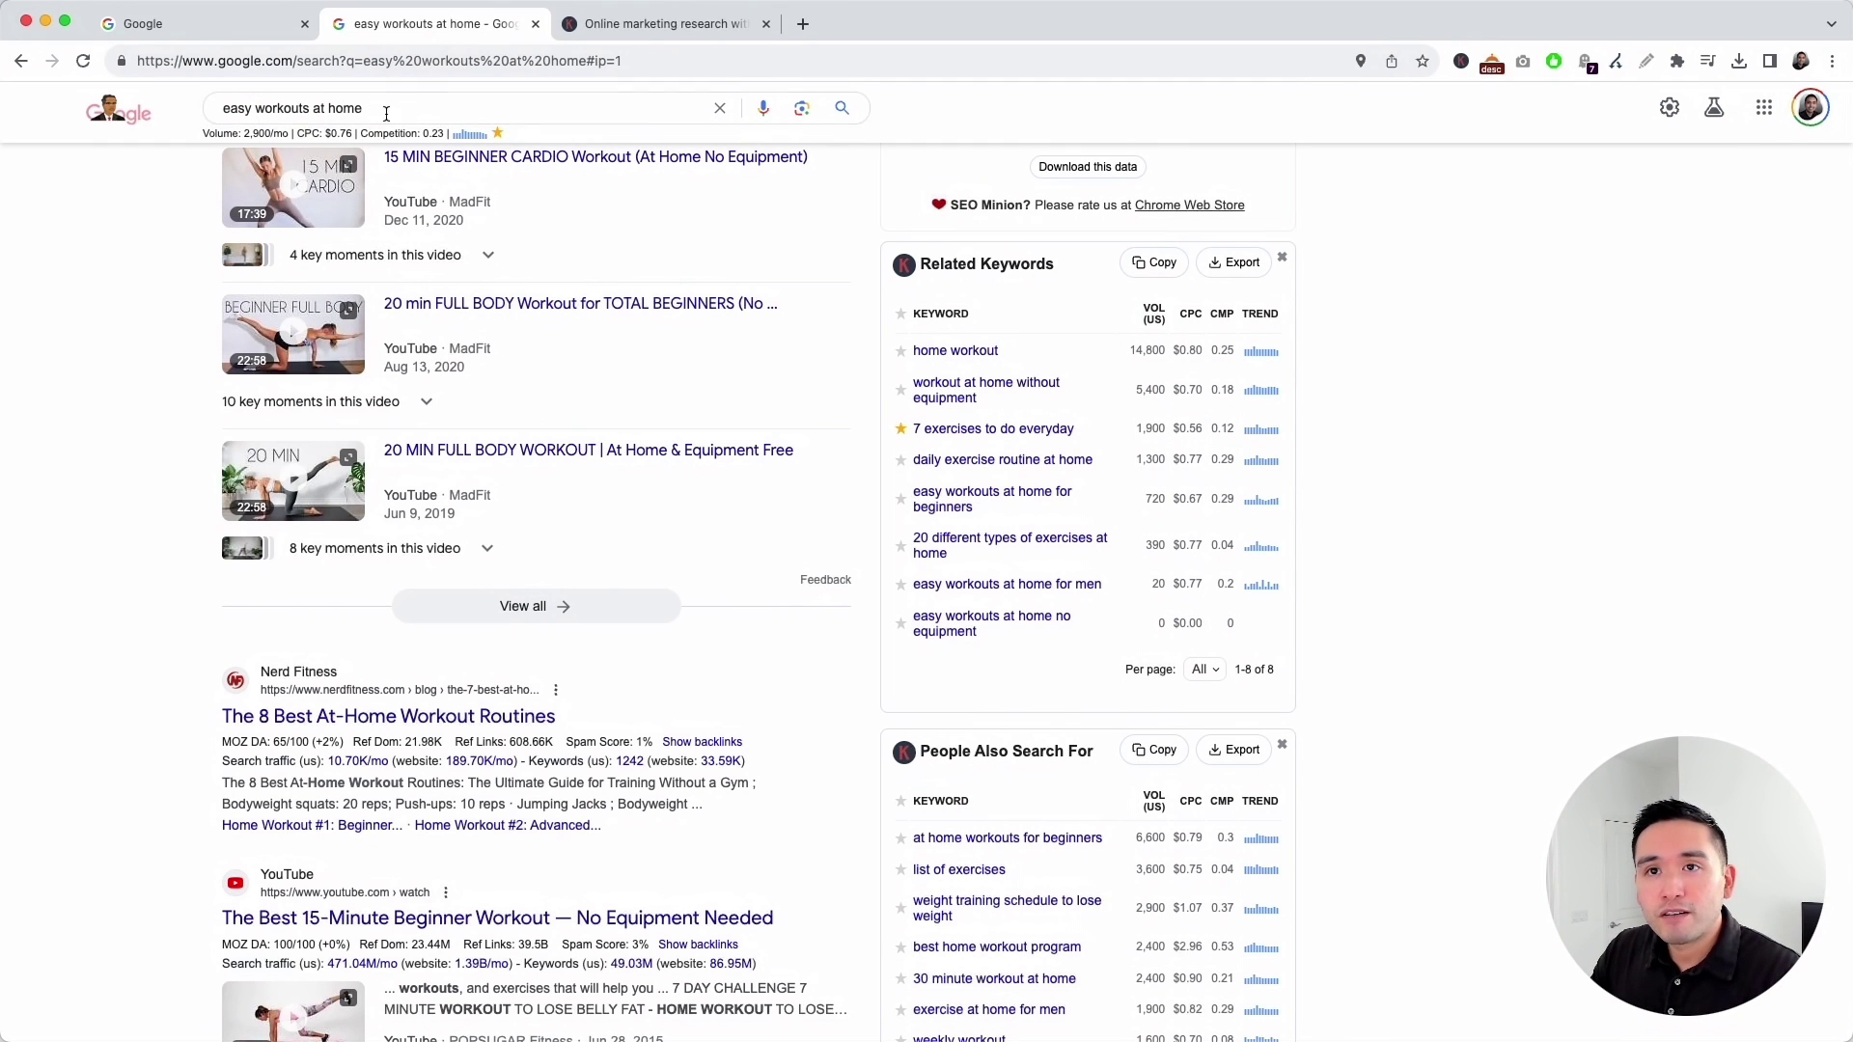
scroll(1328, 557, "down", 5)
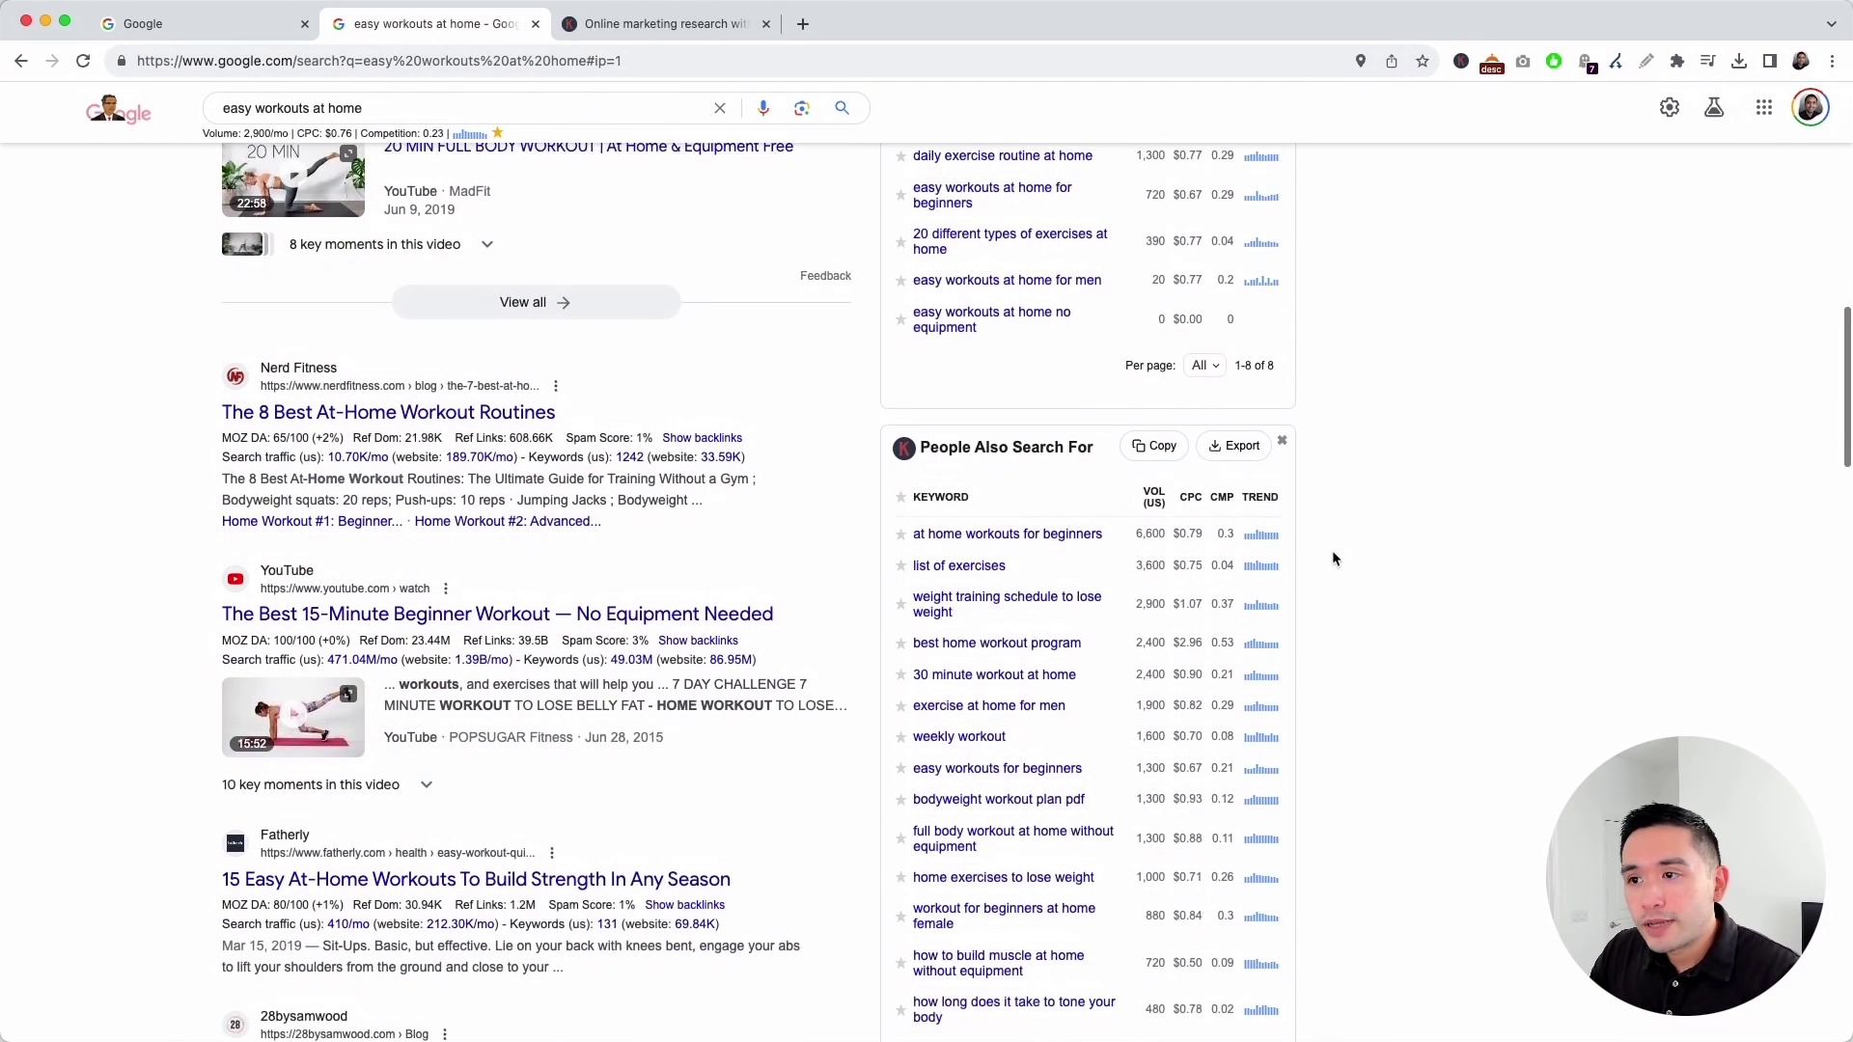
scroll(1123, 576, "down", 4)
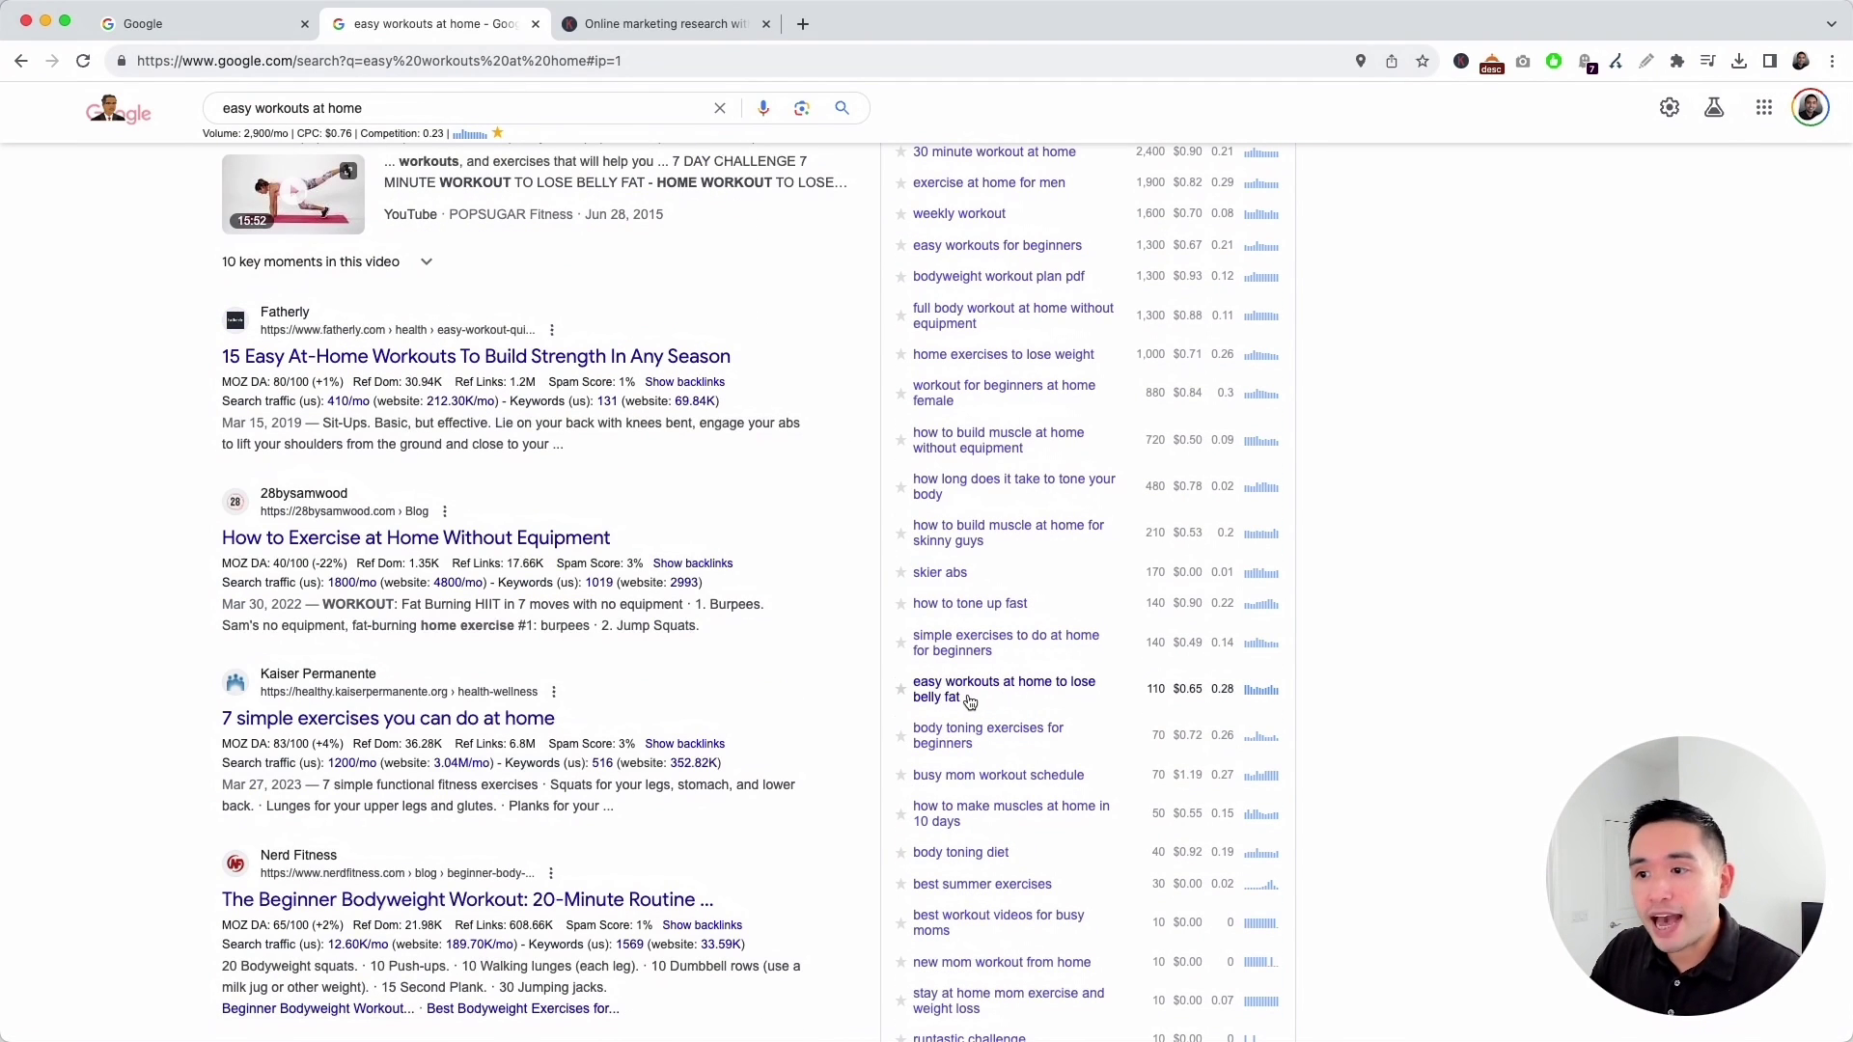
double_click(1157, 691)
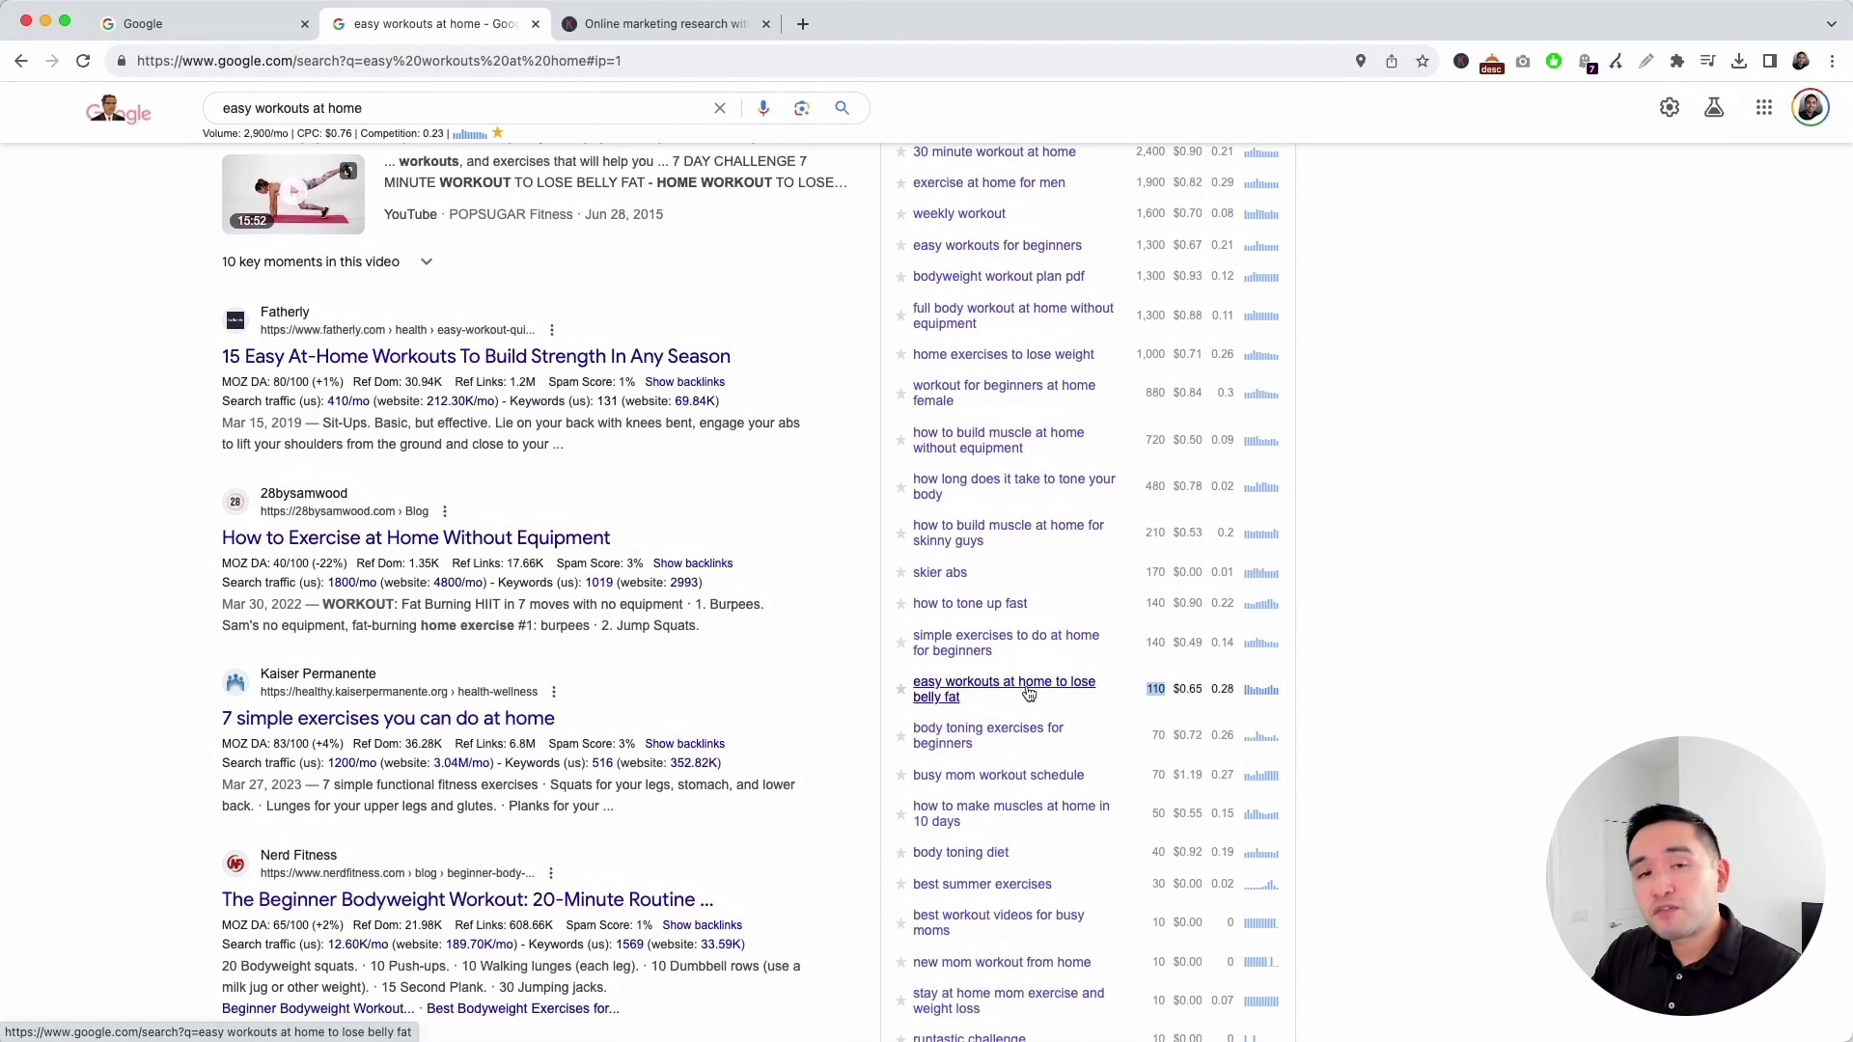
left_click(901, 690)
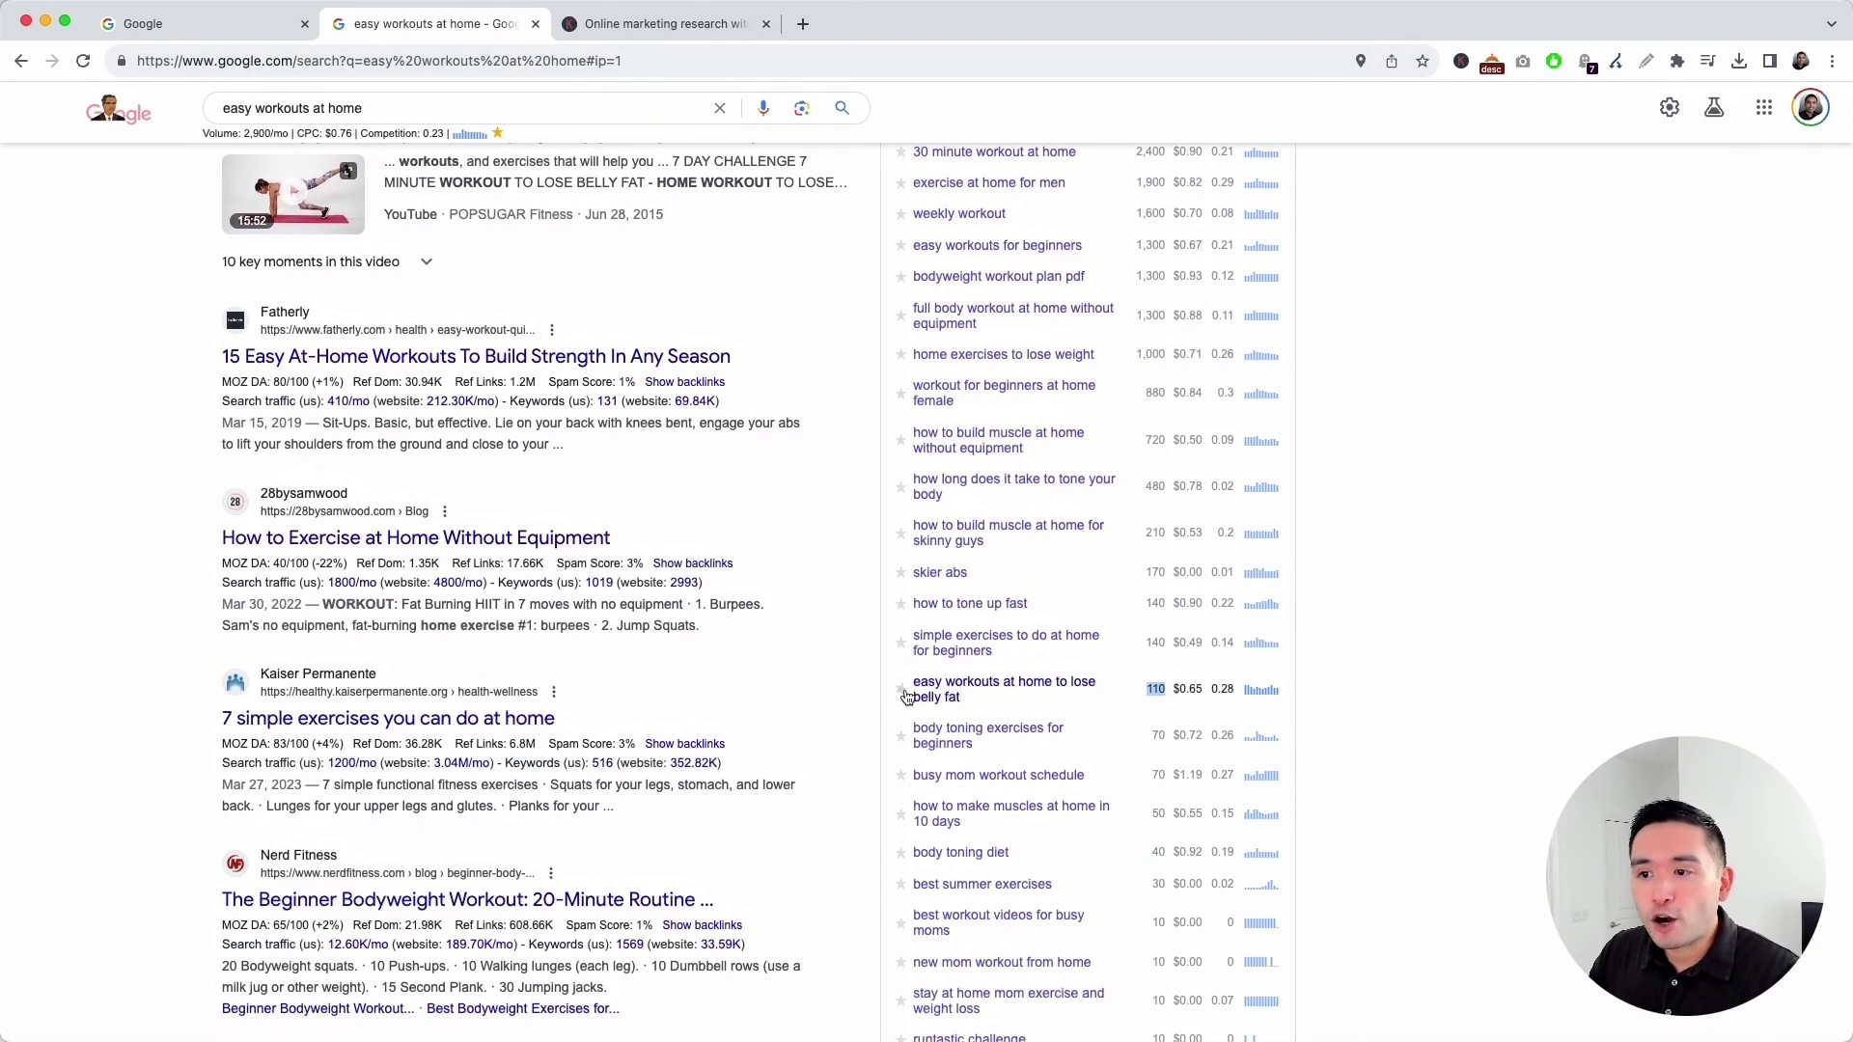
Add "easy workouts at home without equipment" from the Long-Tail Keywords list to the favorite keywords.
scroll(1212, 696, "down", 2)
scroll(1212, 691, "down", 10)
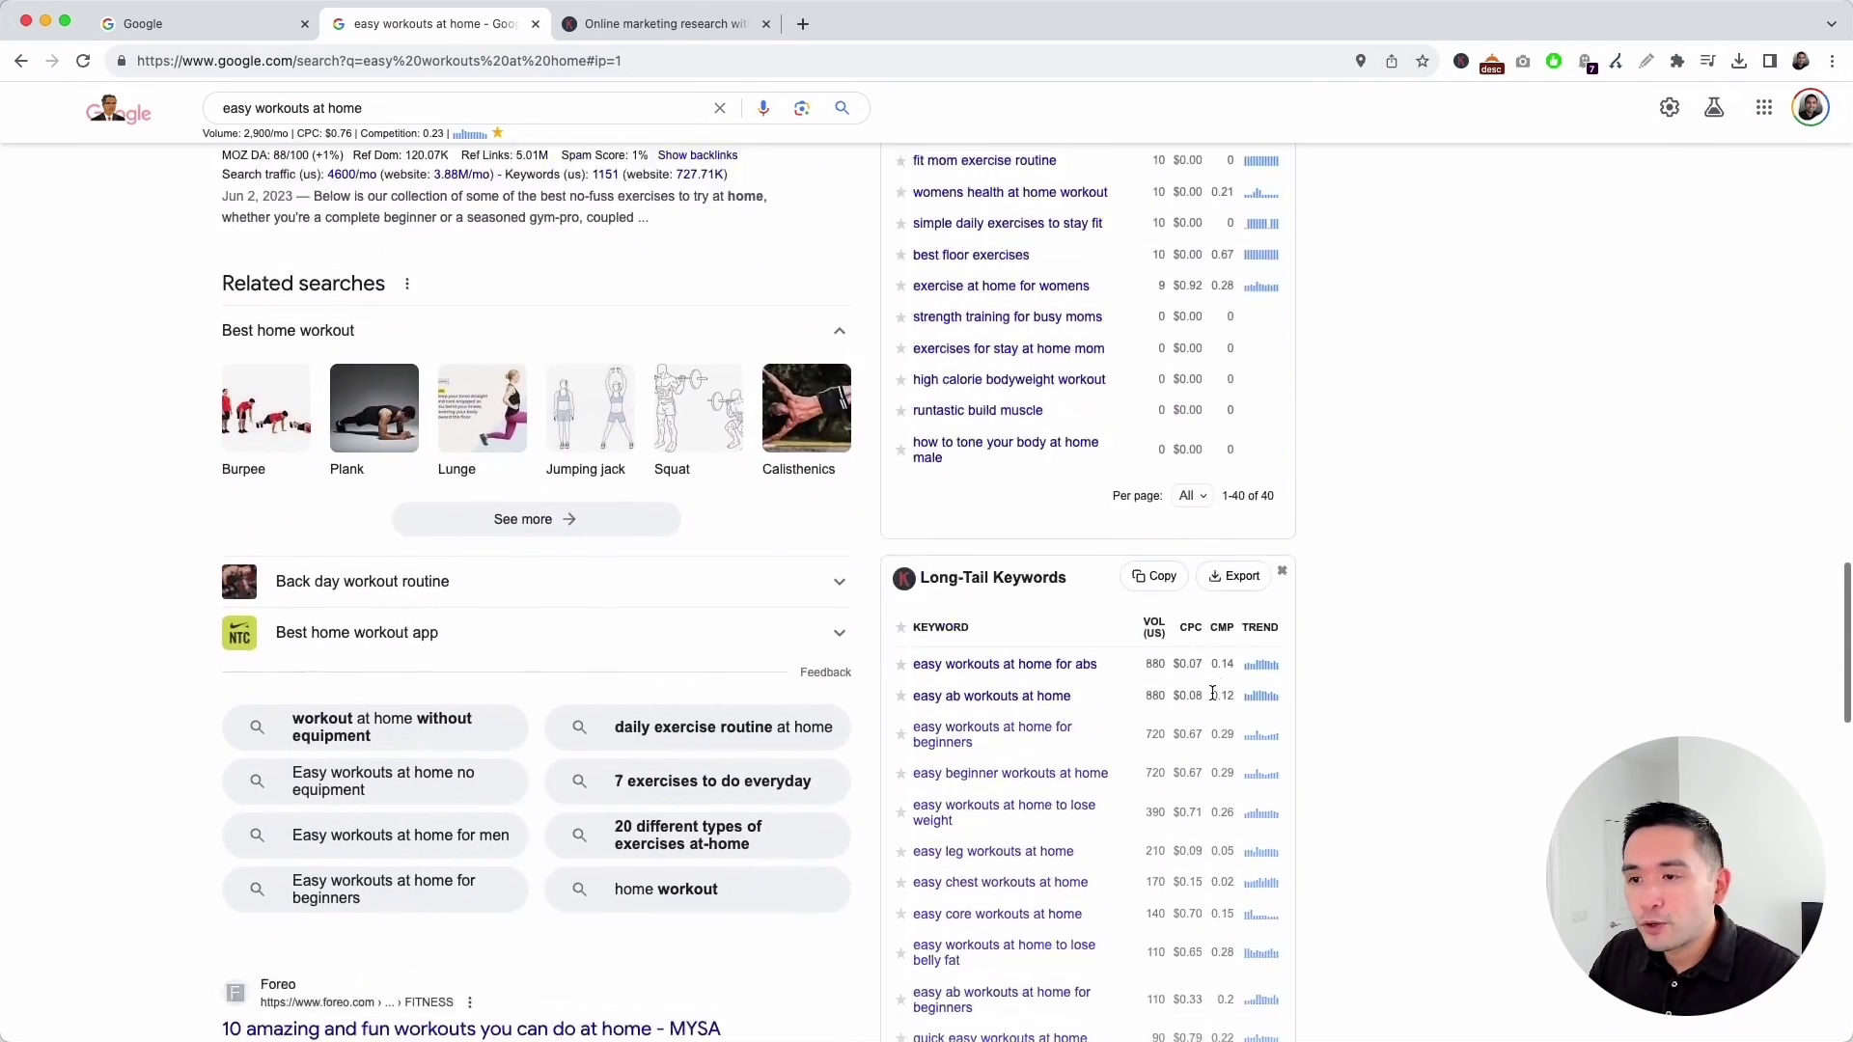
scroll(1212, 692, "down", 2)
left_click_drag(1138, 774, 881, 769)
left_click(1080, 773)
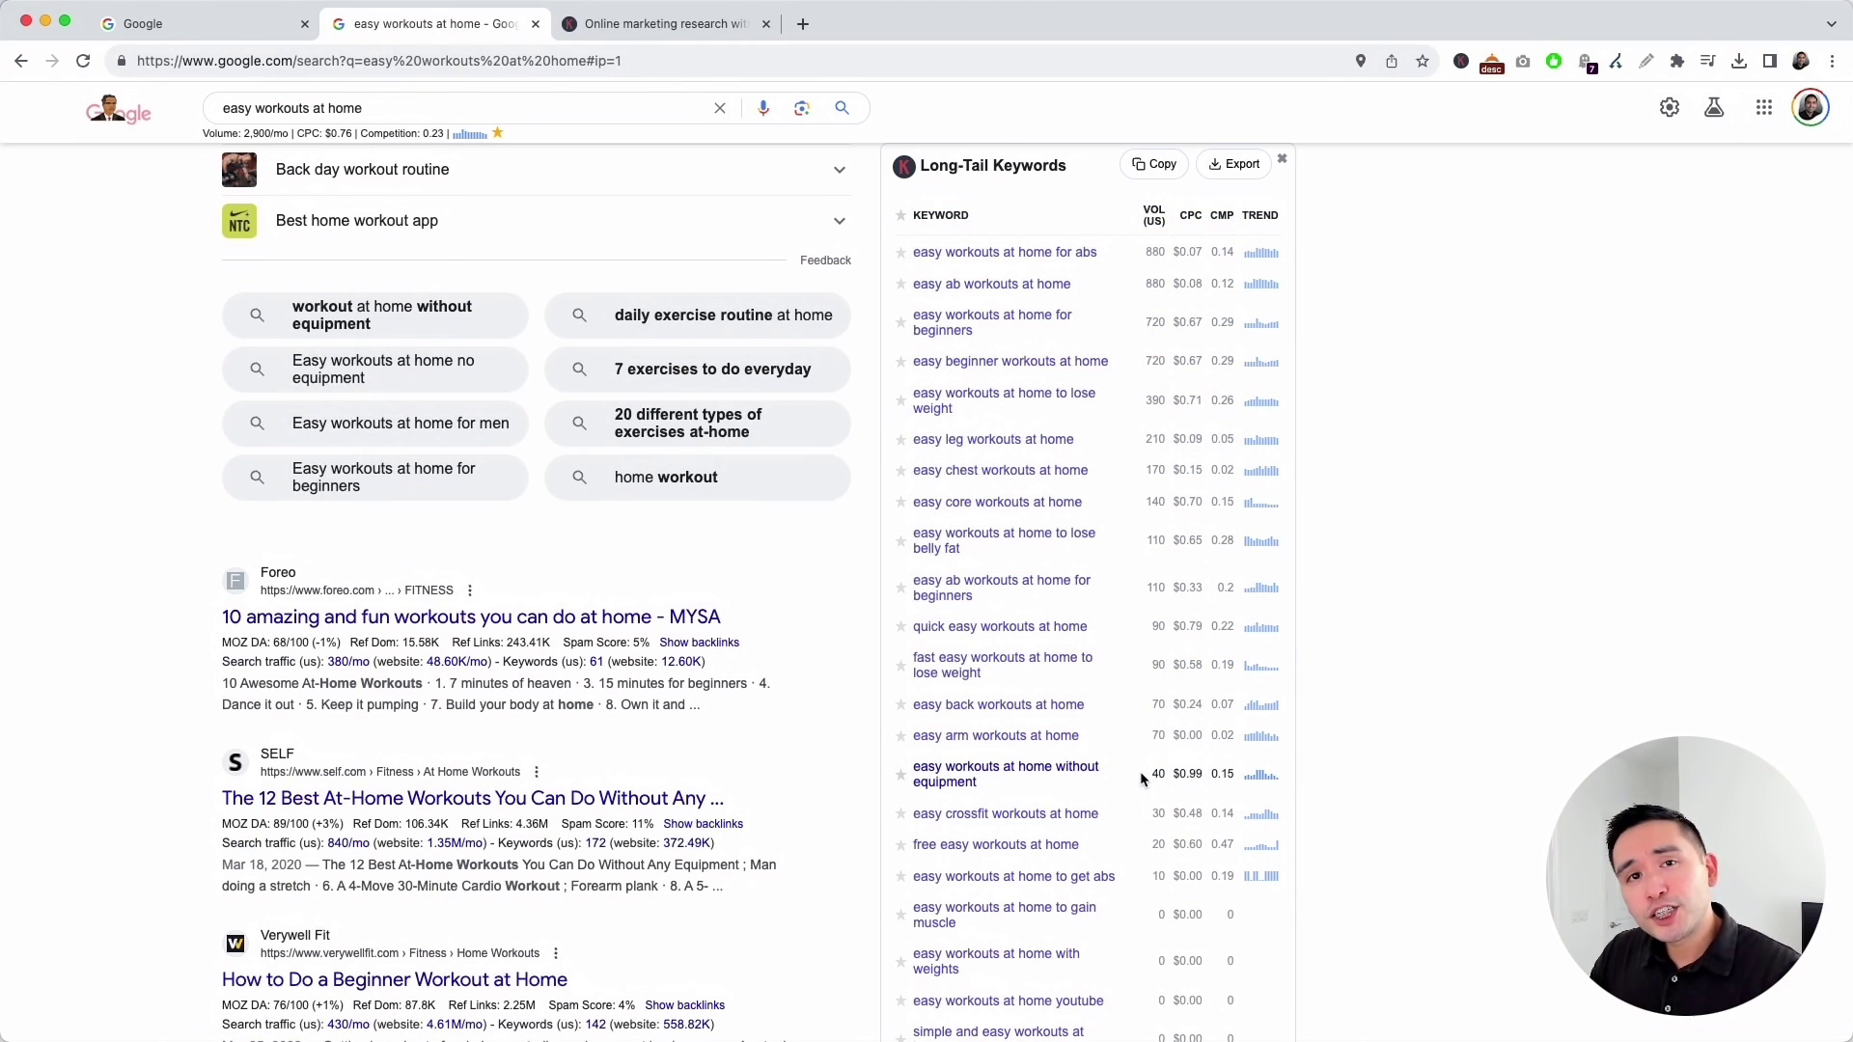
left_click(901, 777)
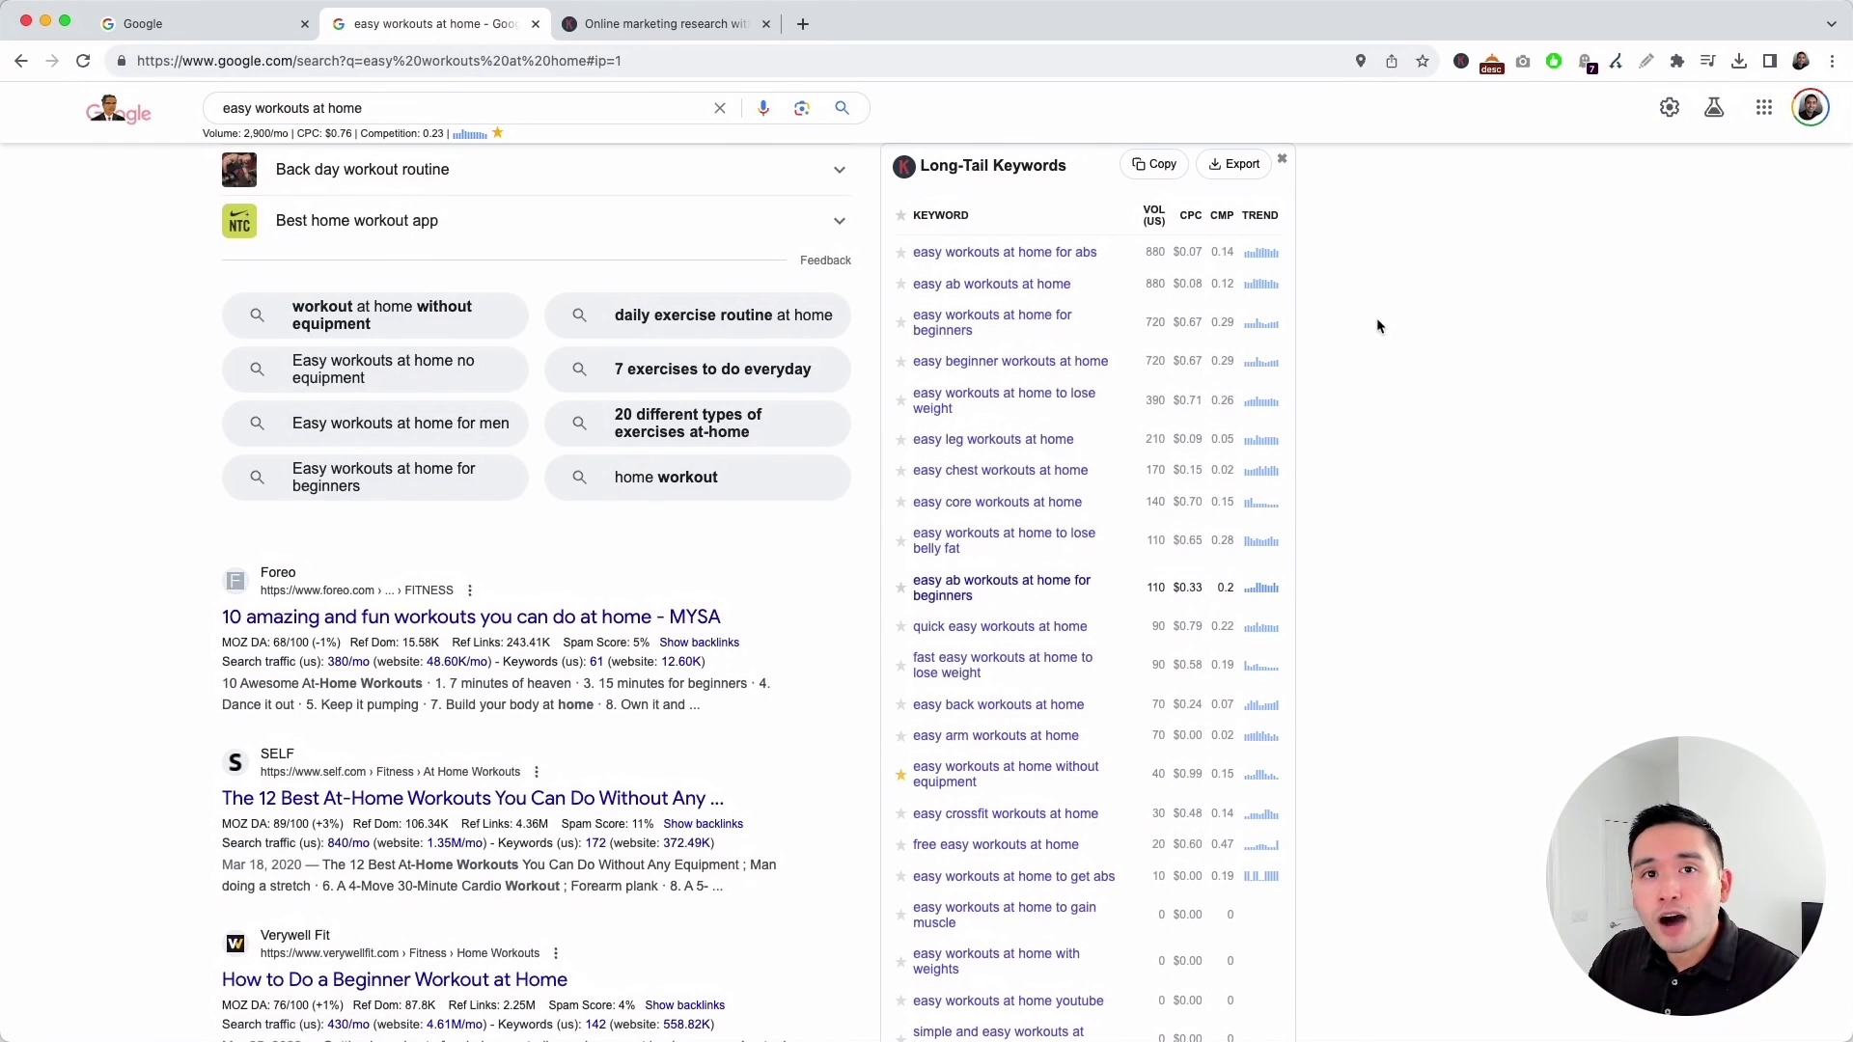
Open the My Favorite Keywords page of Keywords Everywhere and review the saved workout keywords.
left_click(1461, 61)
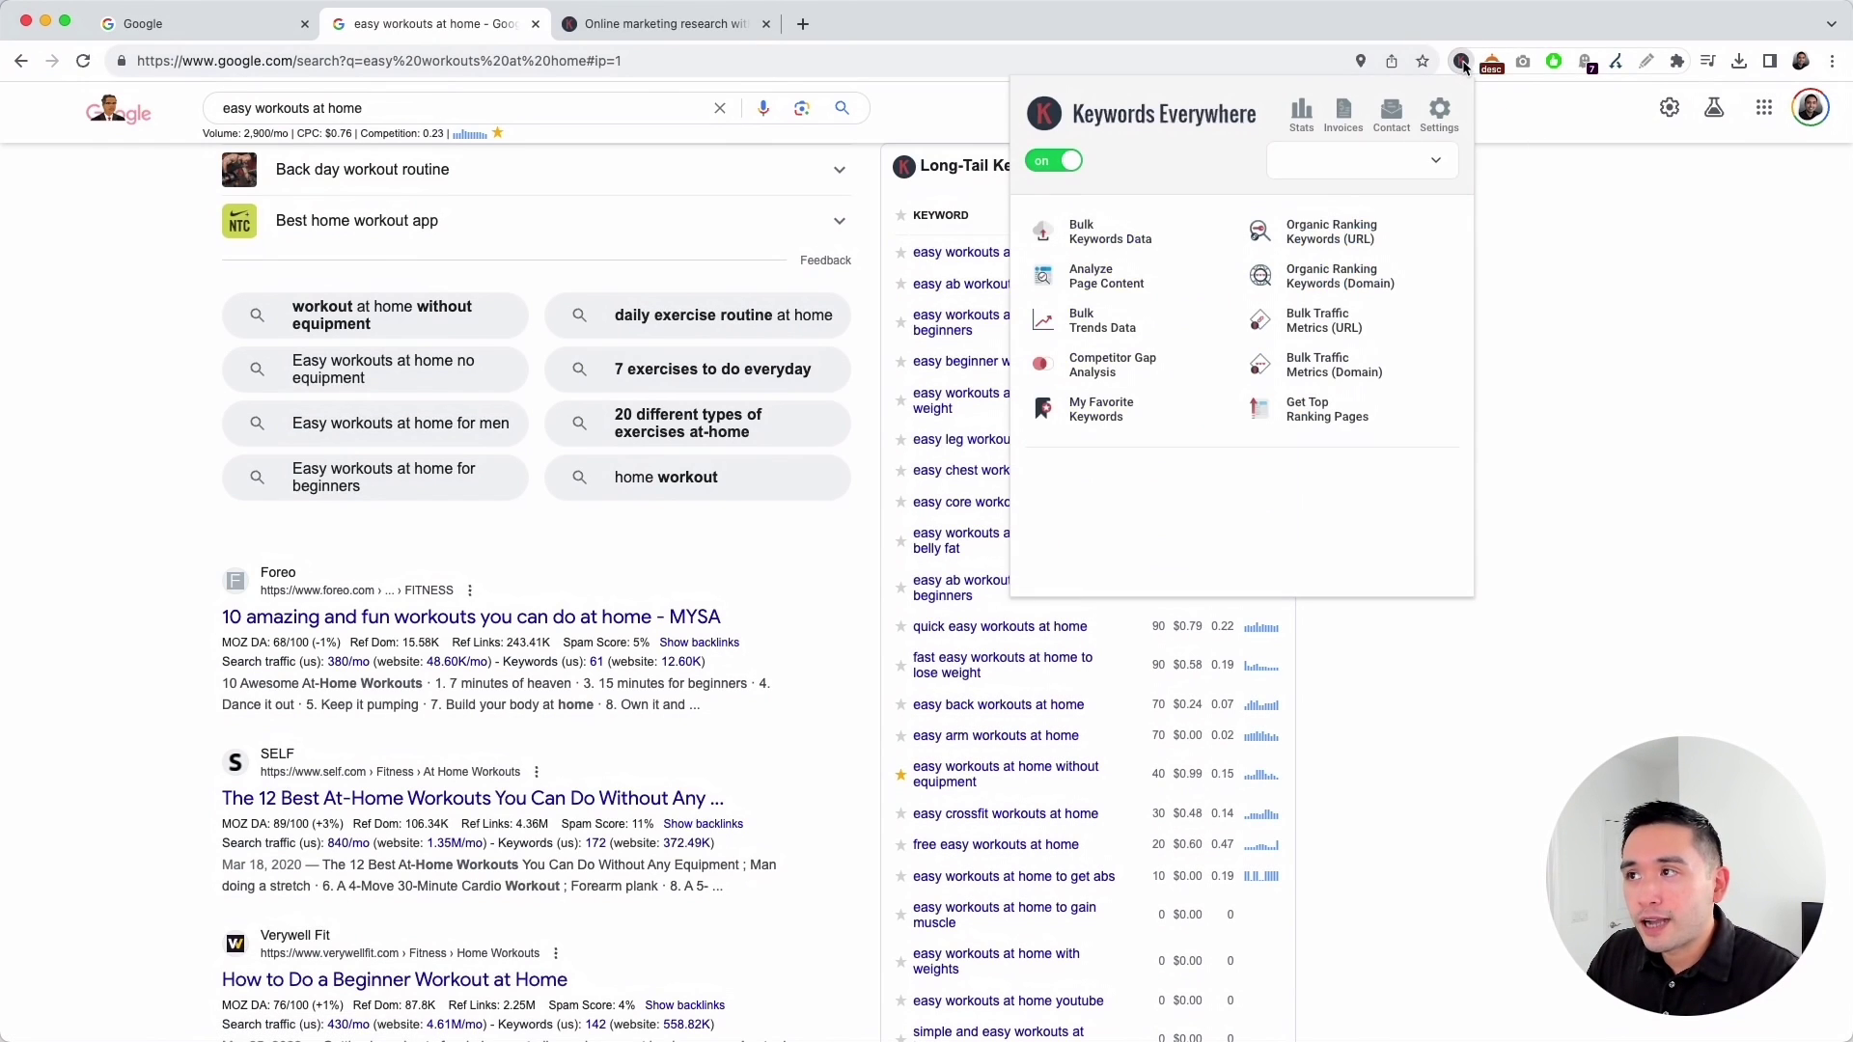
left_click(1100, 409)
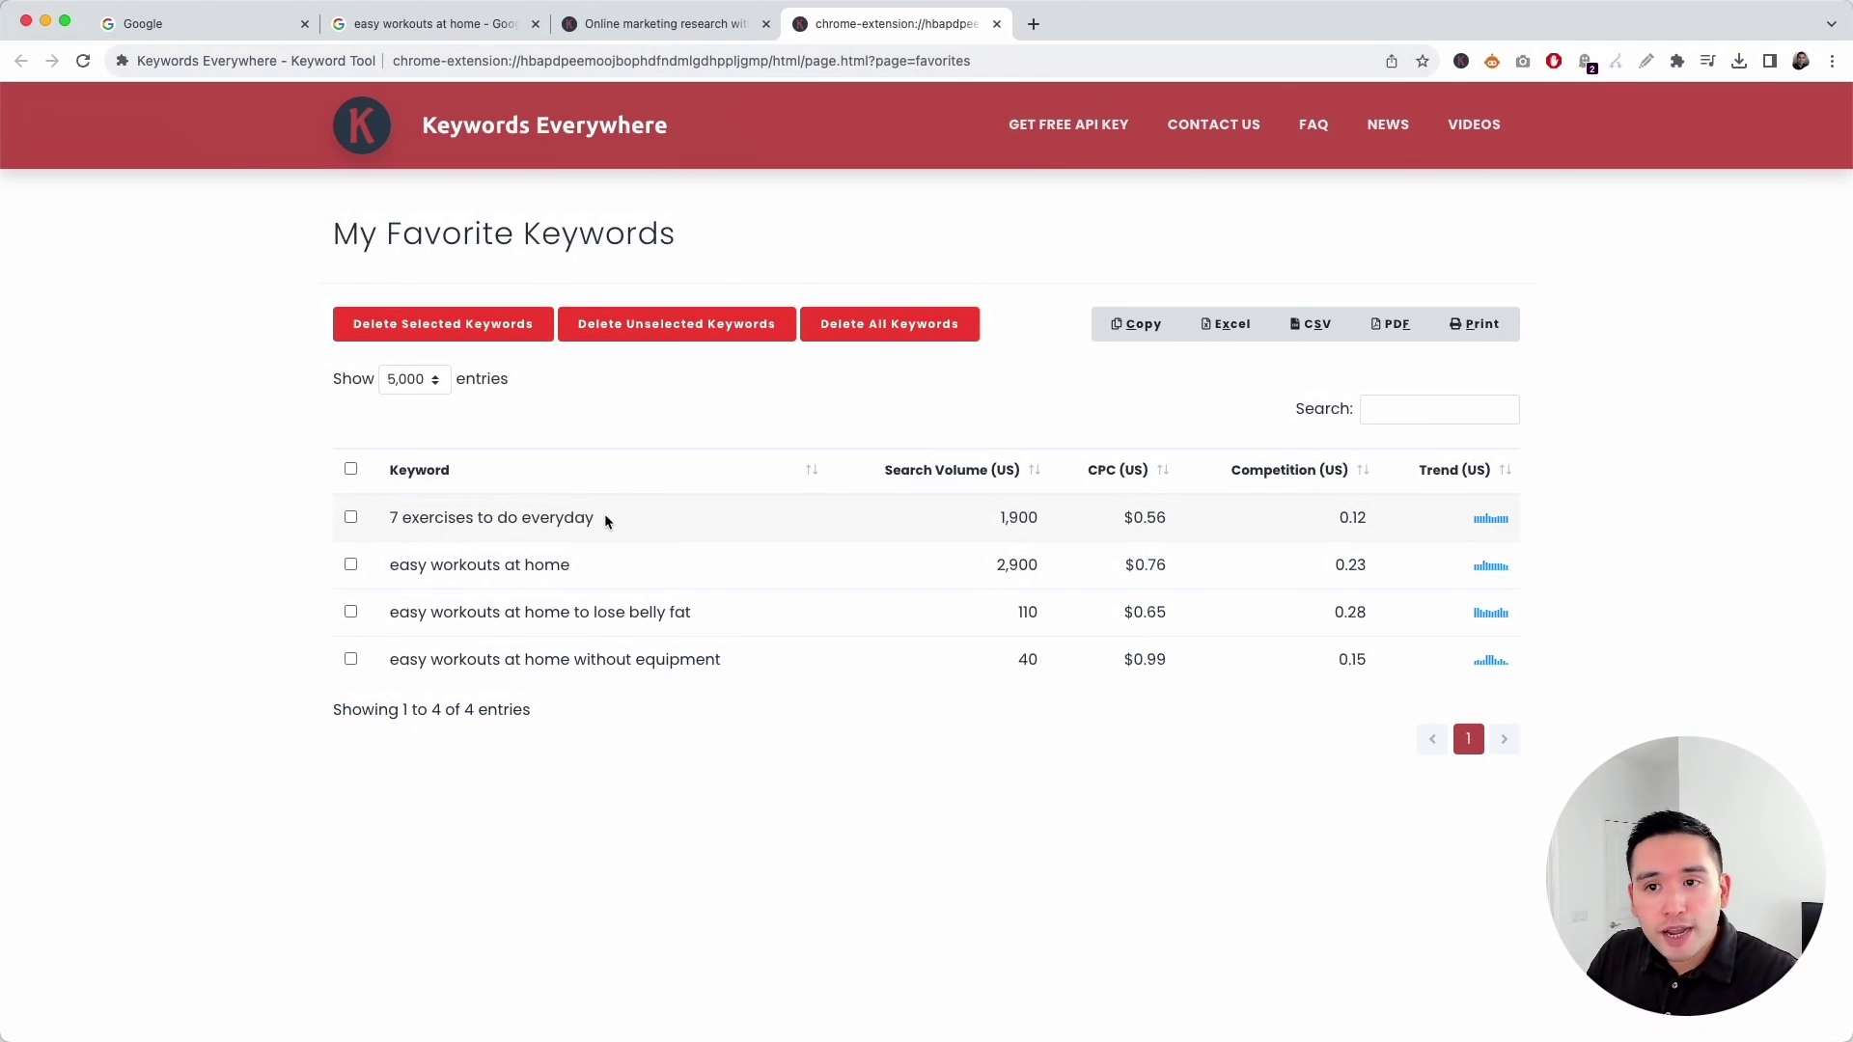
left_click_drag(590, 517, 388, 518)
left_click_drag(590, 565, 399, 566)
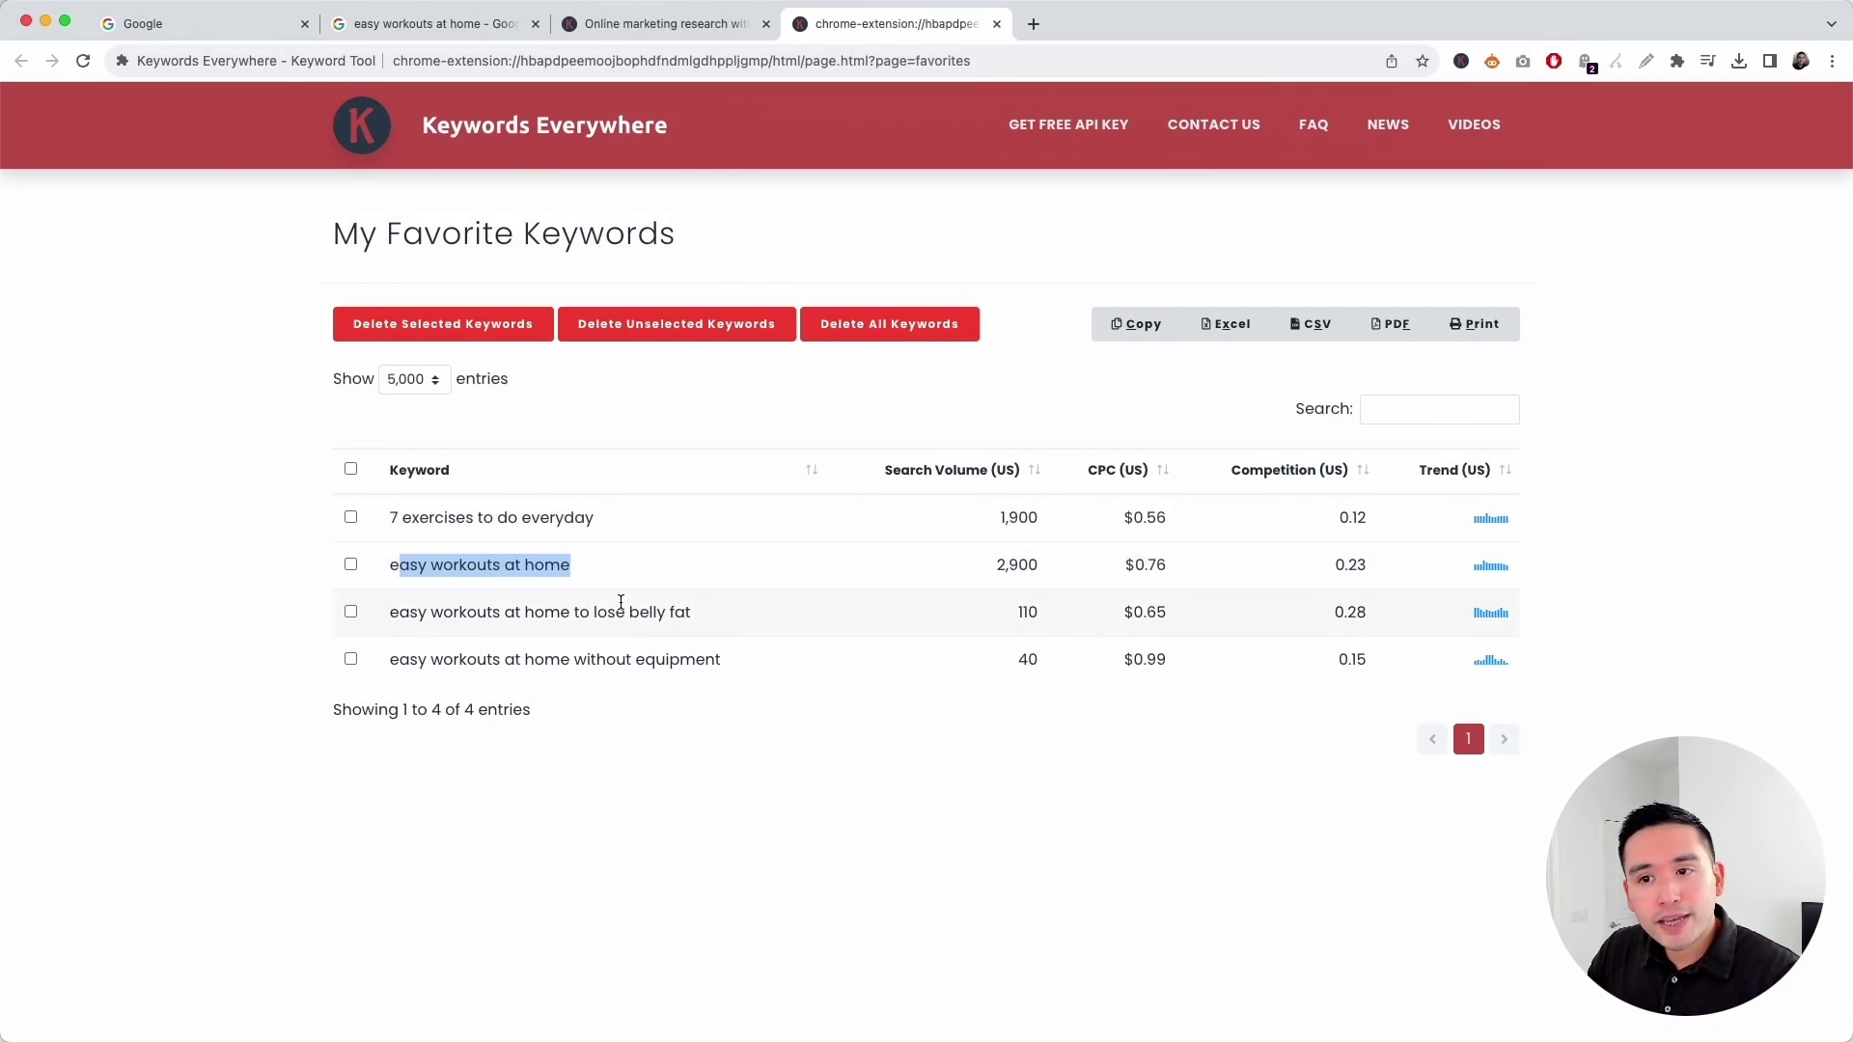
triple_click(616, 510)
left_click_drag(583, 563, 474, 556)
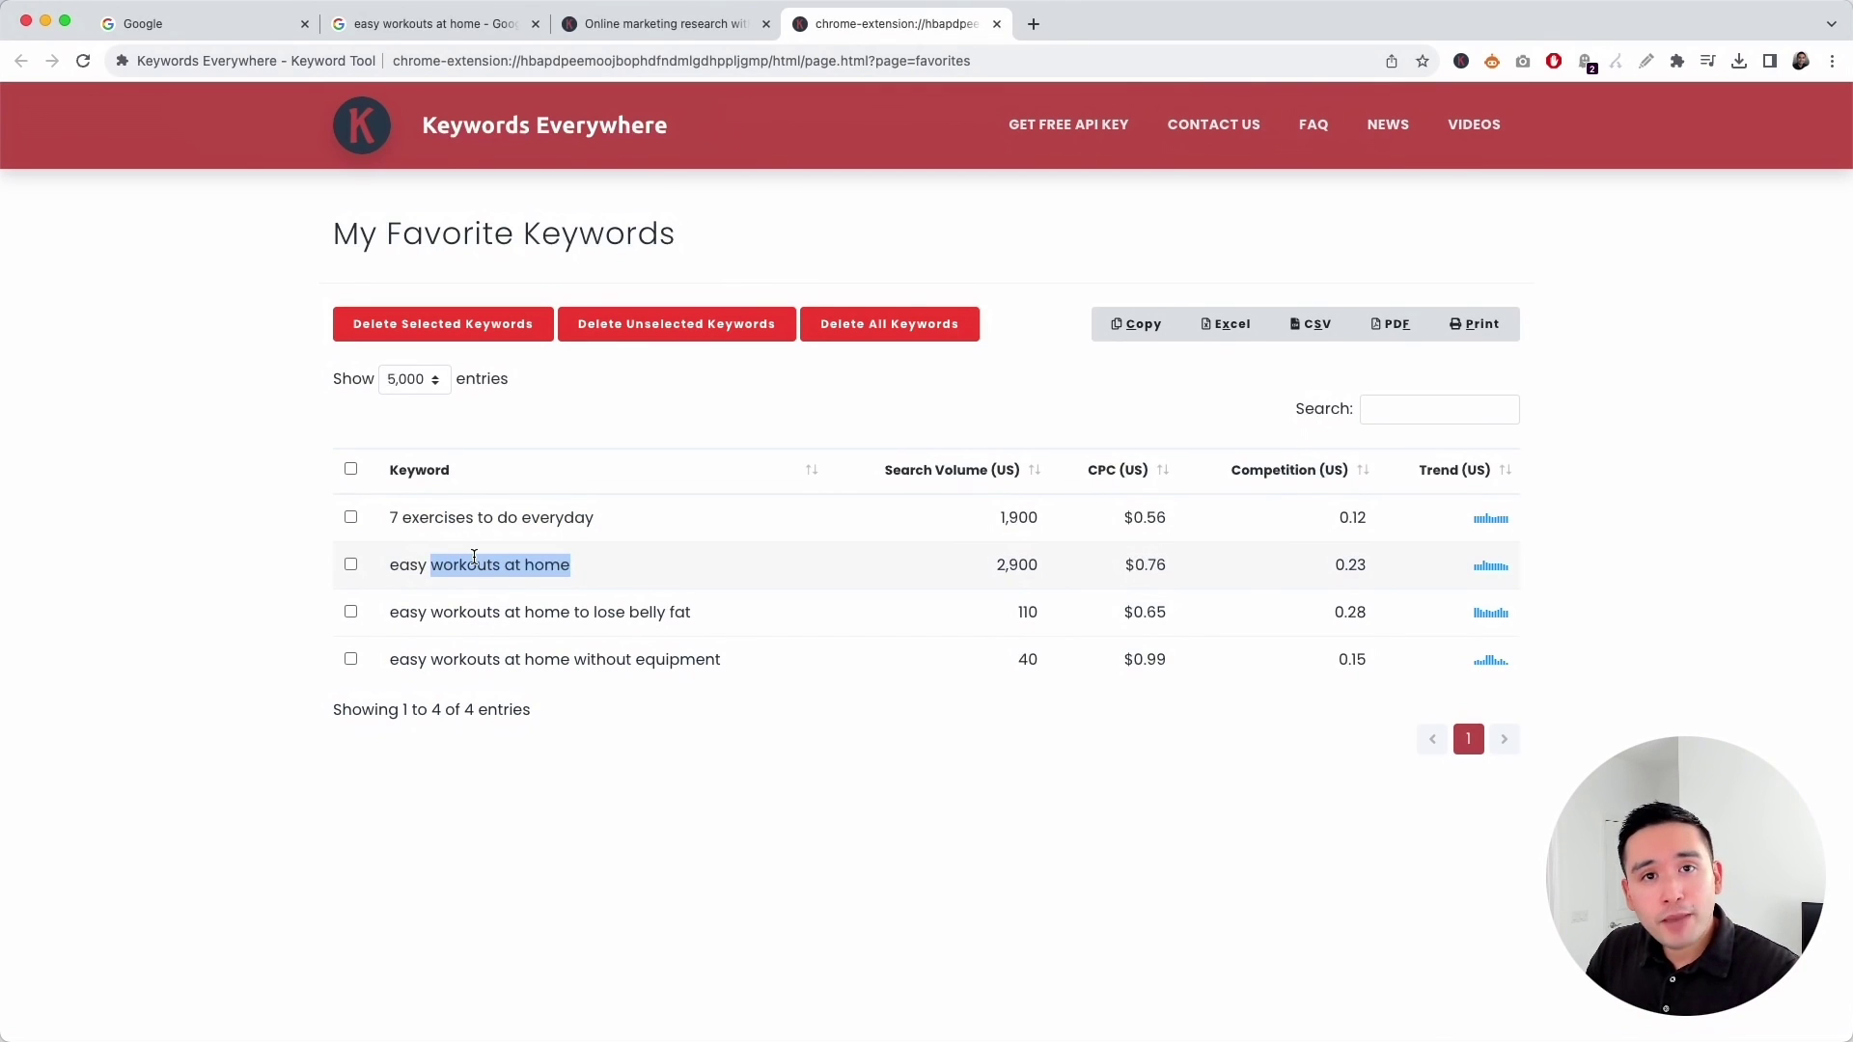
left_click_drag(671, 611, 613, 651)
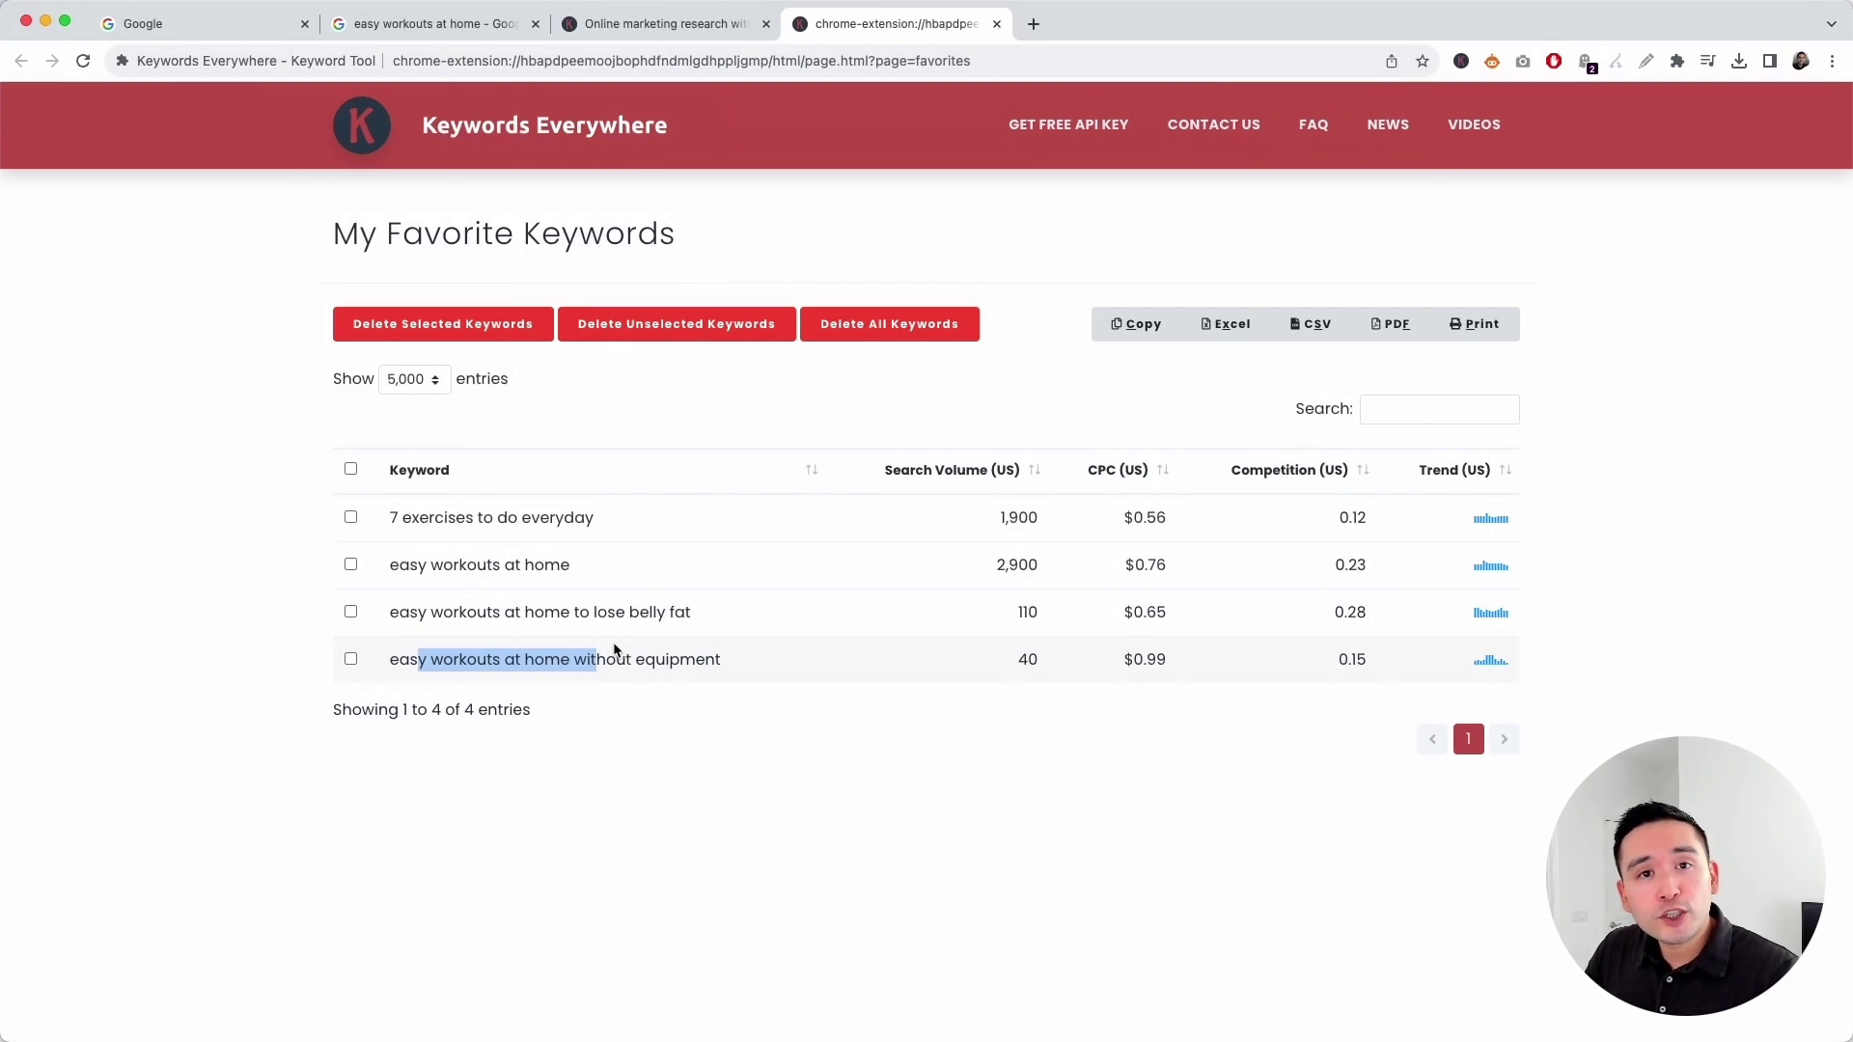
left_click(478, 614)
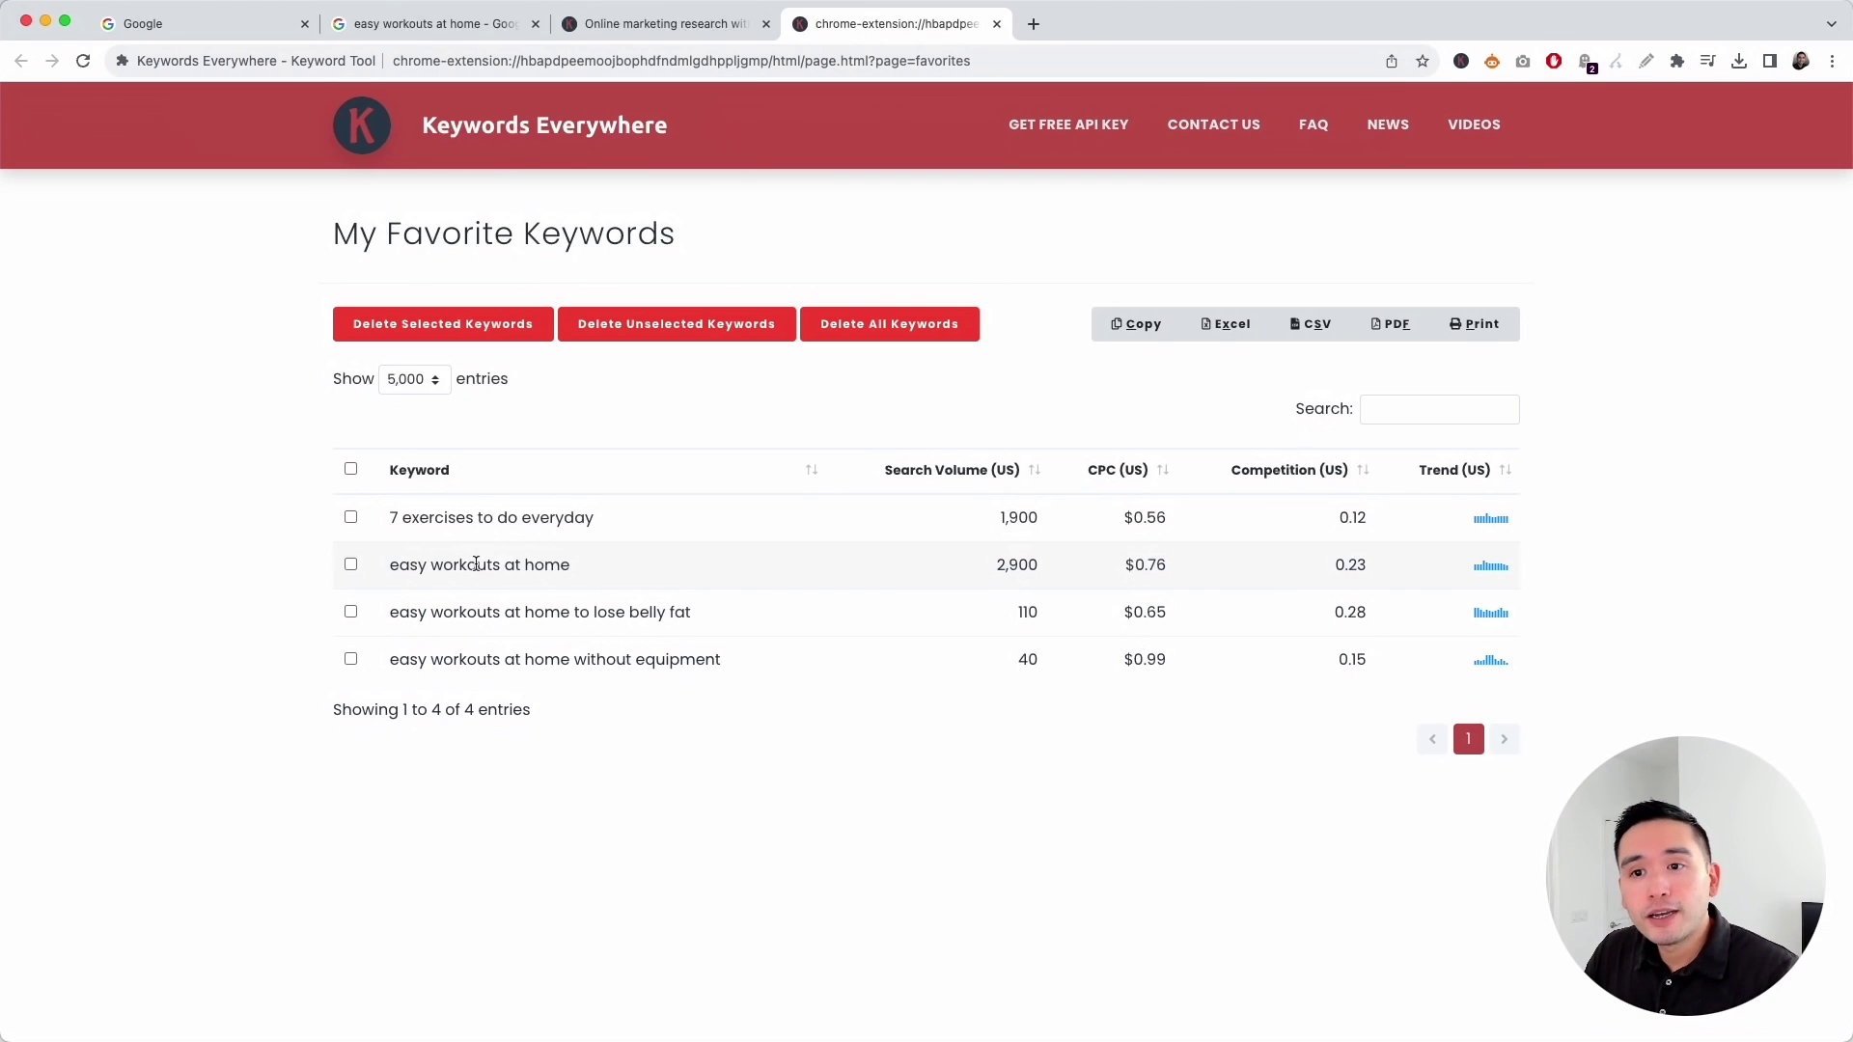
left_click_drag(399, 566, 601, 562)
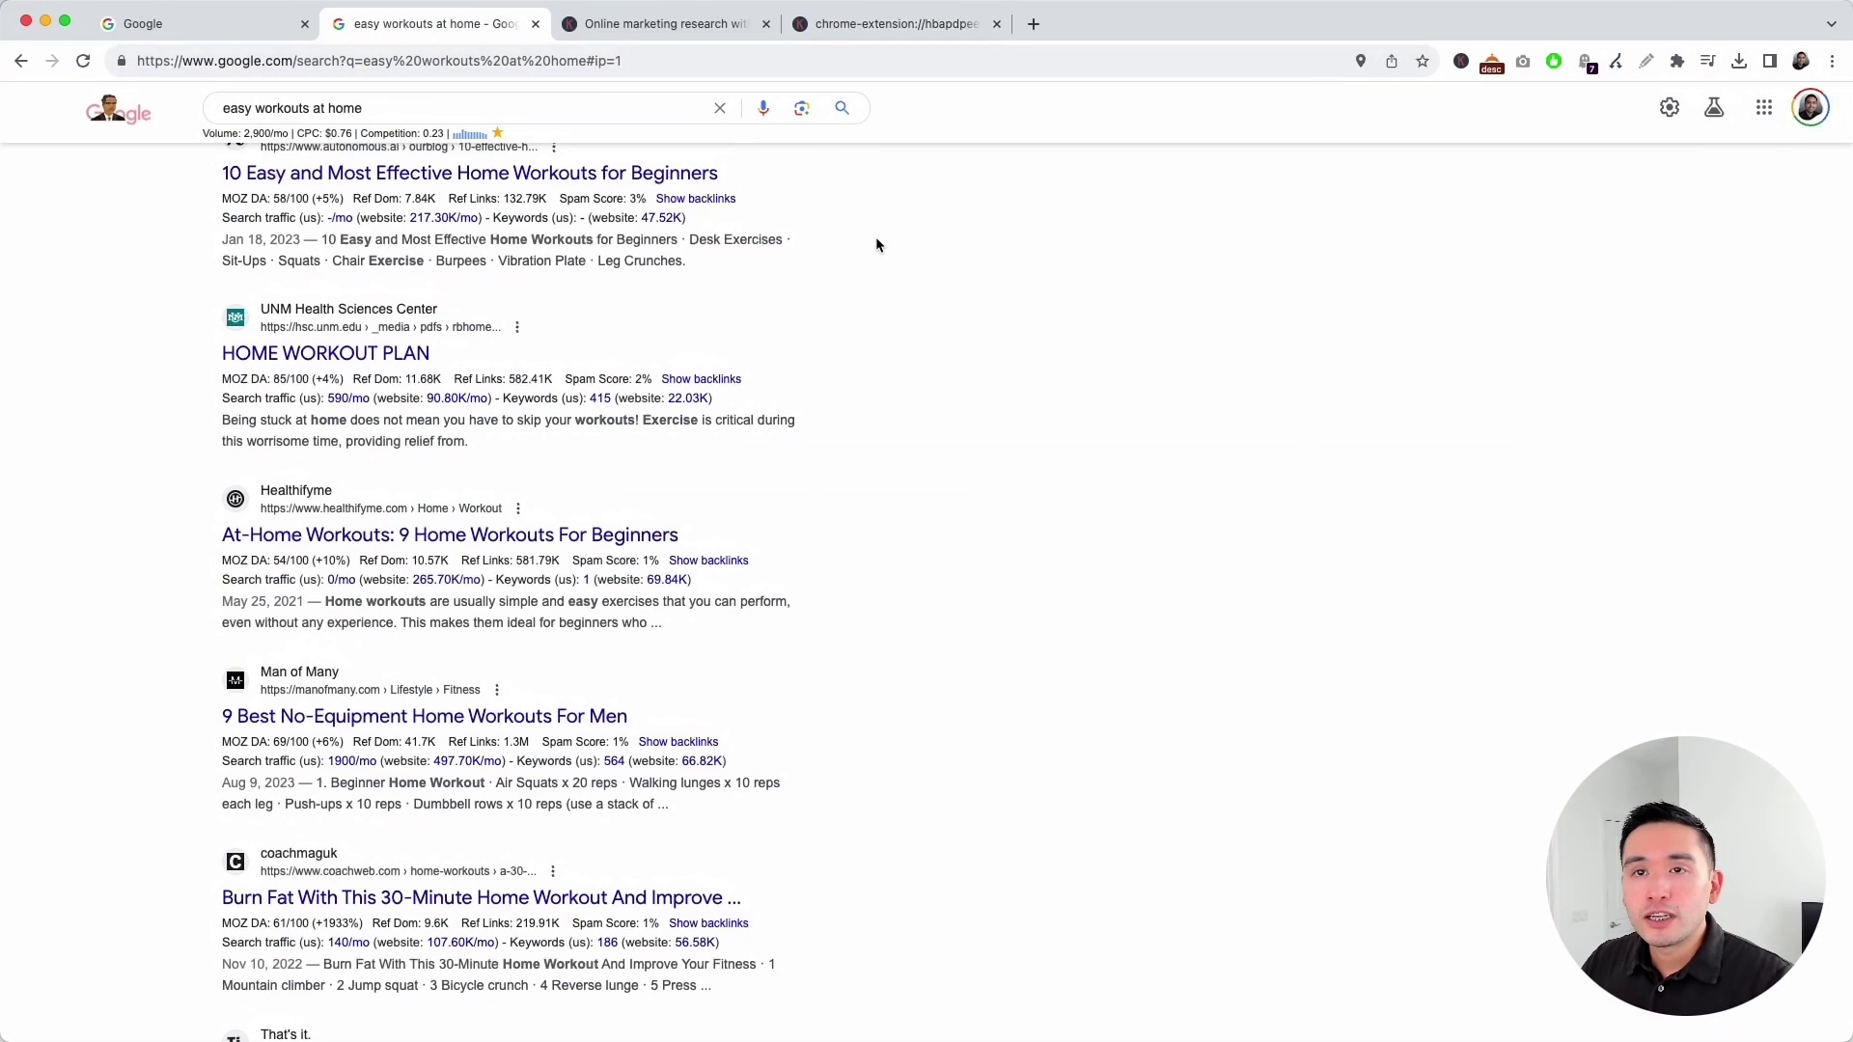
Return to the "easy workouts at home" results and open the qualitylifeserviceshhc.com article "30-Minute Workouts You Should Try At Home".
scroll(878, 237, "down", 10)
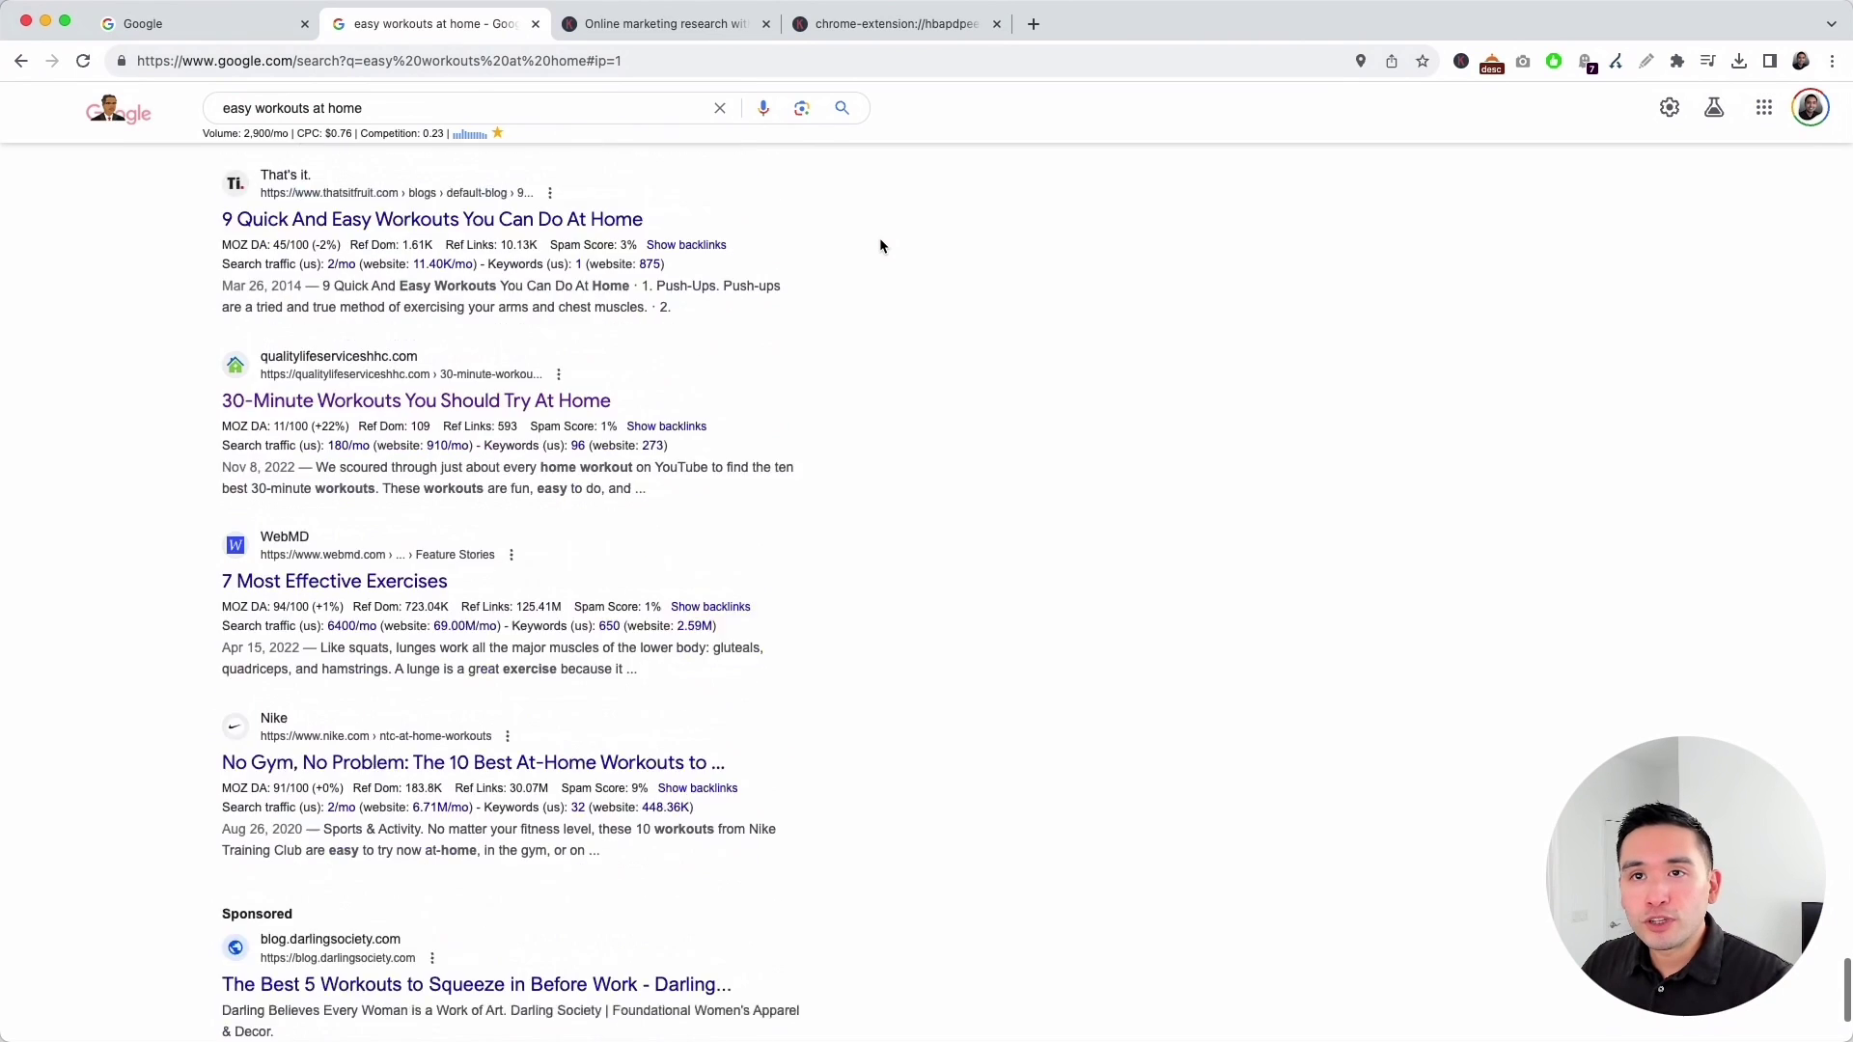
scroll(880, 246, "down", 3)
scroll(890, 249, "up", 4)
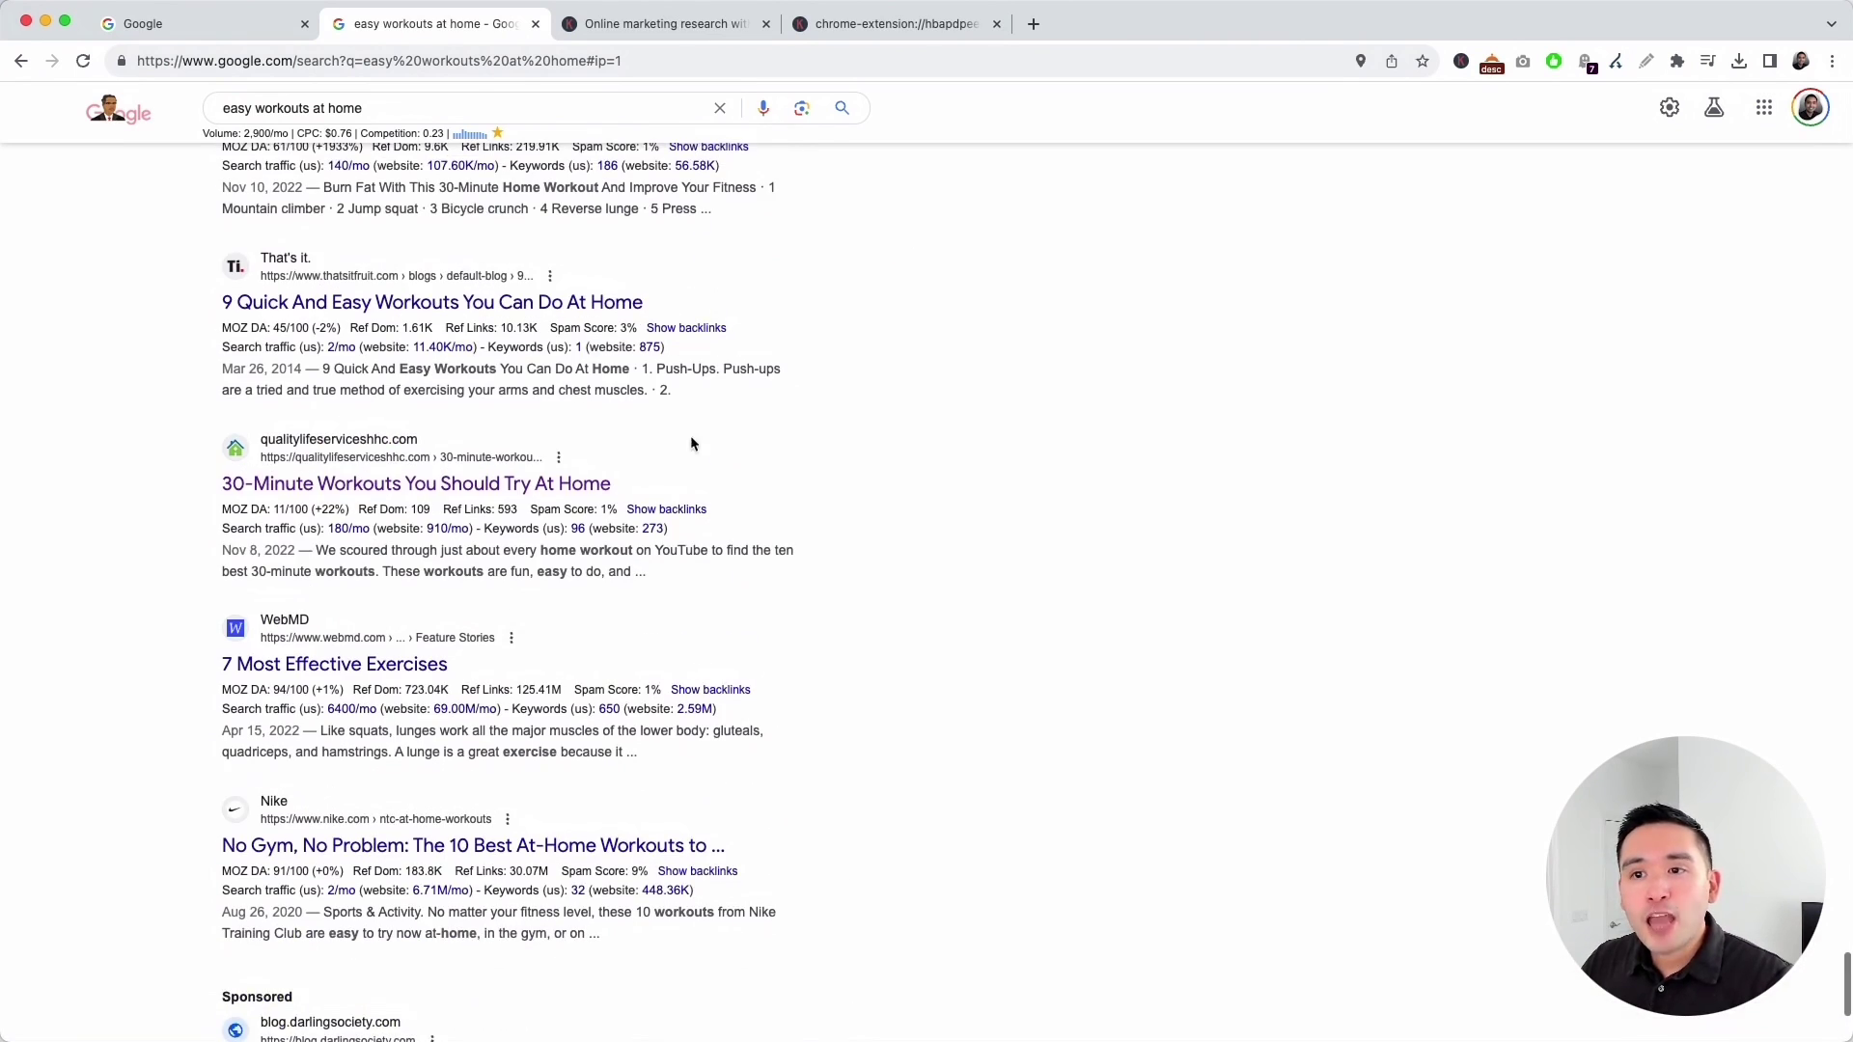
left_click(565, 483)
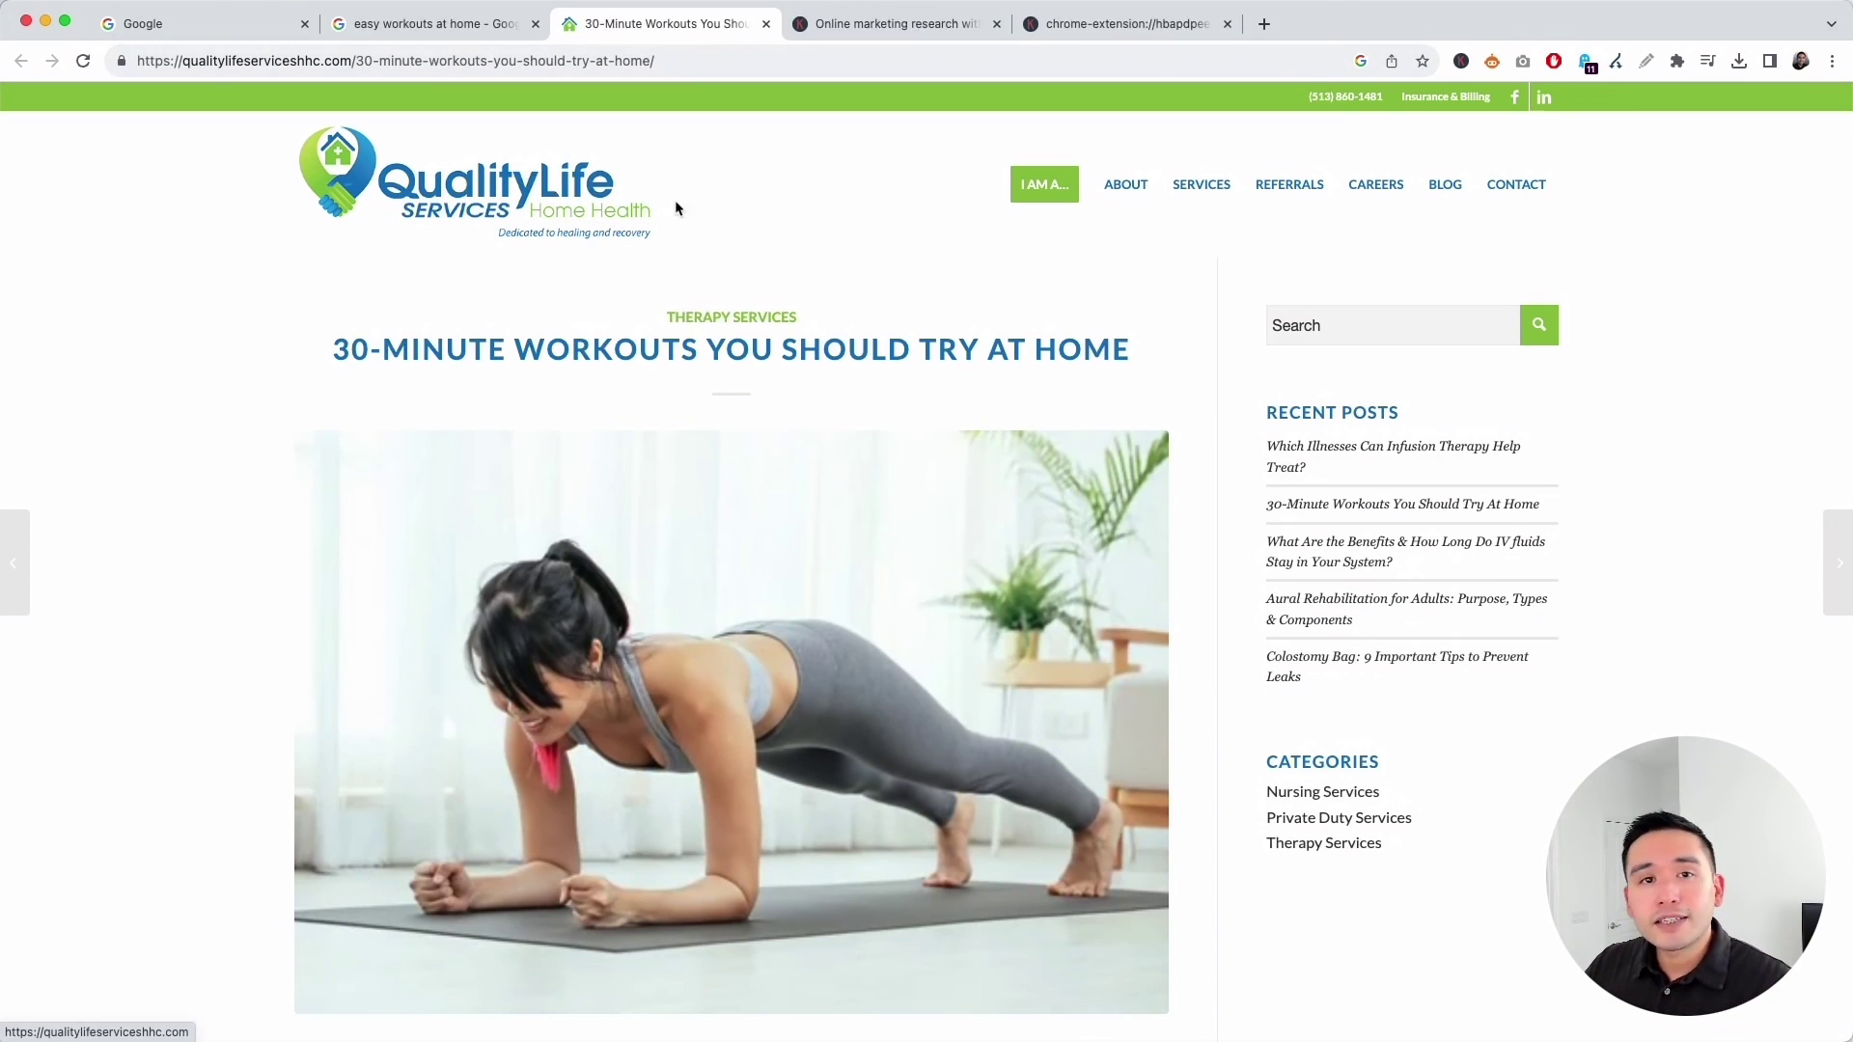
Run SEO Minion's on-page SEO analysis on the article and review its title and meta description.
left_click(1492, 62)
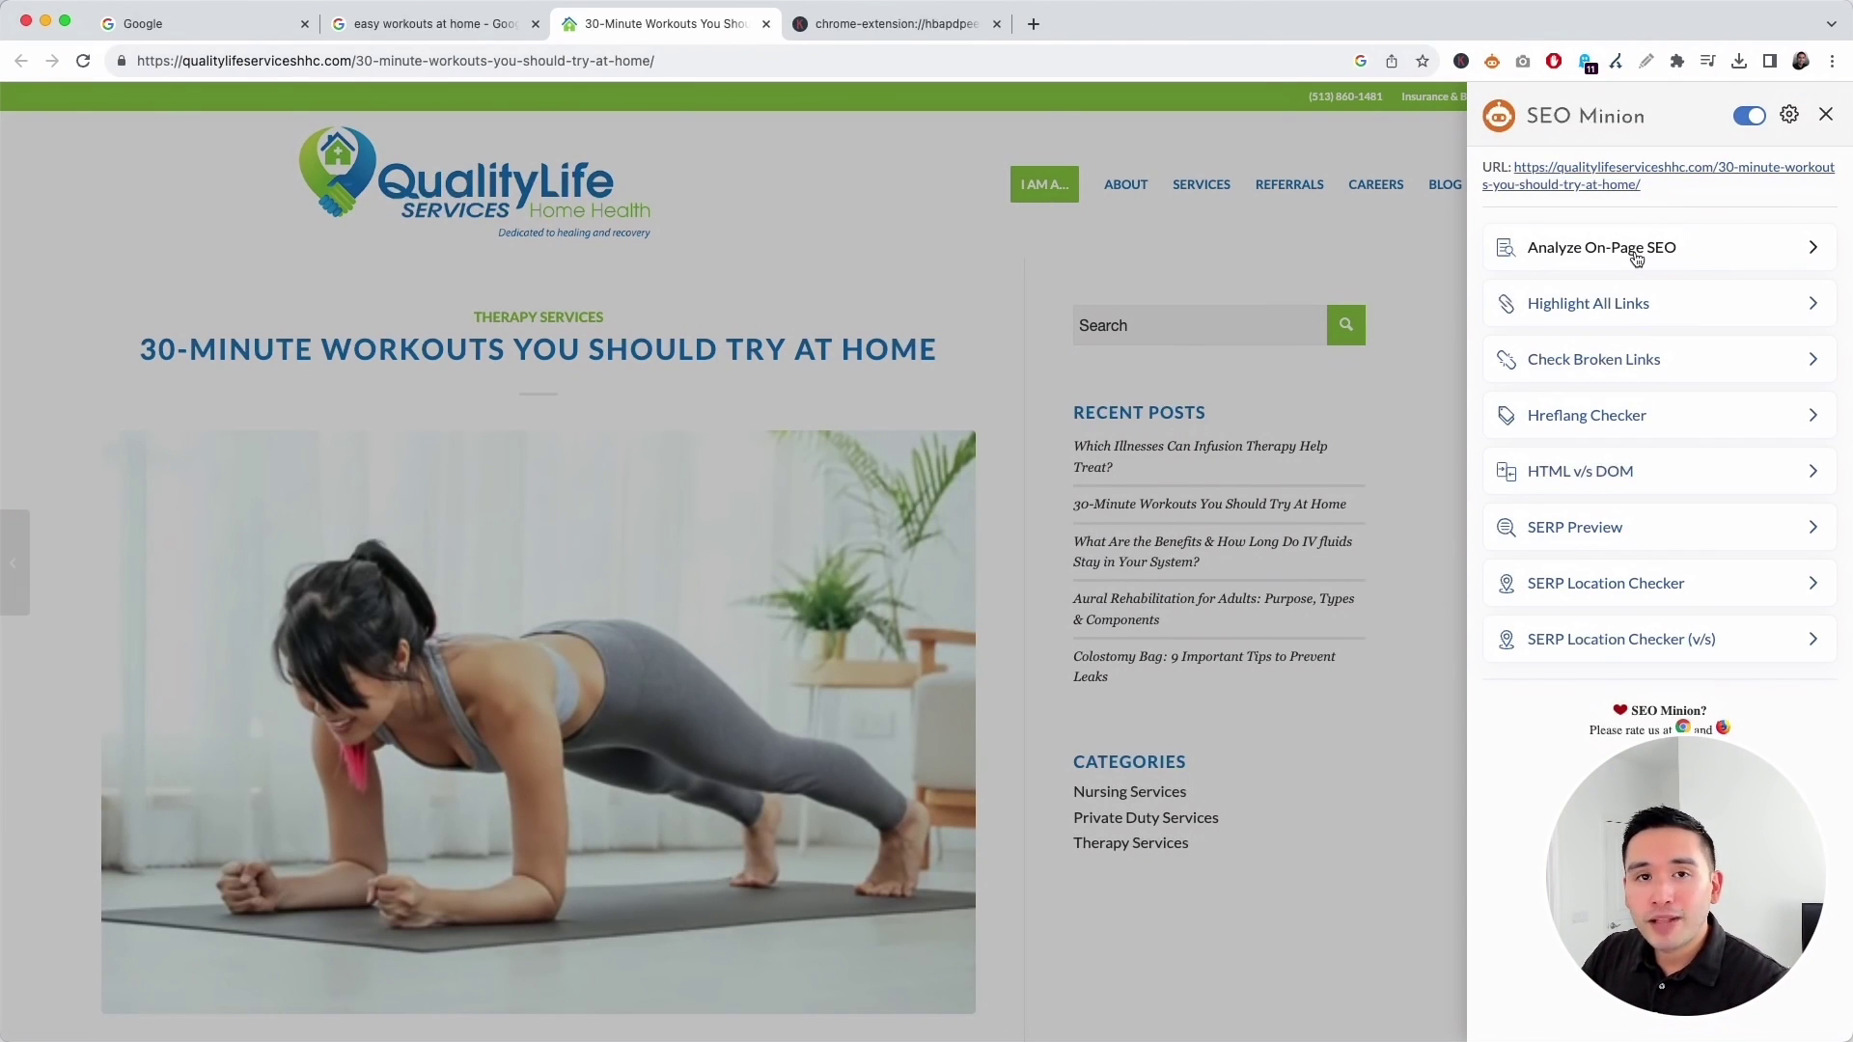
left_click(1588, 252)
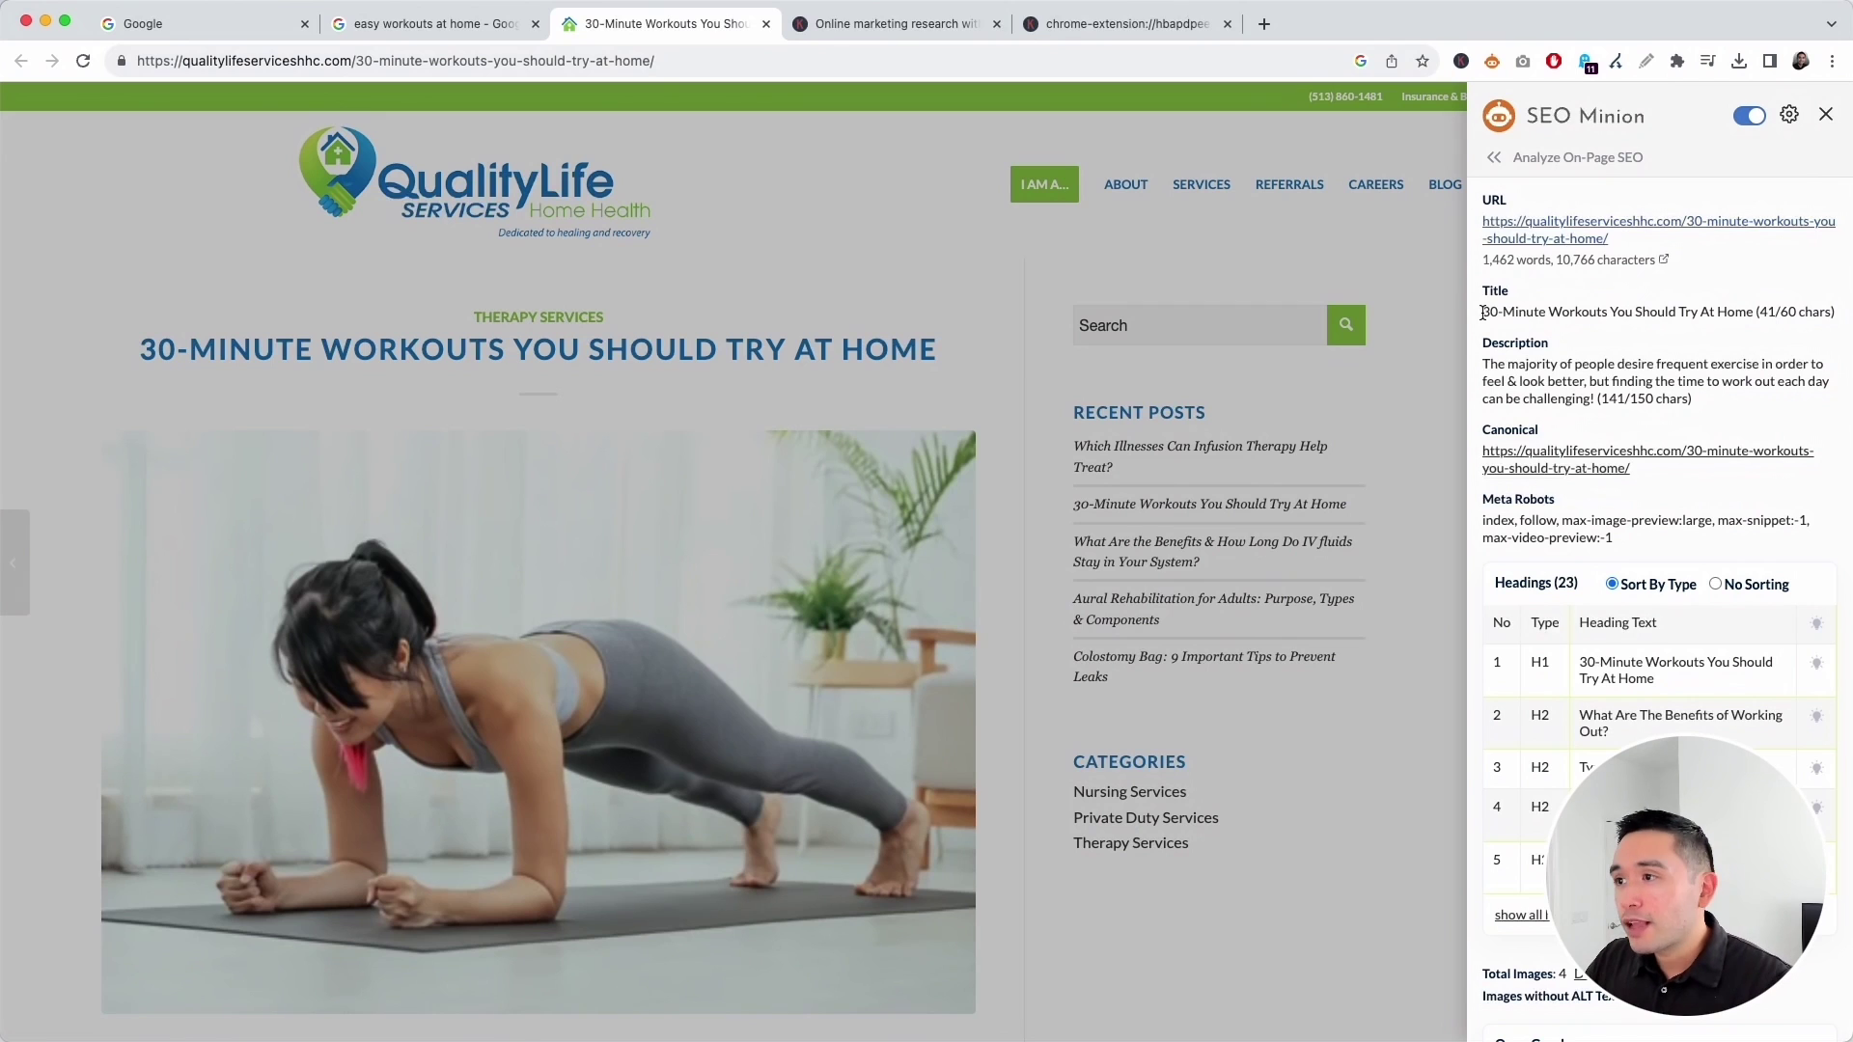
left_click_drag(1483, 312, 1820, 311)
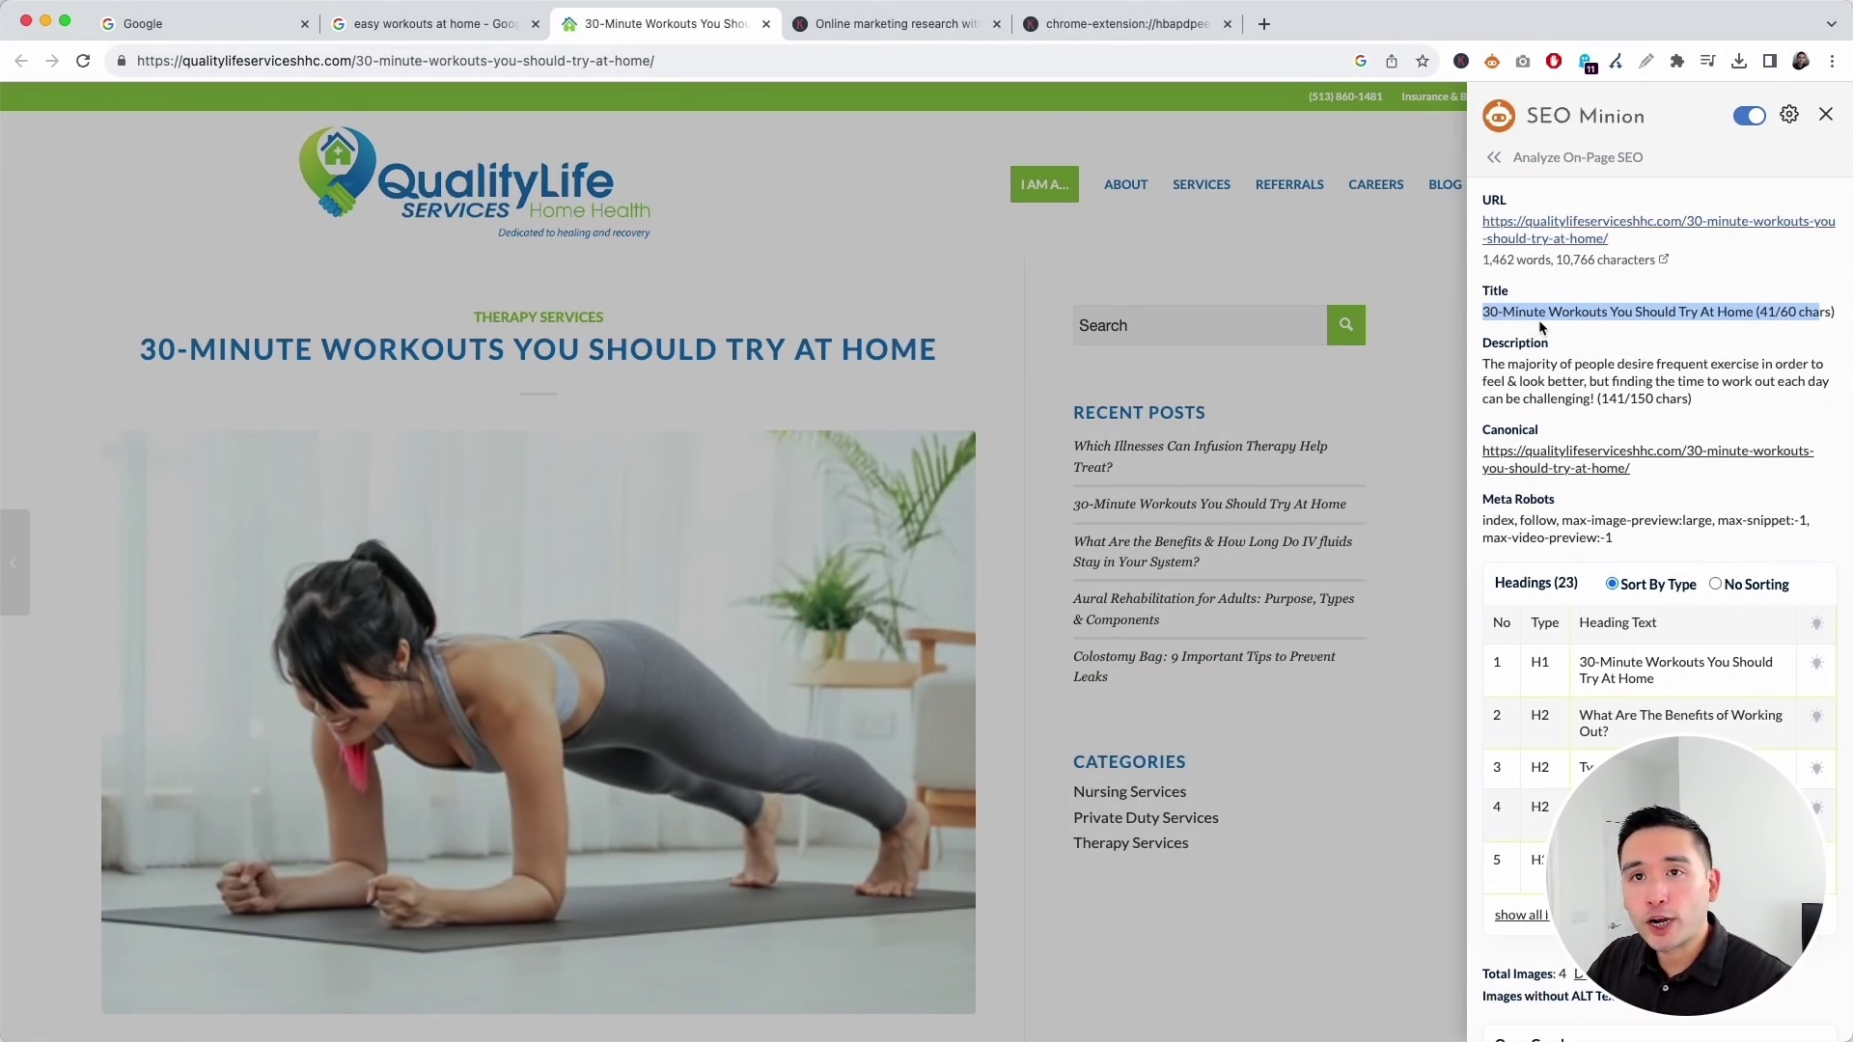
left_click(1519, 313)
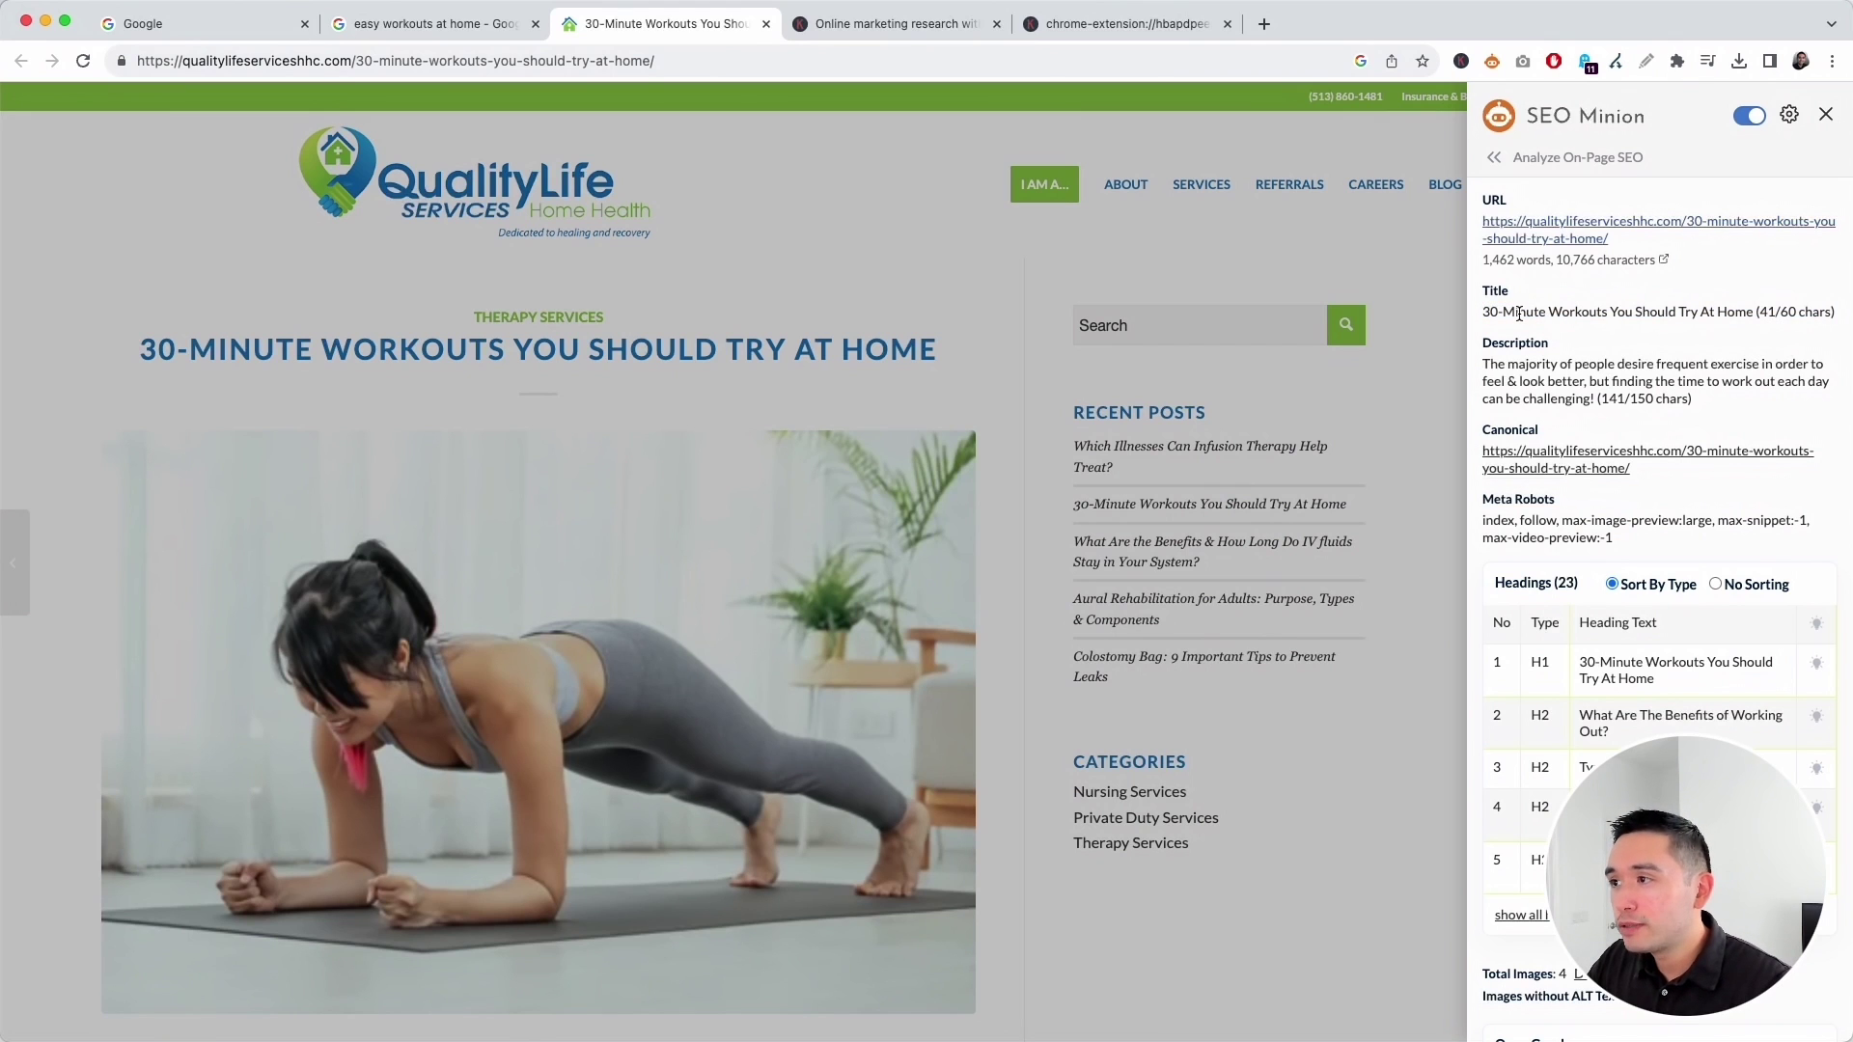
left_click_drag(1489, 363, 1669, 439)
Expand the analysis to show all headings and examine the article's H1 and H2 headings.
scroll(1571, 407, "down", 3)
scroll(1640, 464, "down", 2)
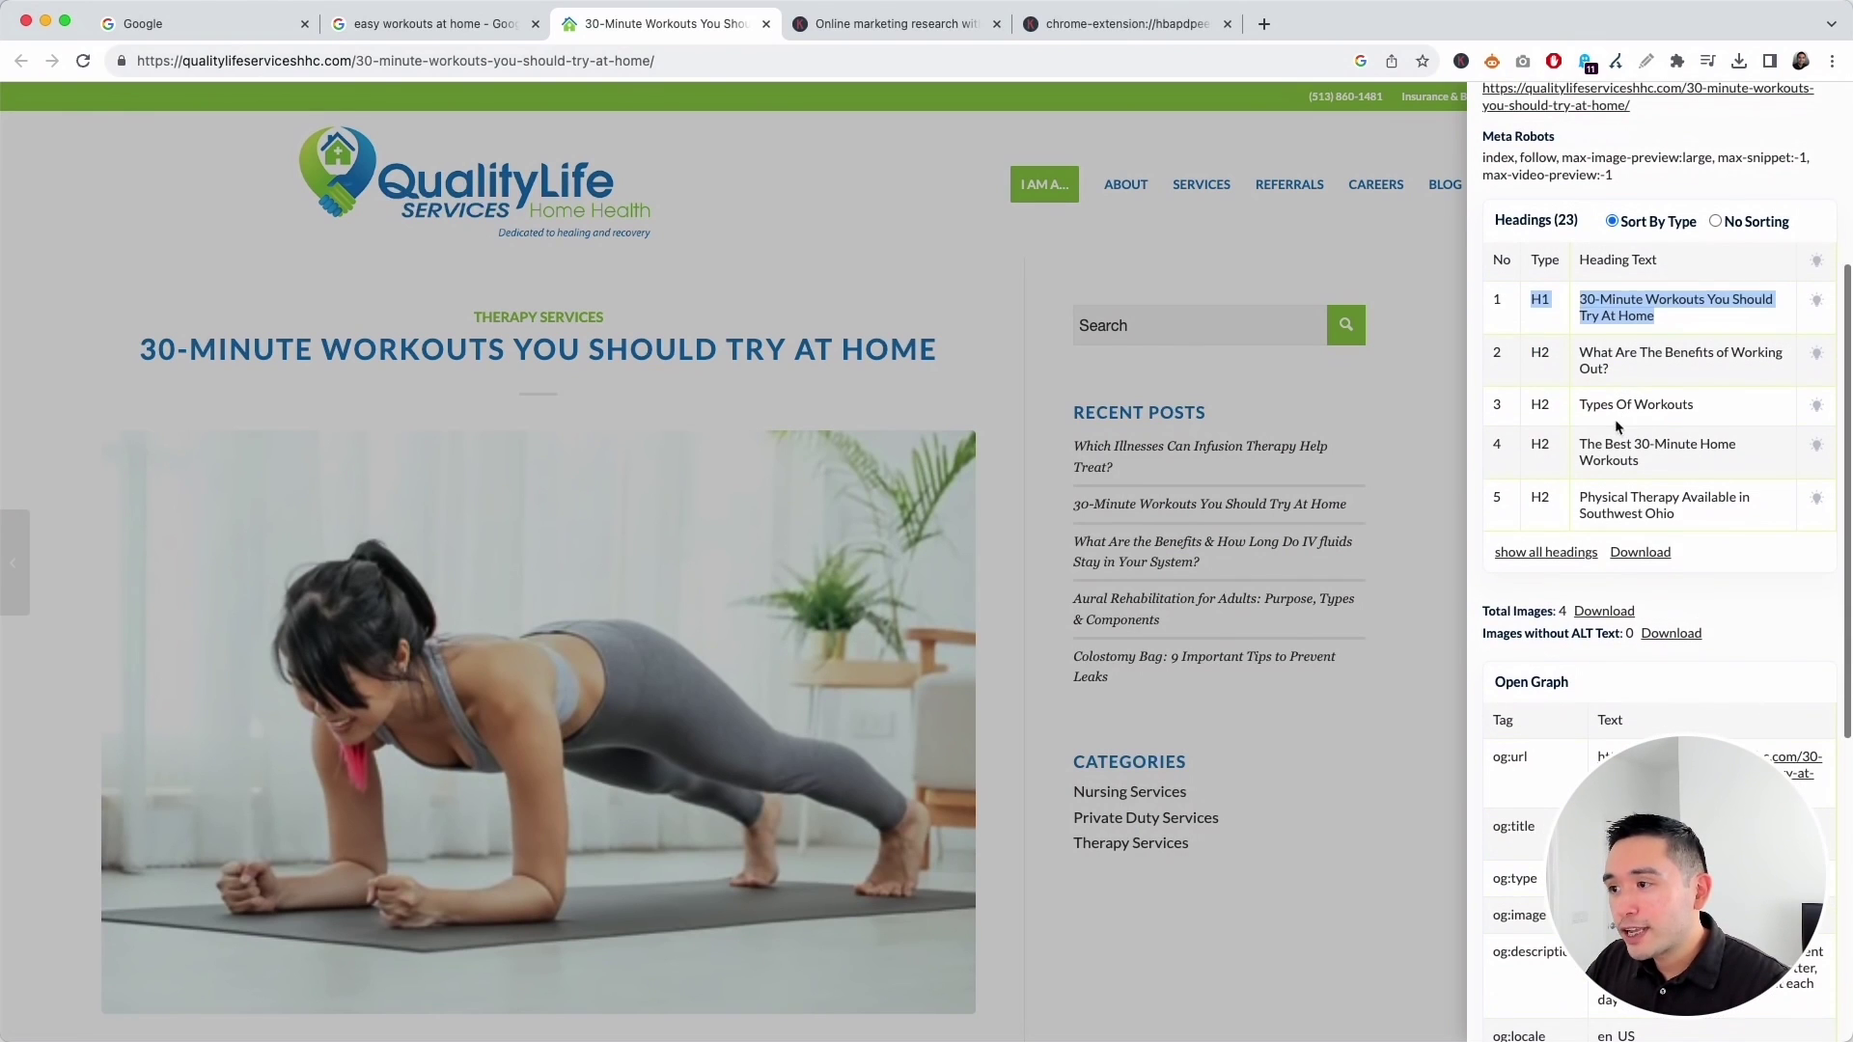
left_click(1552, 554)
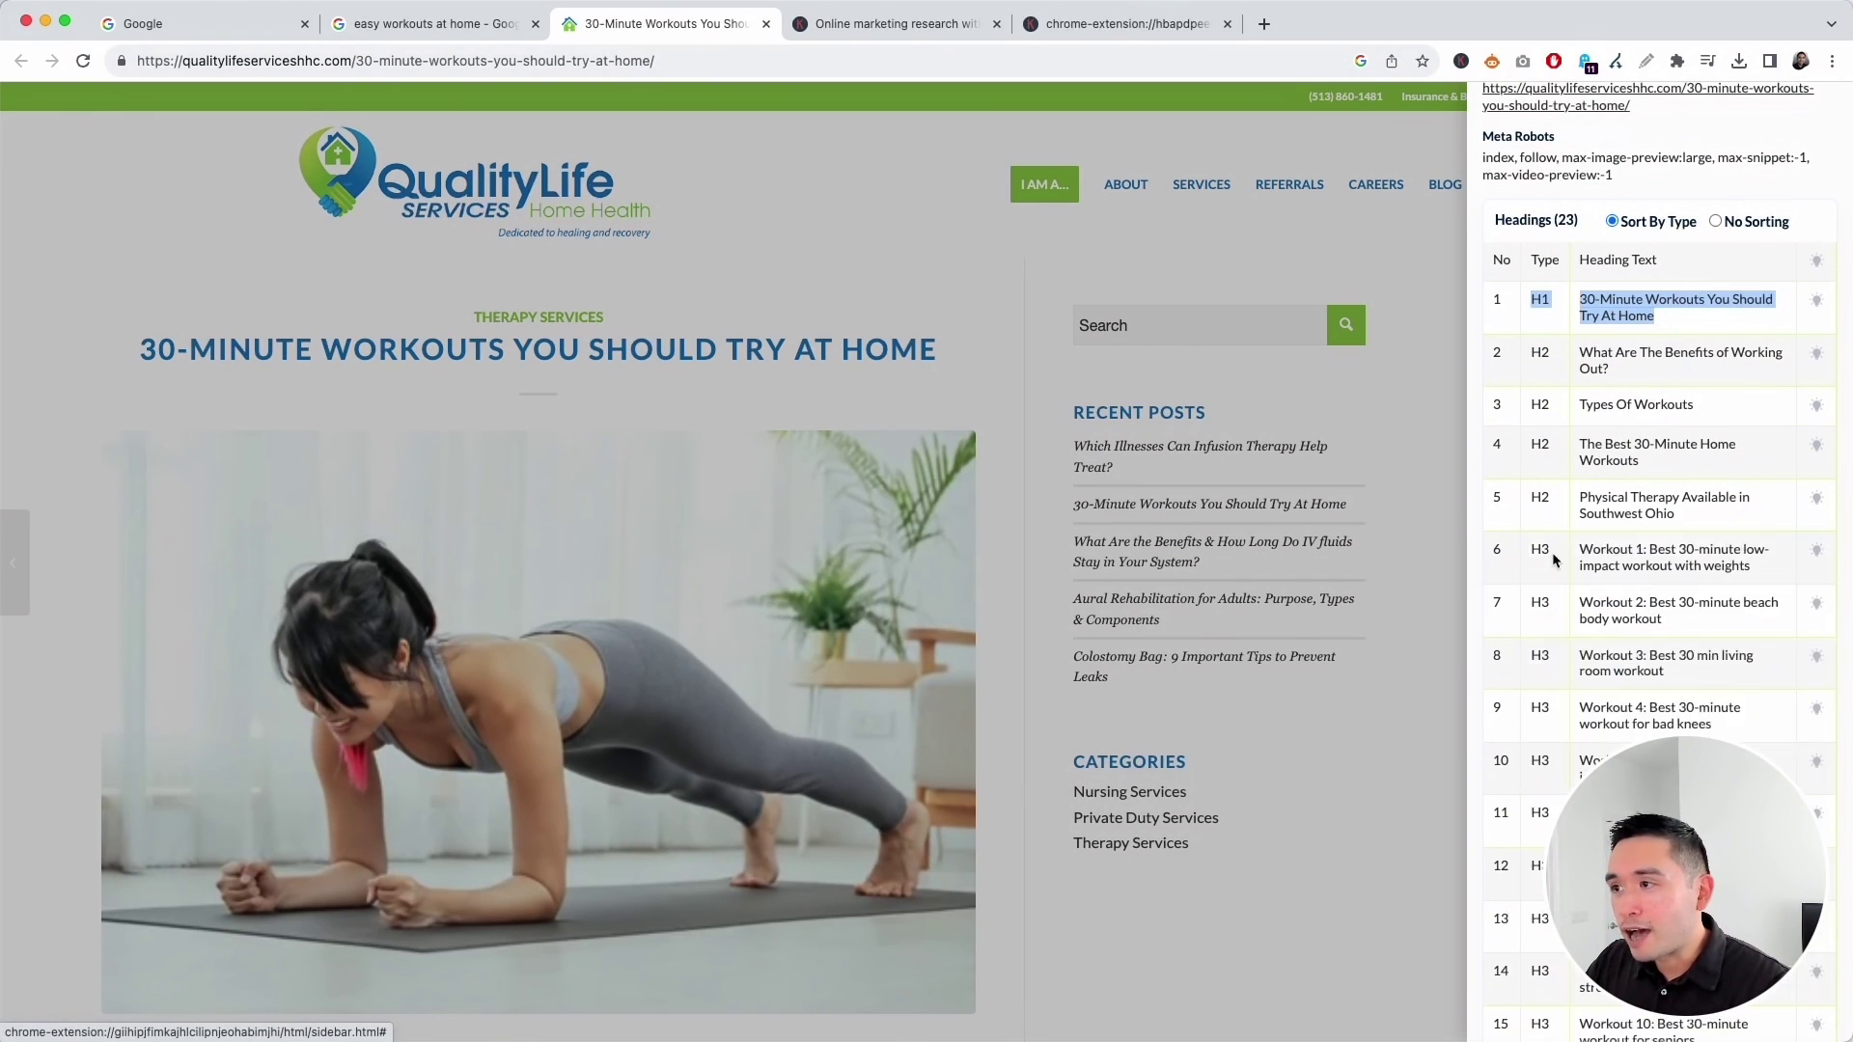
left_click_drag(1563, 353, 1691, 409)
left_click(1610, 407)
left_click_drag(1588, 446, 1728, 468)
left_click_drag(1587, 501, 1709, 513)
scroll(1705, 506, "down", 1)
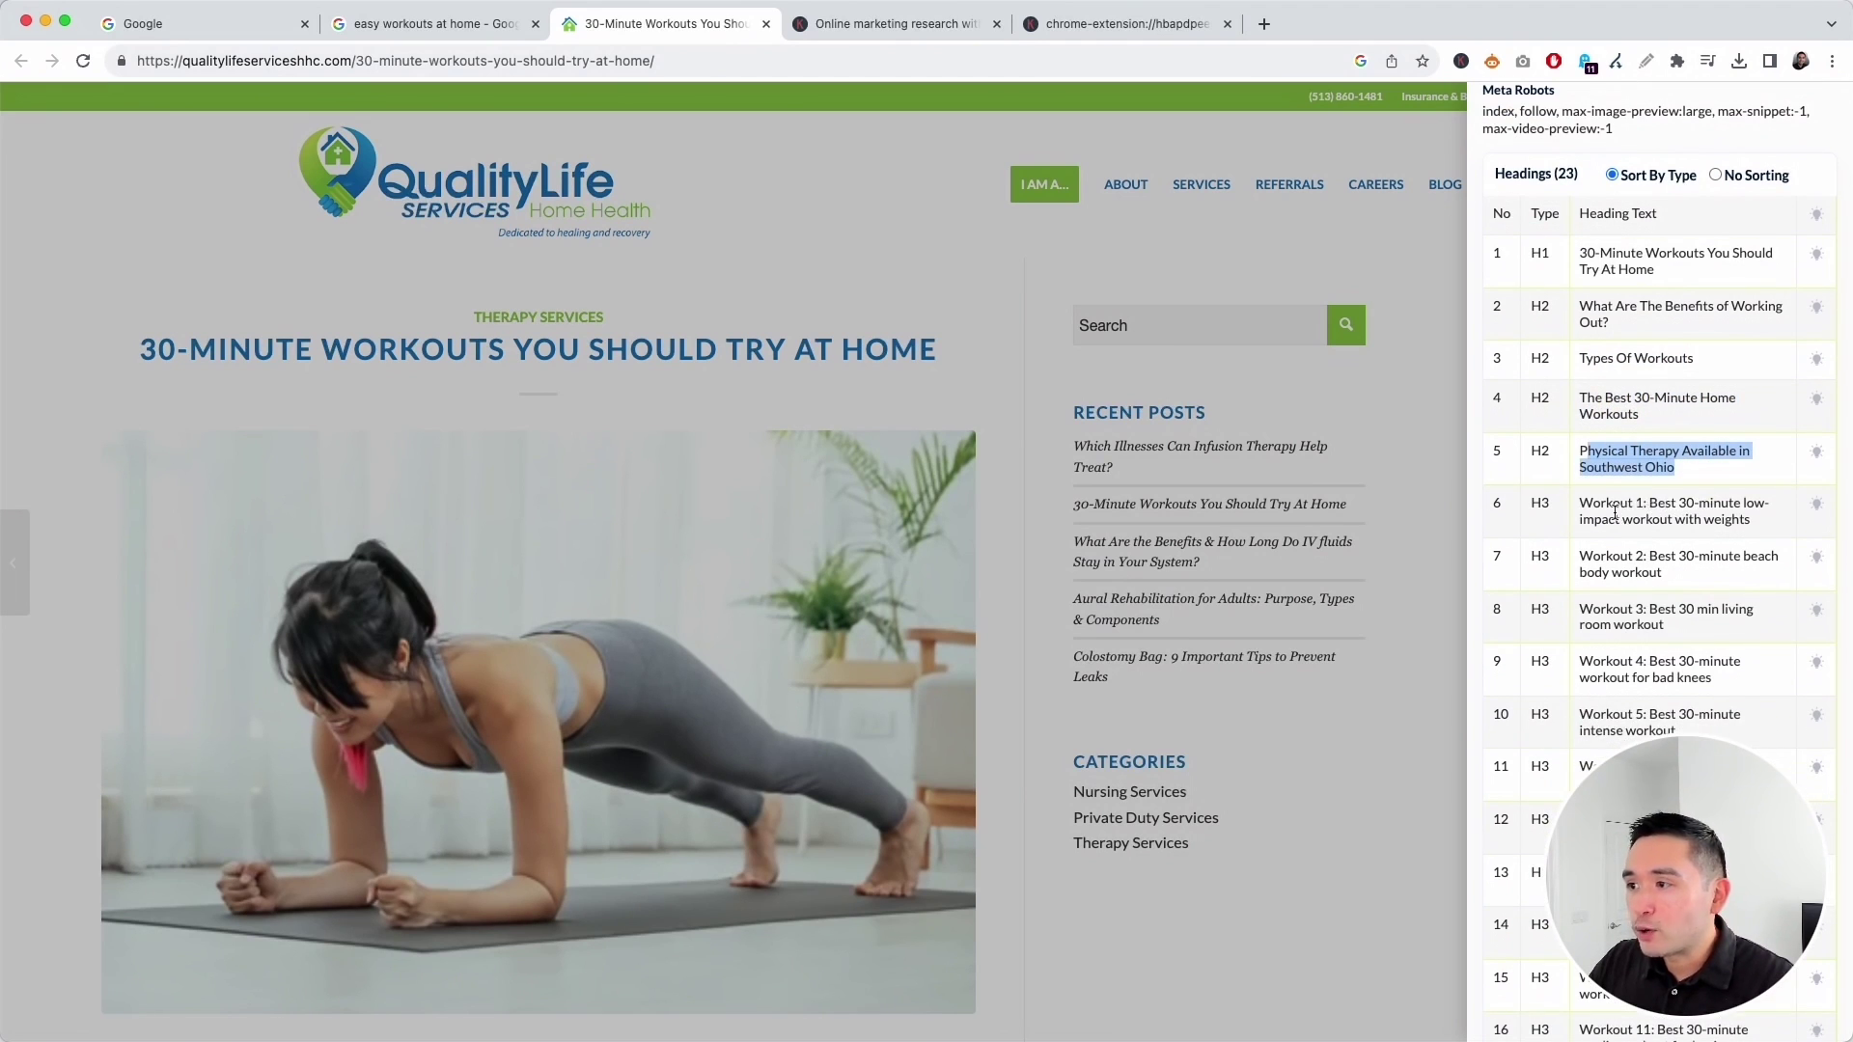
Read through the H3 workout headings, starting with "Workout 1: Best 30-minute low-impact workout with weights".
left_click_drag(1590, 508, 1772, 518)
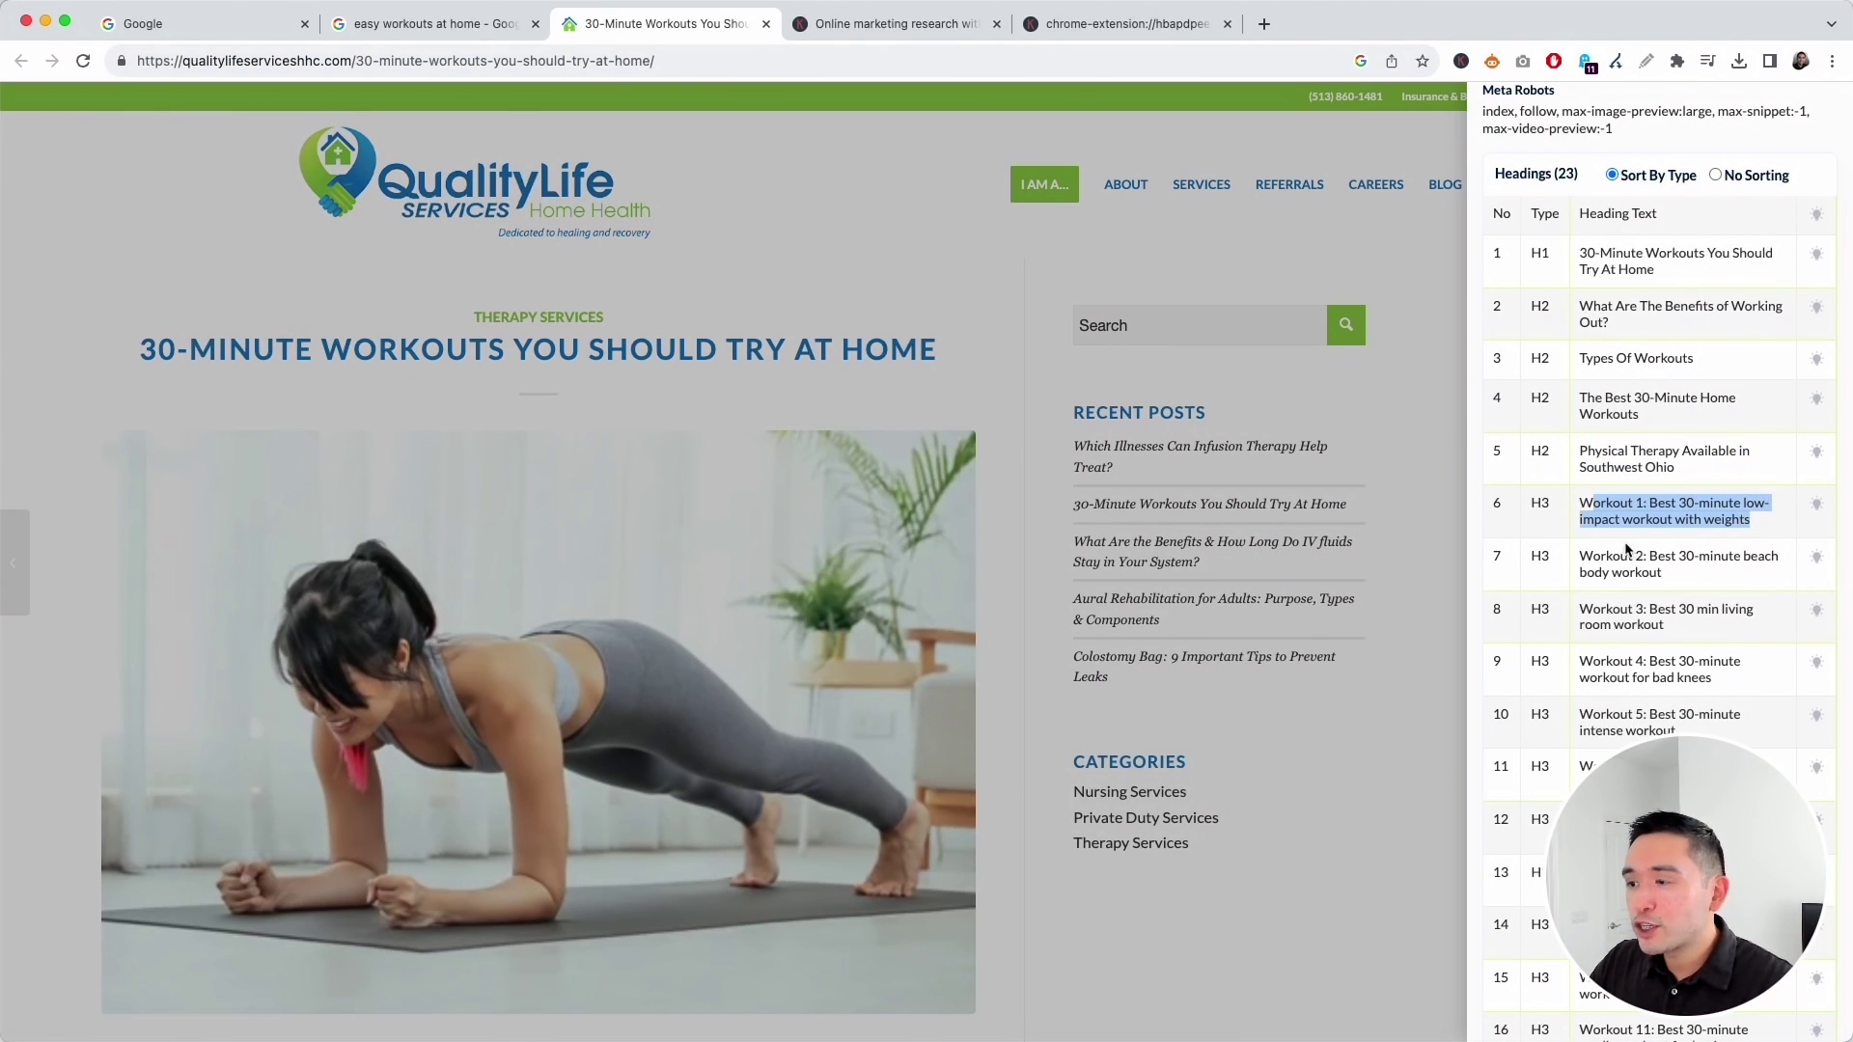
left_click_drag(1583, 556, 1693, 620)
scroll(1693, 618, "down", 5)
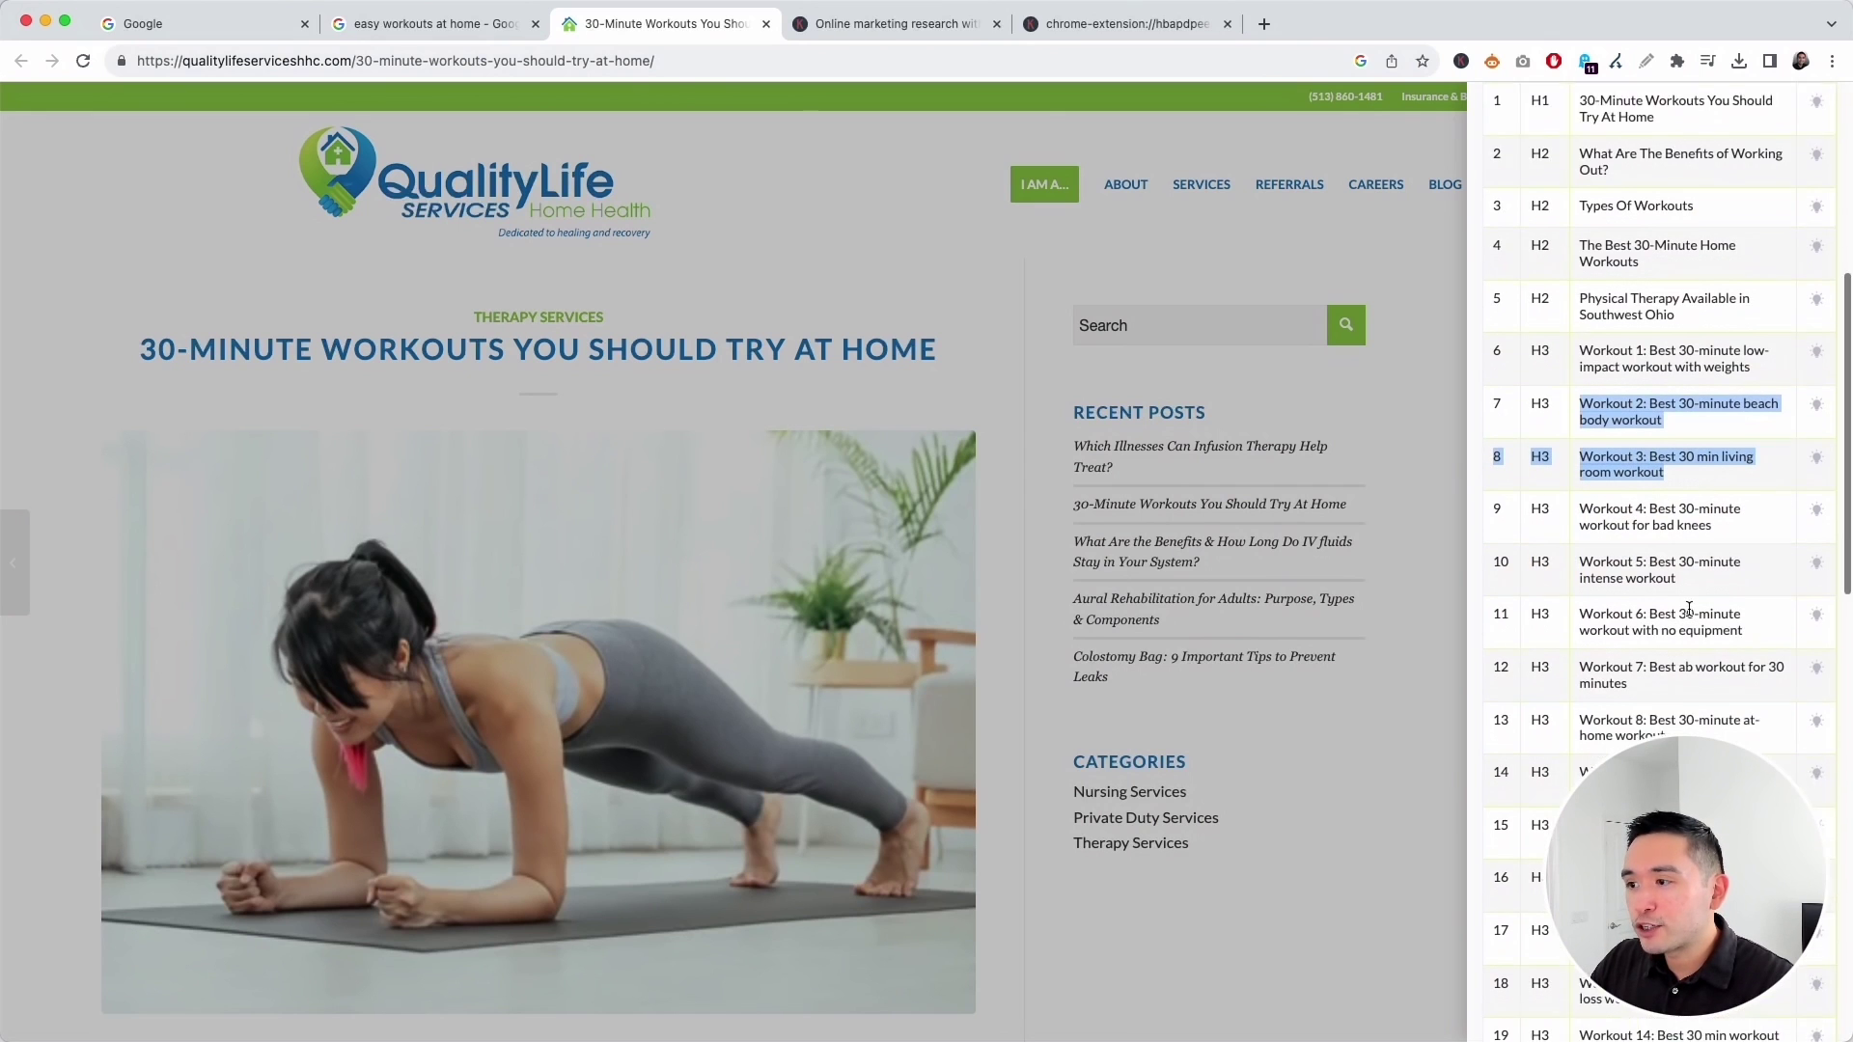
scroll(1564, 289, "down", 4)
scroll(1596, 287, "up", 5)
scroll(1597, 285, "up", 5)
Examine how the article's headings are structured by type, from the H1 through the H2 and H3 entries.
left_click(1539, 319)
left_click_drag(1539, 319, 1525, 325)
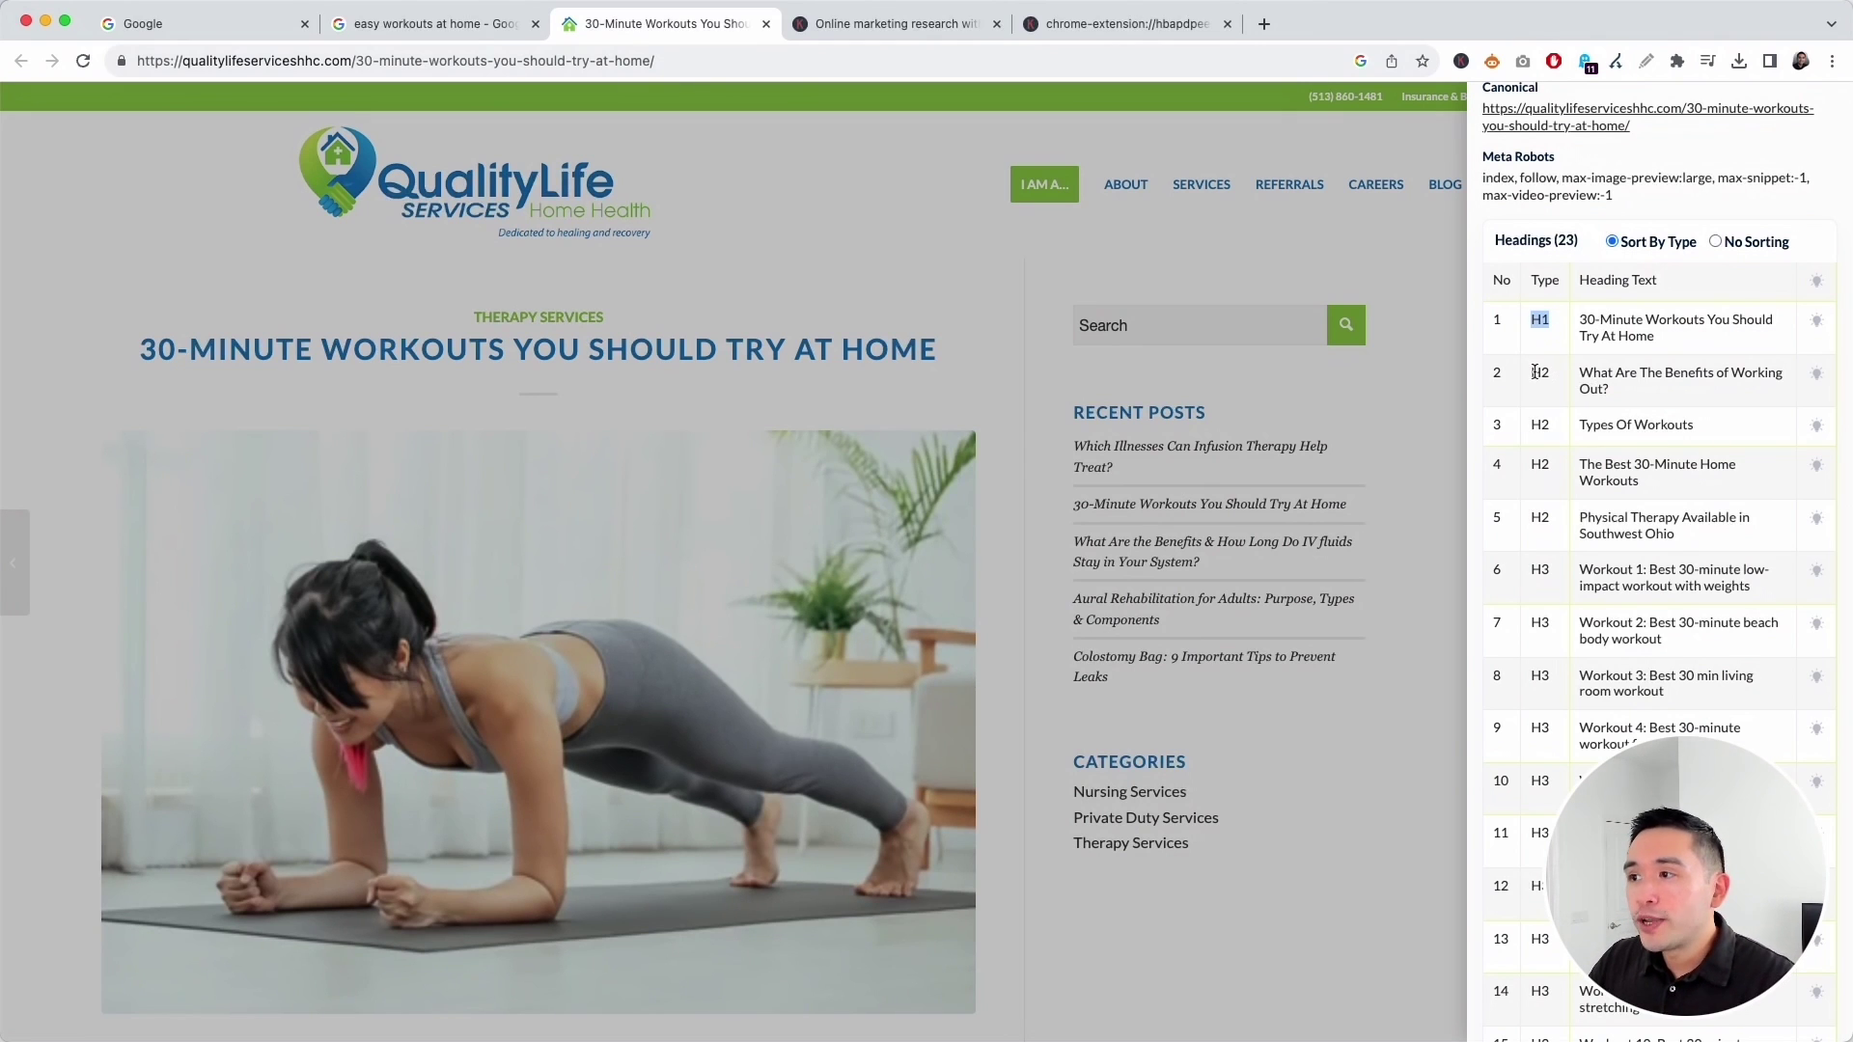
left_click_drag(1535, 371, 1642, 566)
scroll(1643, 565, "down", 4)
scroll(1642, 563, "down", 4)
scroll(1570, 368, "up", 1)
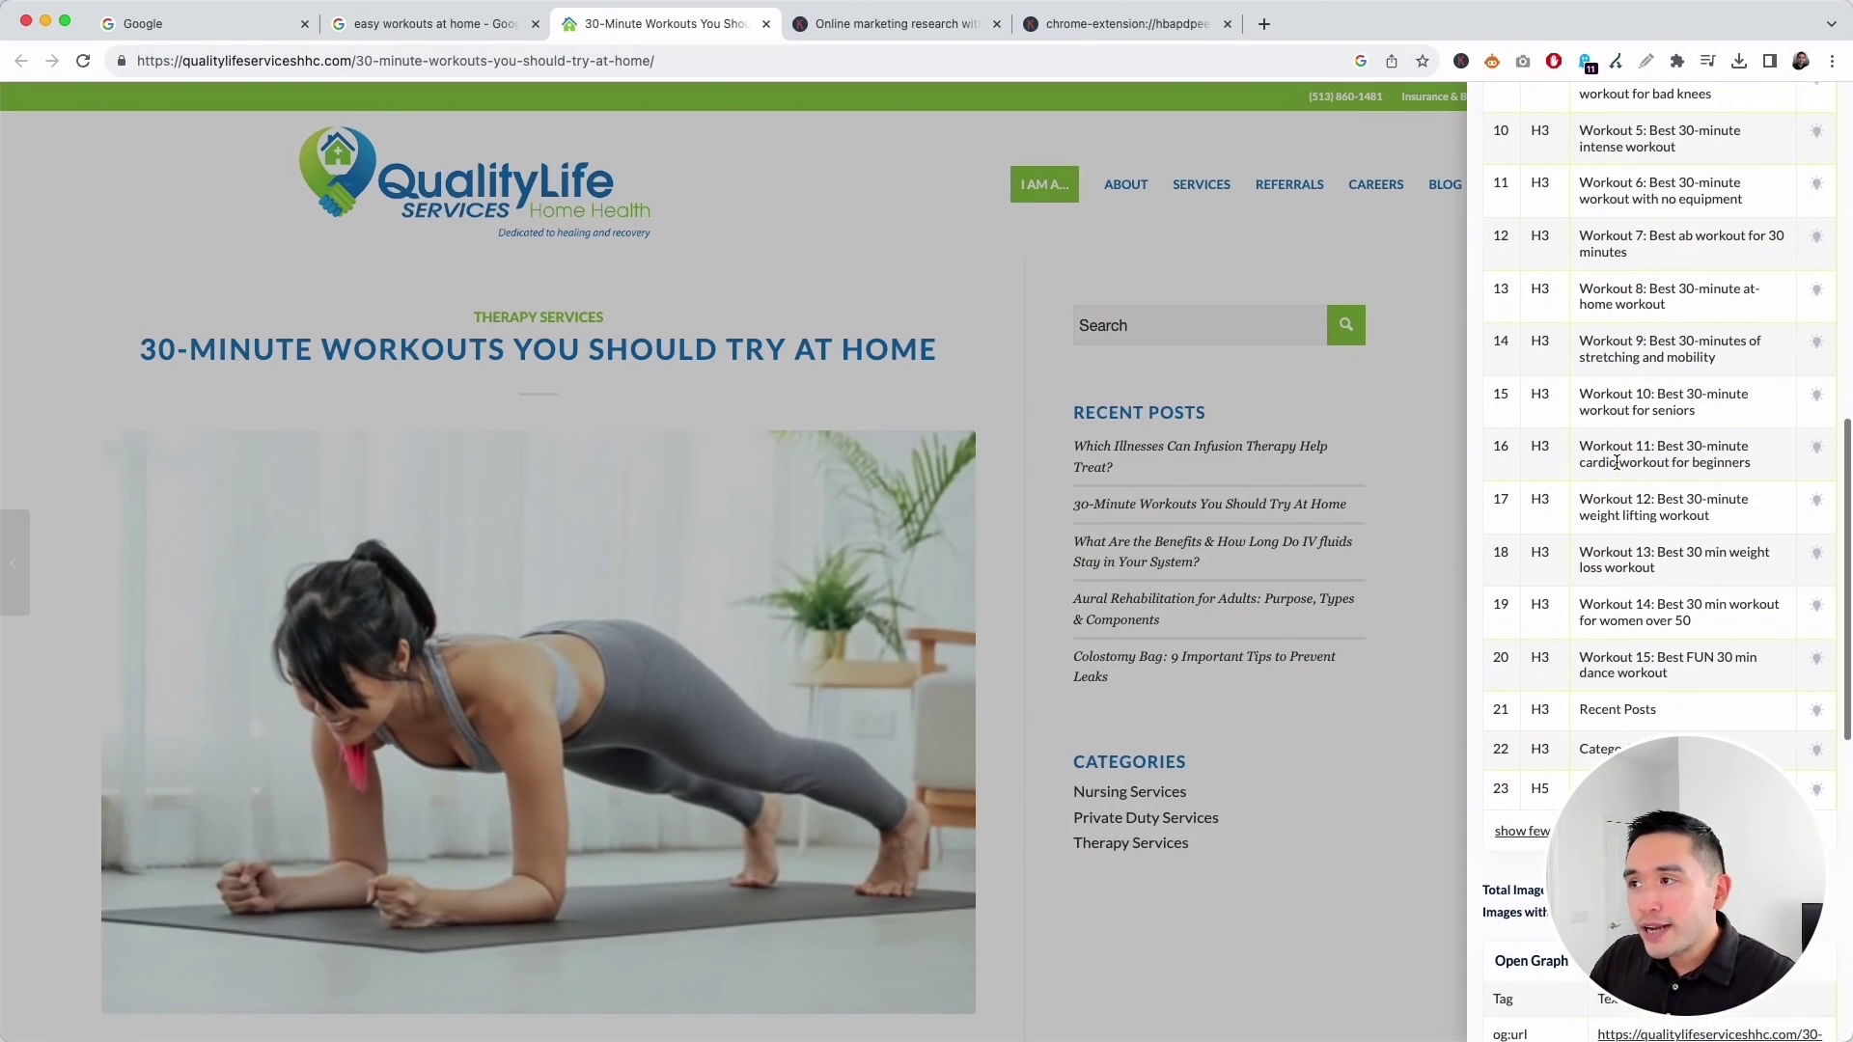
scroll(1646, 262, "up", 3)
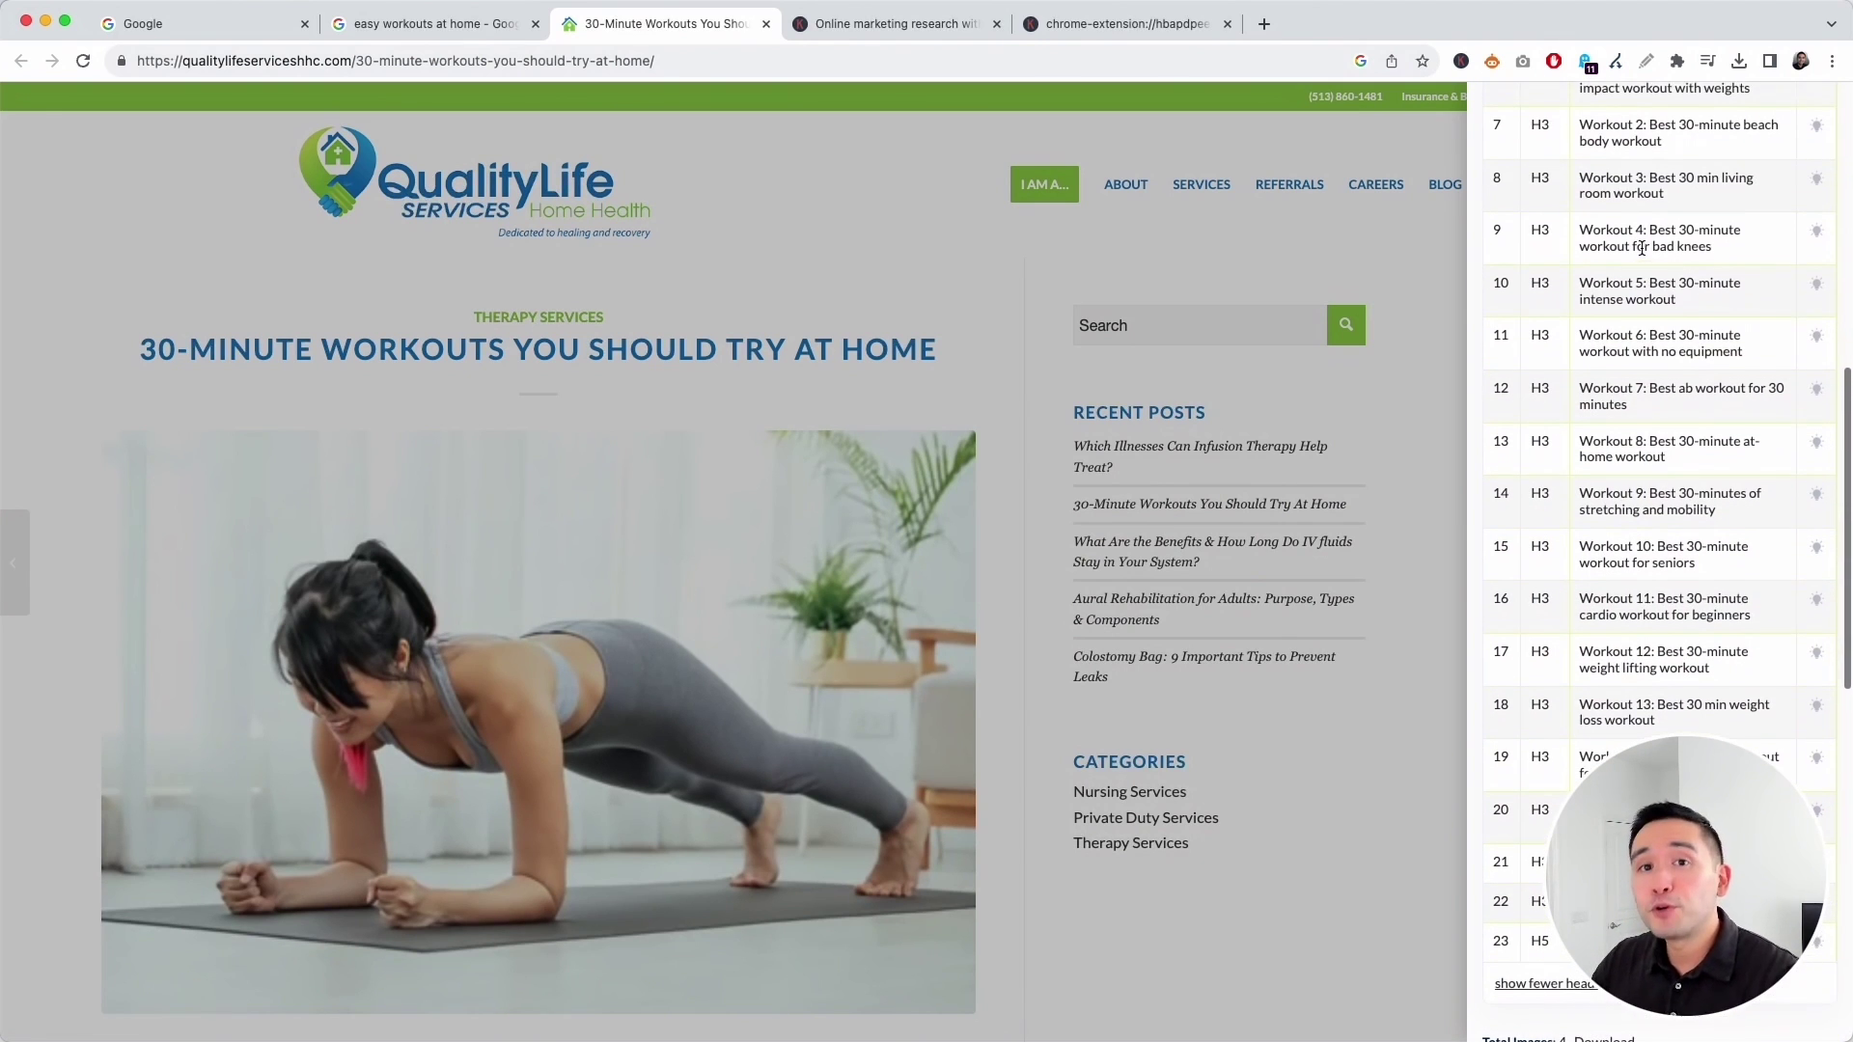
scroll(1642, 246, "up", 2)
left_click(1593, 220)
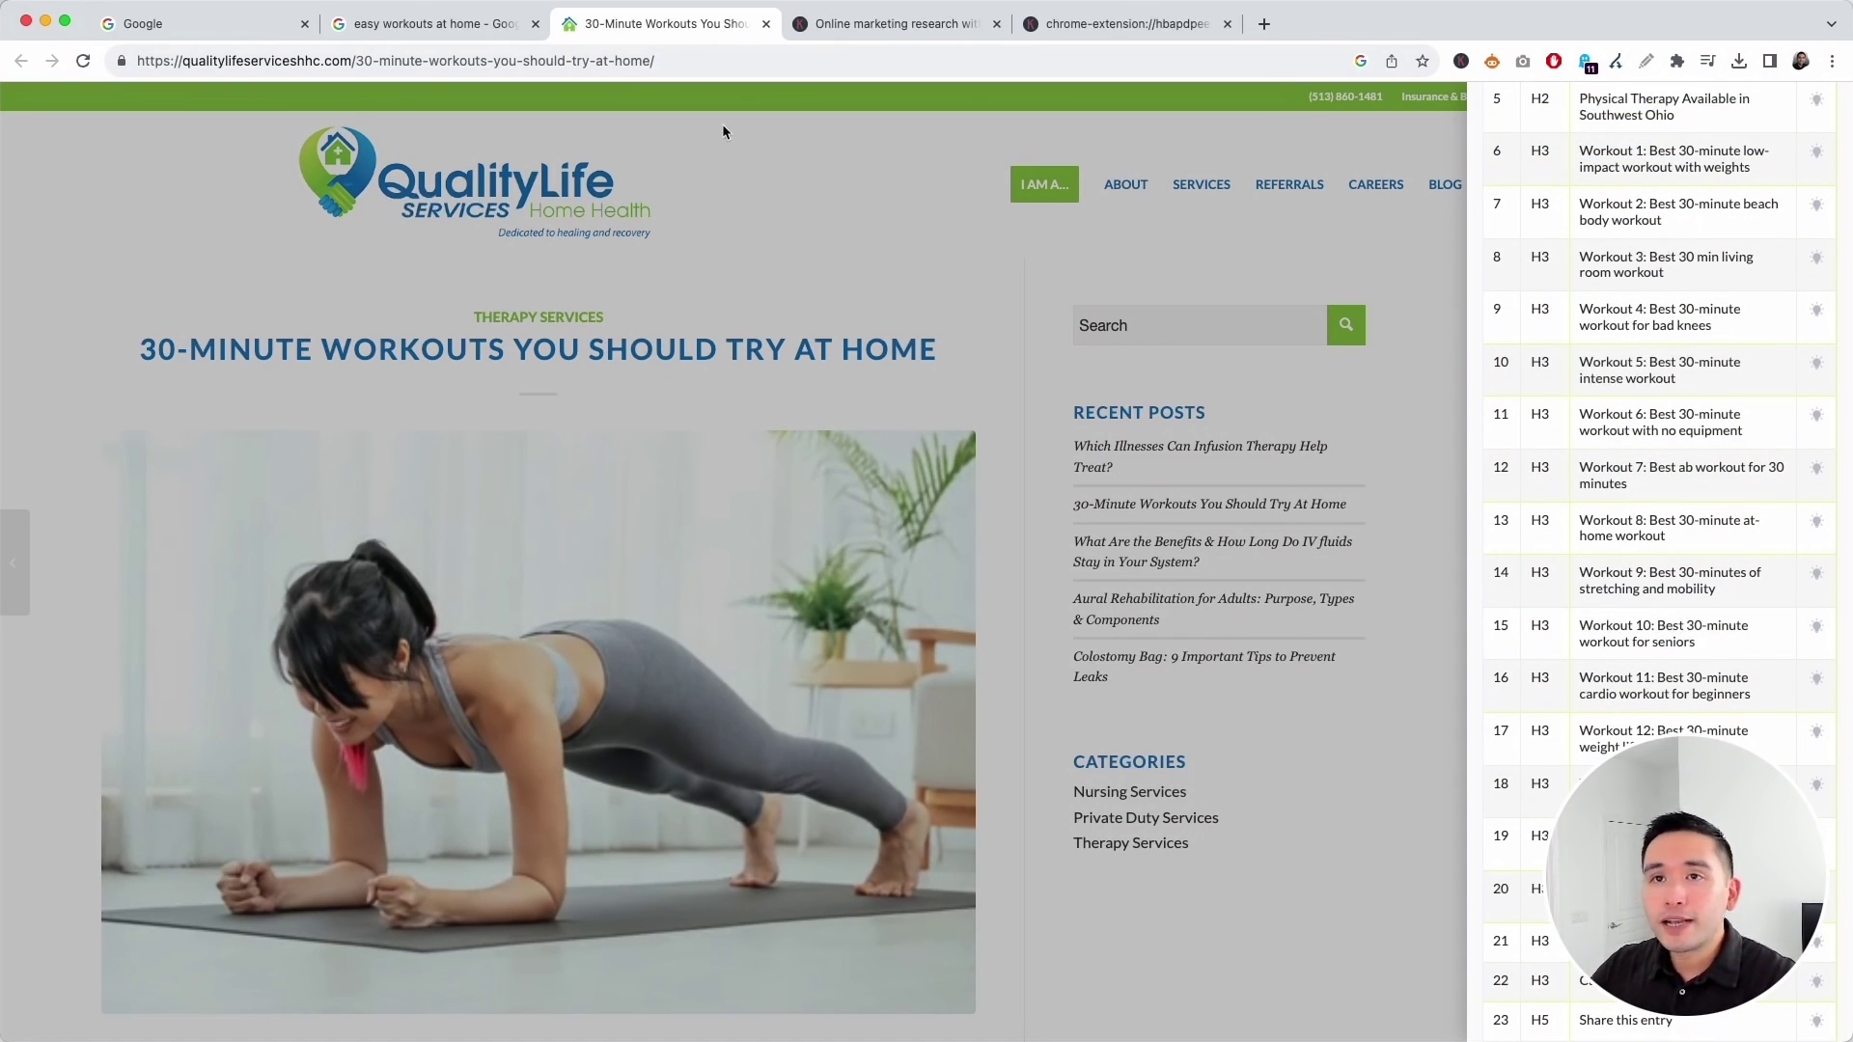
Check the "easy workouts at home" search results, then return to the 30-minute workouts article and close the SEO Minion analysis.
left_click(448, 25)
scroll(554, 318, "up", 20)
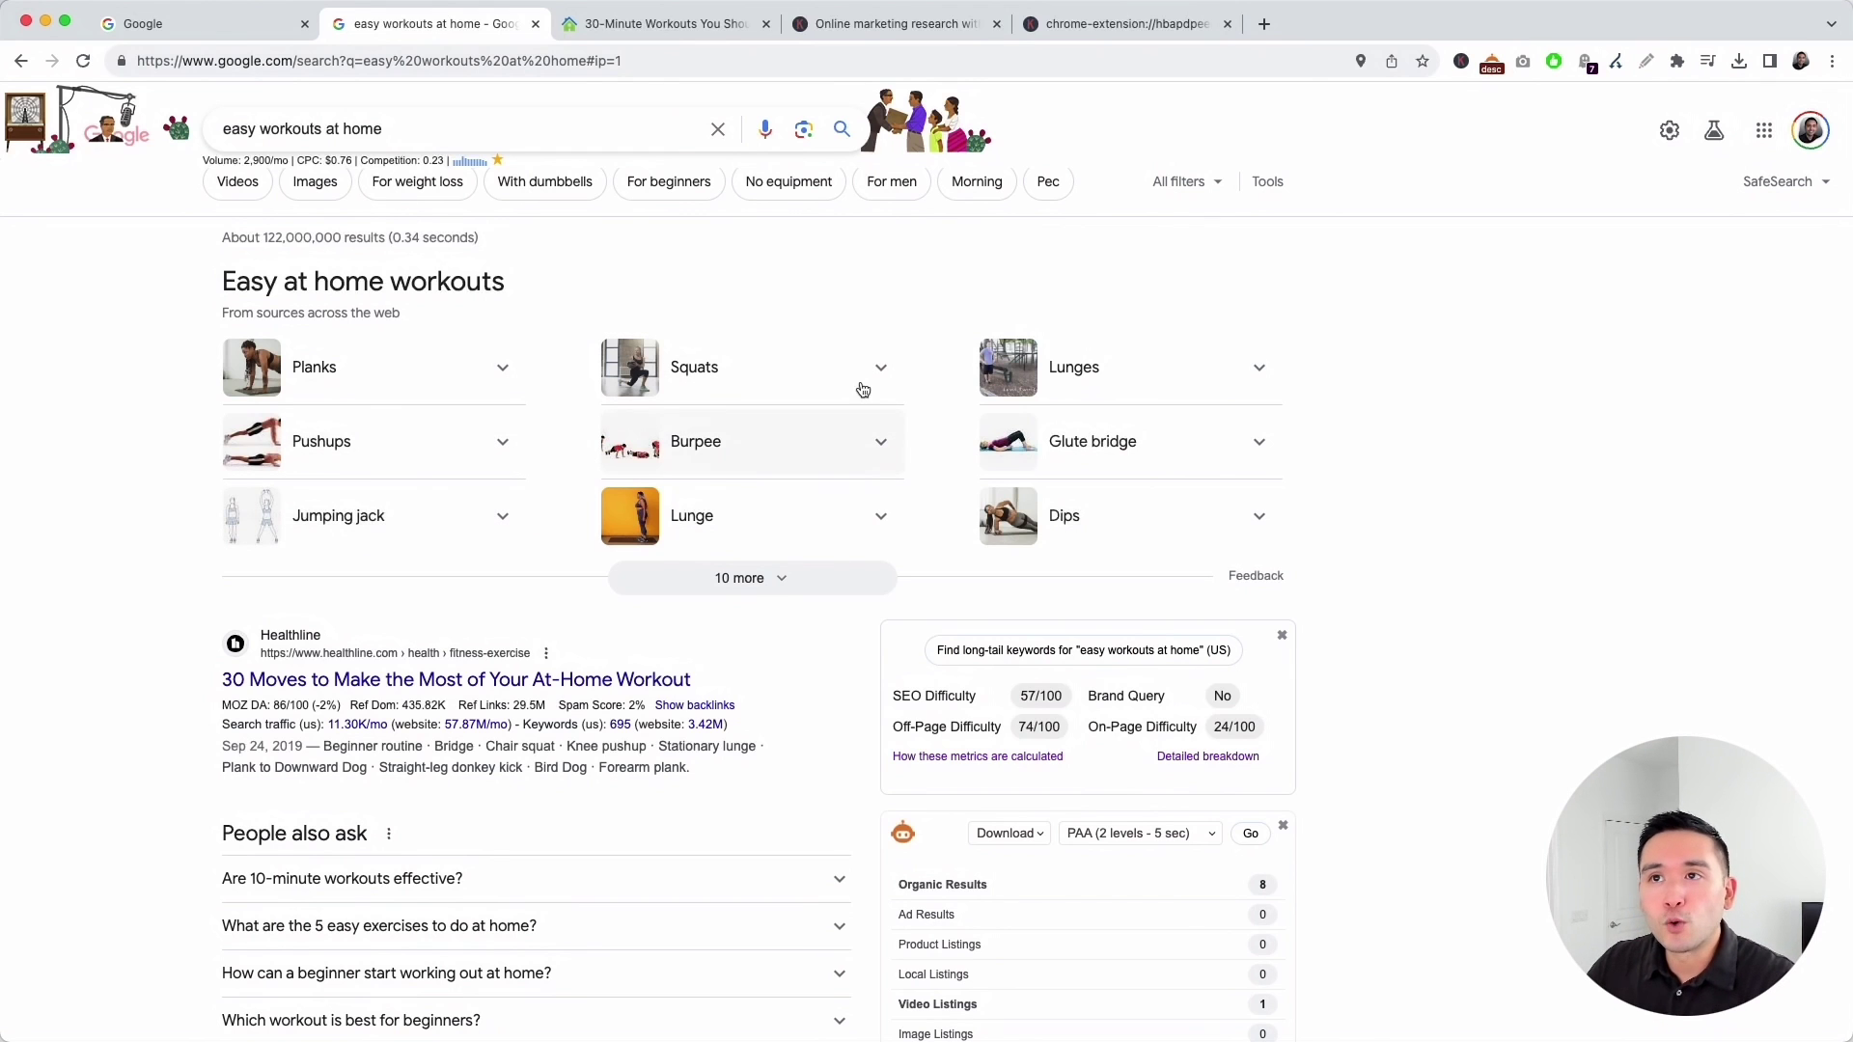
left_click(641, 27)
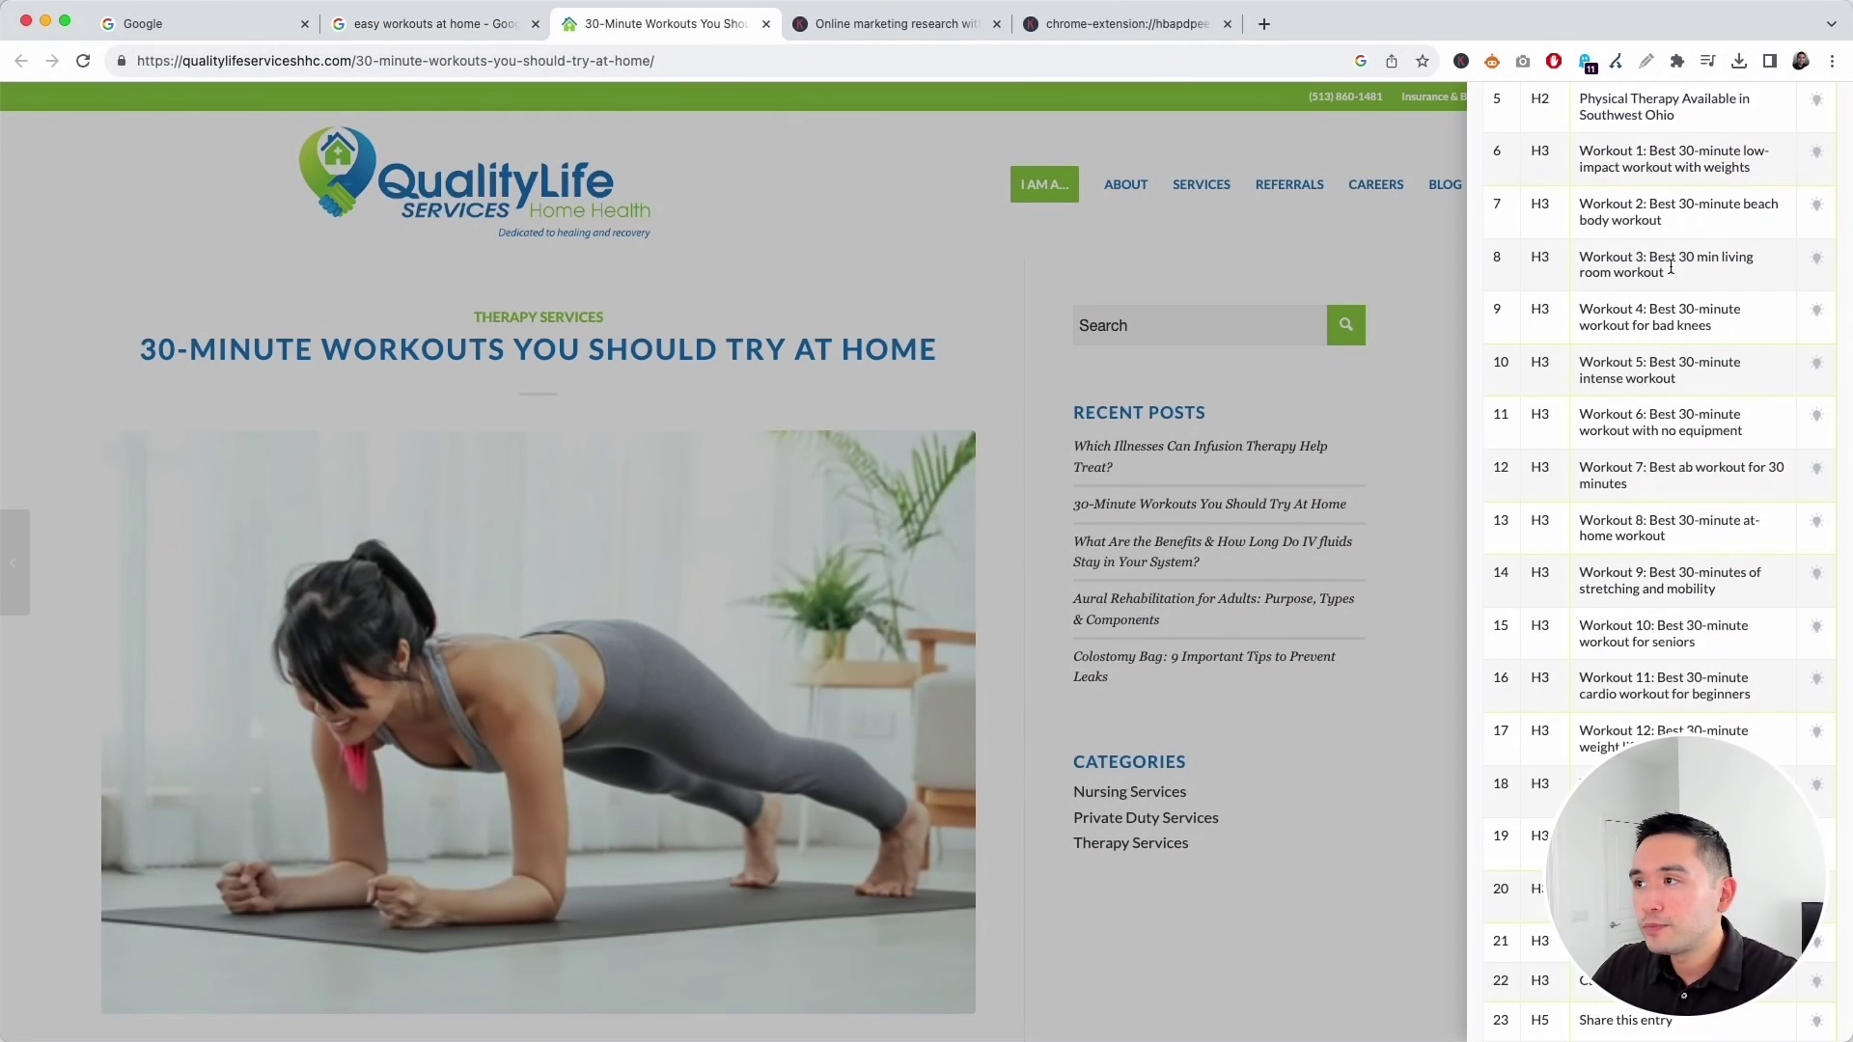
left_click(268, 361)
Review the article's opening sections, "What Are The Benefits of Working Out?" and "Types Of Workouts".
scroll(268, 361, "down", 8)
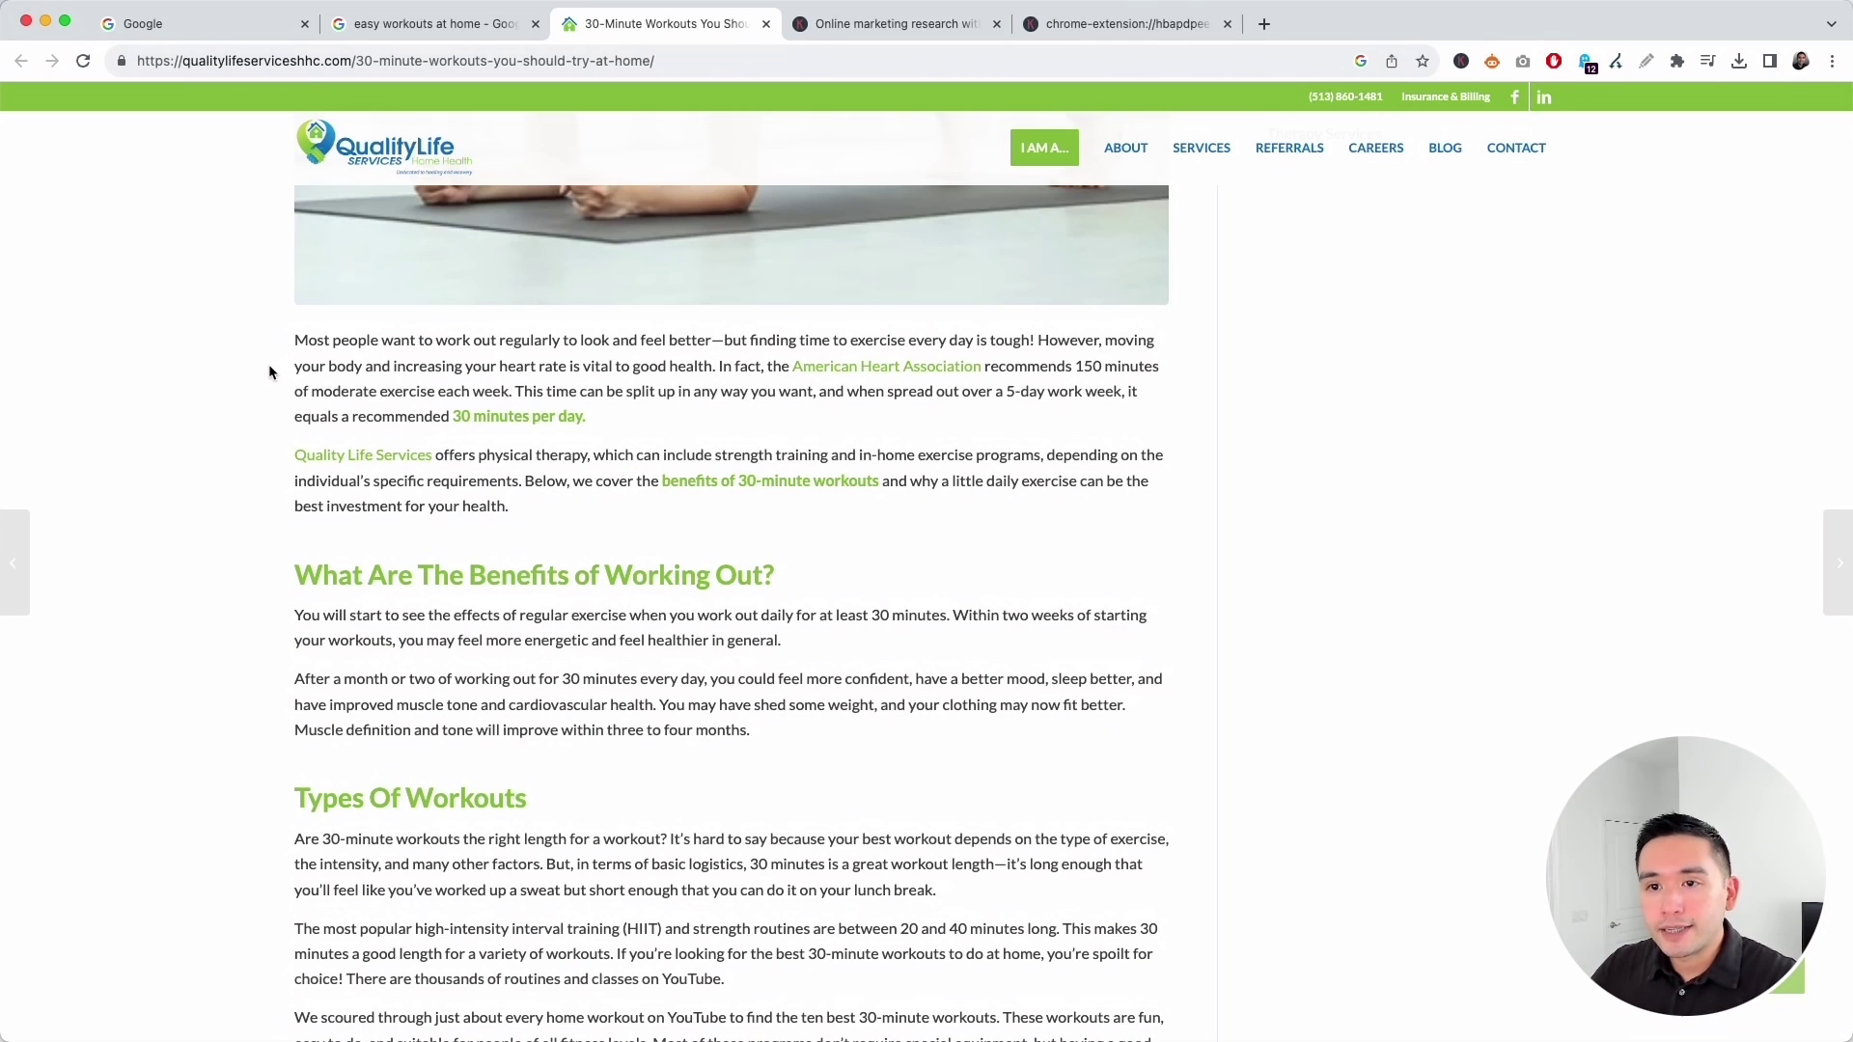
scroll(270, 372, "down", 2)
left_click_drag(295, 407, 634, 406)
left_click_drag(350, 631, 482, 631)
left_click_drag(339, 447, 622, 618)
scroll(401, 716, "down", 5)
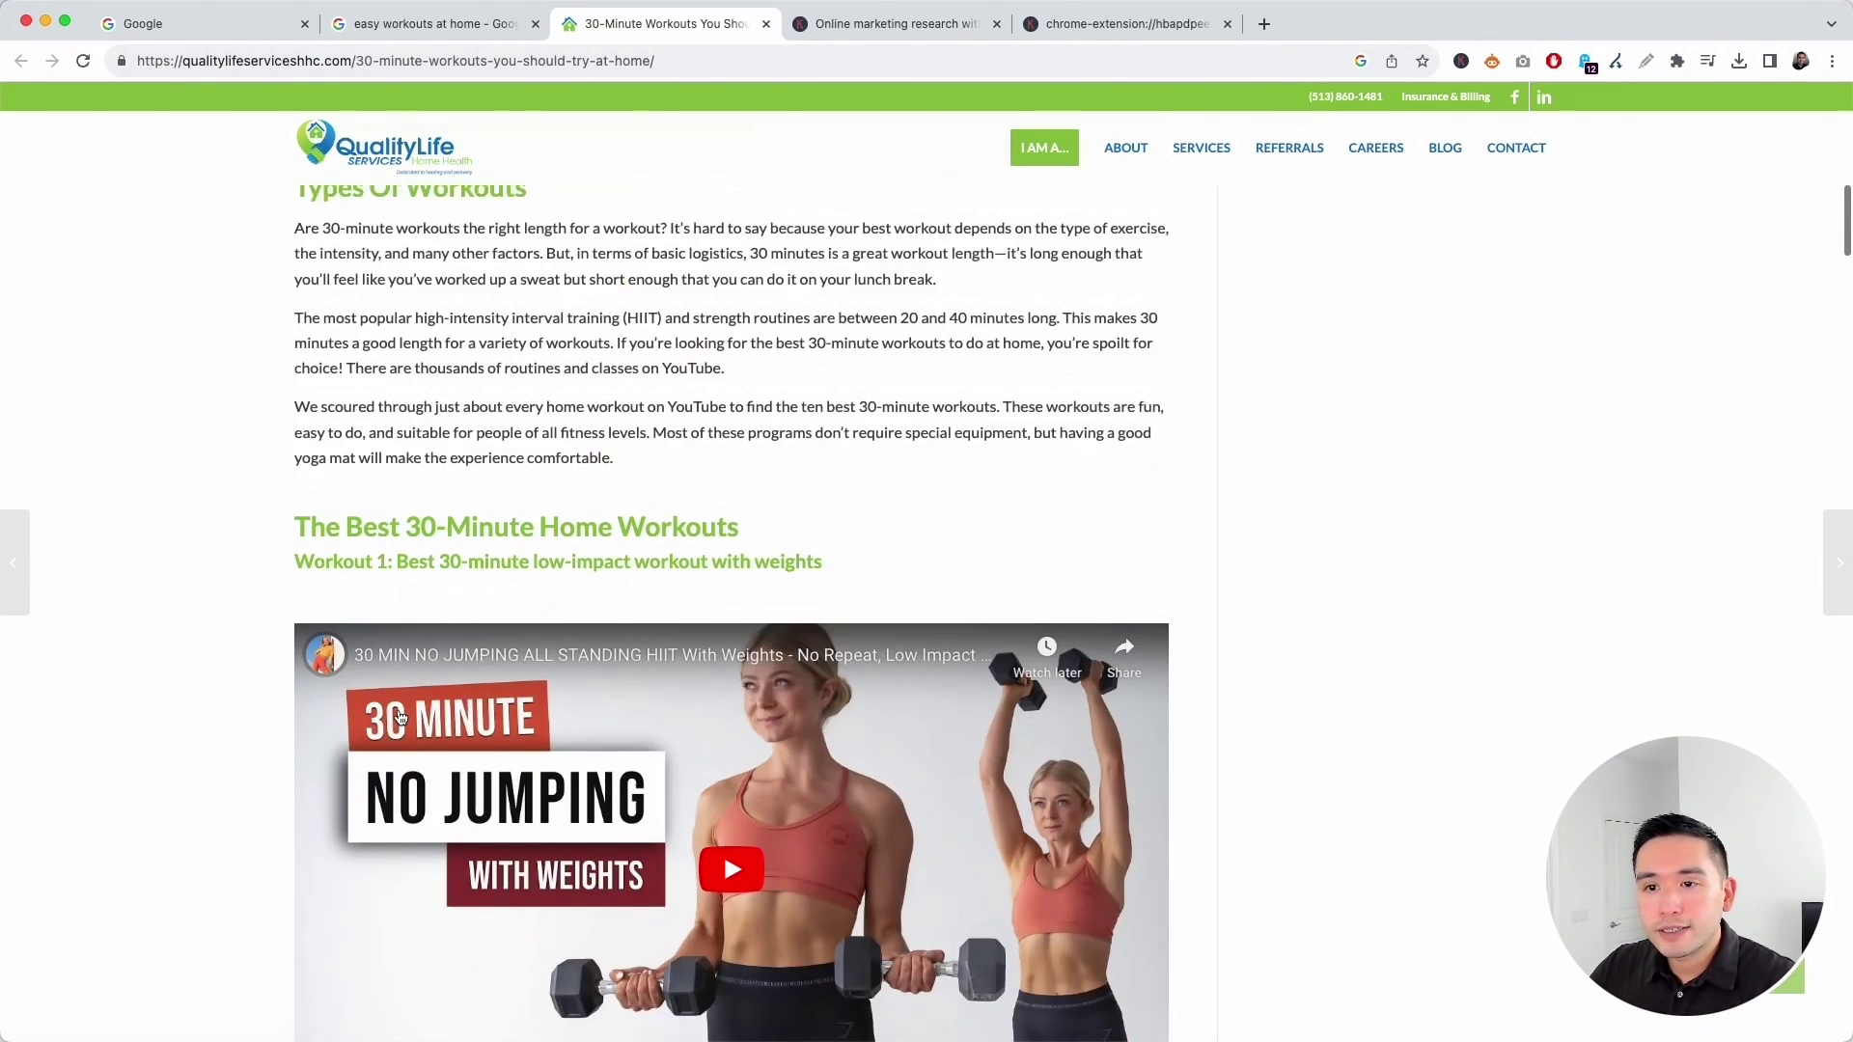
Skim the embedded videos and short descriptions under the article's numbered workouts, from Workout 2 to Workout 14.
scroll(400, 716, "down", 10)
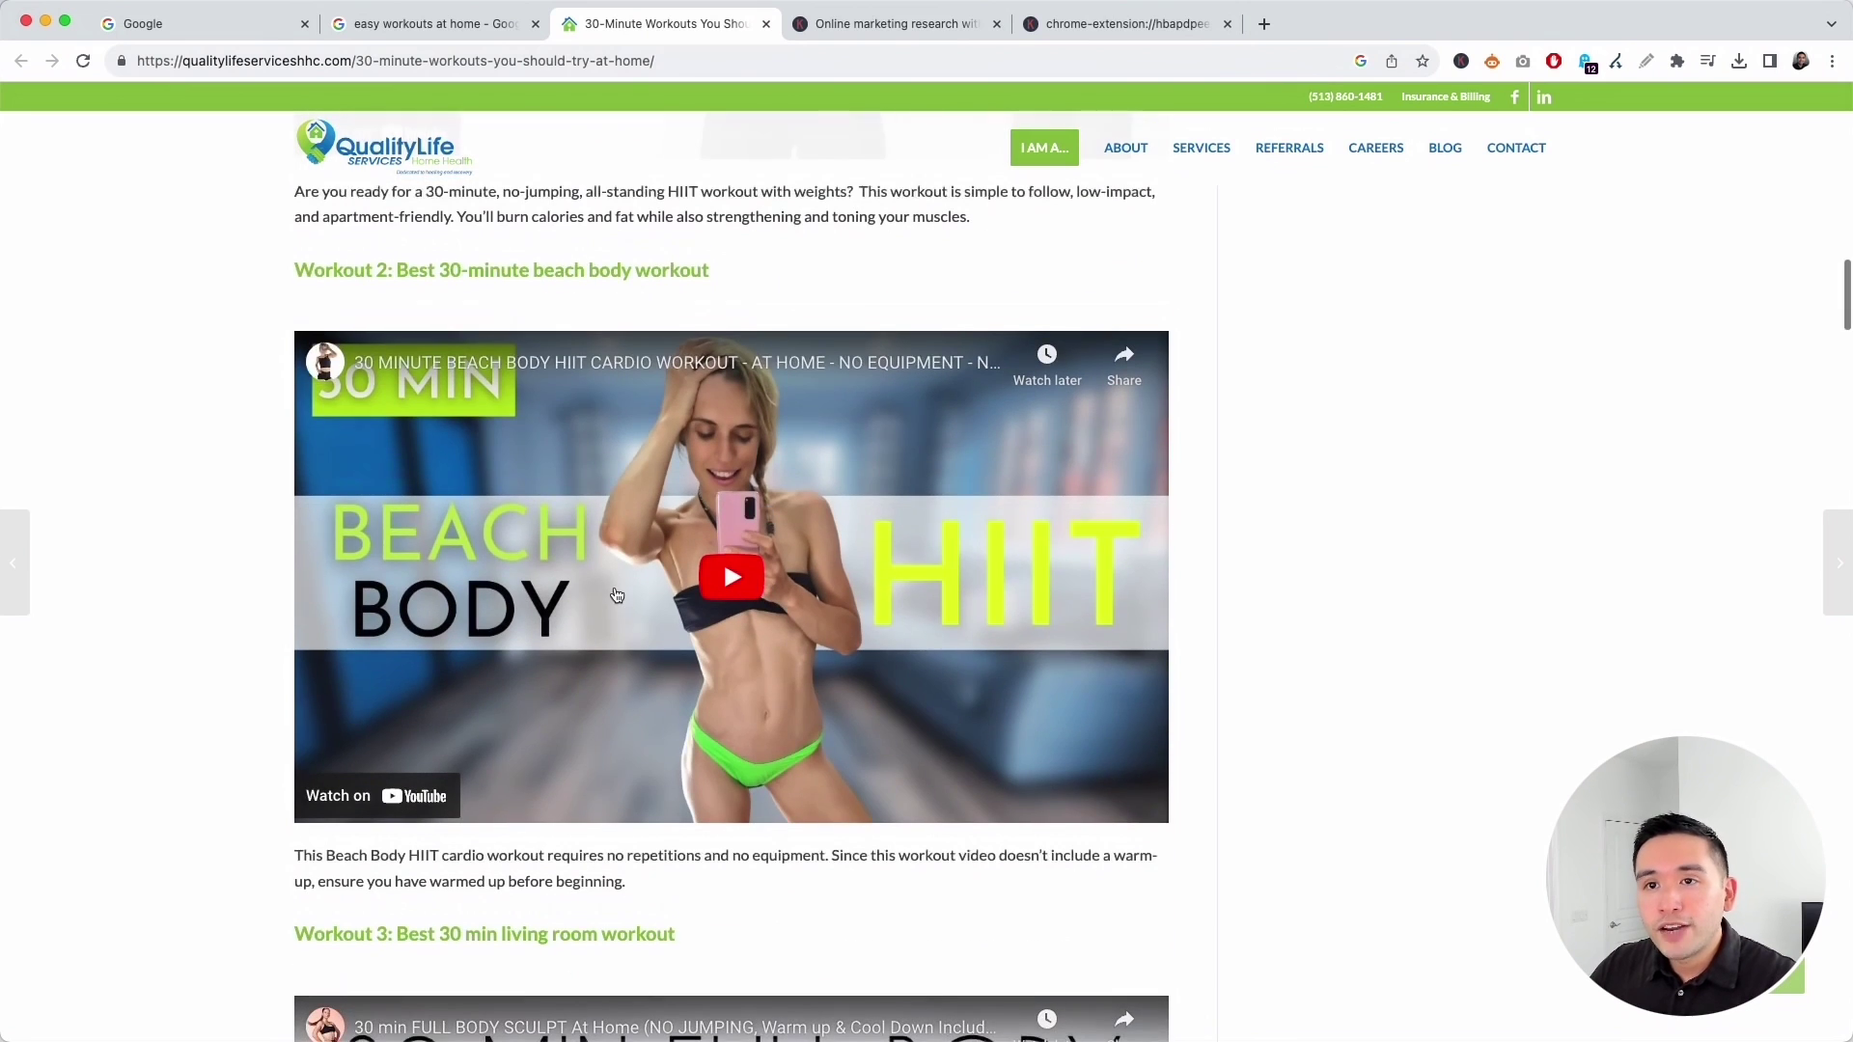
scroll(617, 594, "down", 12)
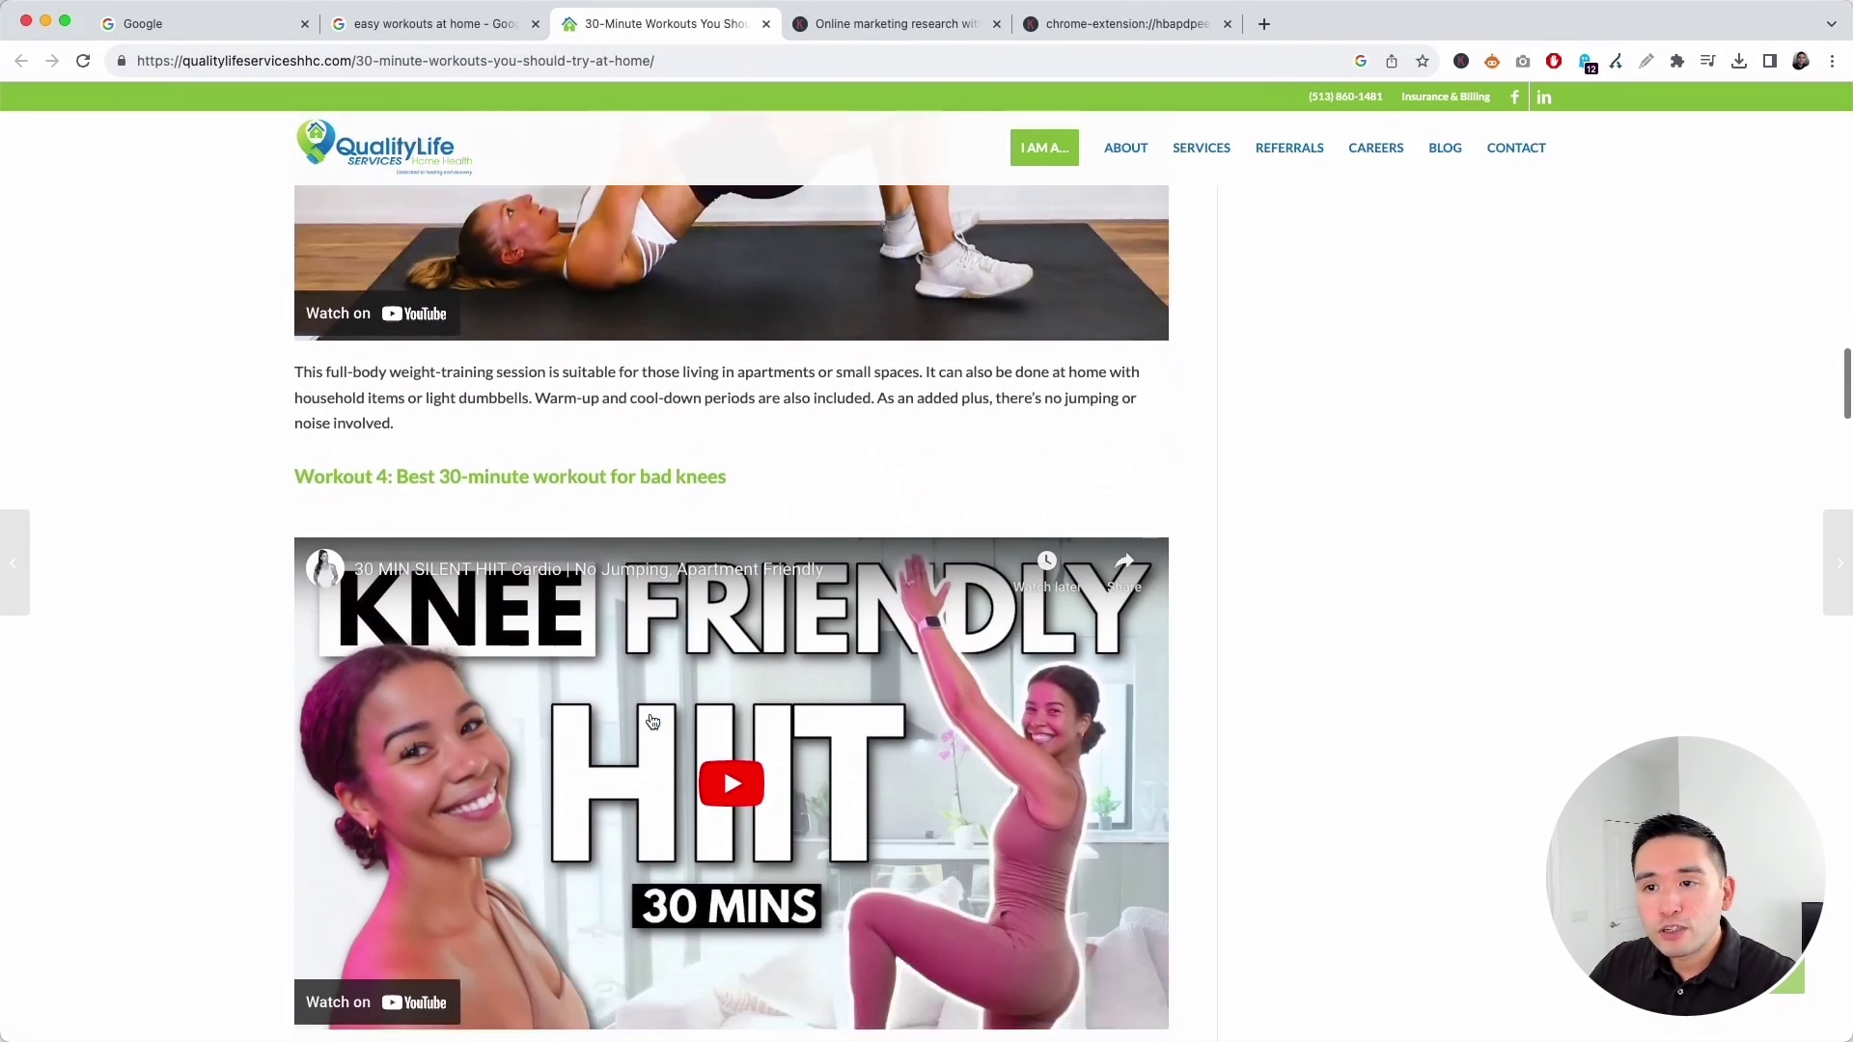
scroll(653, 722, "down", 15)
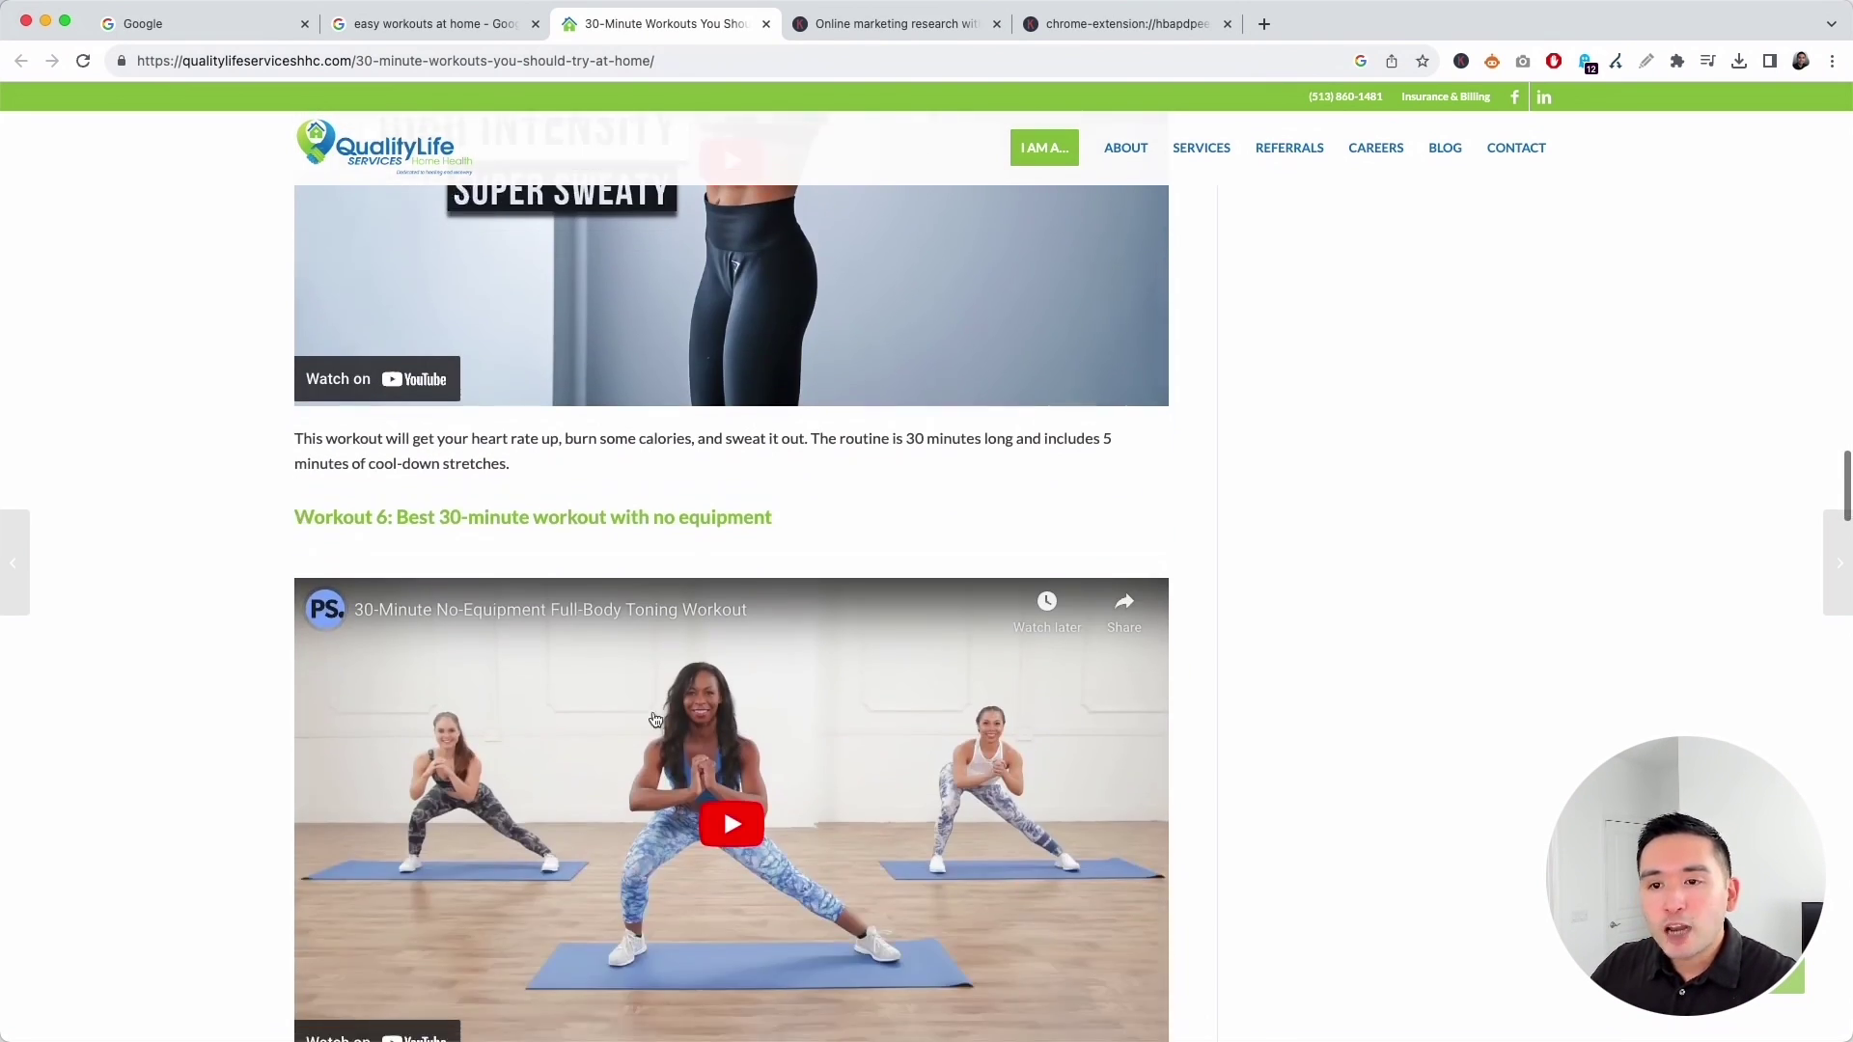
scroll(654, 719, "down", 12)
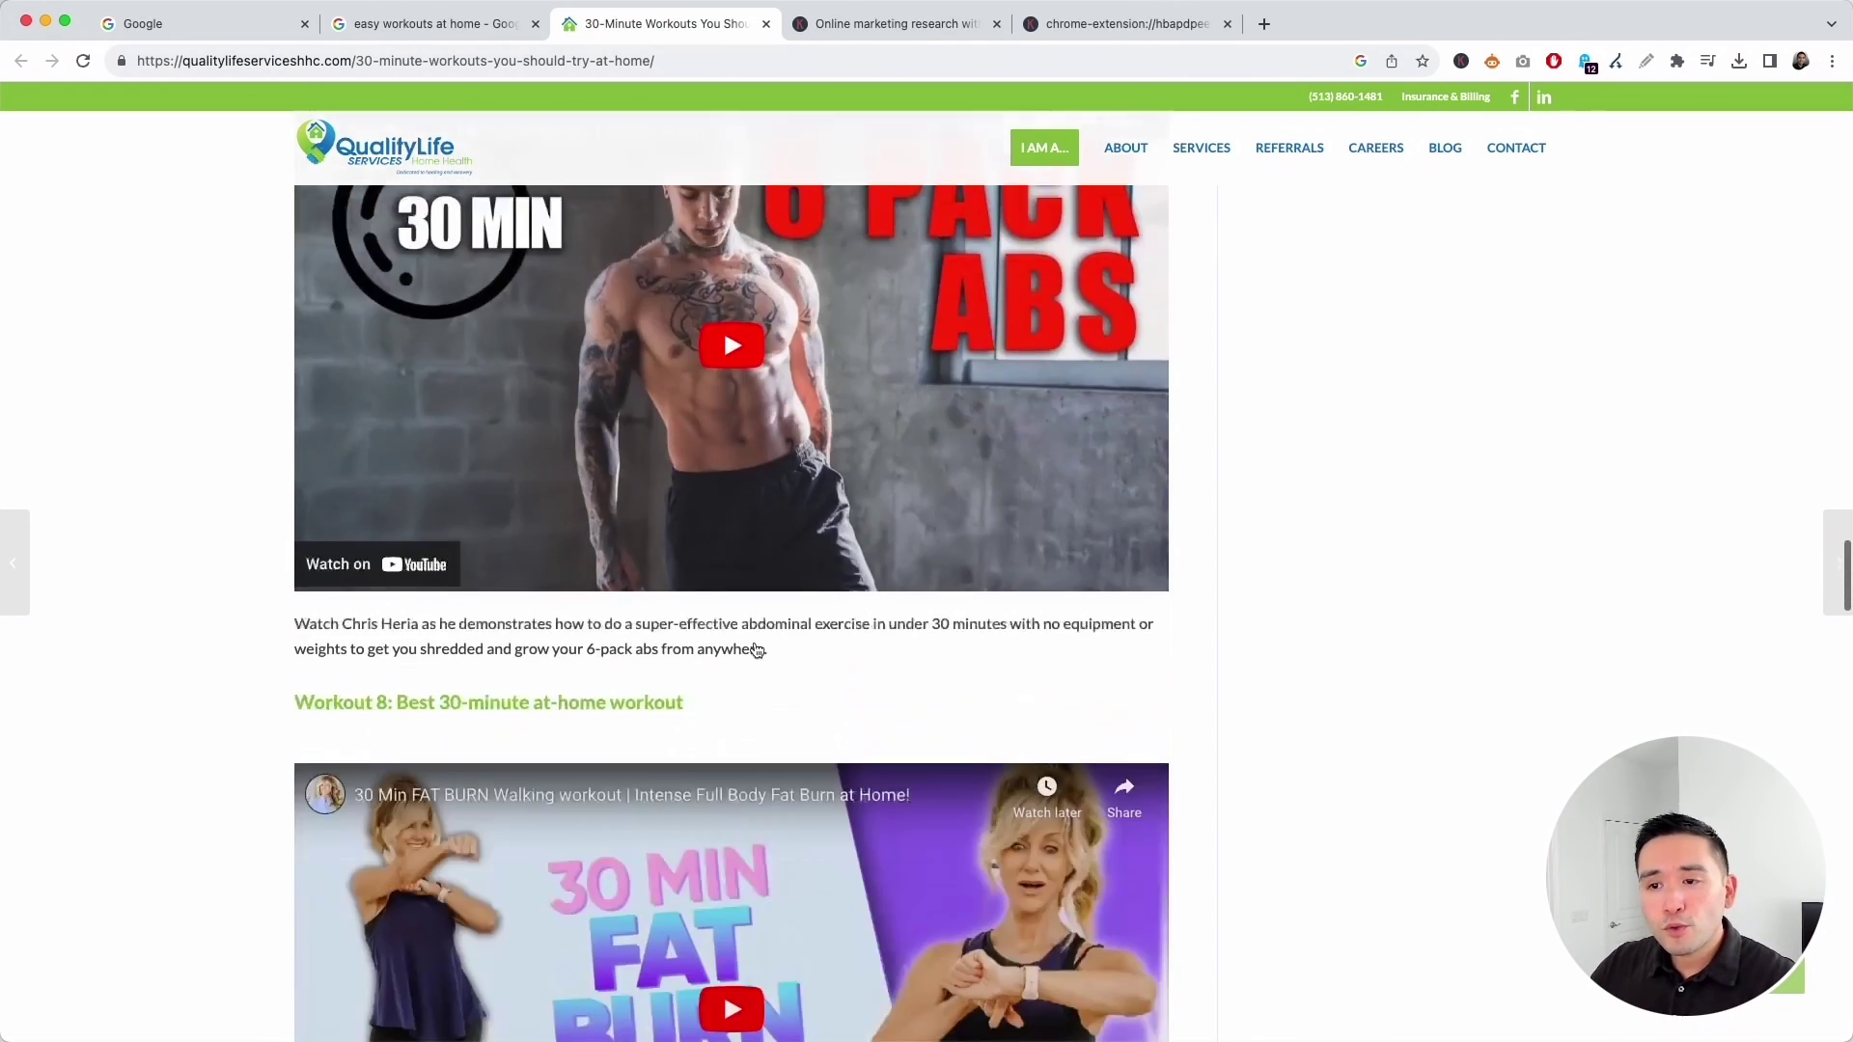
scroll(756, 650, "down", 18)
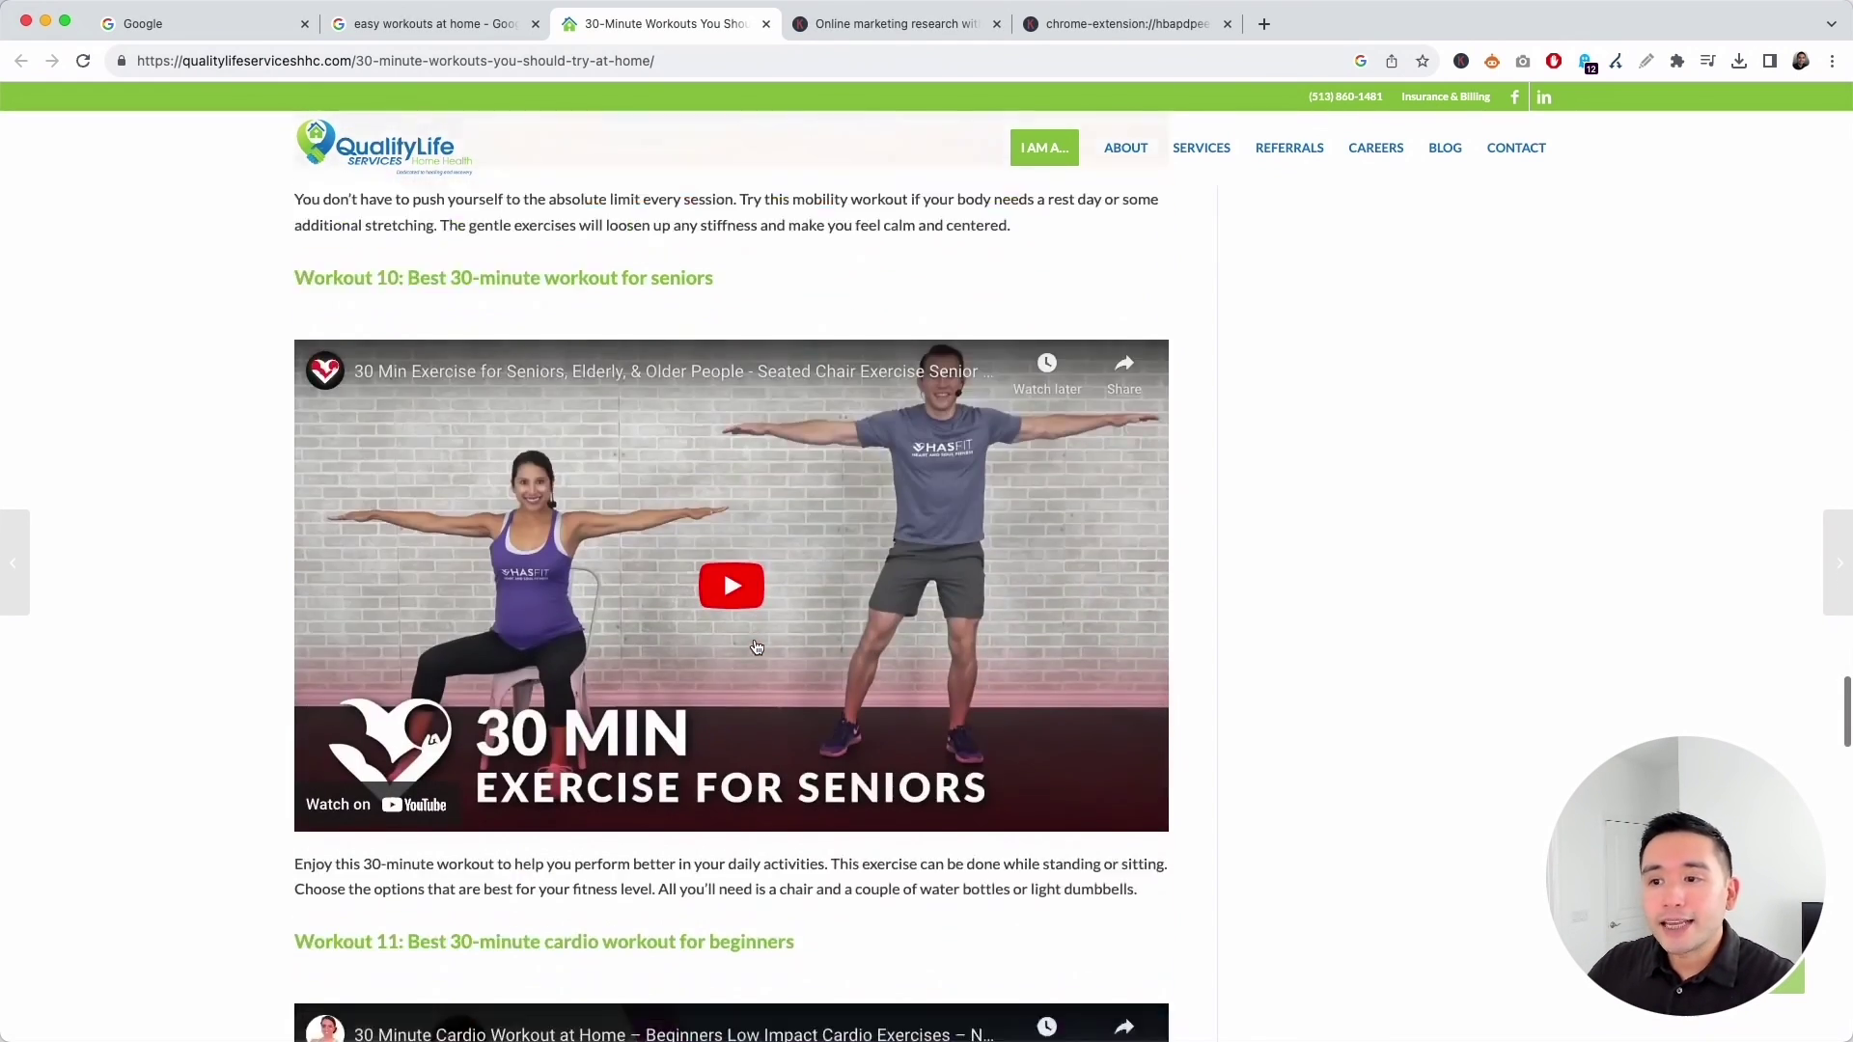
scroll(756, 648, "down", 18)
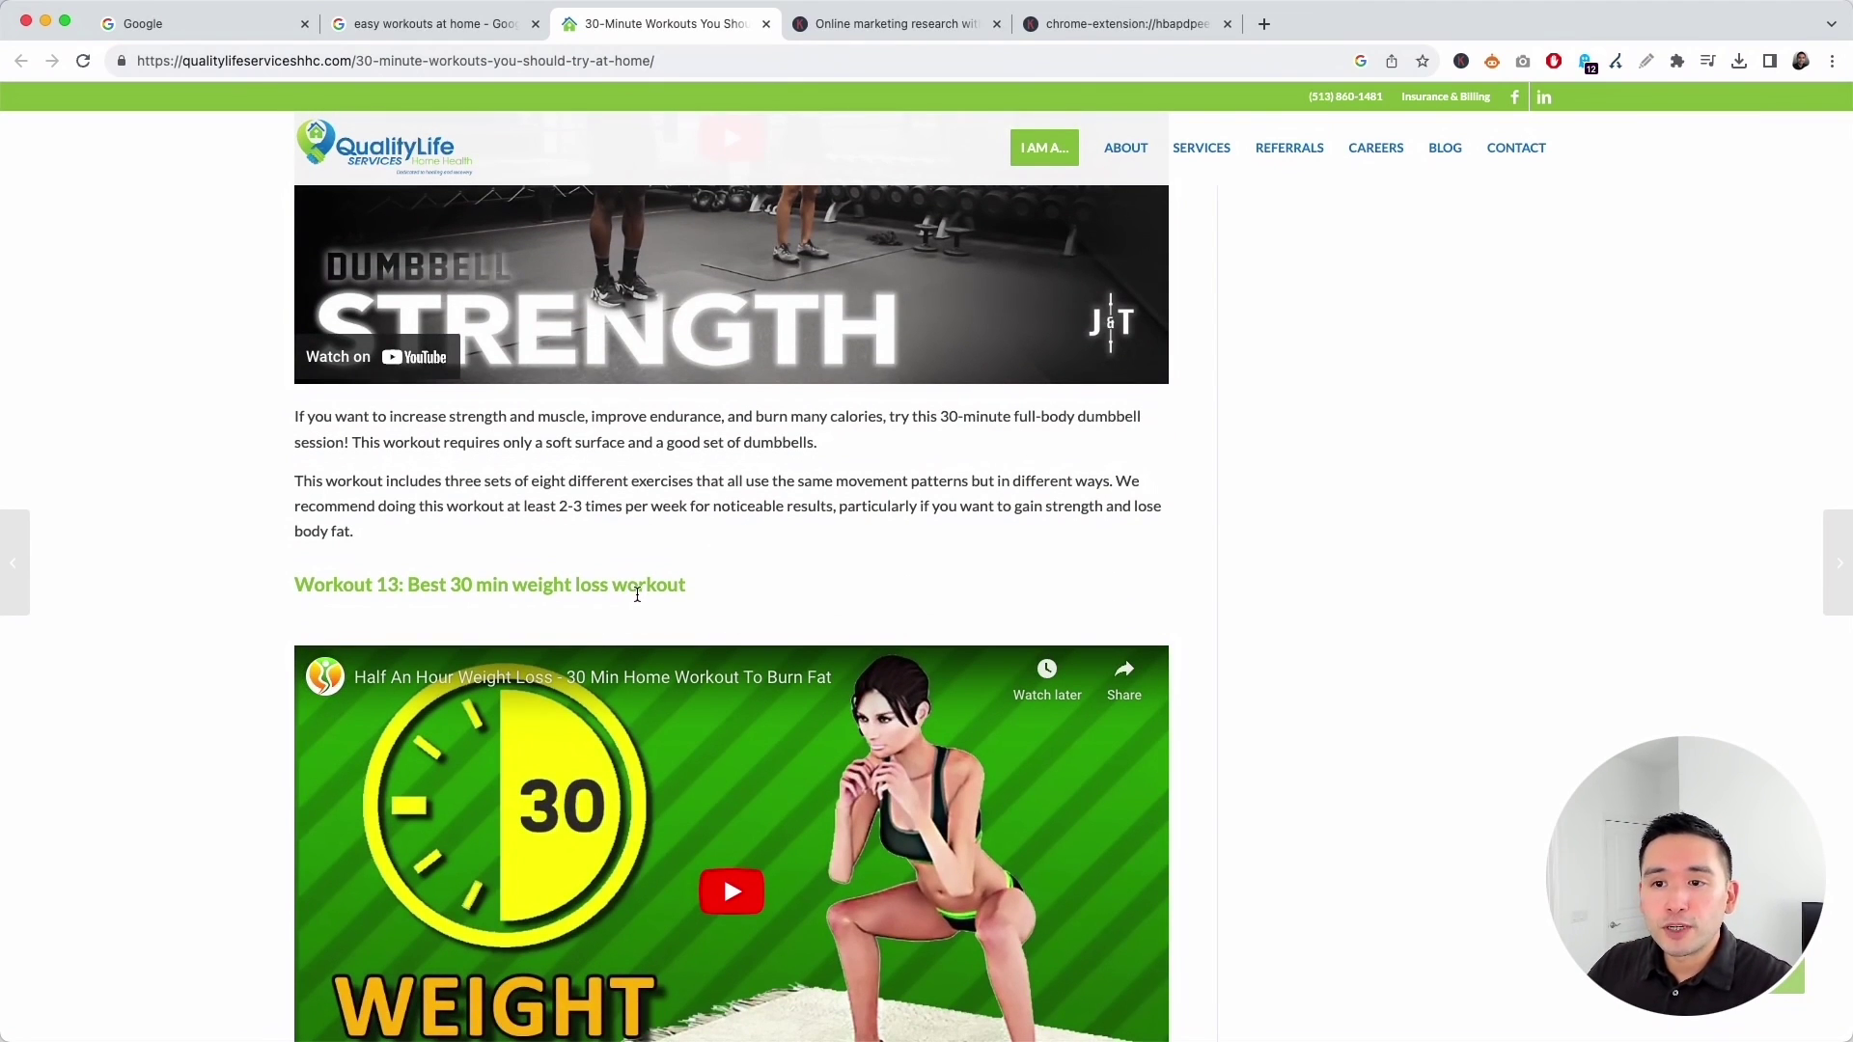
scroll(523, 618, "down", 6)
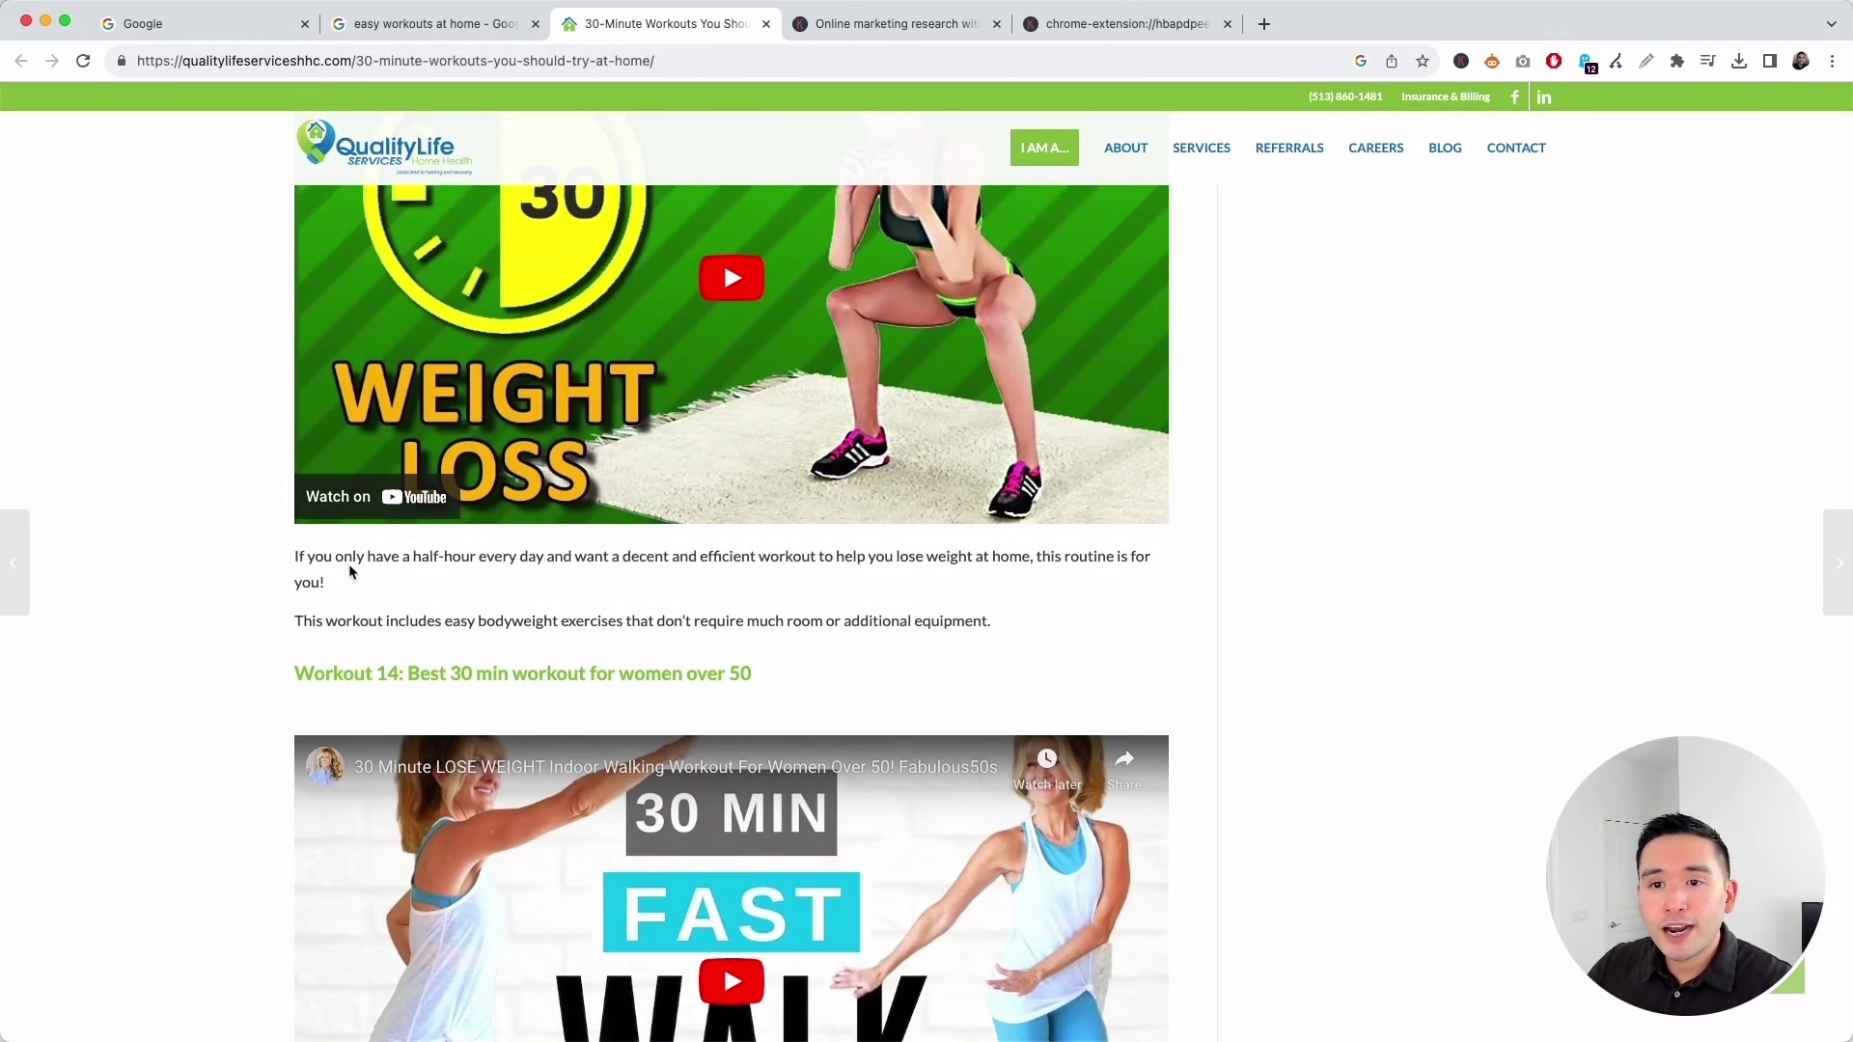
Examine the text below the Workout 13 video, check the article's closing section and look back over the preceding workouts.
left_click(297, 555)
left_click_drag(298, 554, 977, 633)
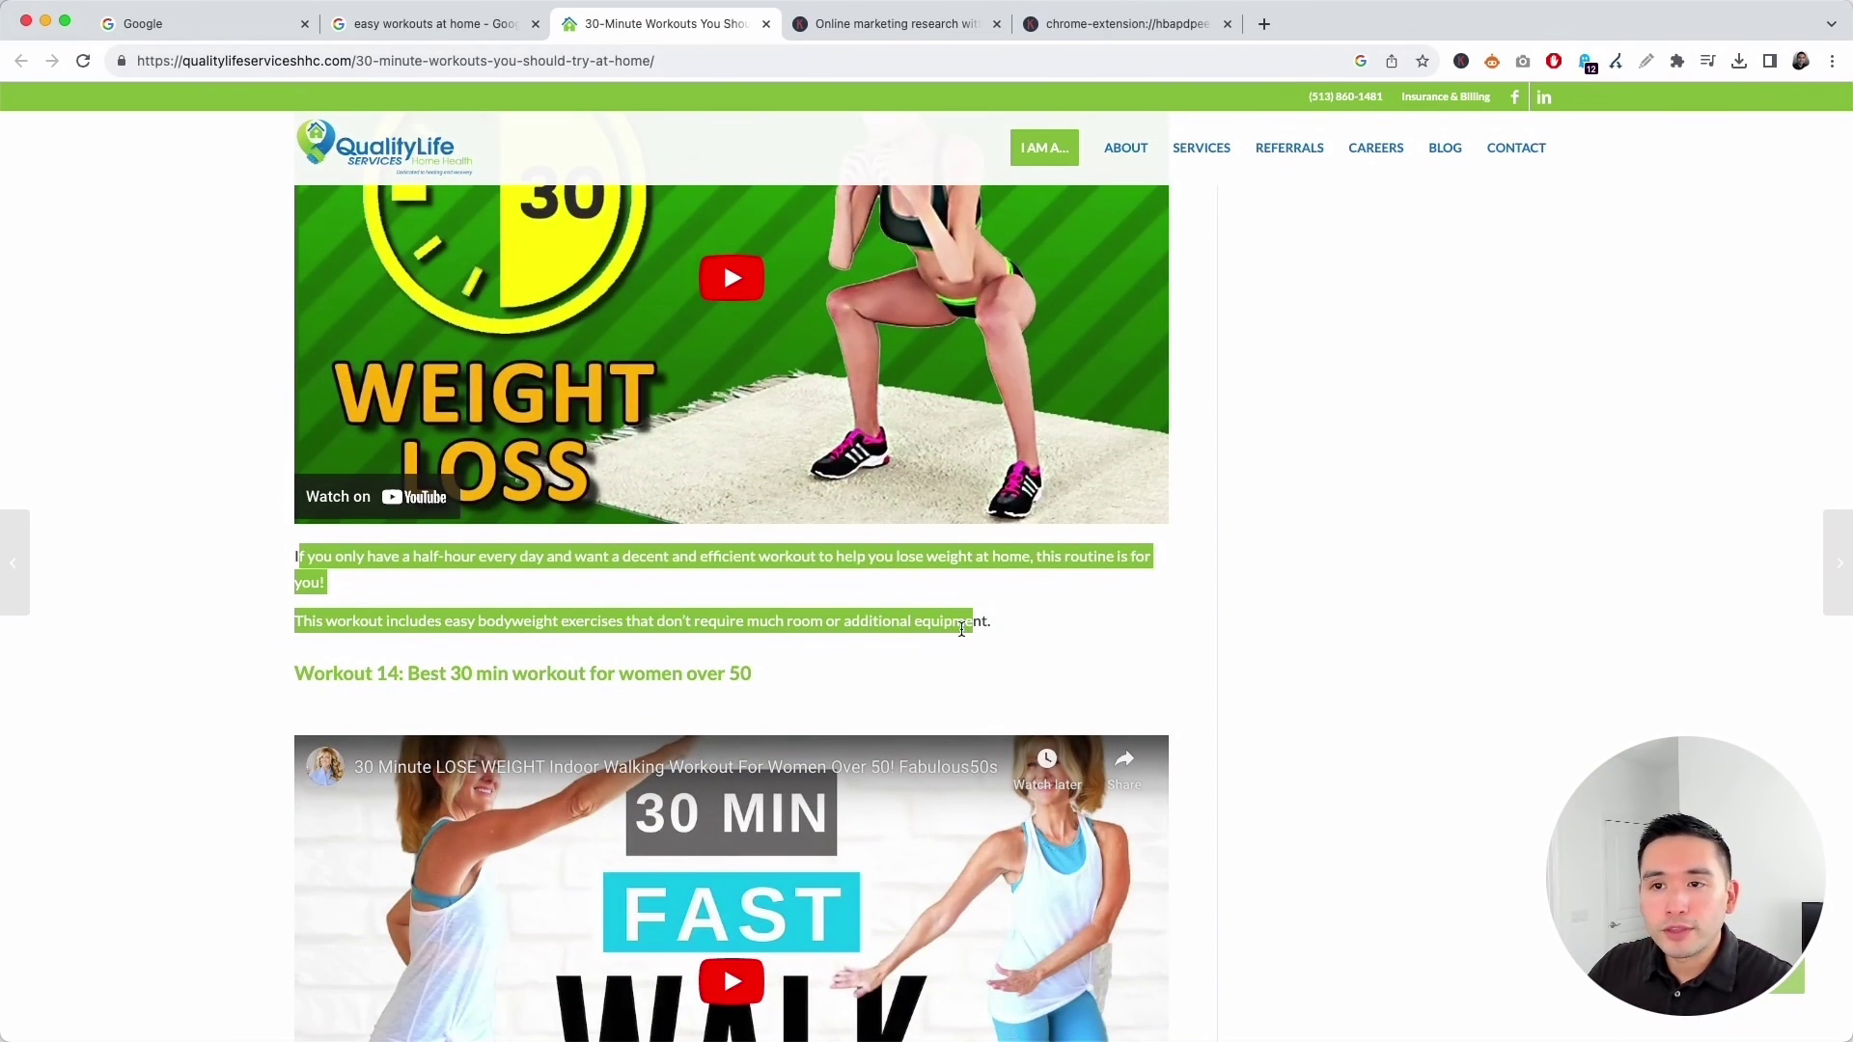
scroll(710, 616, "down", 13)
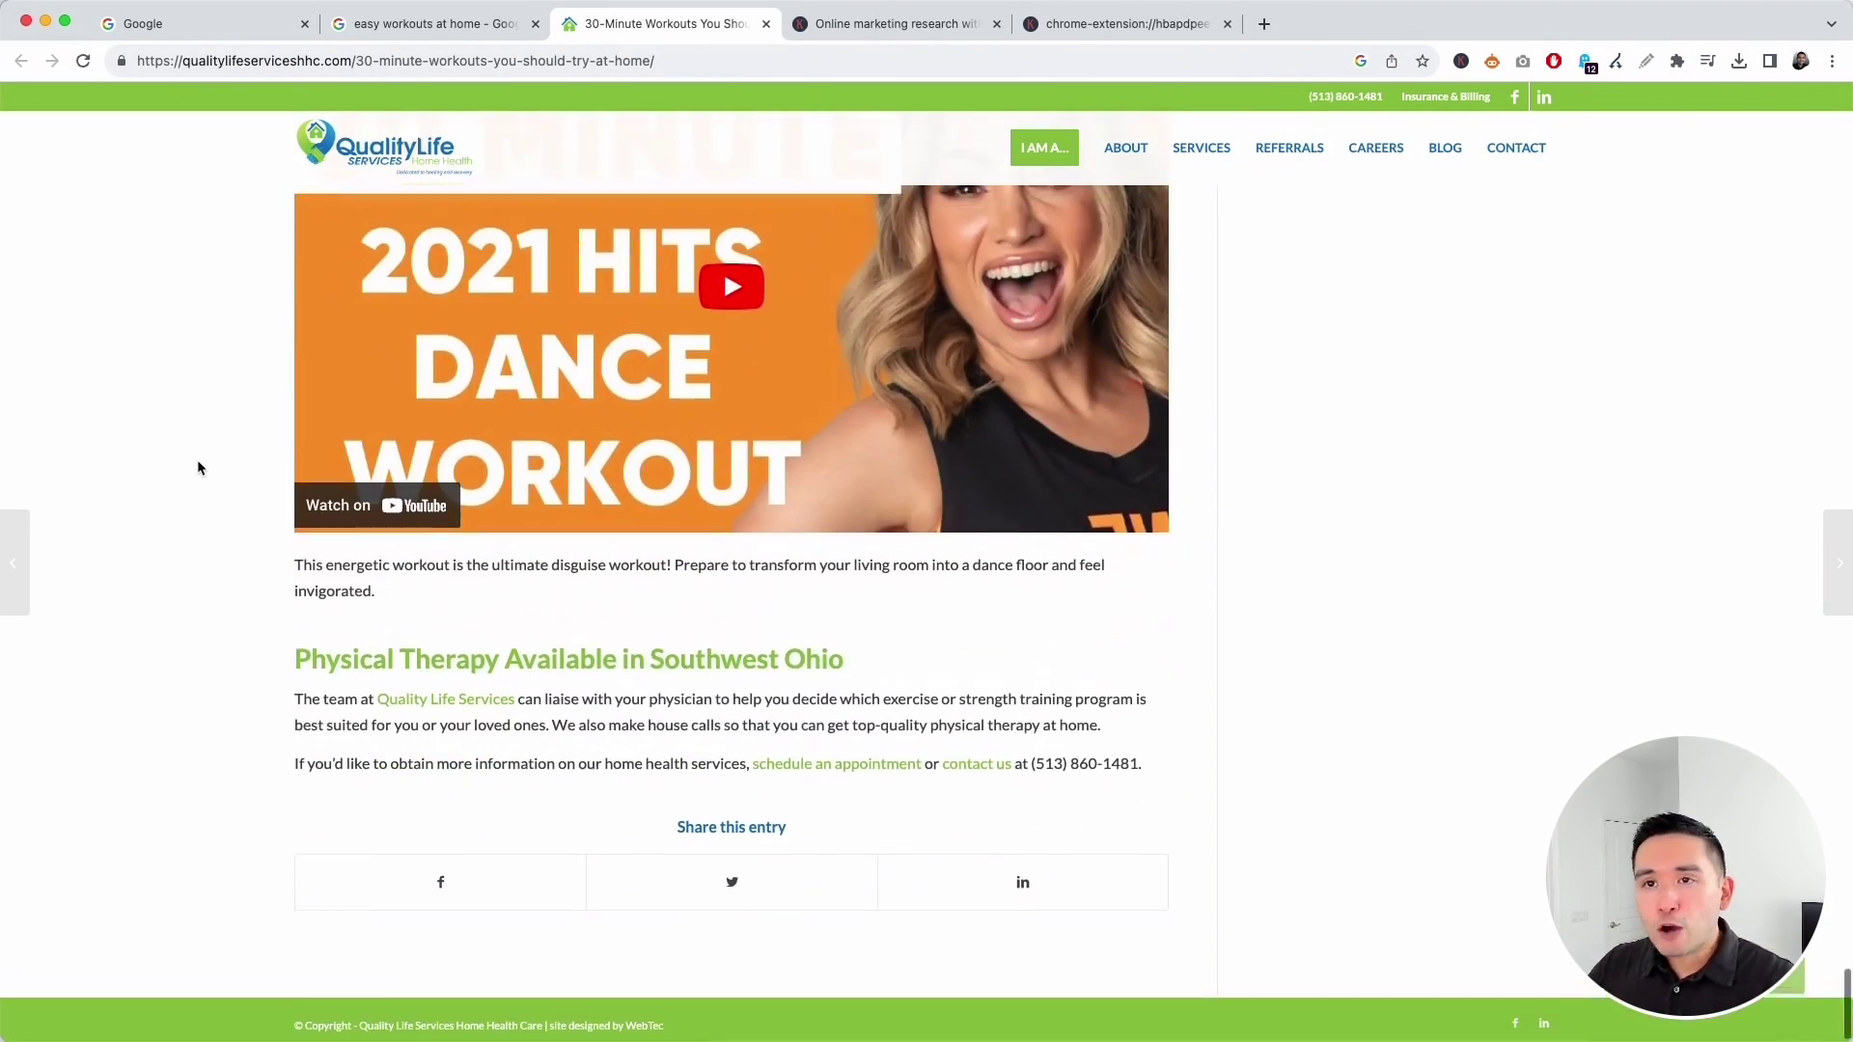
scroll(197, 459, "up", 17)
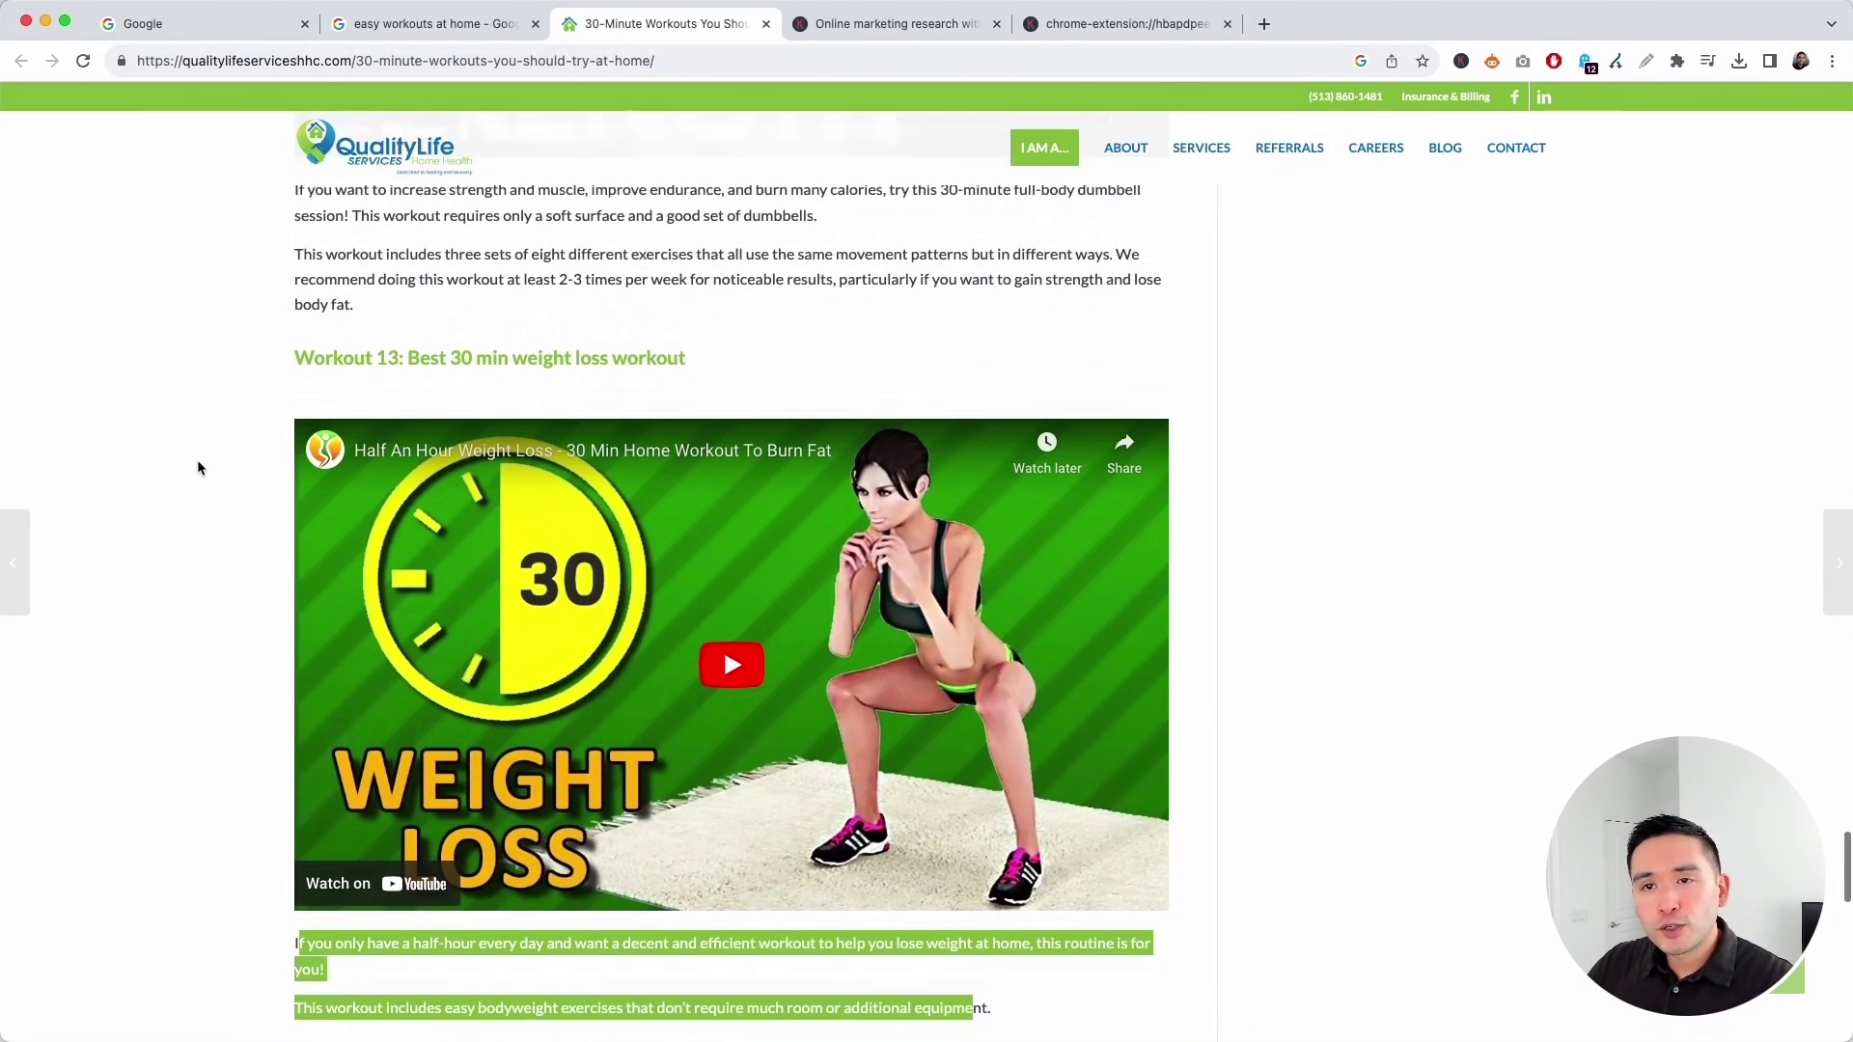
scroll(197, 461, "up", 5)
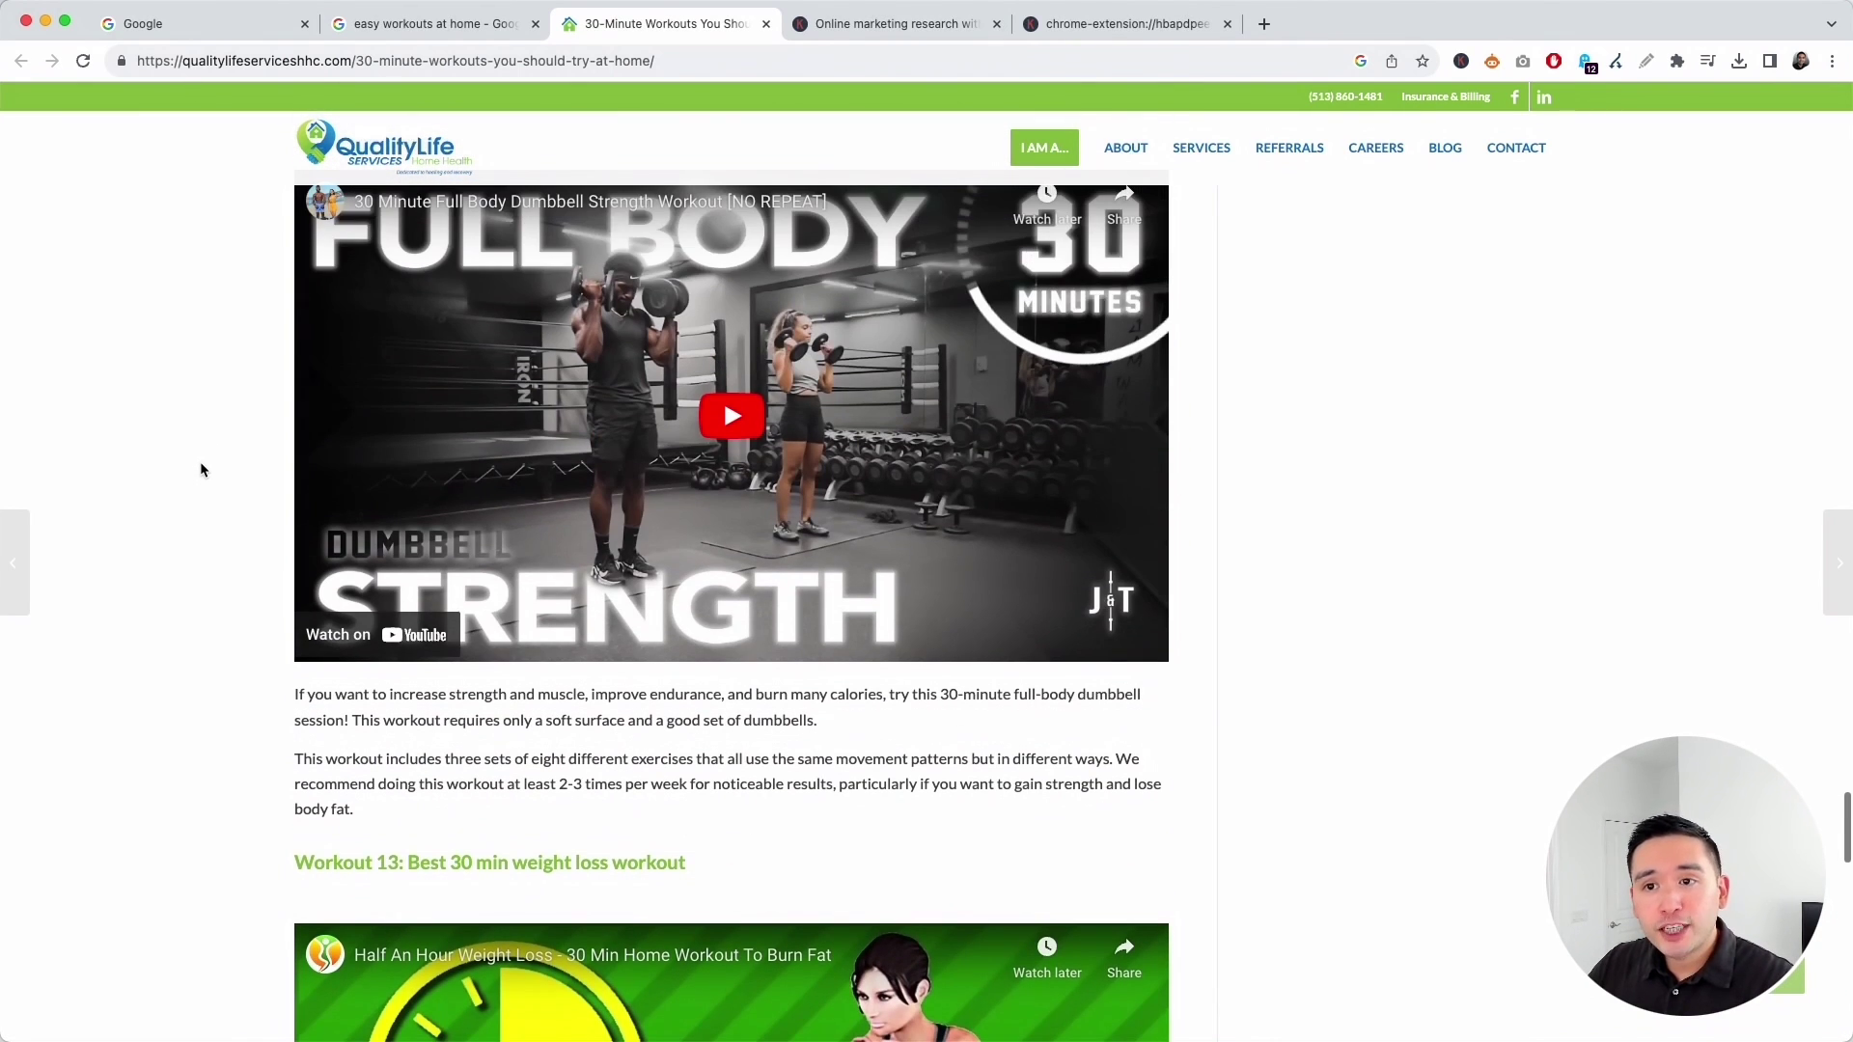
scroll(203, 470, "up", 8)
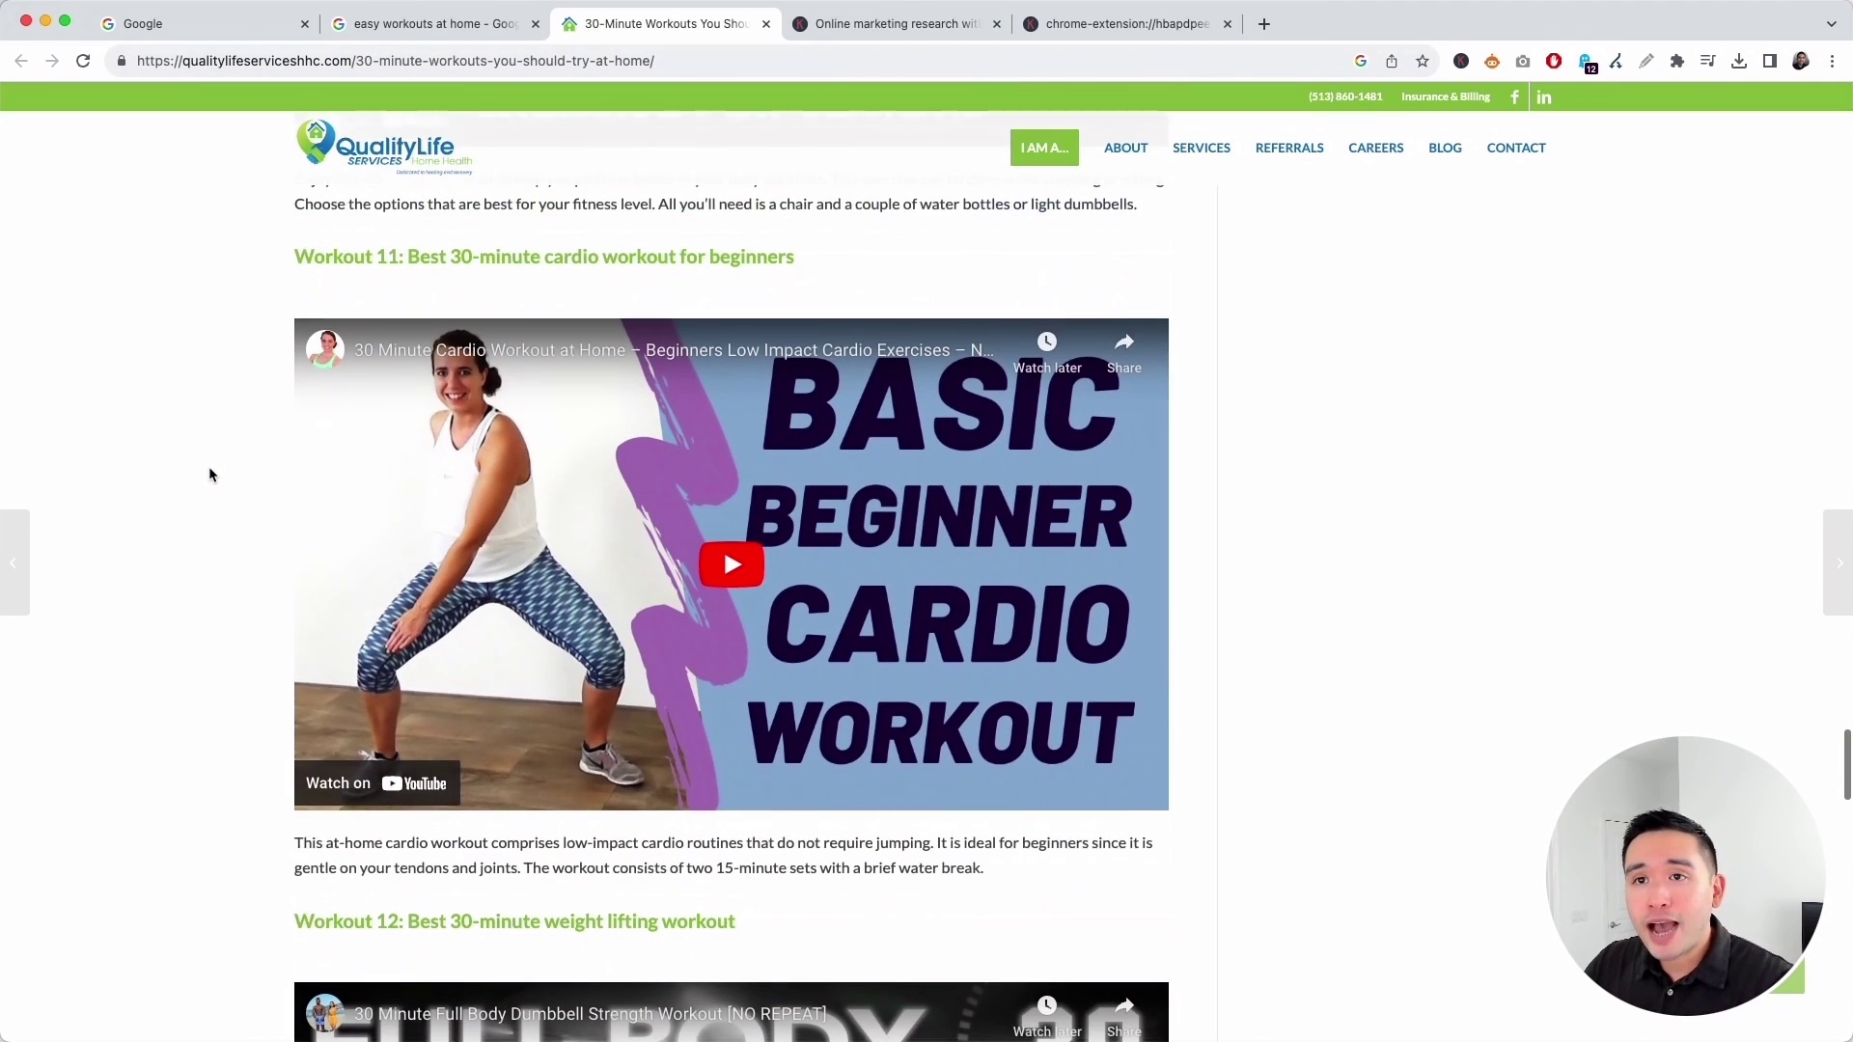
scroll(212, 466, "up", 15)
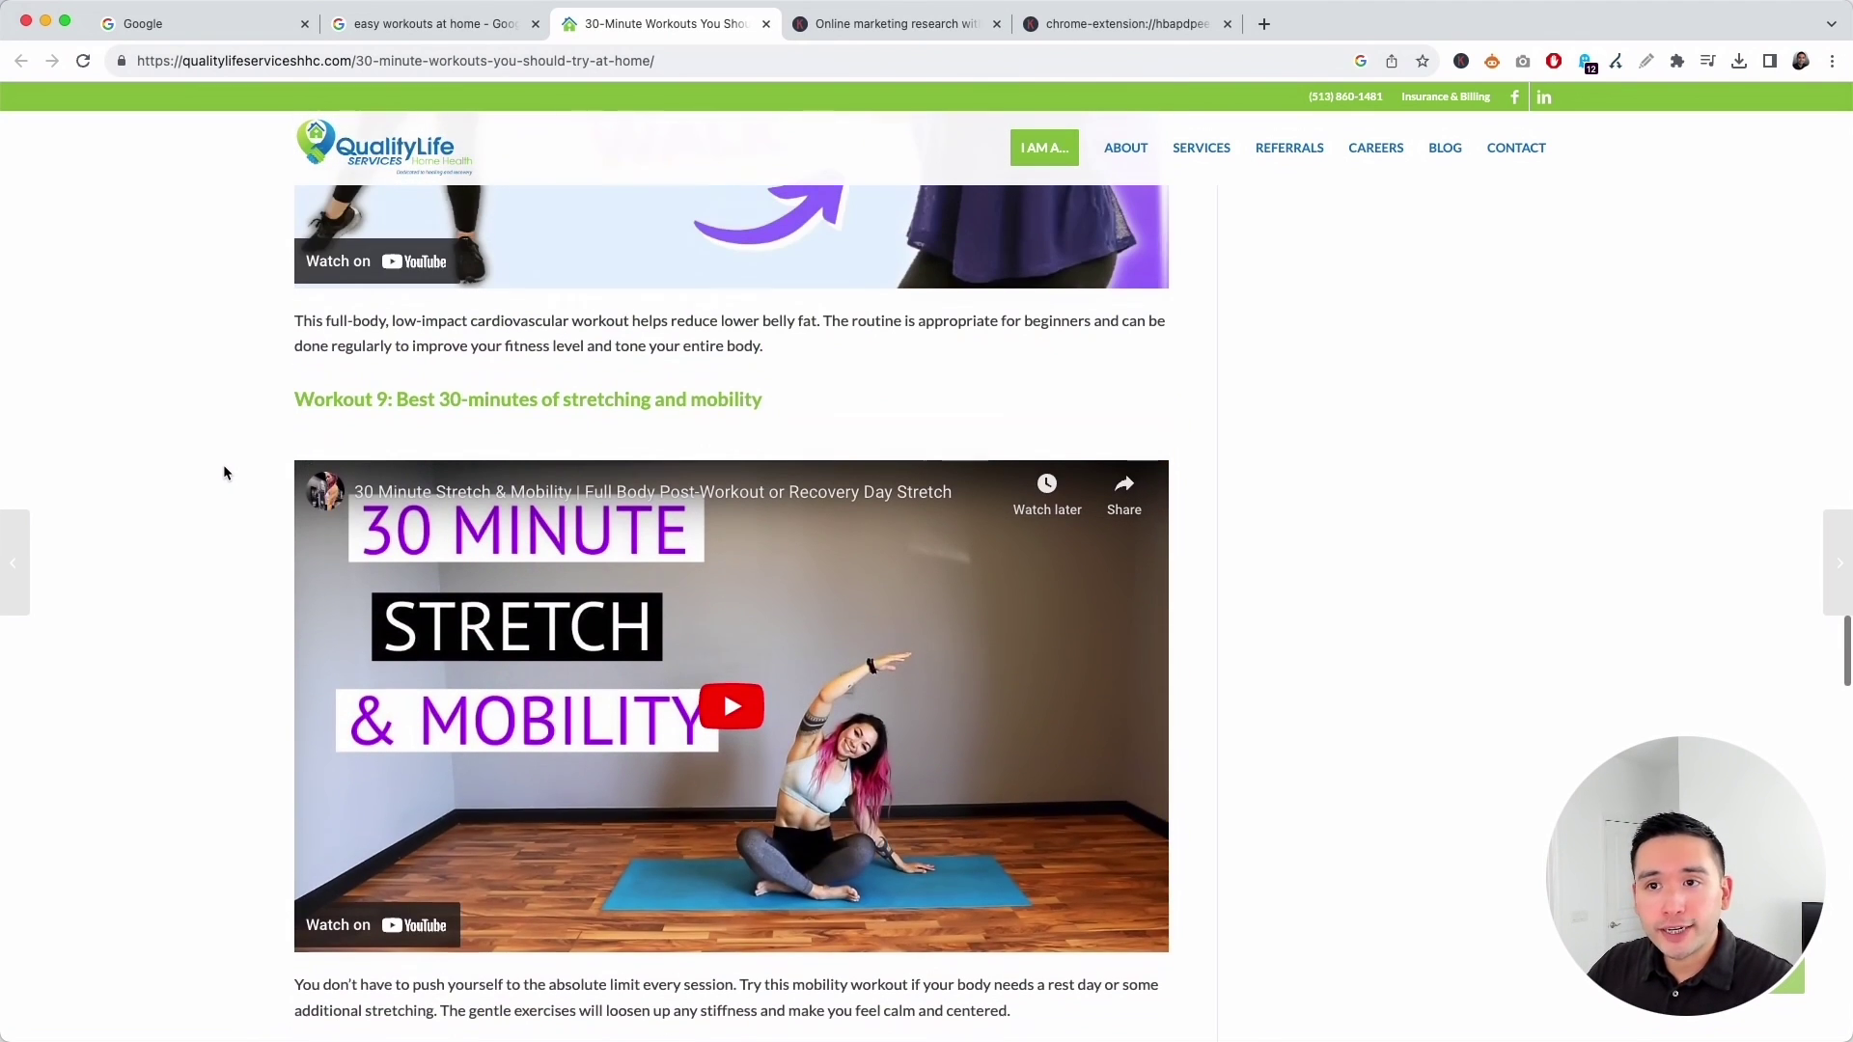
Return to the "easy workouts at home" results, open Nerd Fitness's "The 8 Best At-Home Workout Routines" and review its introduction and workout list.
left_click(467, 27)
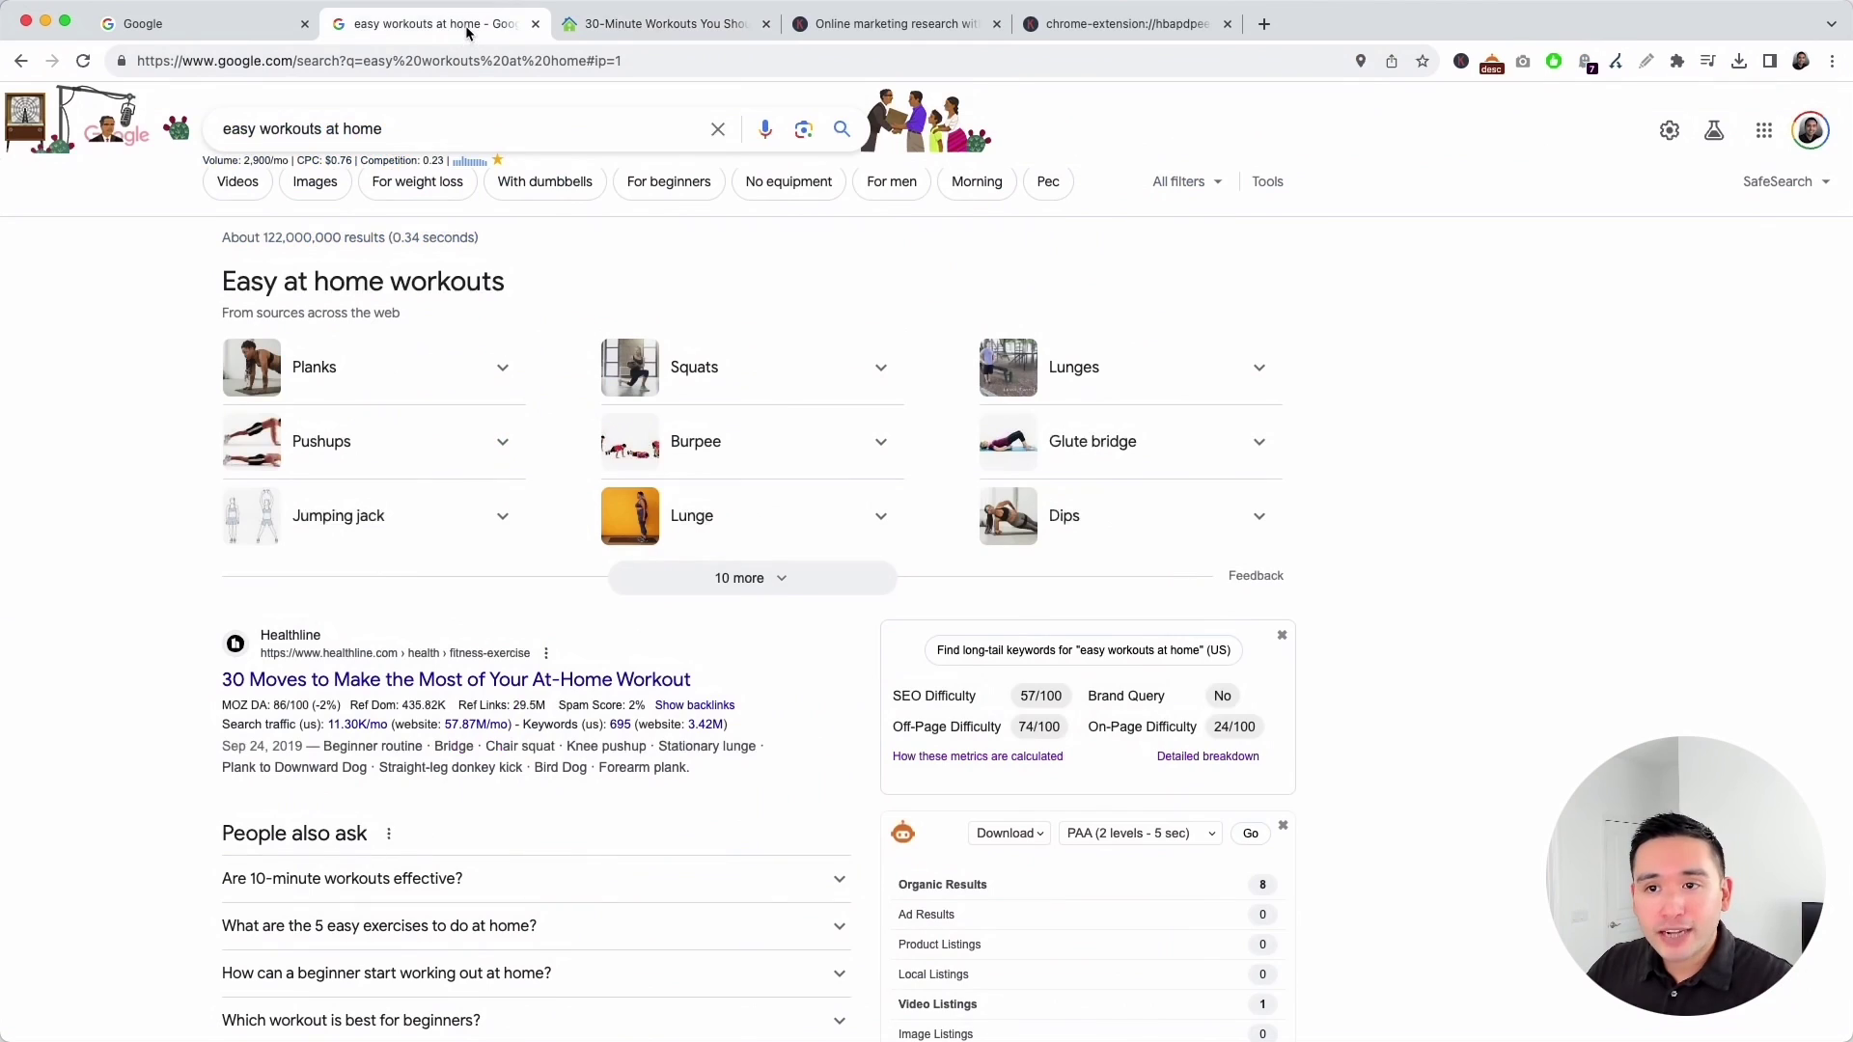
scroll(169, 496, "down", 5)
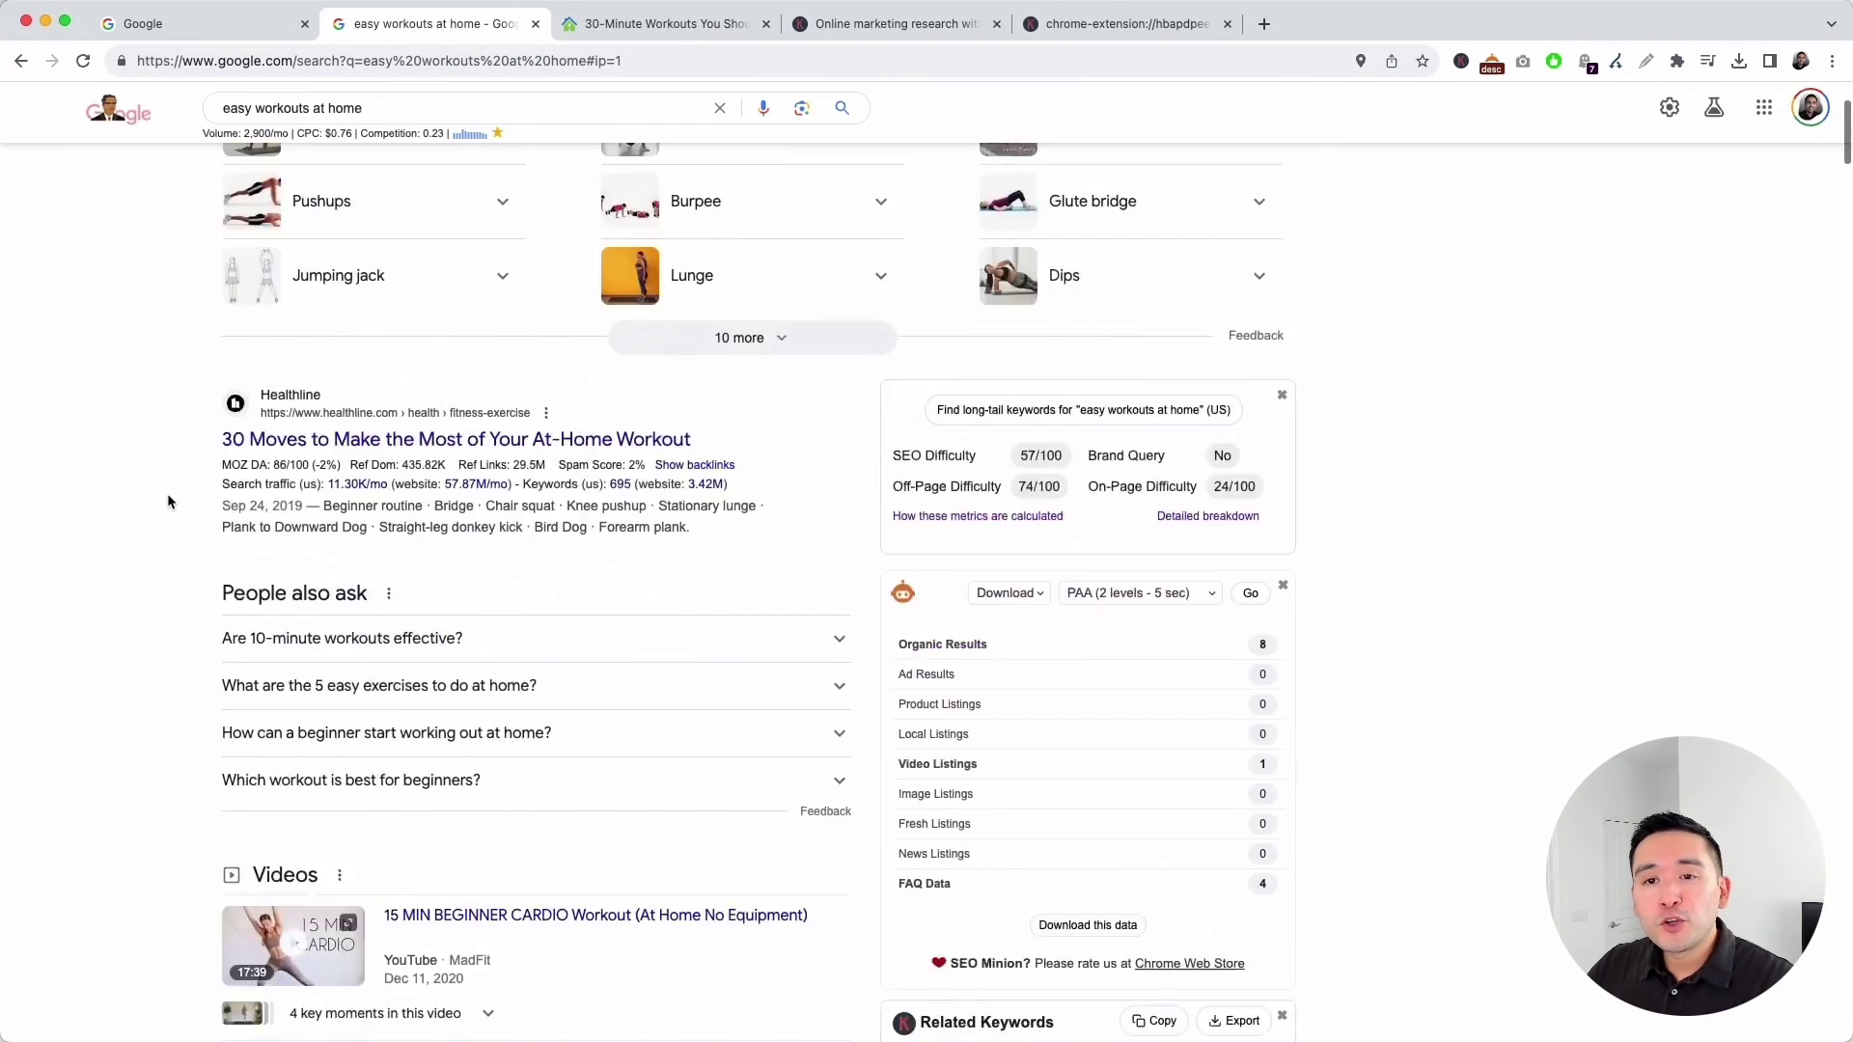
scroll(166, 494, "down", 9)
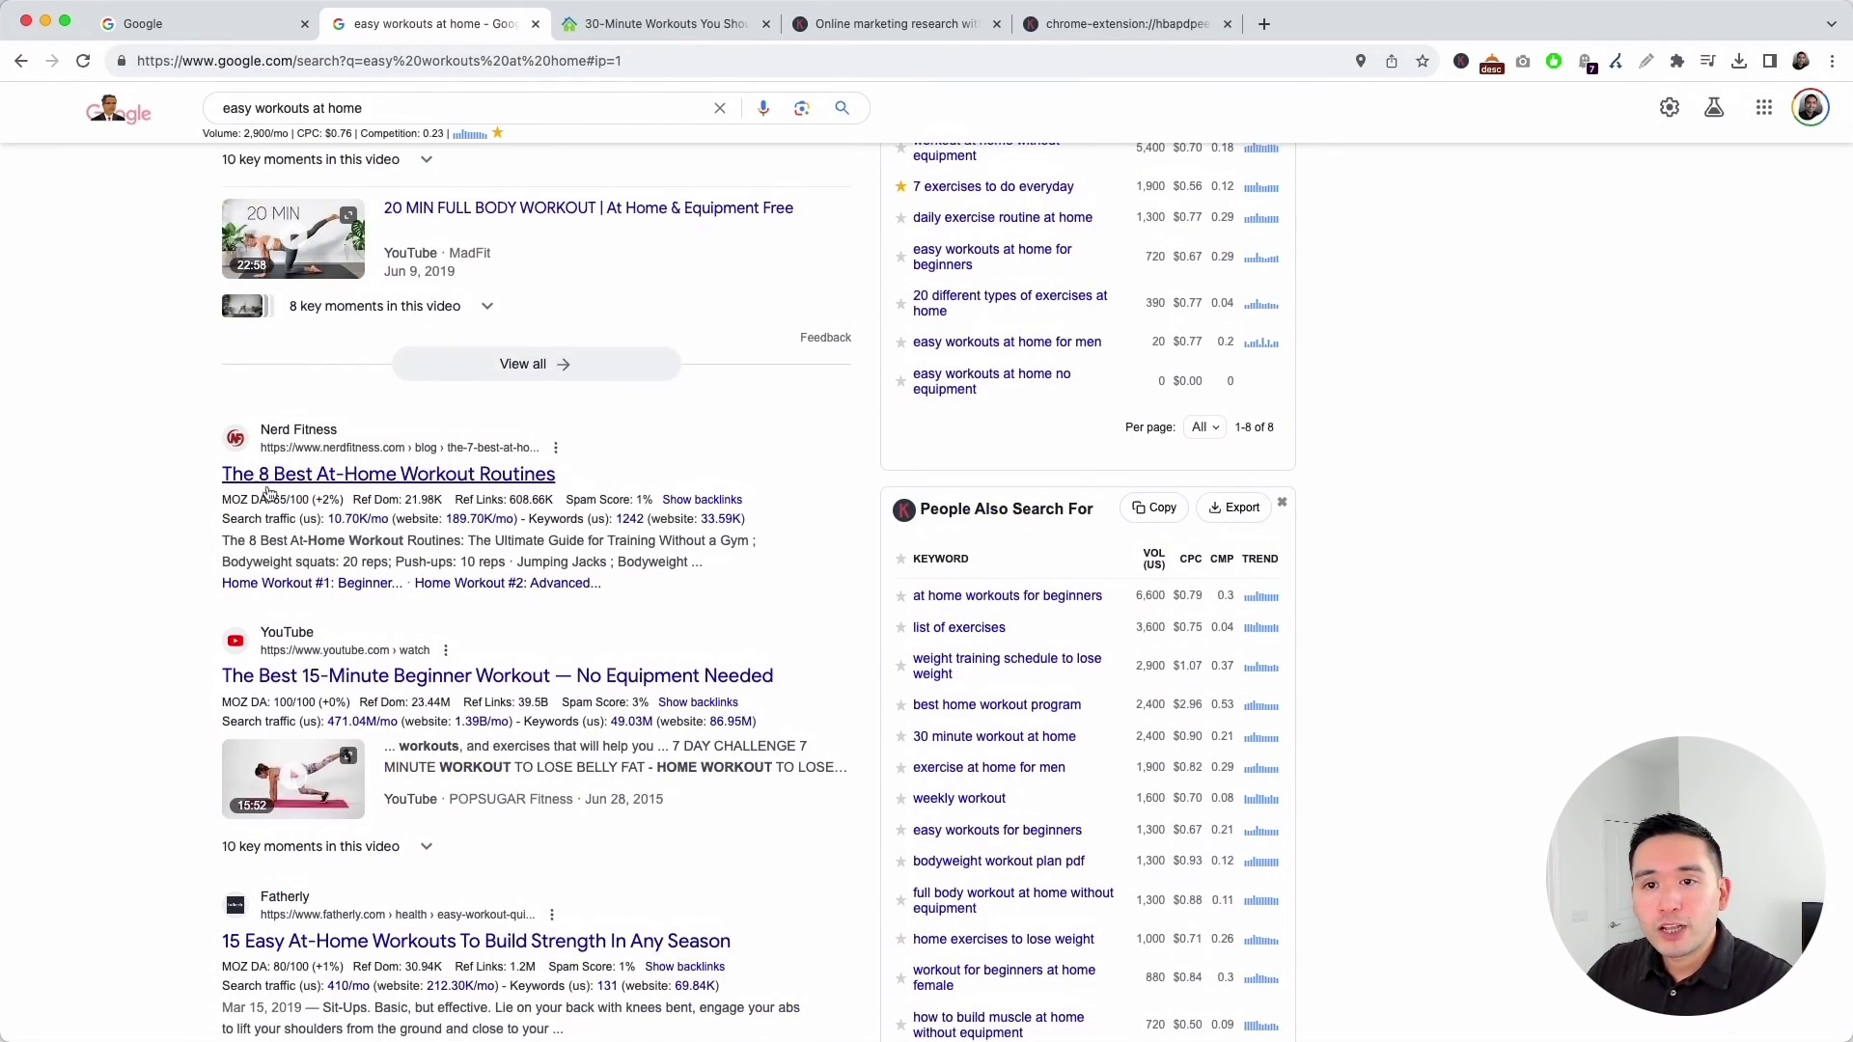
left_click(321, 481)
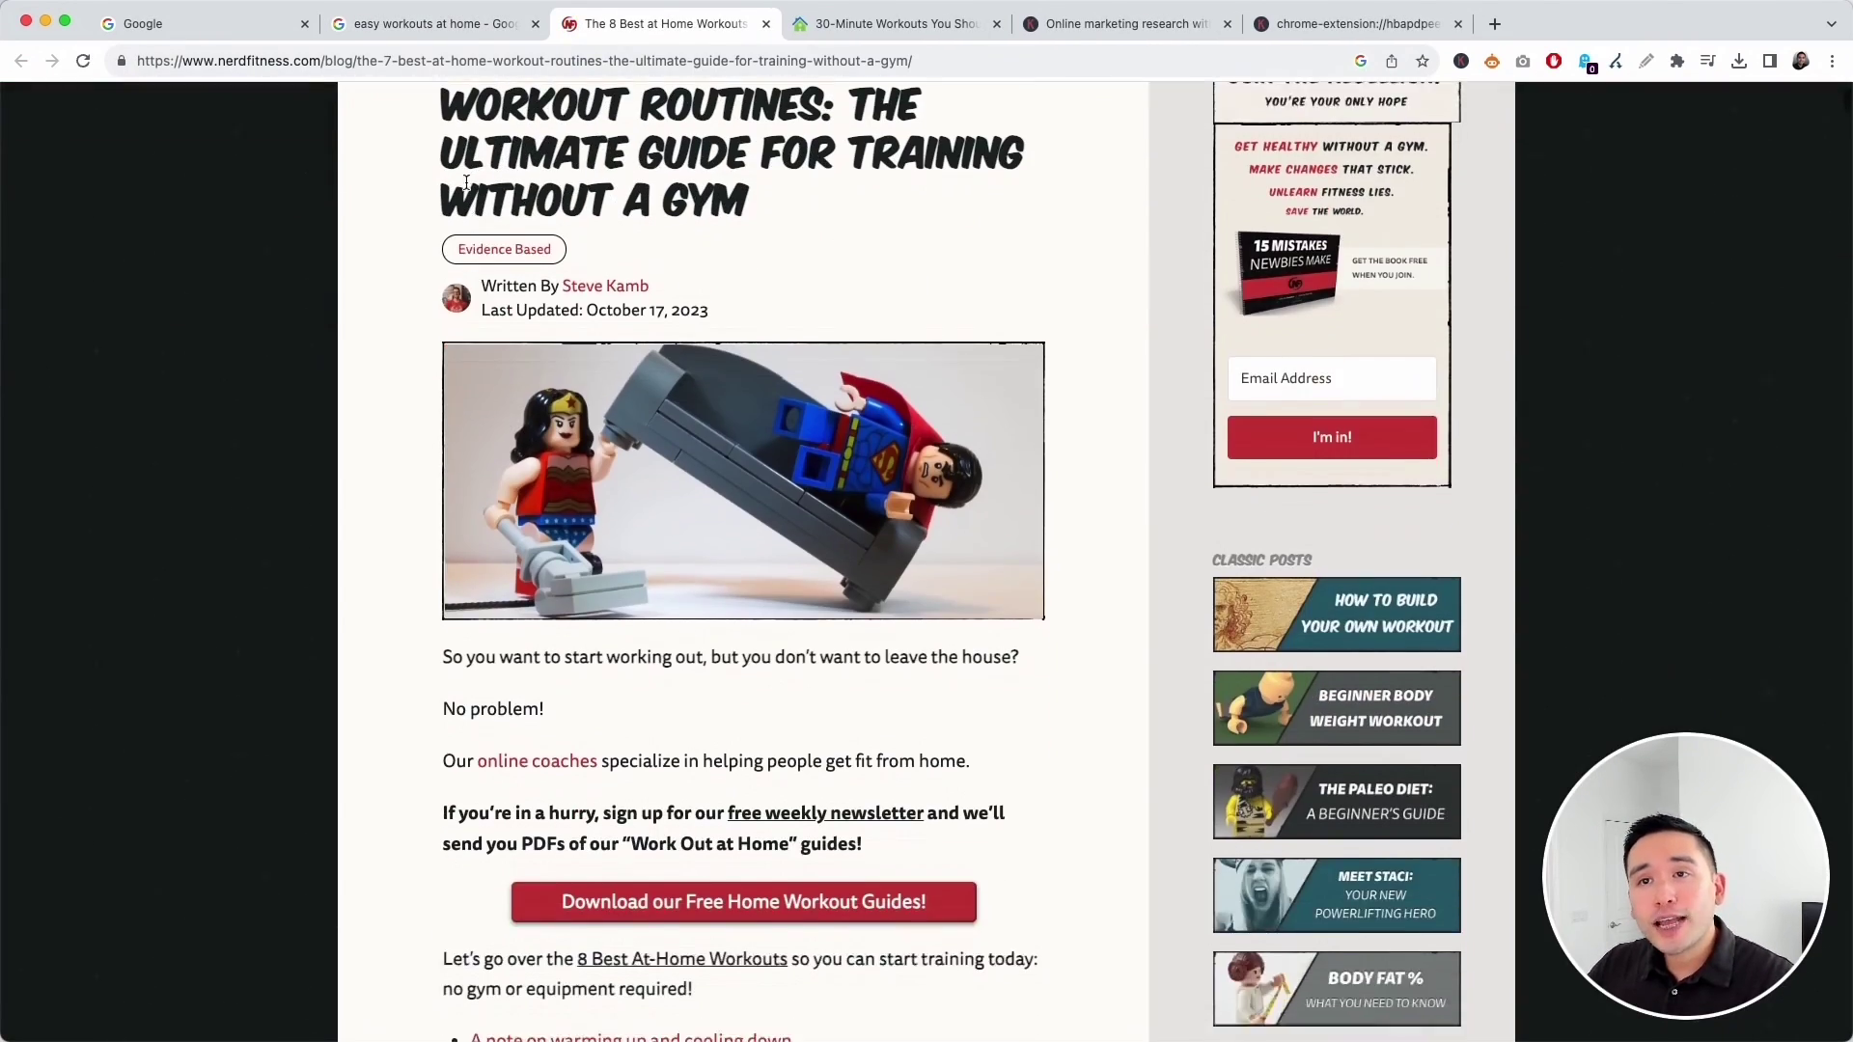
scroll(629, 583, "down", 1)
scroll(609, 614, "down", 5)
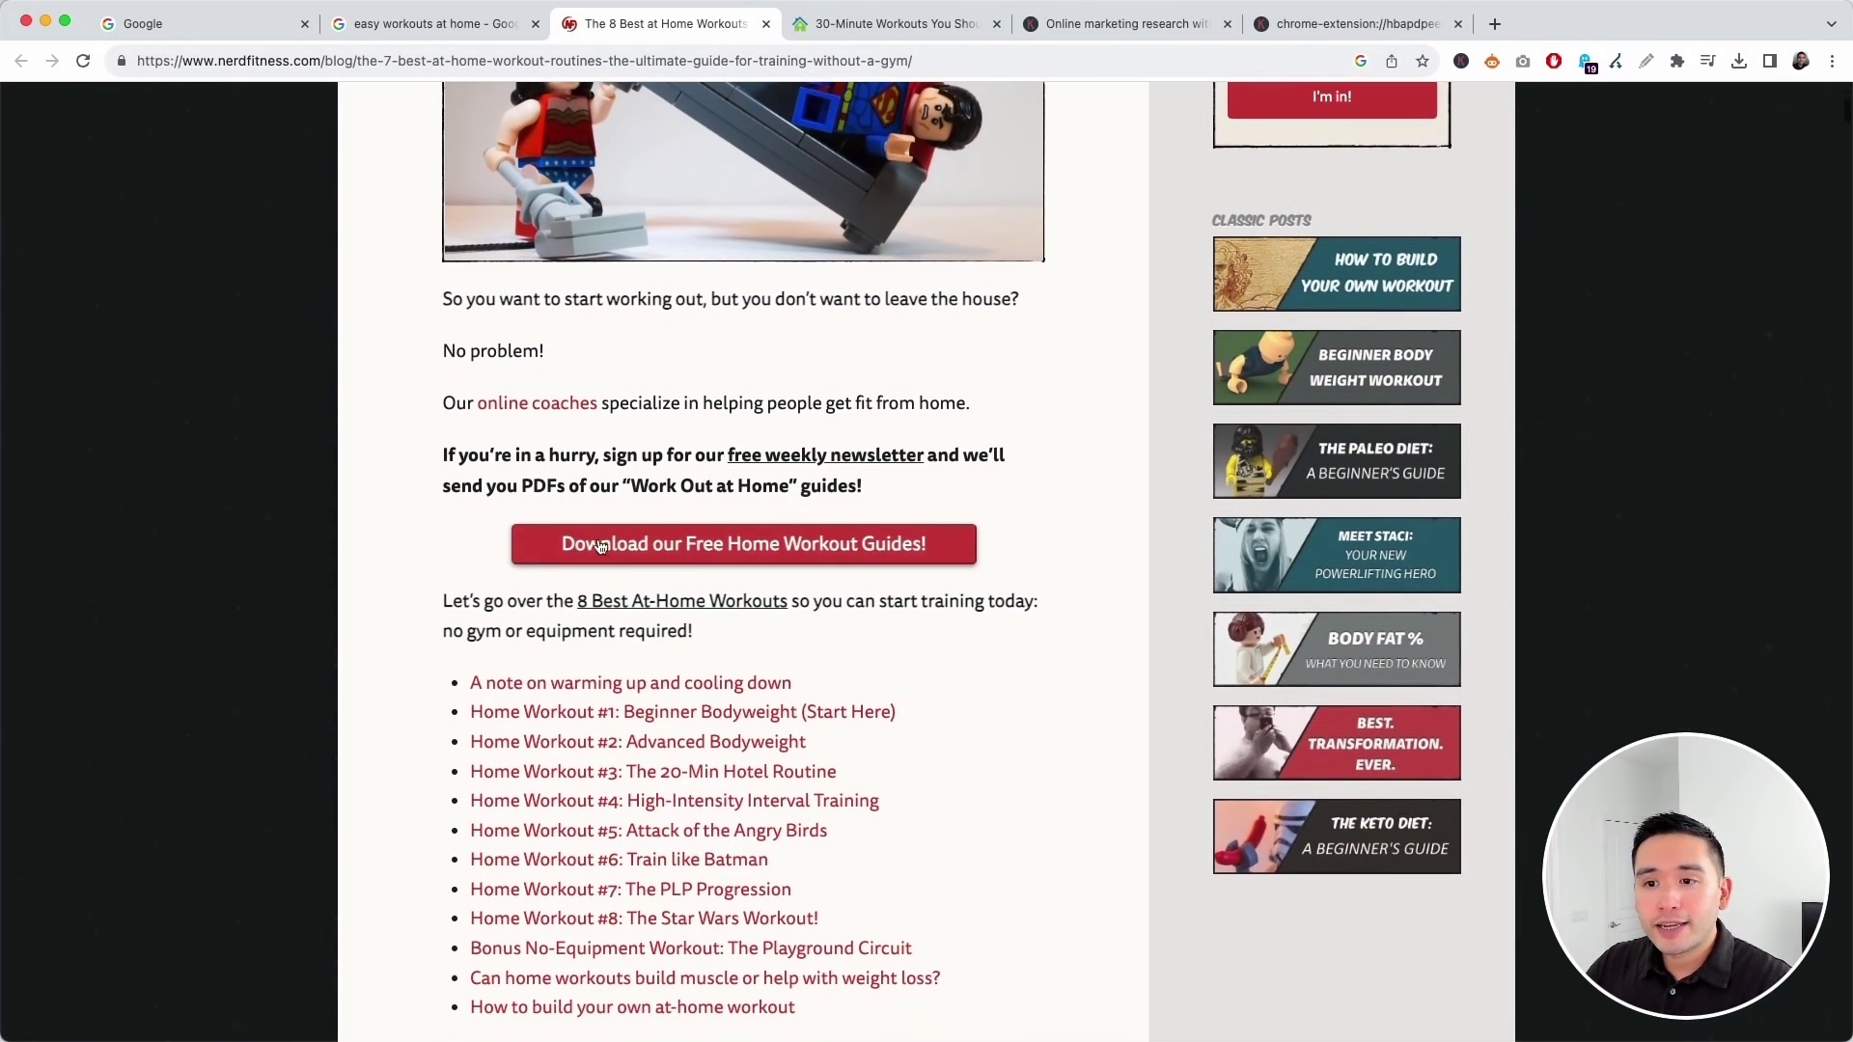
Examine the Nerd Fitness article's full title, highlighting it and its workout number.
scroll(546, 613, "down", 5)
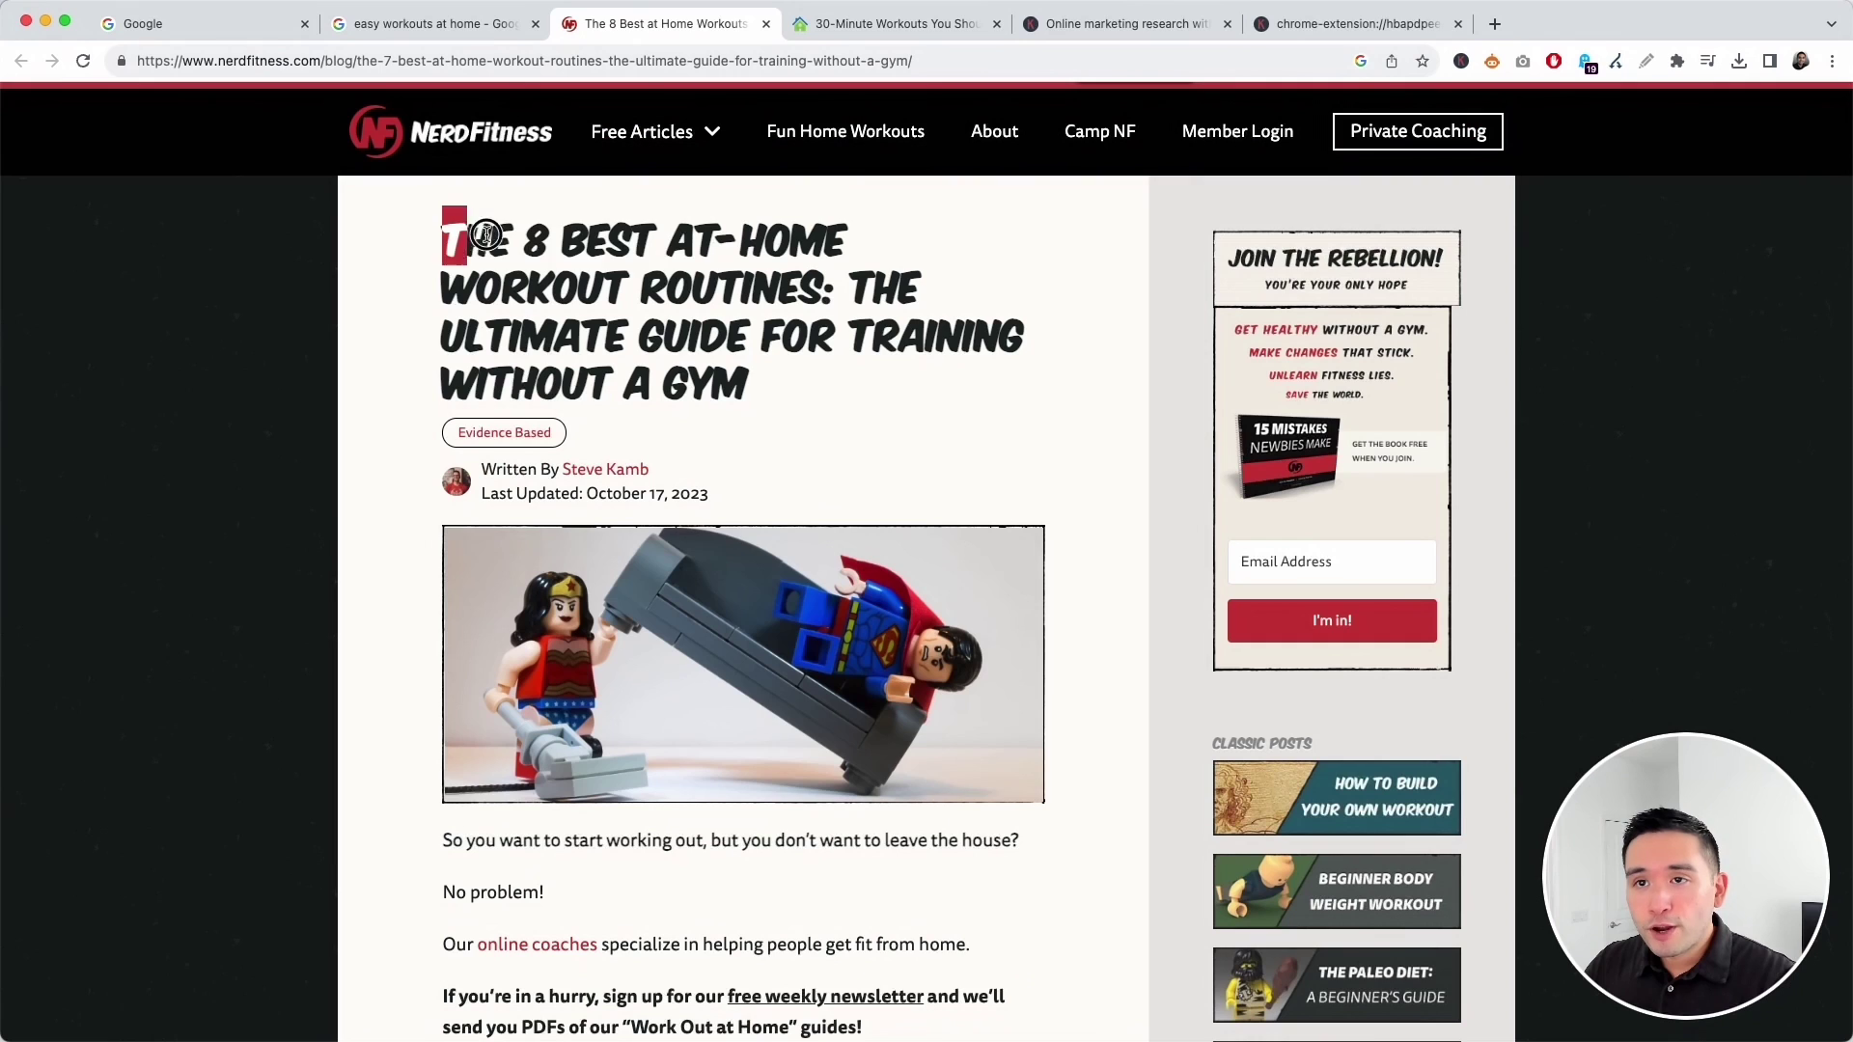
left_click_drag(485, 234, 854, 399)
left_click(485, 301)
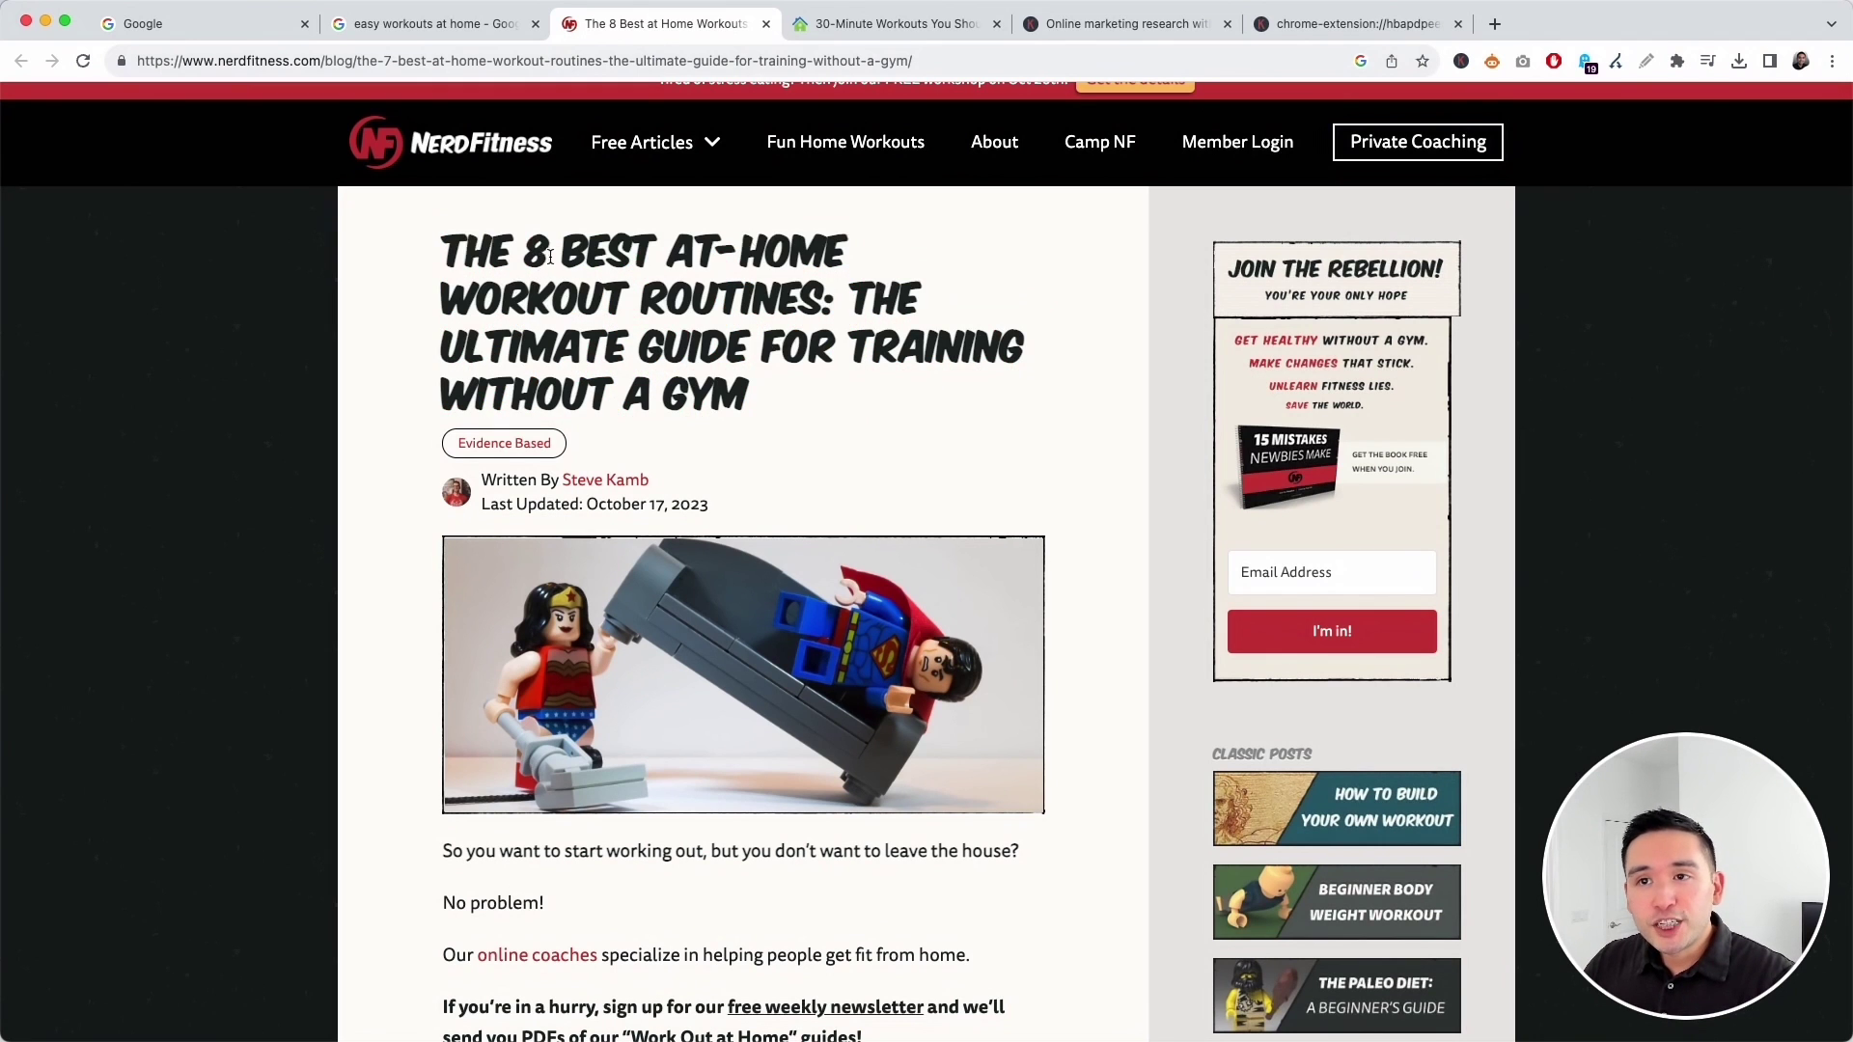
double_click(537, 252)
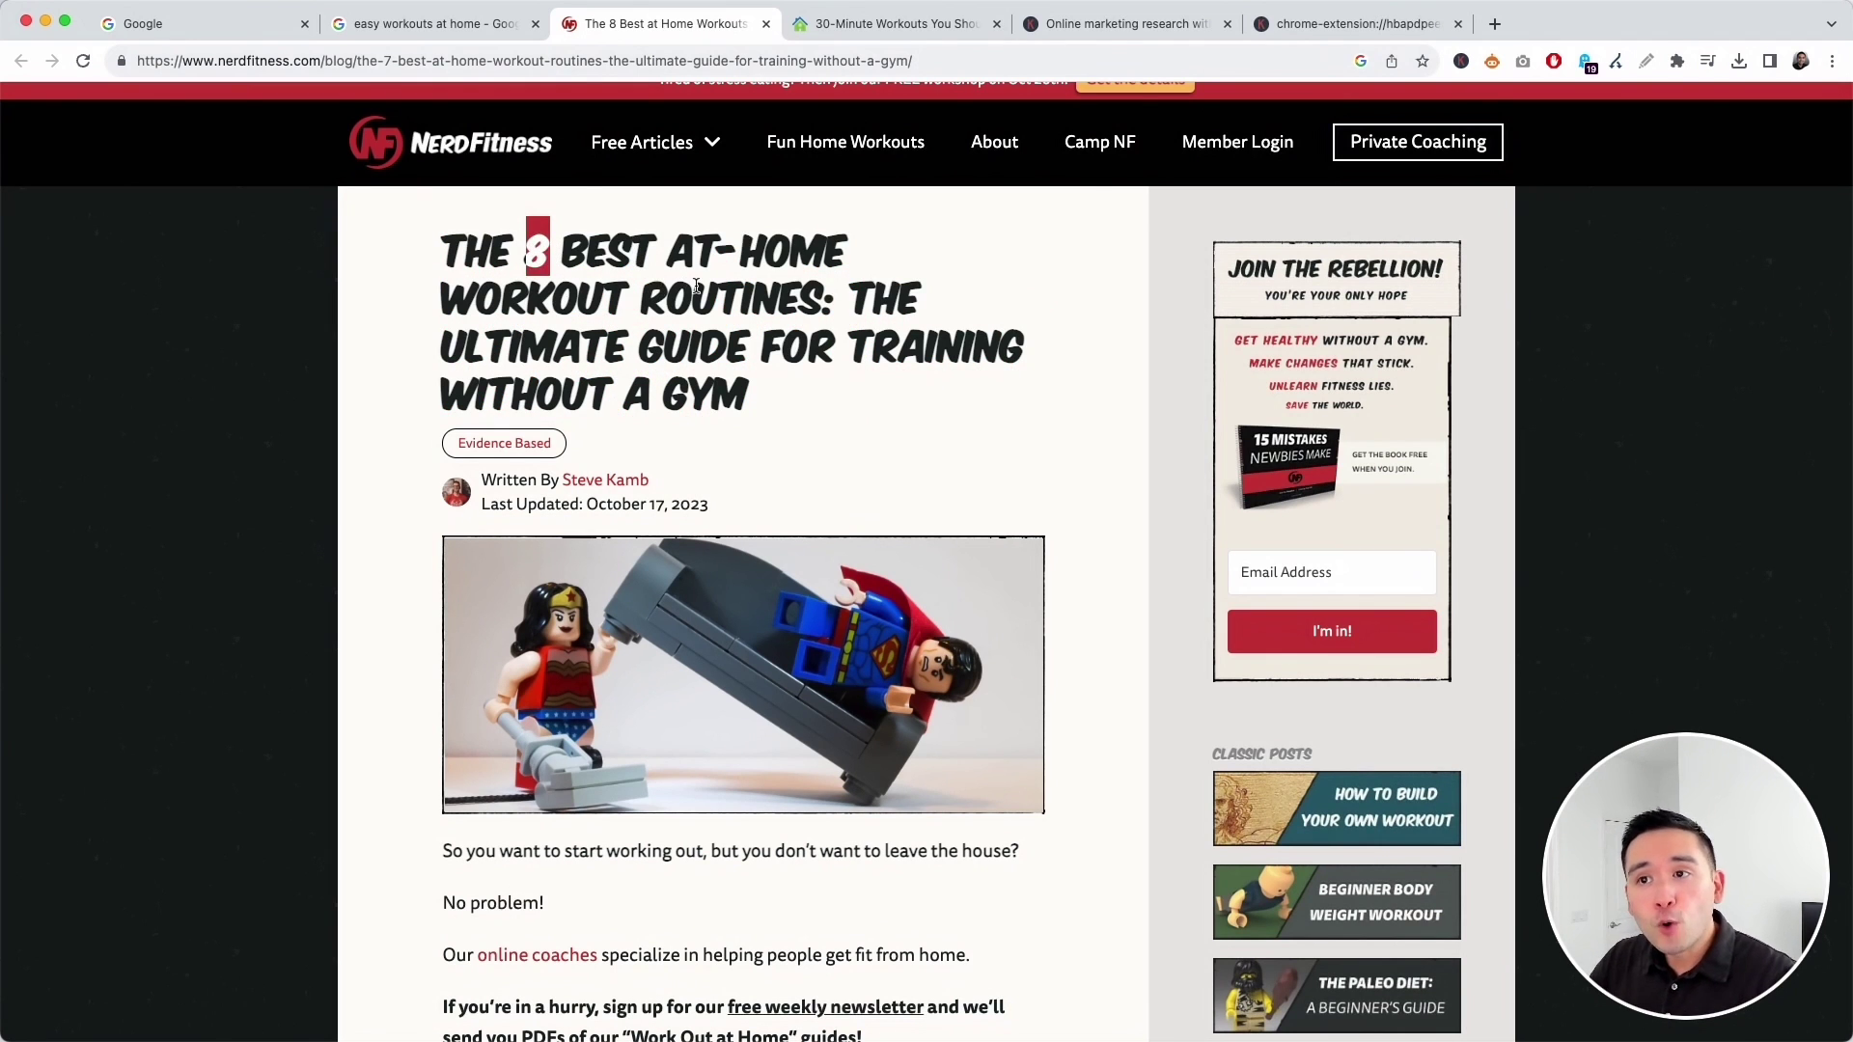
Jump from the article's workout list to Home Workout #3 and review the 20-minute hotel routine's Level 1 and Level 2 exercises.
scroll(683, 291, "down", 10)
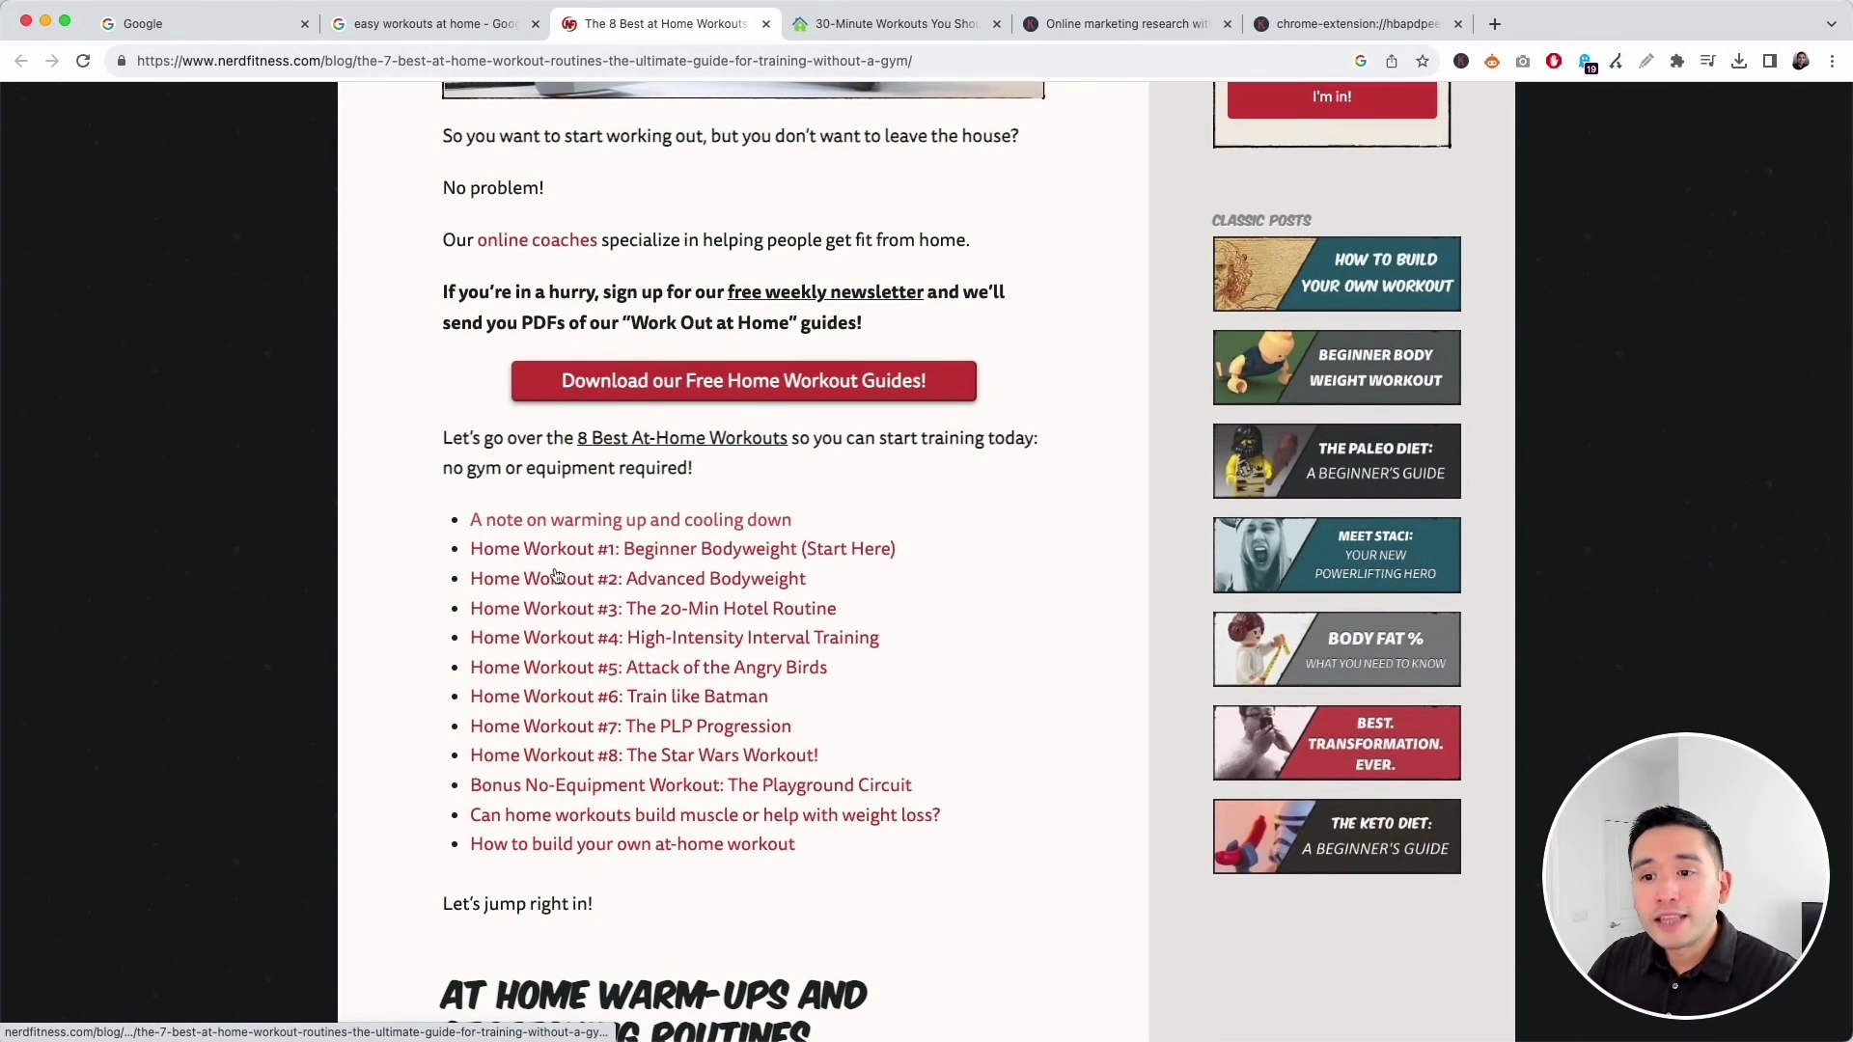
left_click(702, 761)
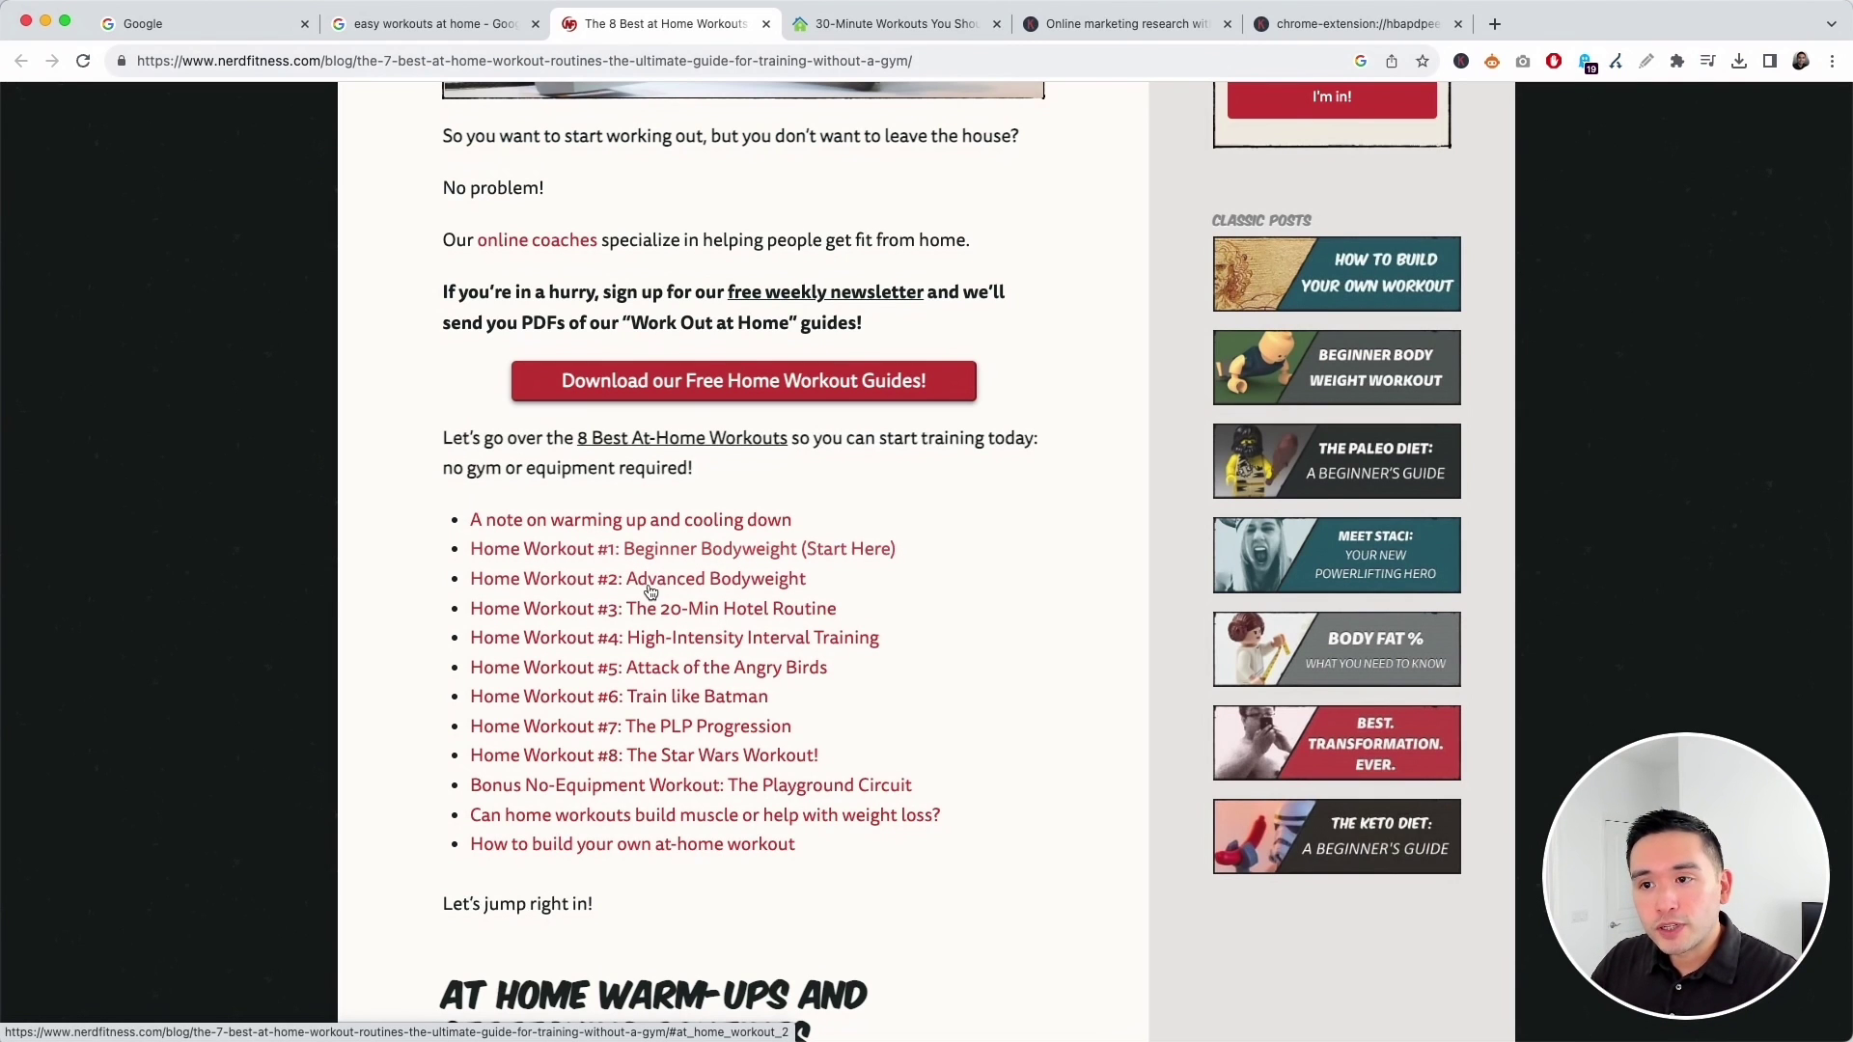
left_click(655, 618)
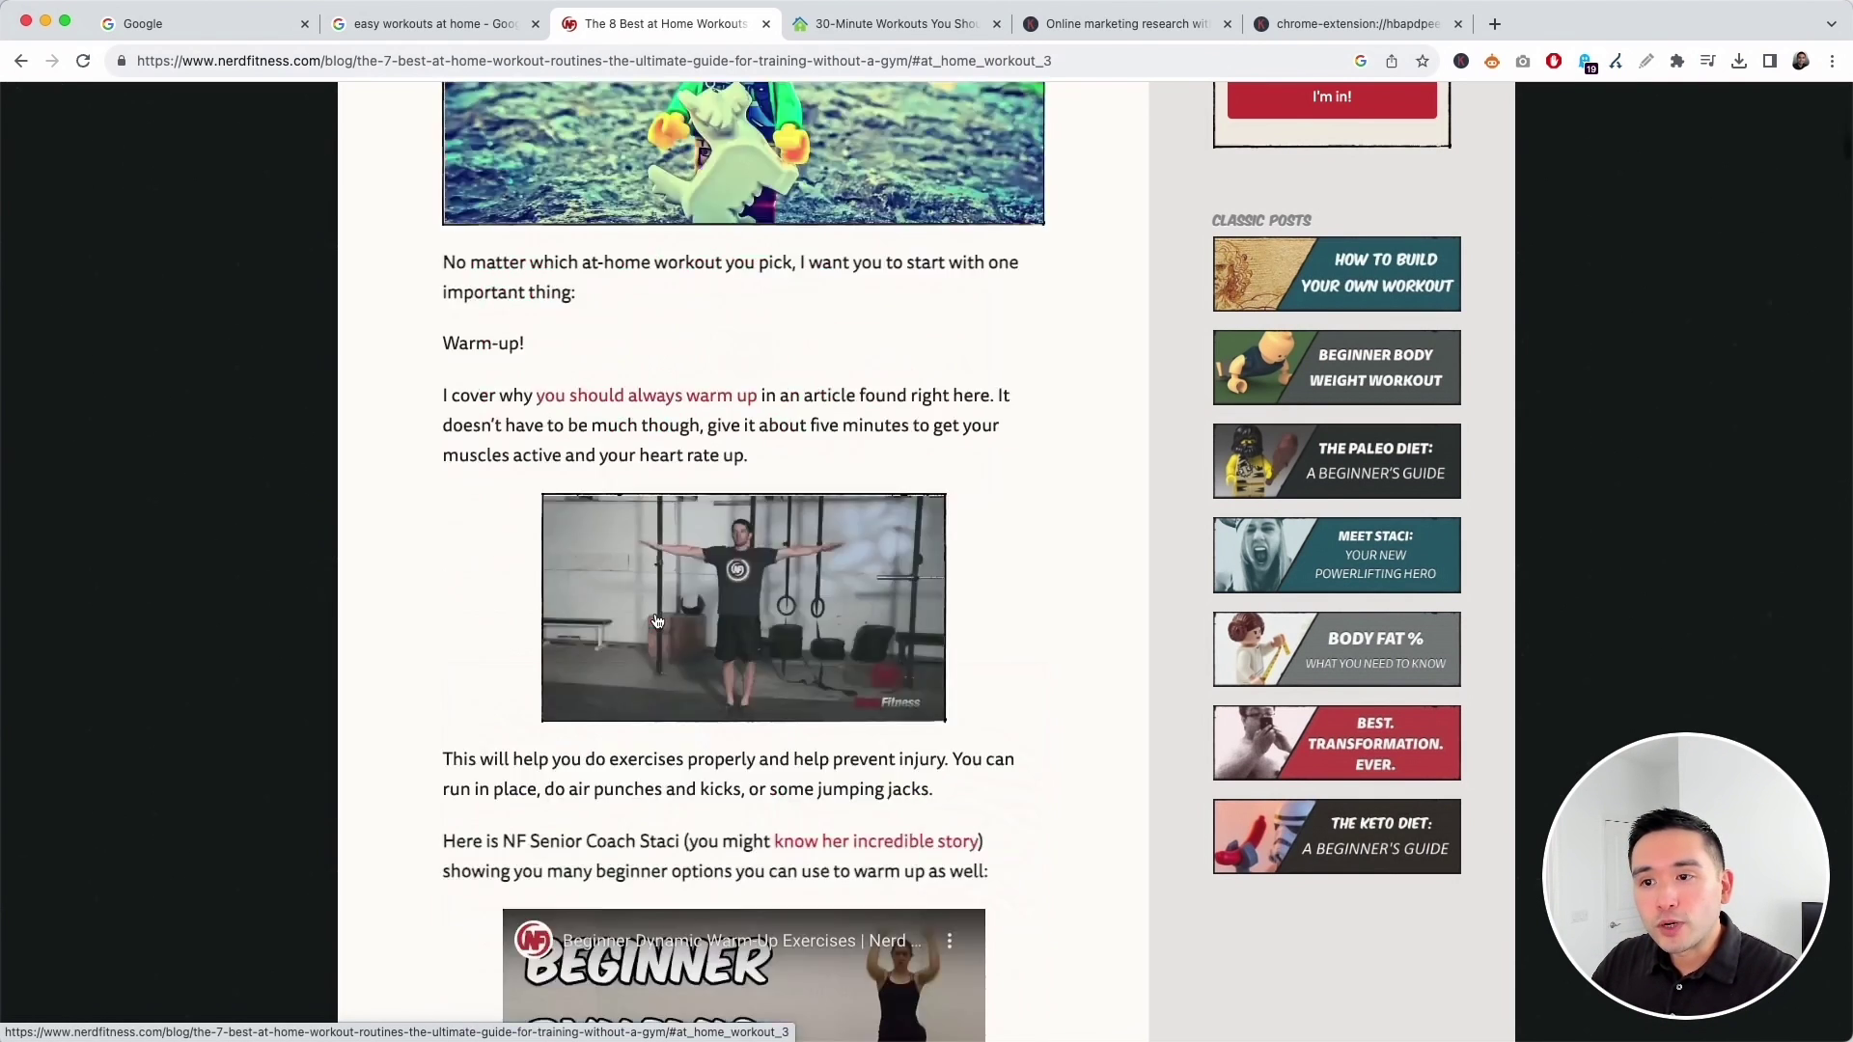
scroll(660, 619, "up", 5)
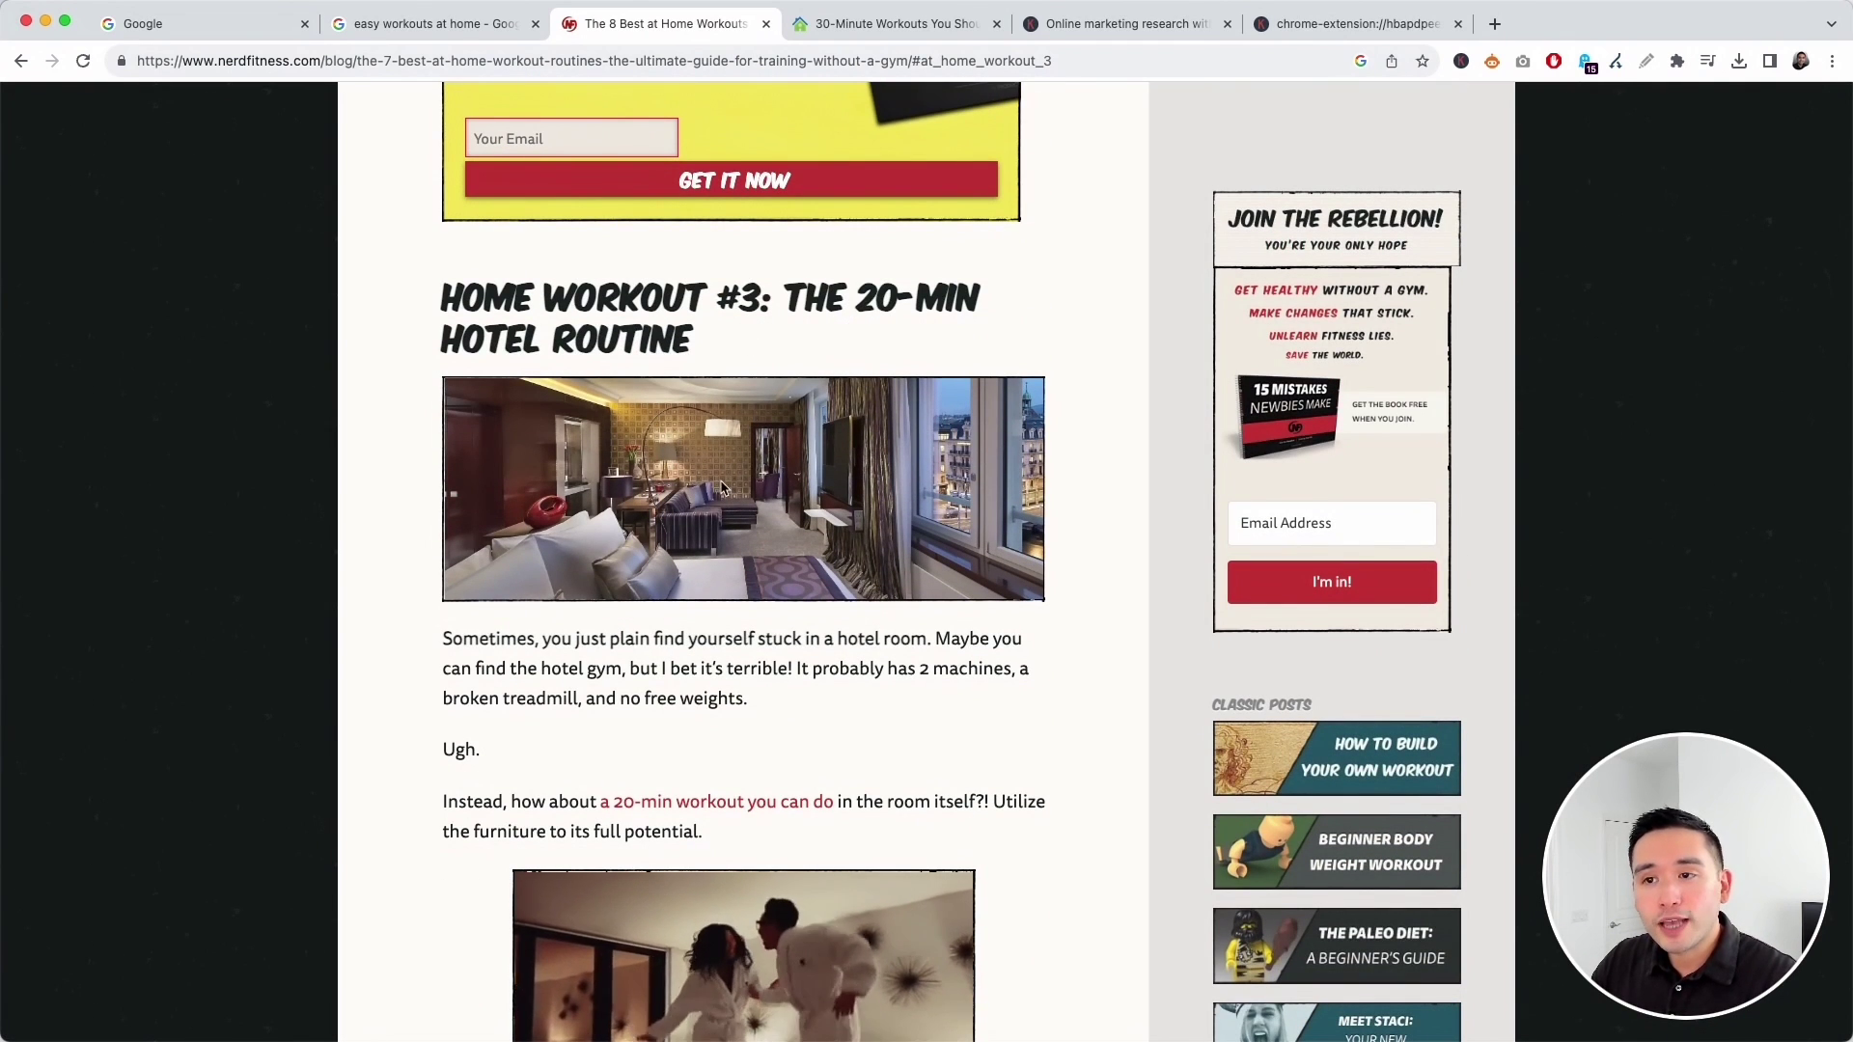
scroll(727, 483, "down", 3)
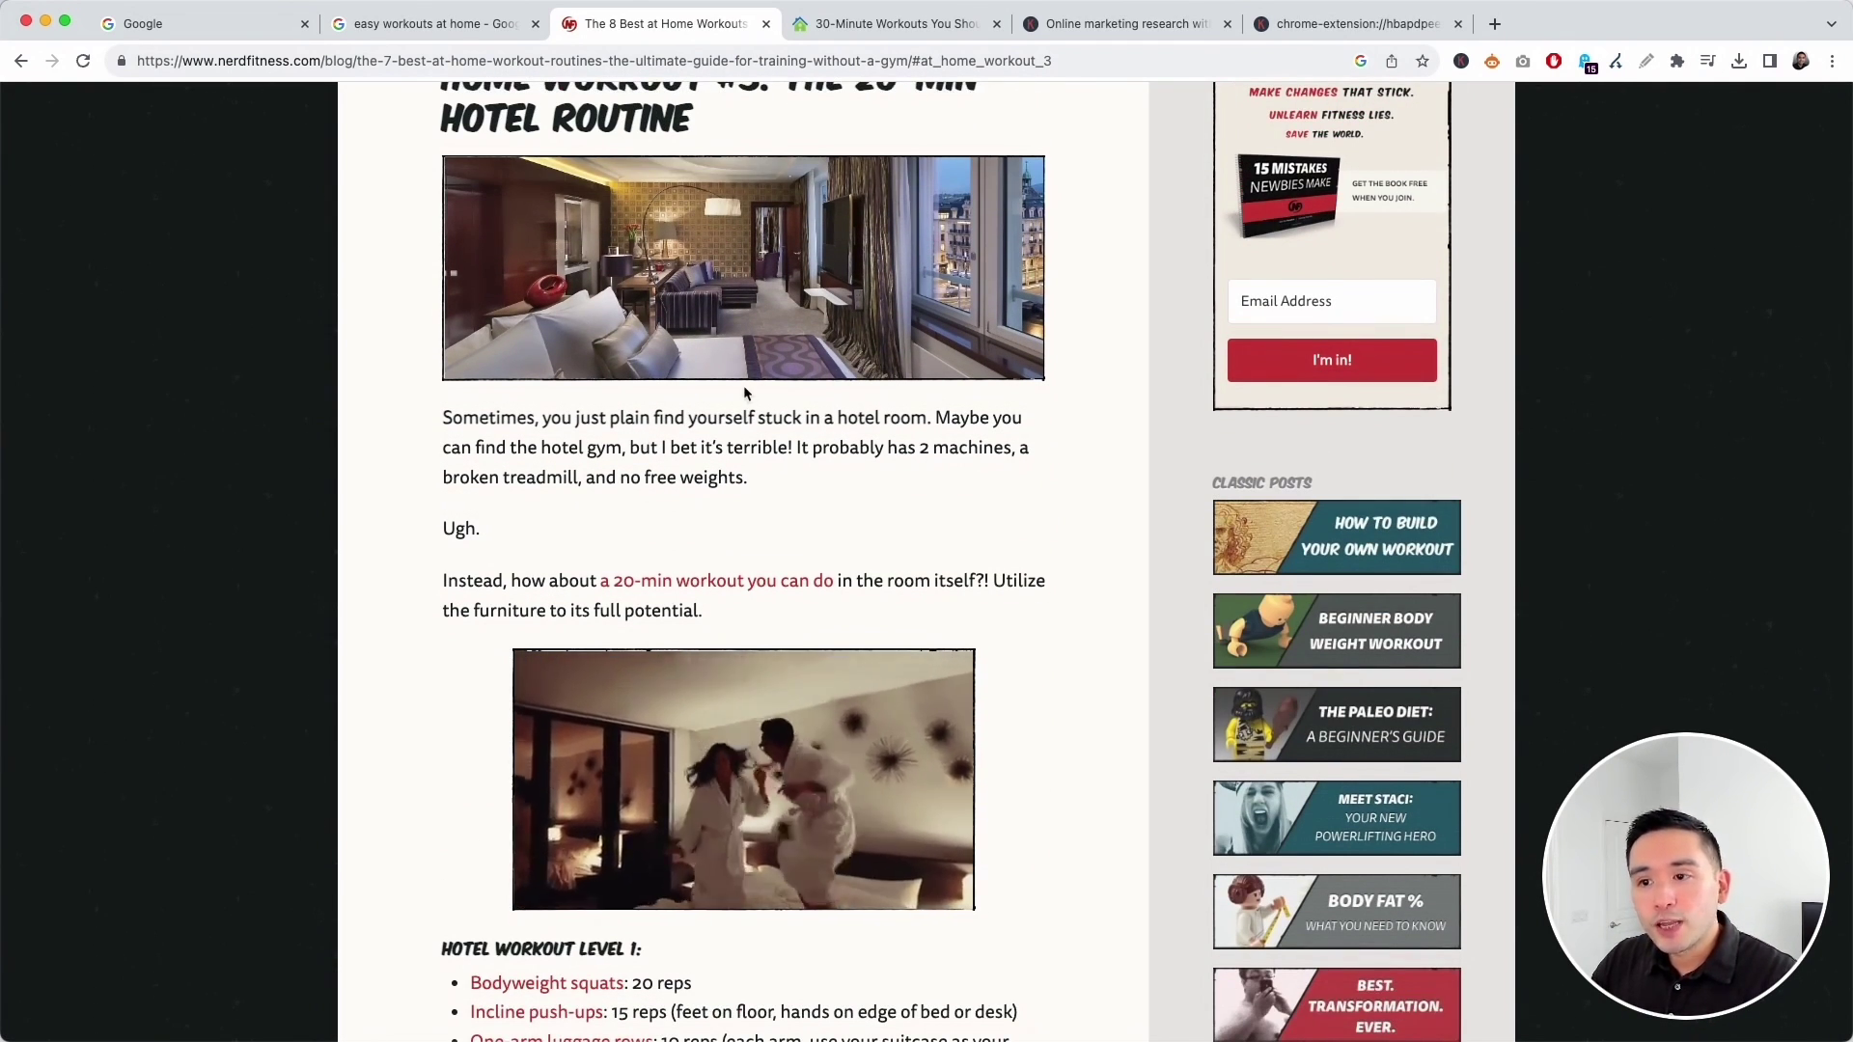
scroll(579, 483, "down", 4)
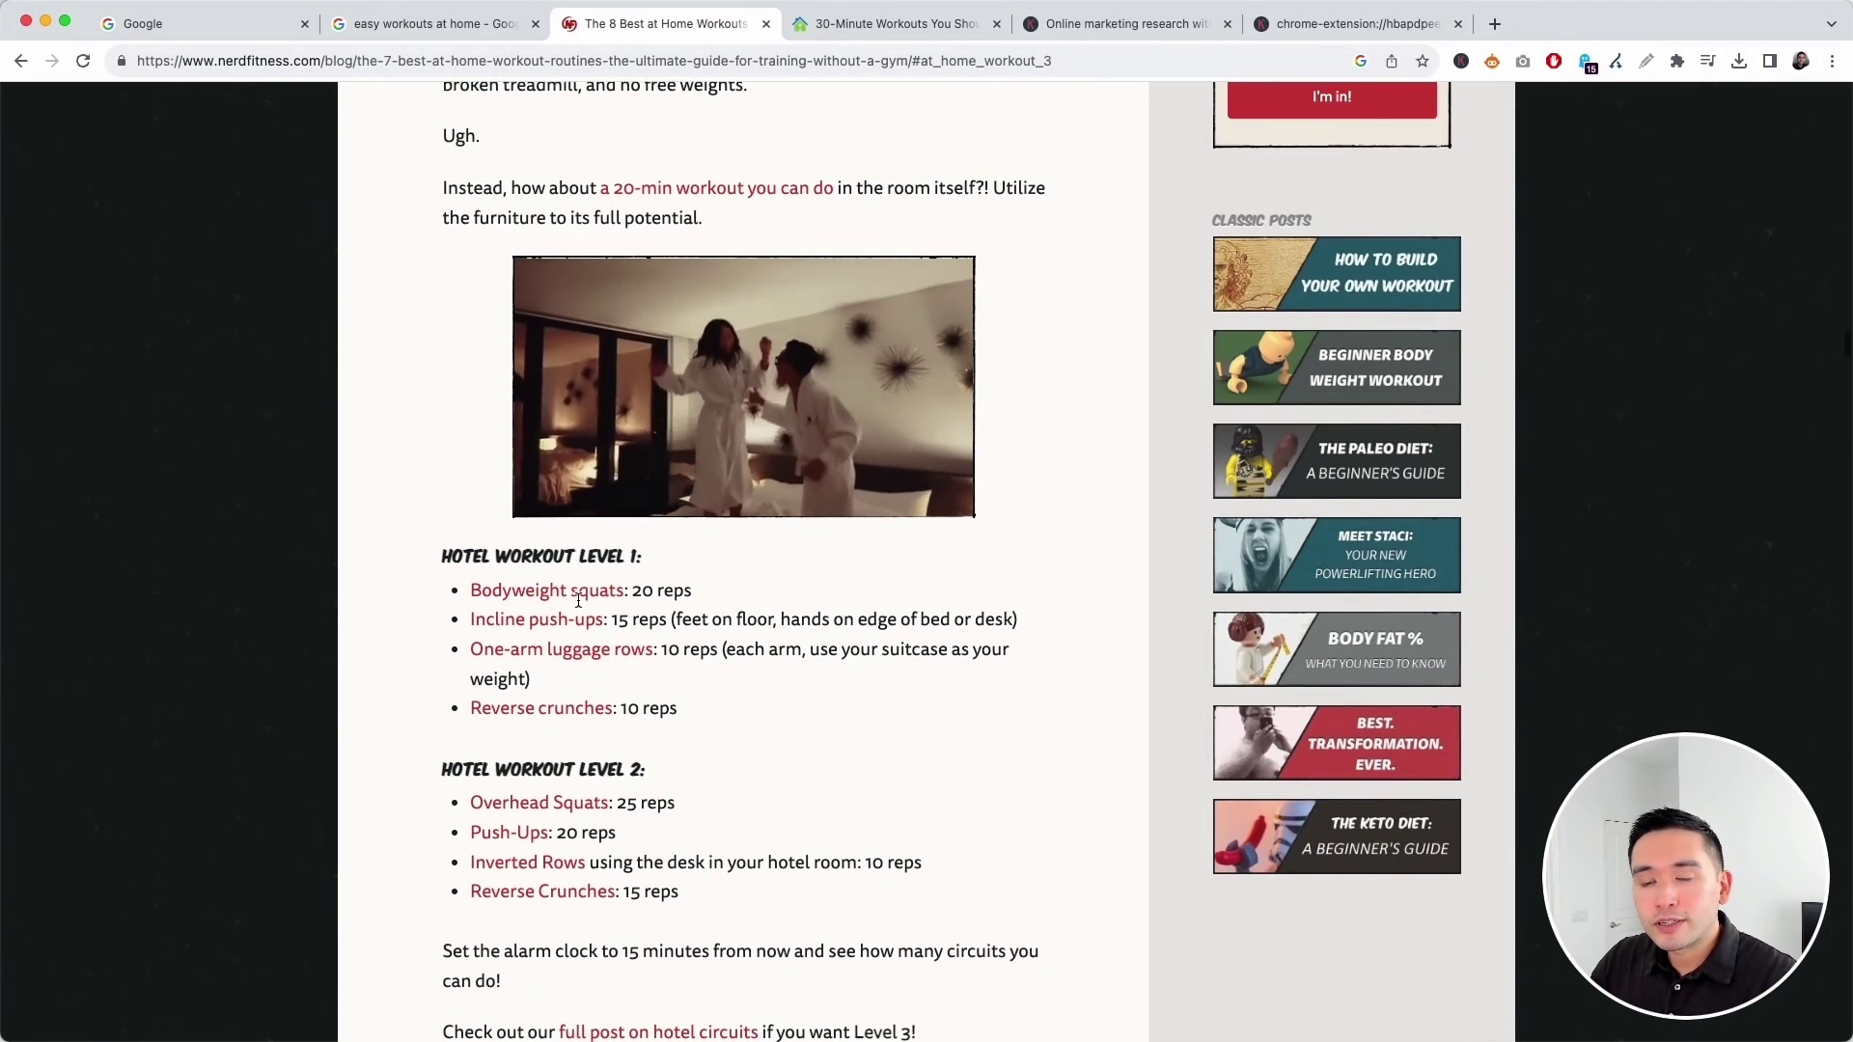
scroll(578, 540, "down", 3)
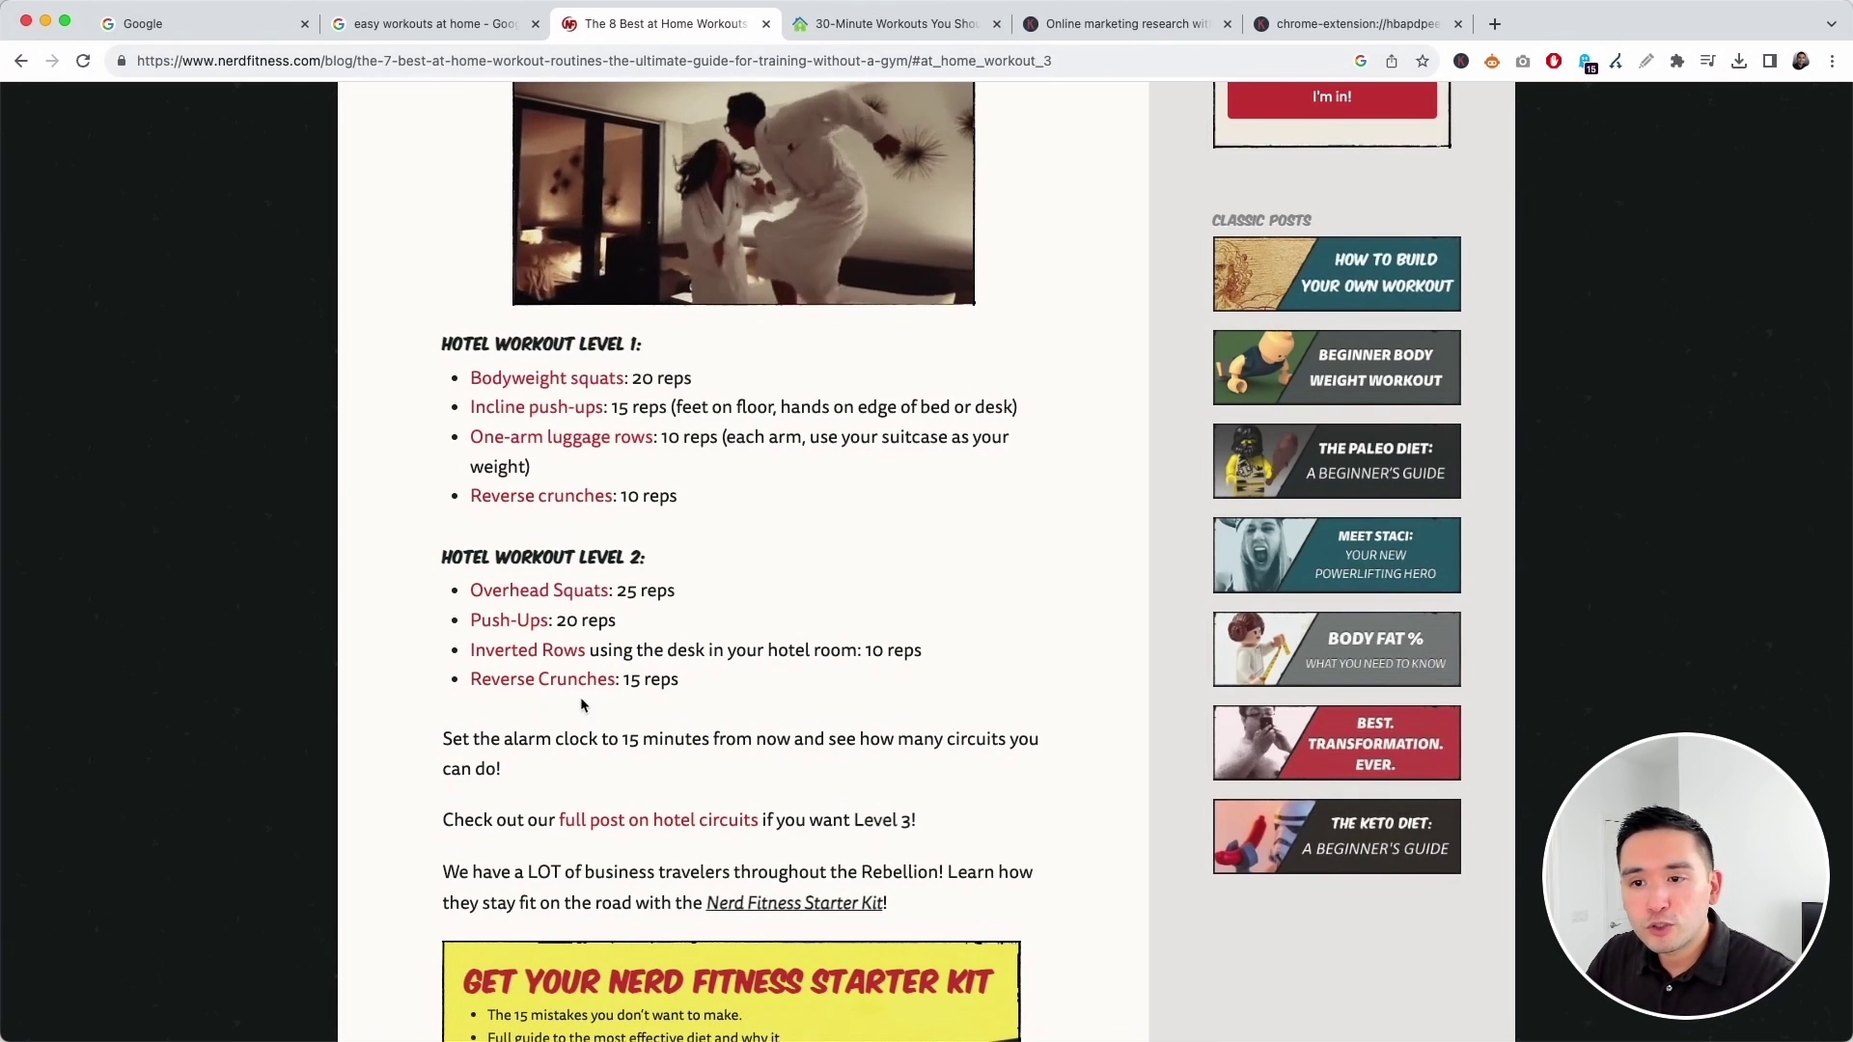
scroll(629, 688, "down", 5)
scroll(631, 278, "up", 3)
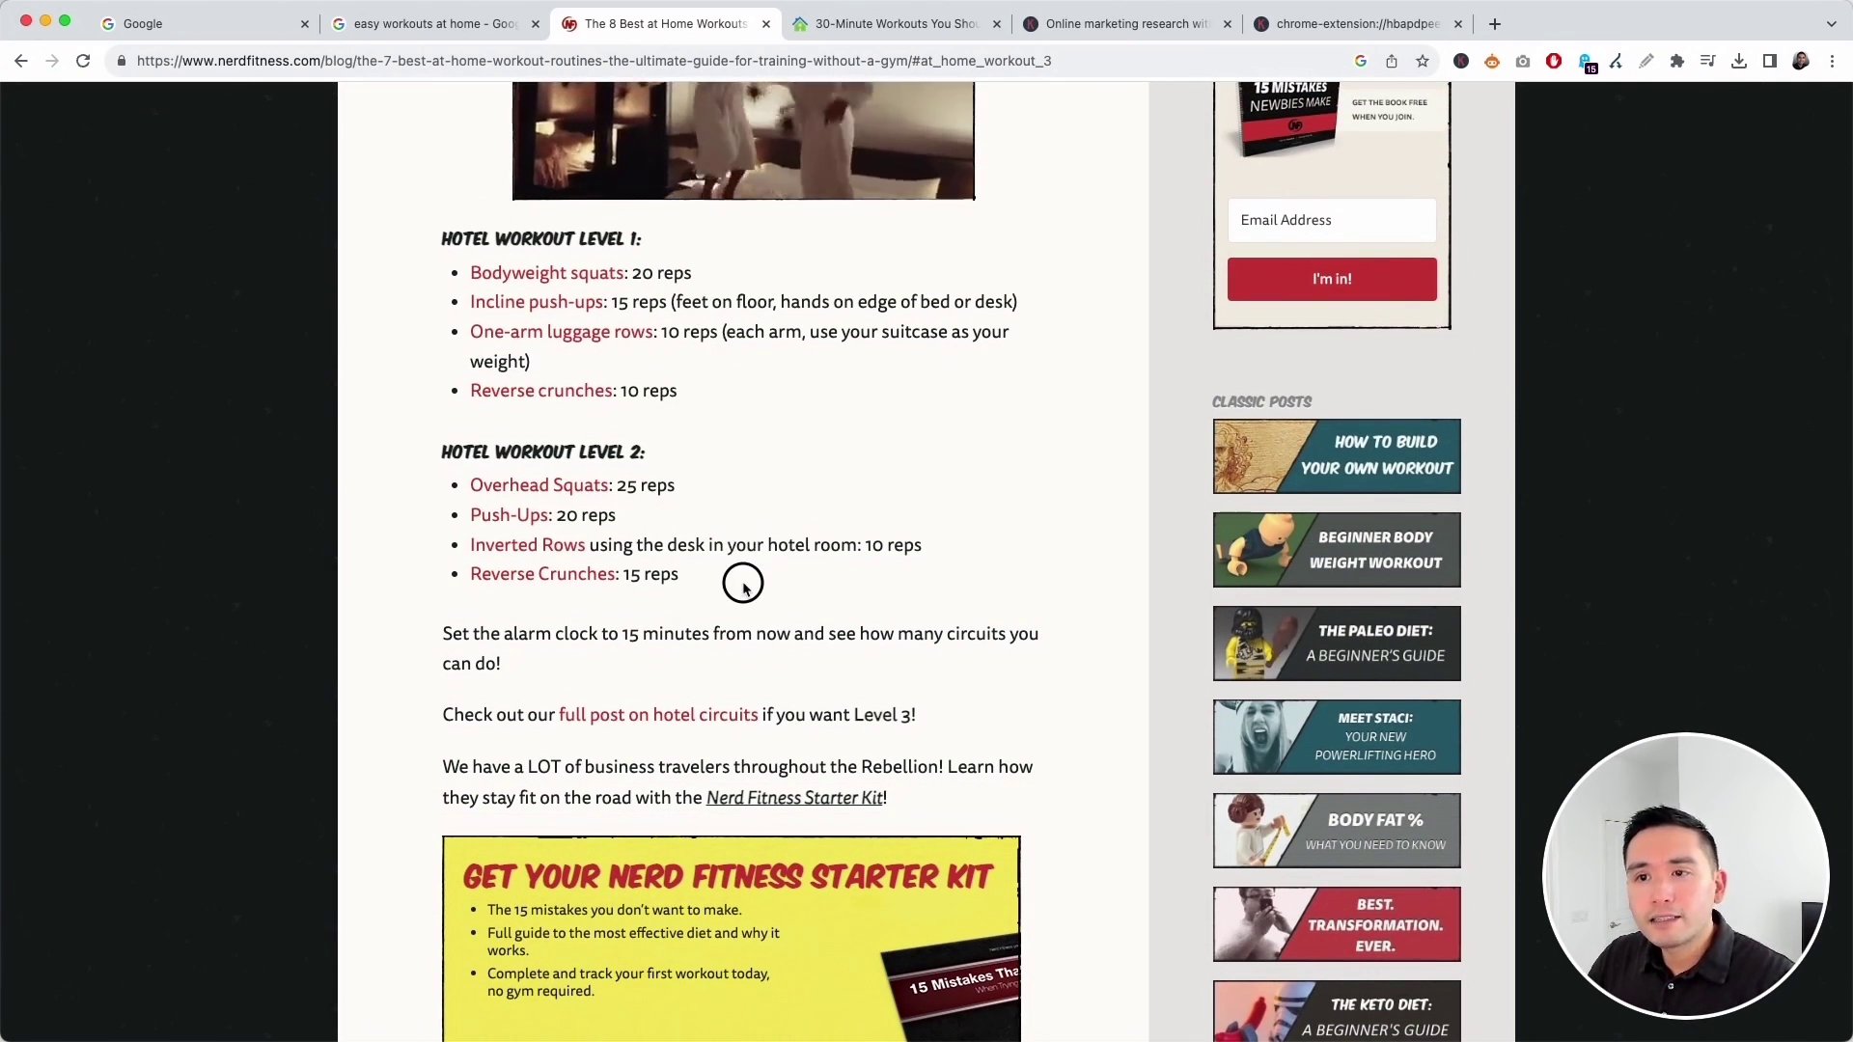
Return to the QualityLife 30-minute workouts article and examine the video and short description under Workout 9.
left_click(856, 29)
scroll(735, 205, "down", 4)
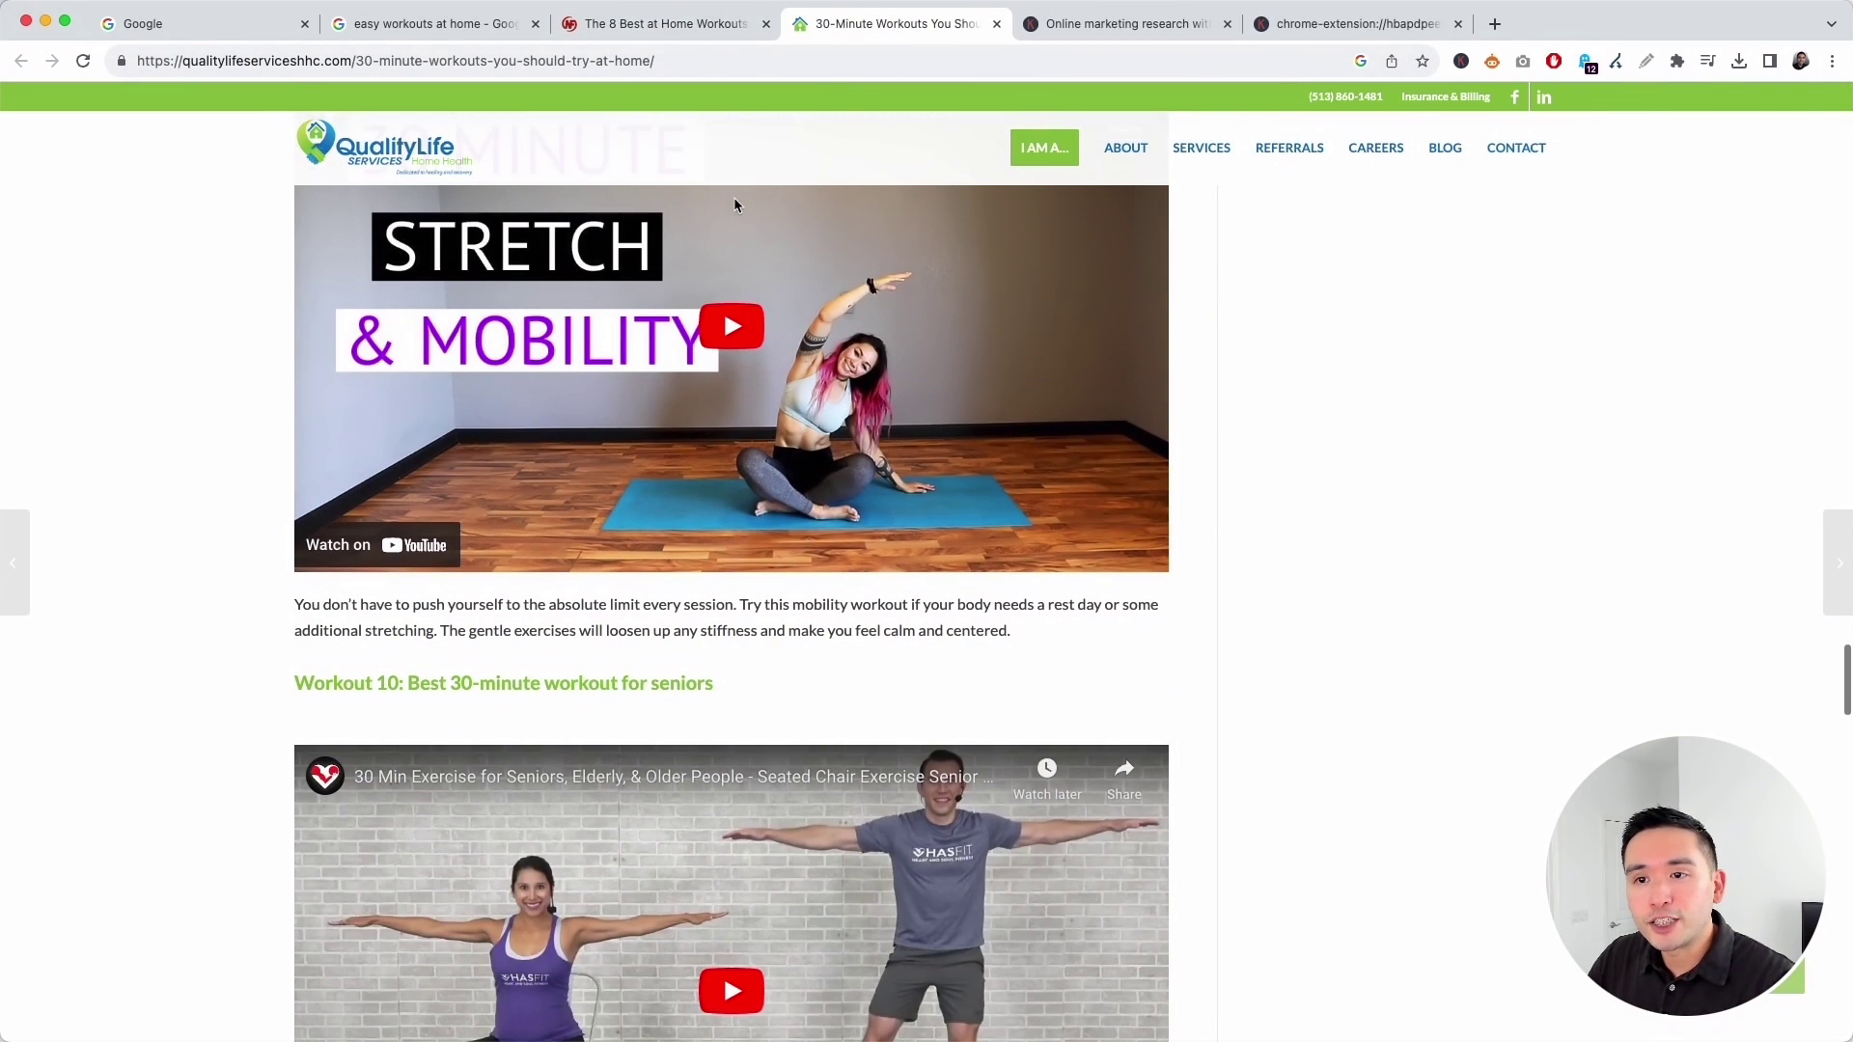
scroll(707, 307, "up", 6)
scroll(579, 579, "down", 3)
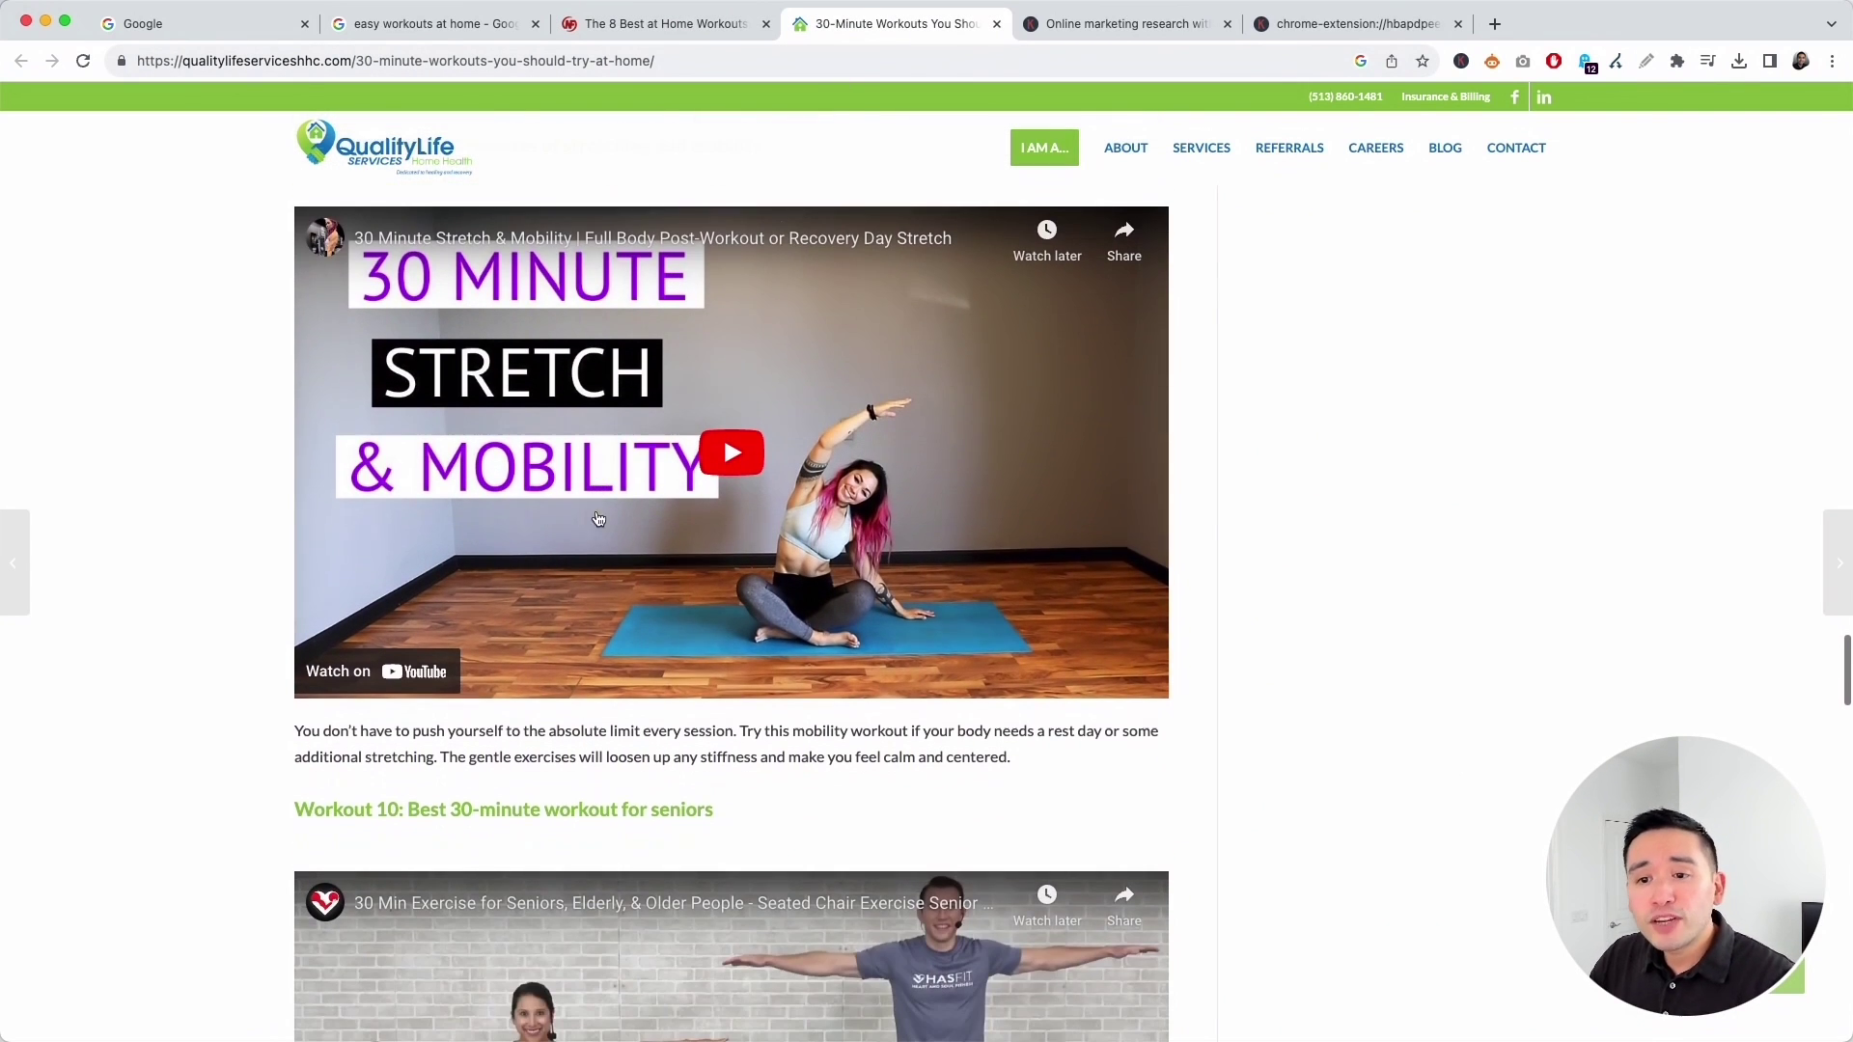
left_click_drag(349, 731, 976, 759)
scroll(497, 730, "up", 3)
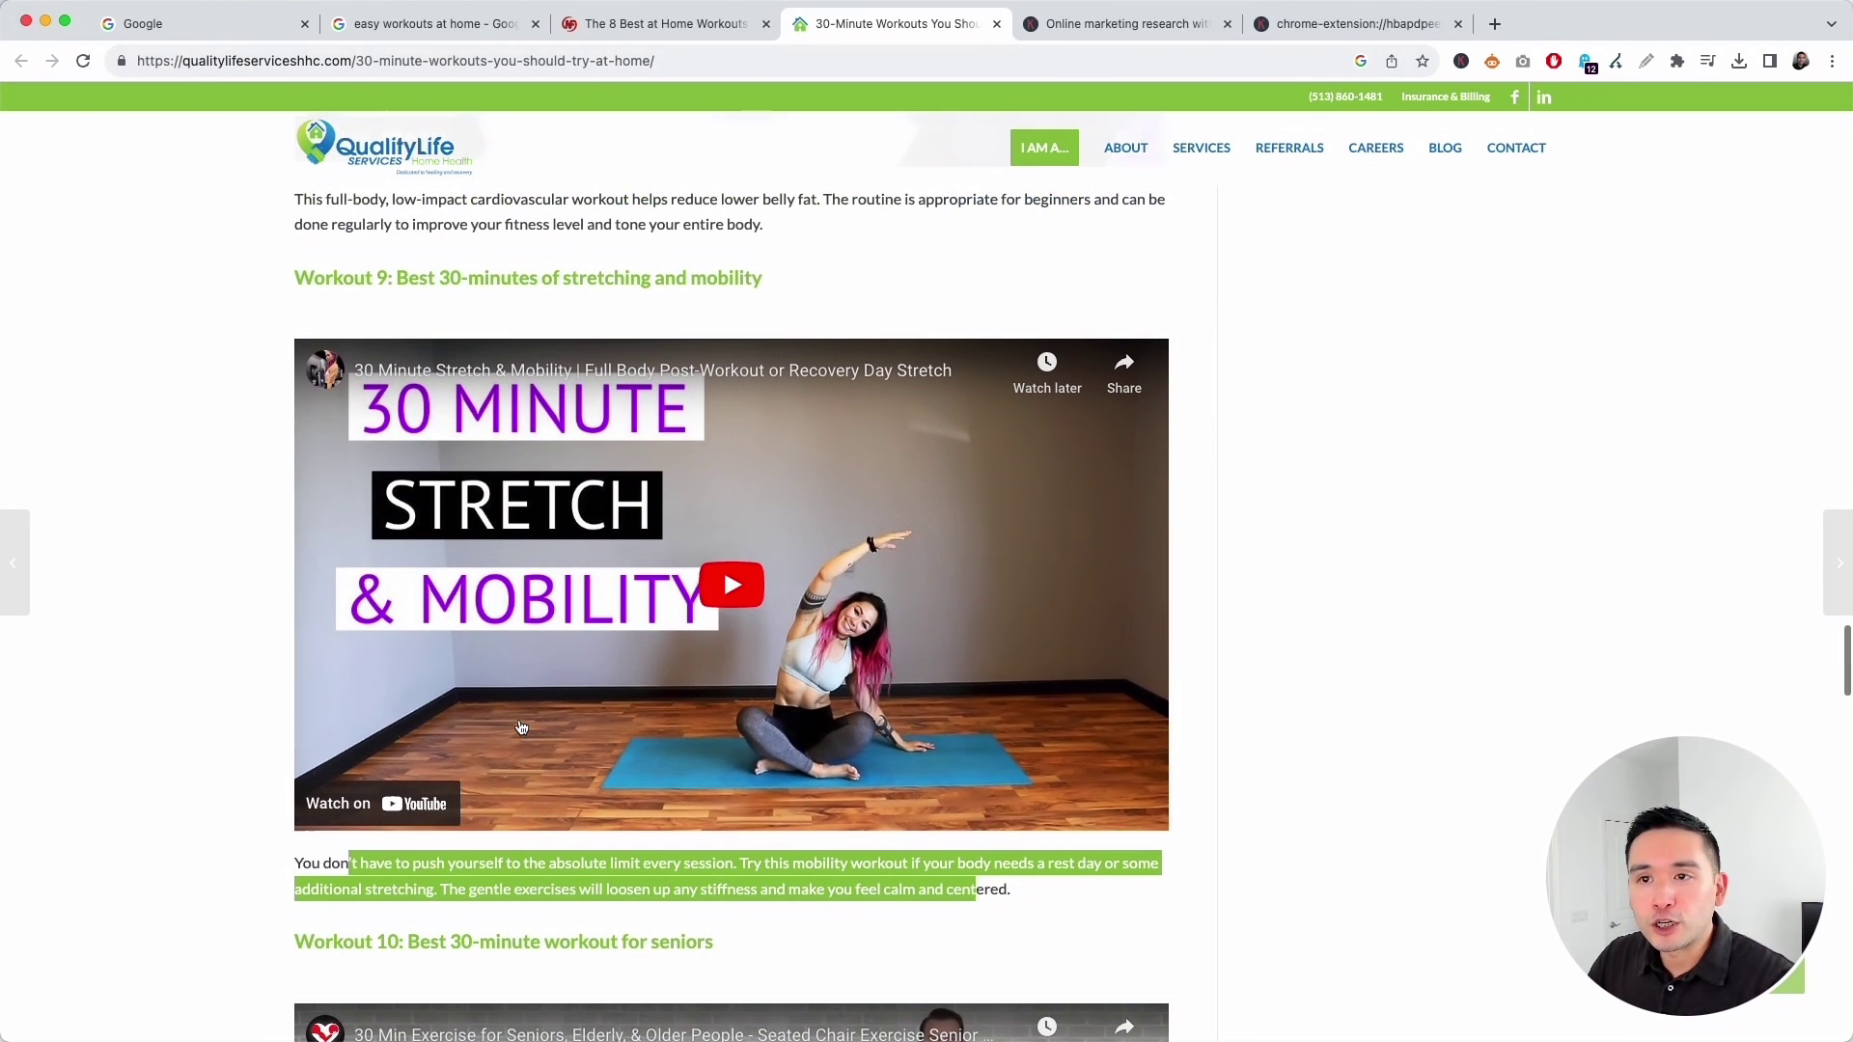
Go back to the My Favorite Keywords list in Keywords Everywhere and look over the saved keywords.
left_click(1280, 32)
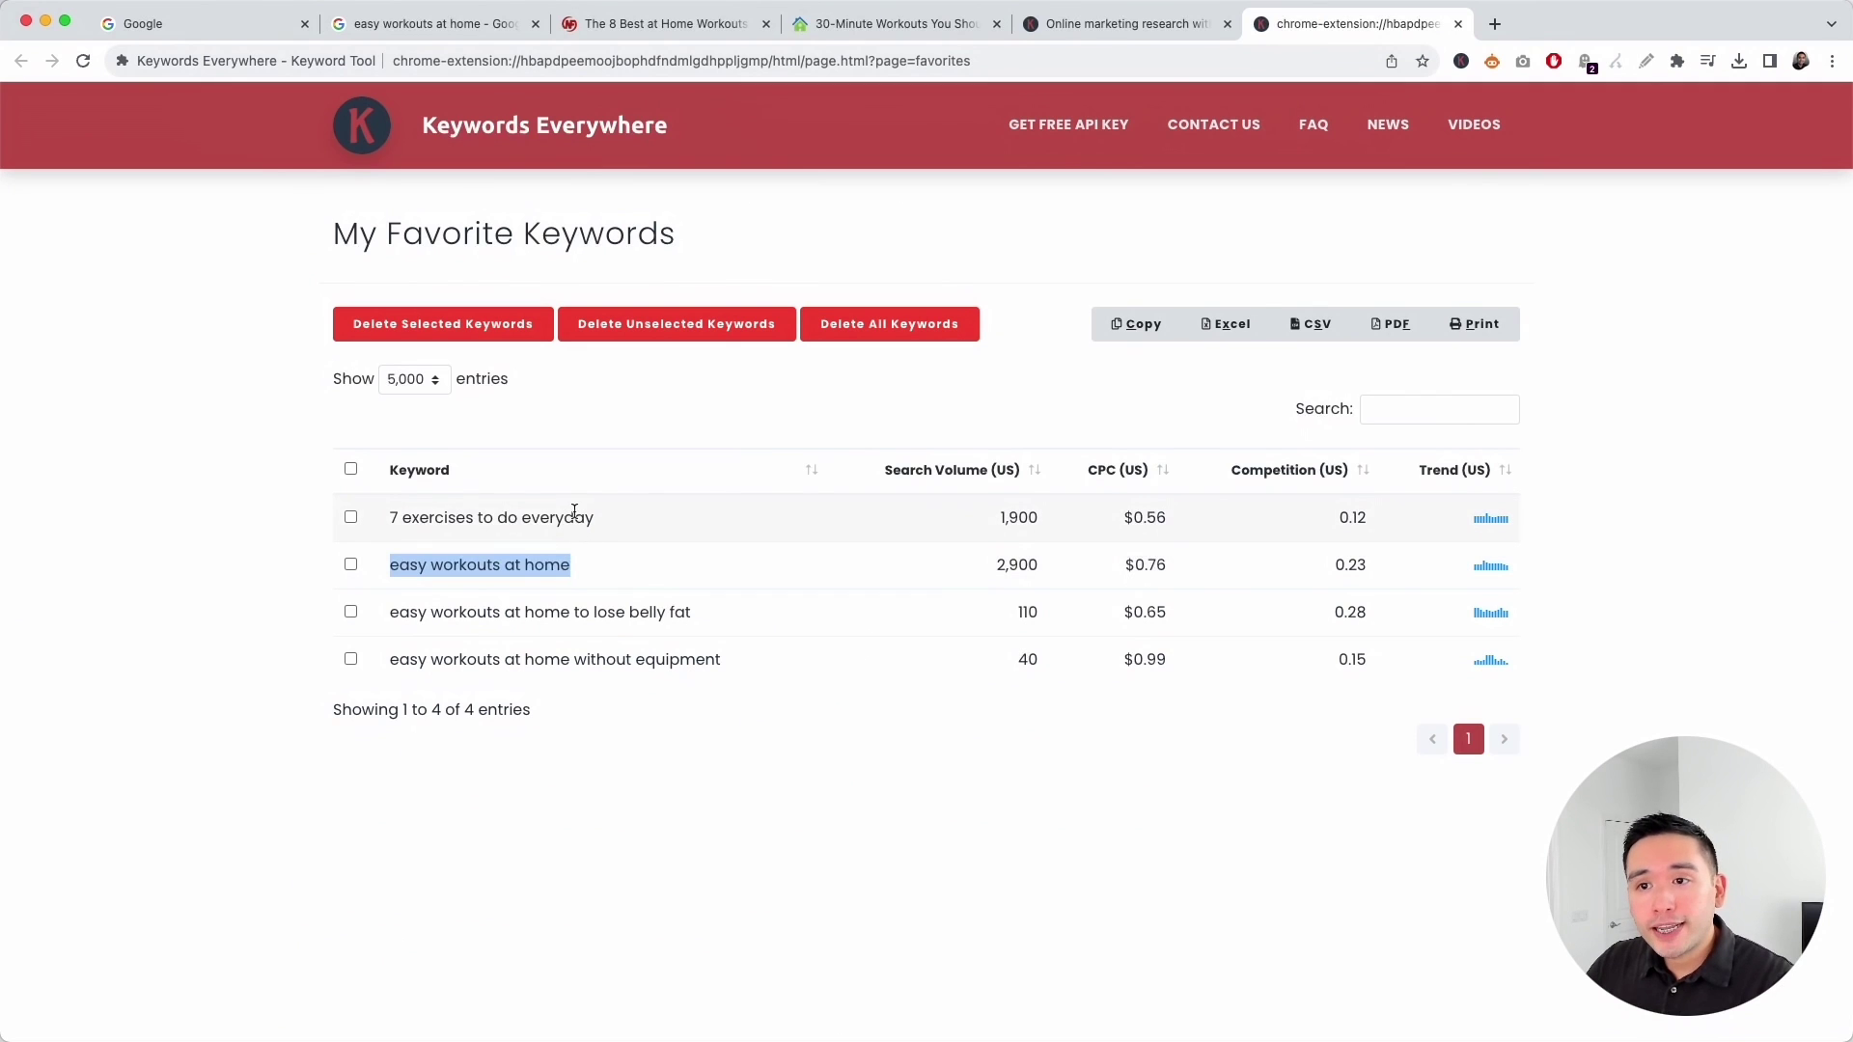
left_click_drag(388, 517, 685, 695)
left_click(687, 731)
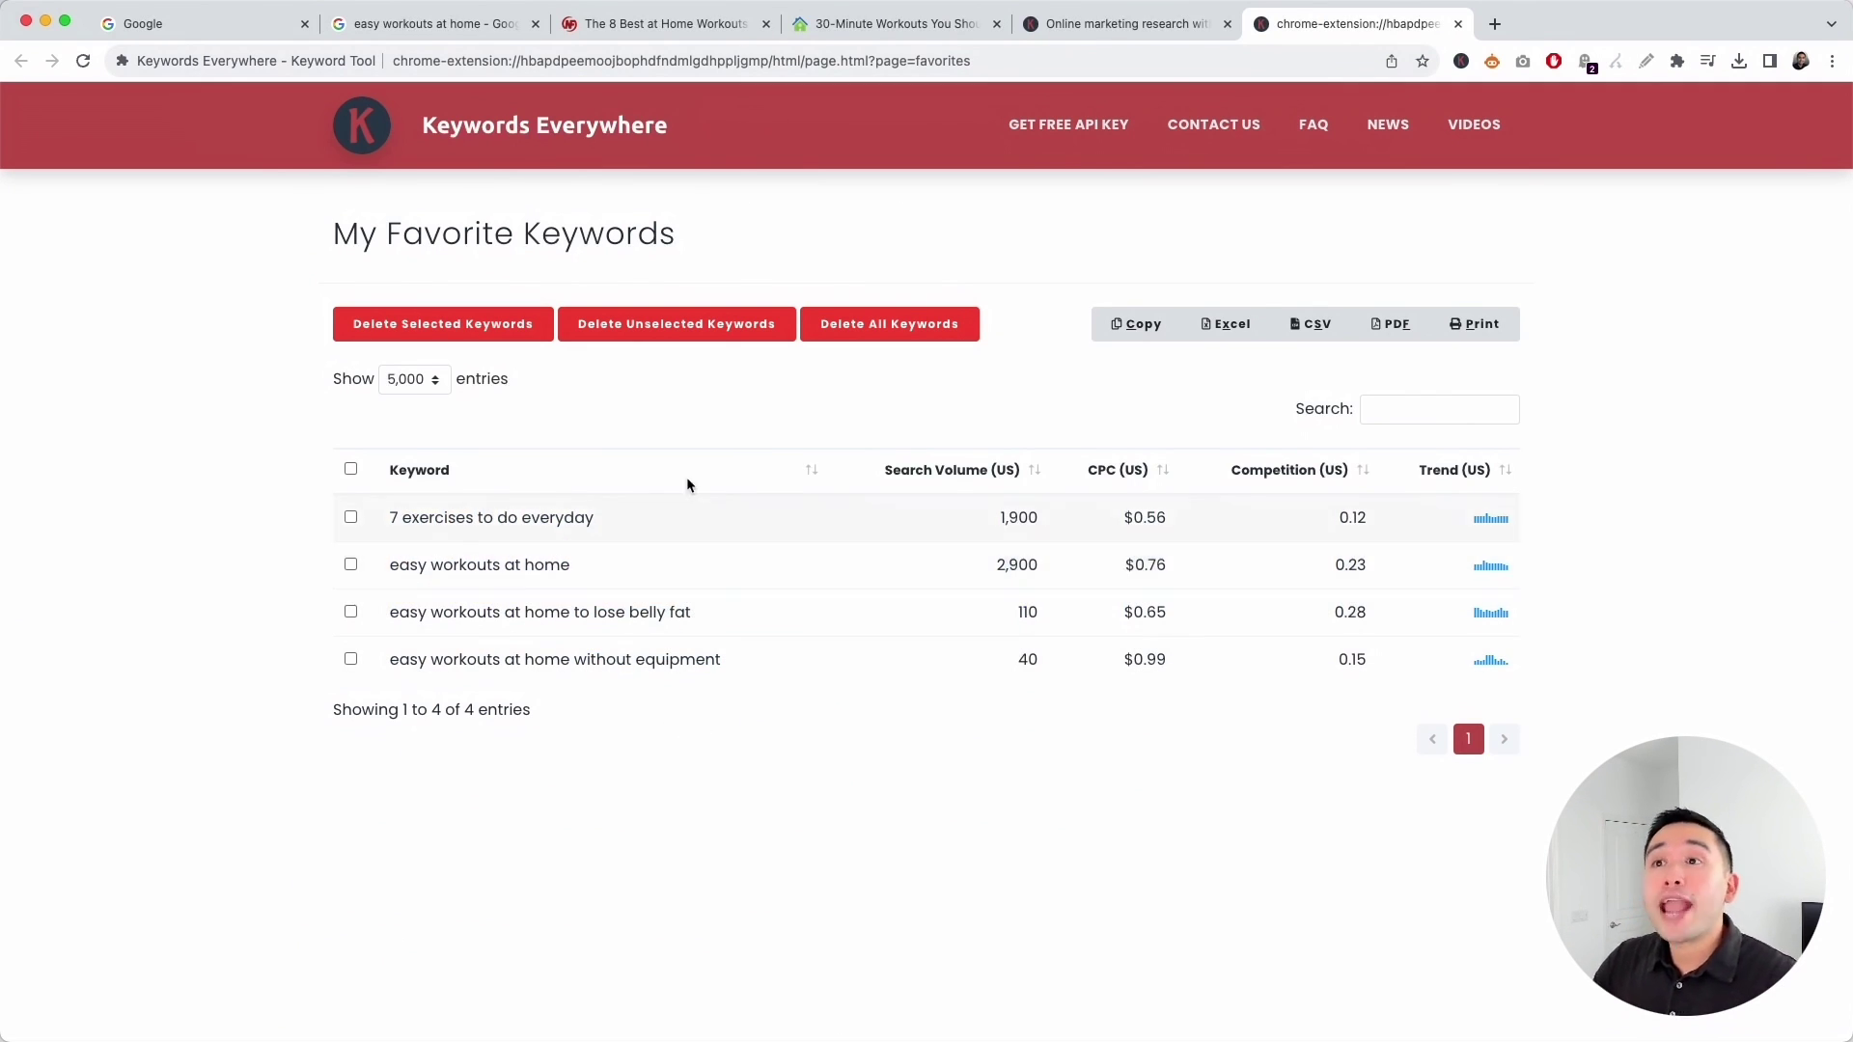
Copy the saved keyword "7 exercises to do everyday" and search Google for it in place of "easy workouts at home".
triple_click(579, 517)
key("super+c")
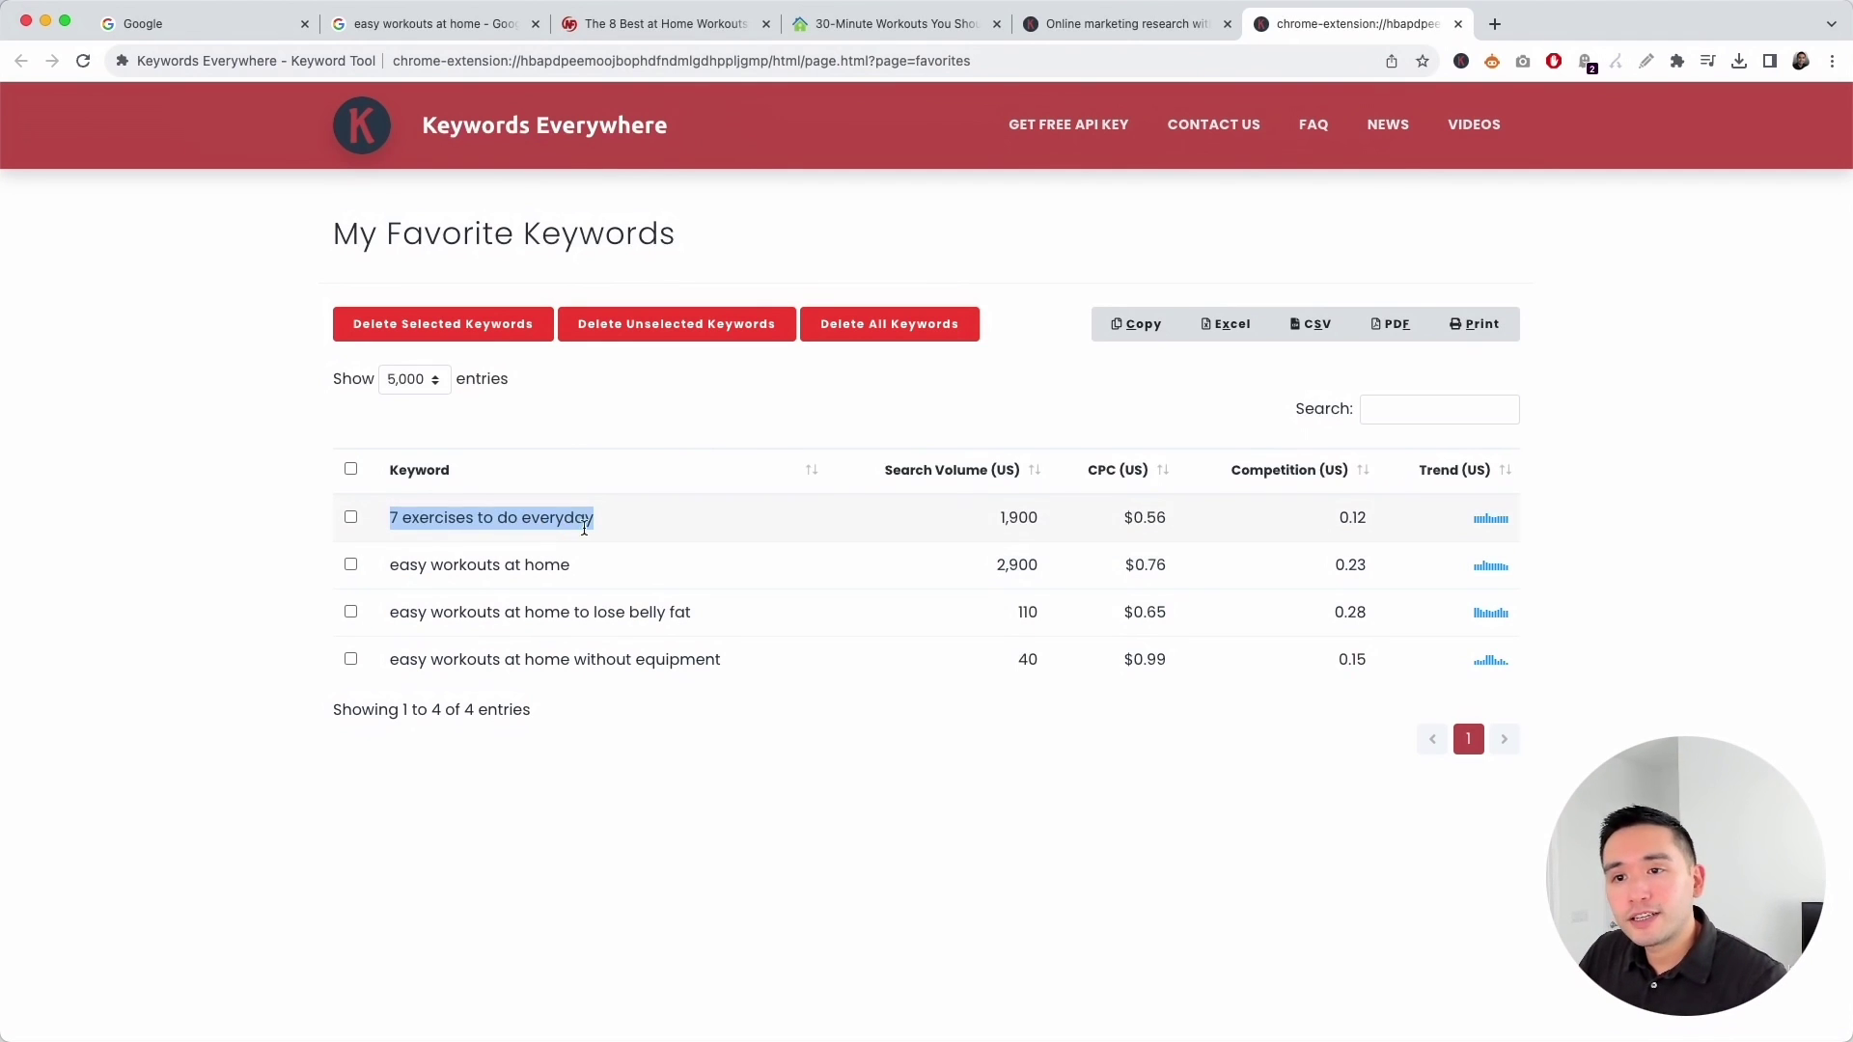
left_click(483, 23)
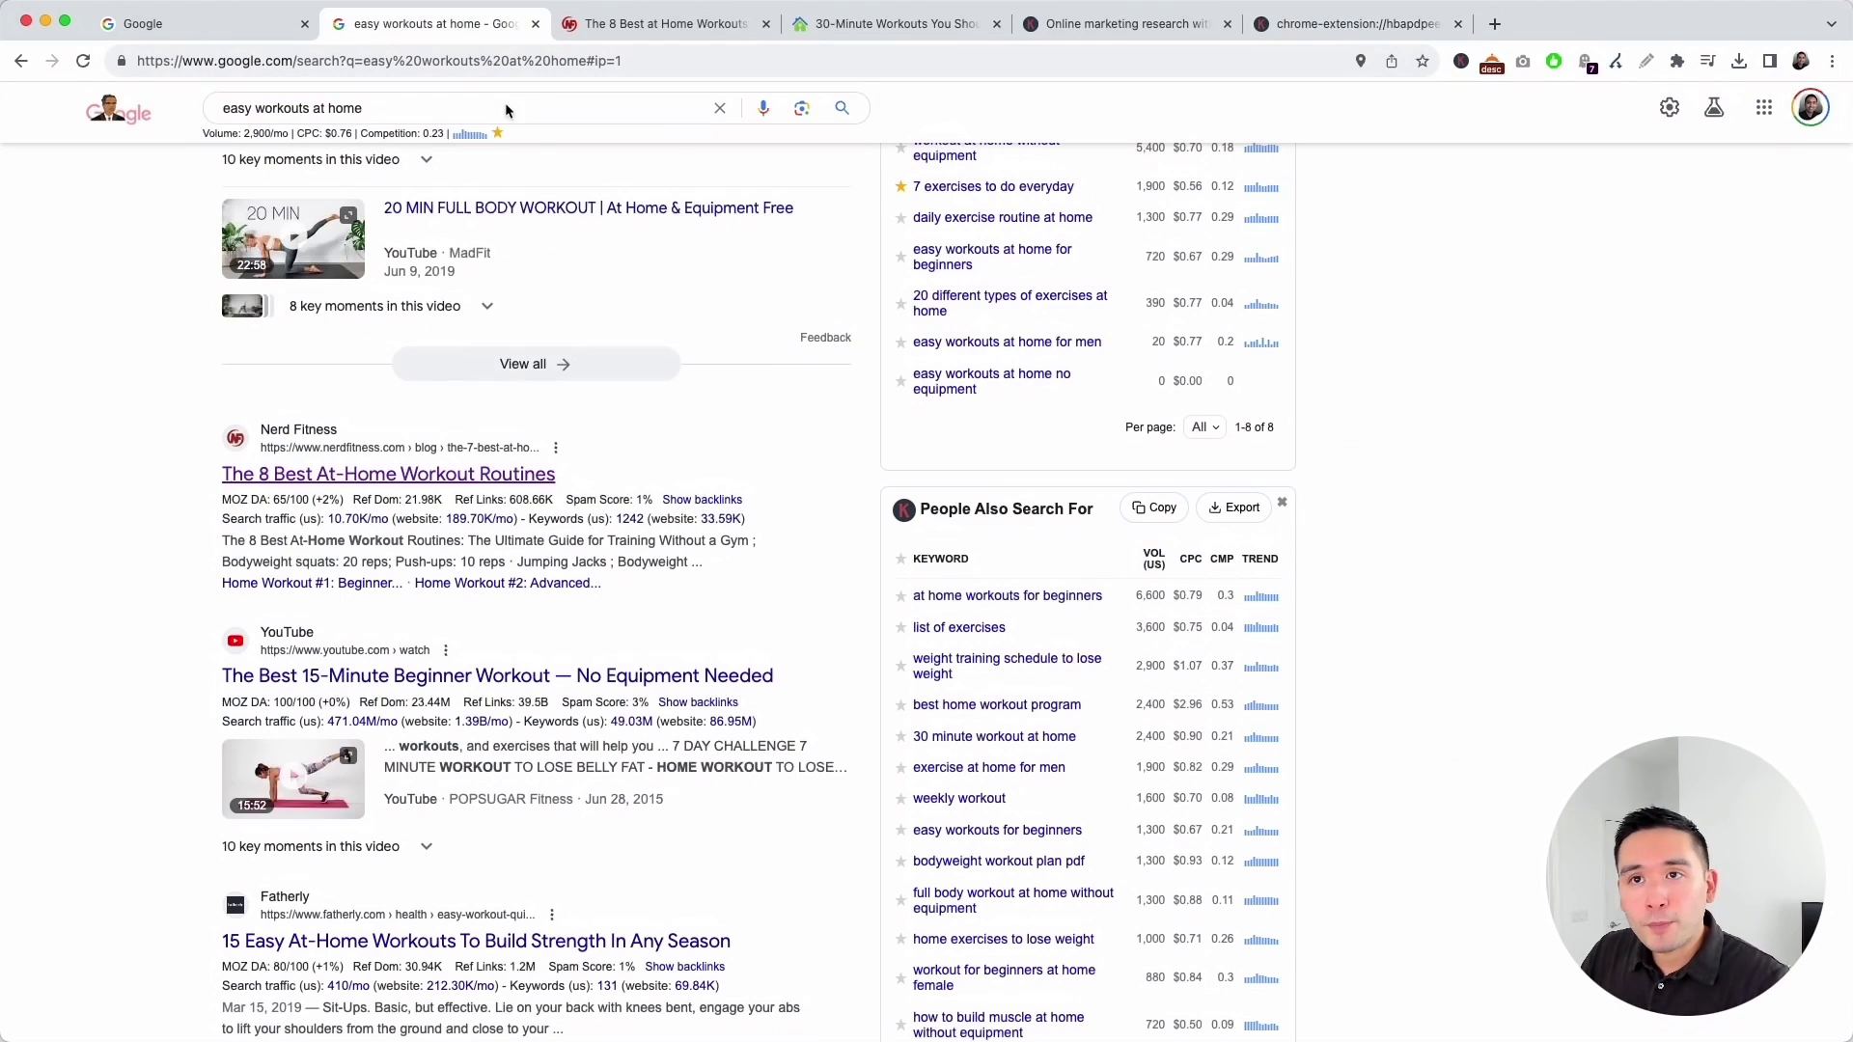
triple_click(490, 110)
key("super+v")
key("Return")
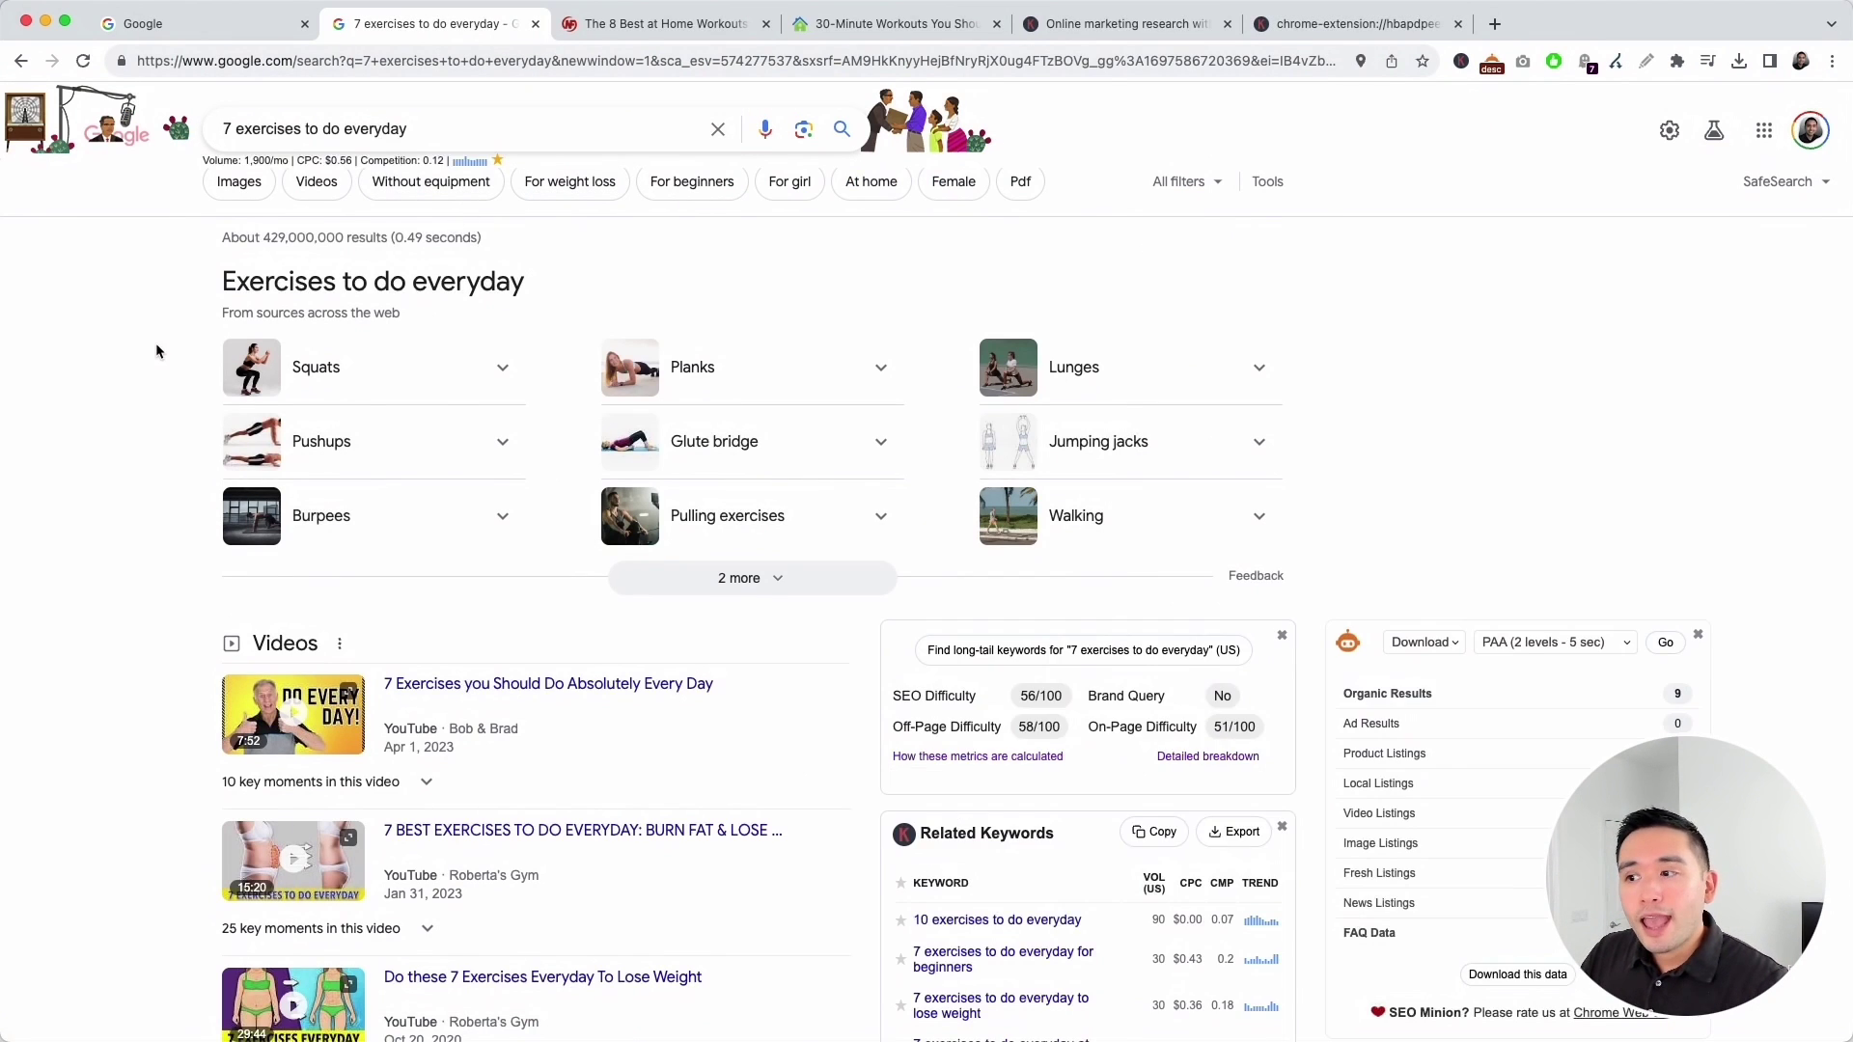
Open the Allplants result "7 EXERCISES YOU SHOULD DO EVERY DAY" from the search results and skim its introduction and first exercises.
scroll(158, 352, "down", 3)
scroll(157, 352, "down", 5)
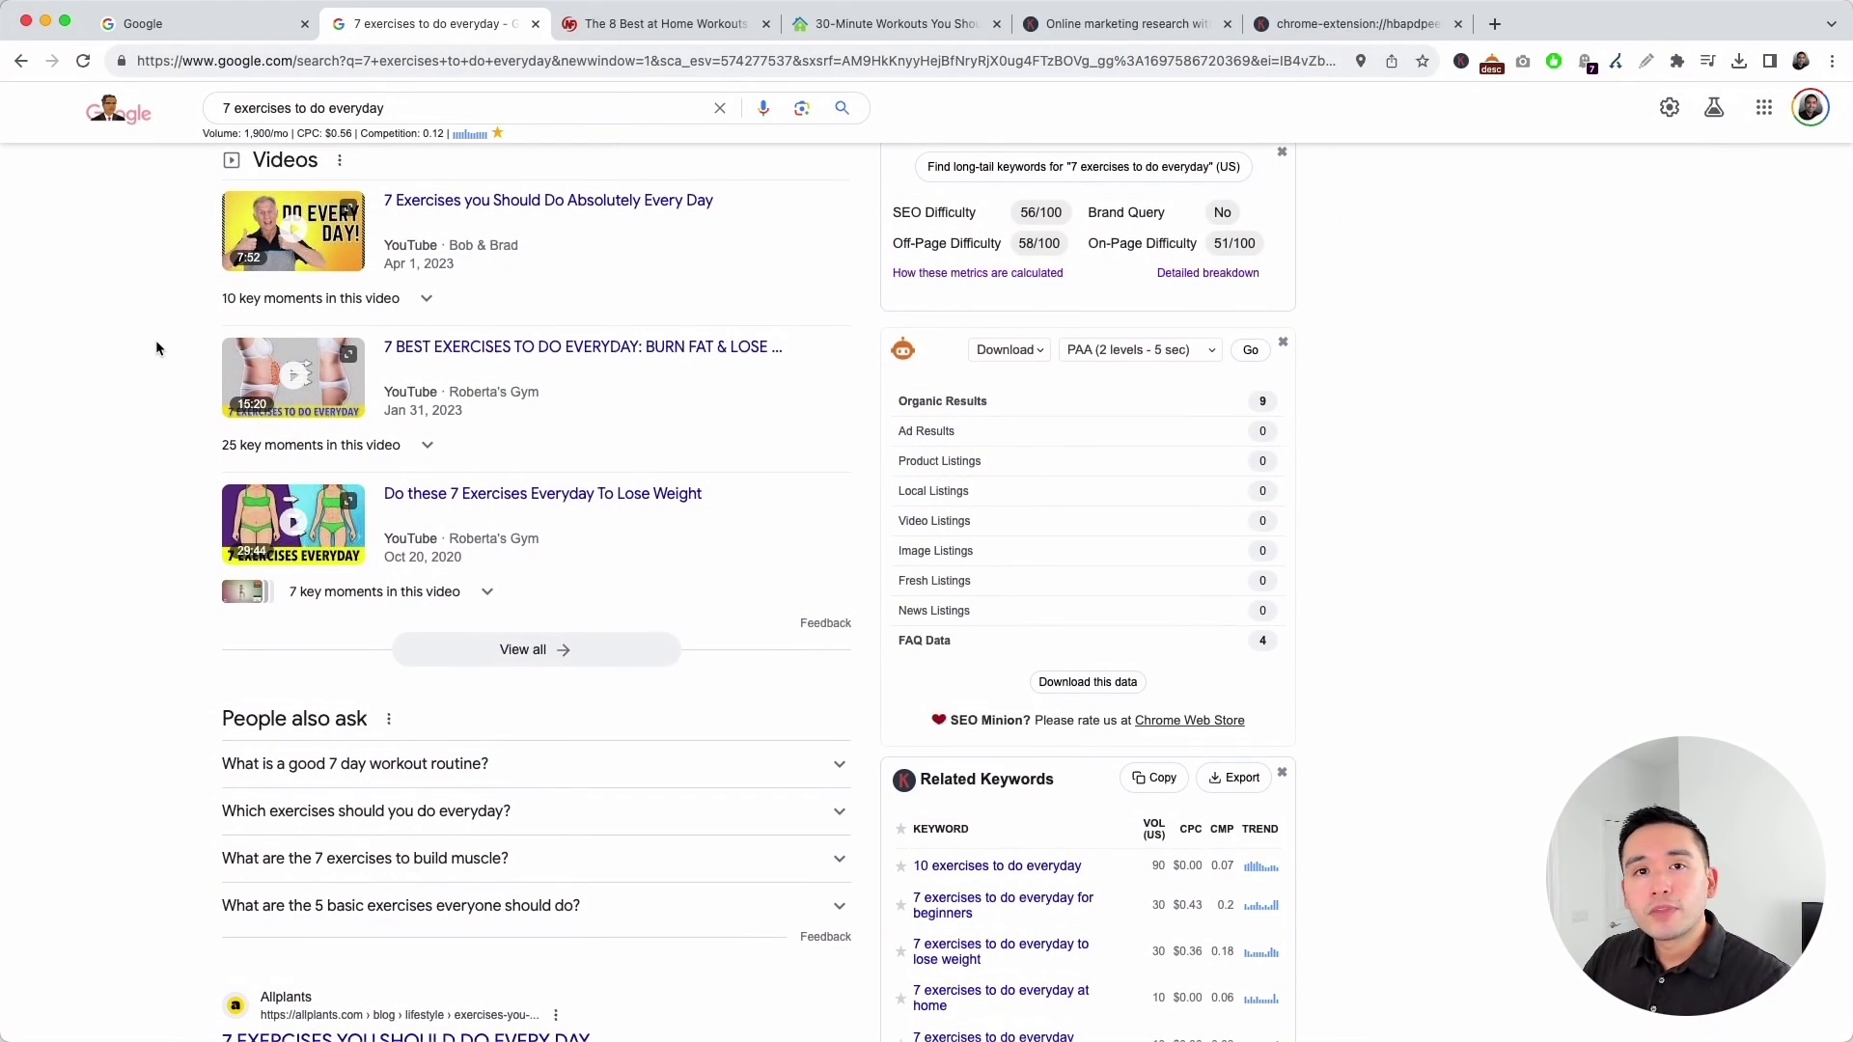
scroll(164, 339, "down", 4)
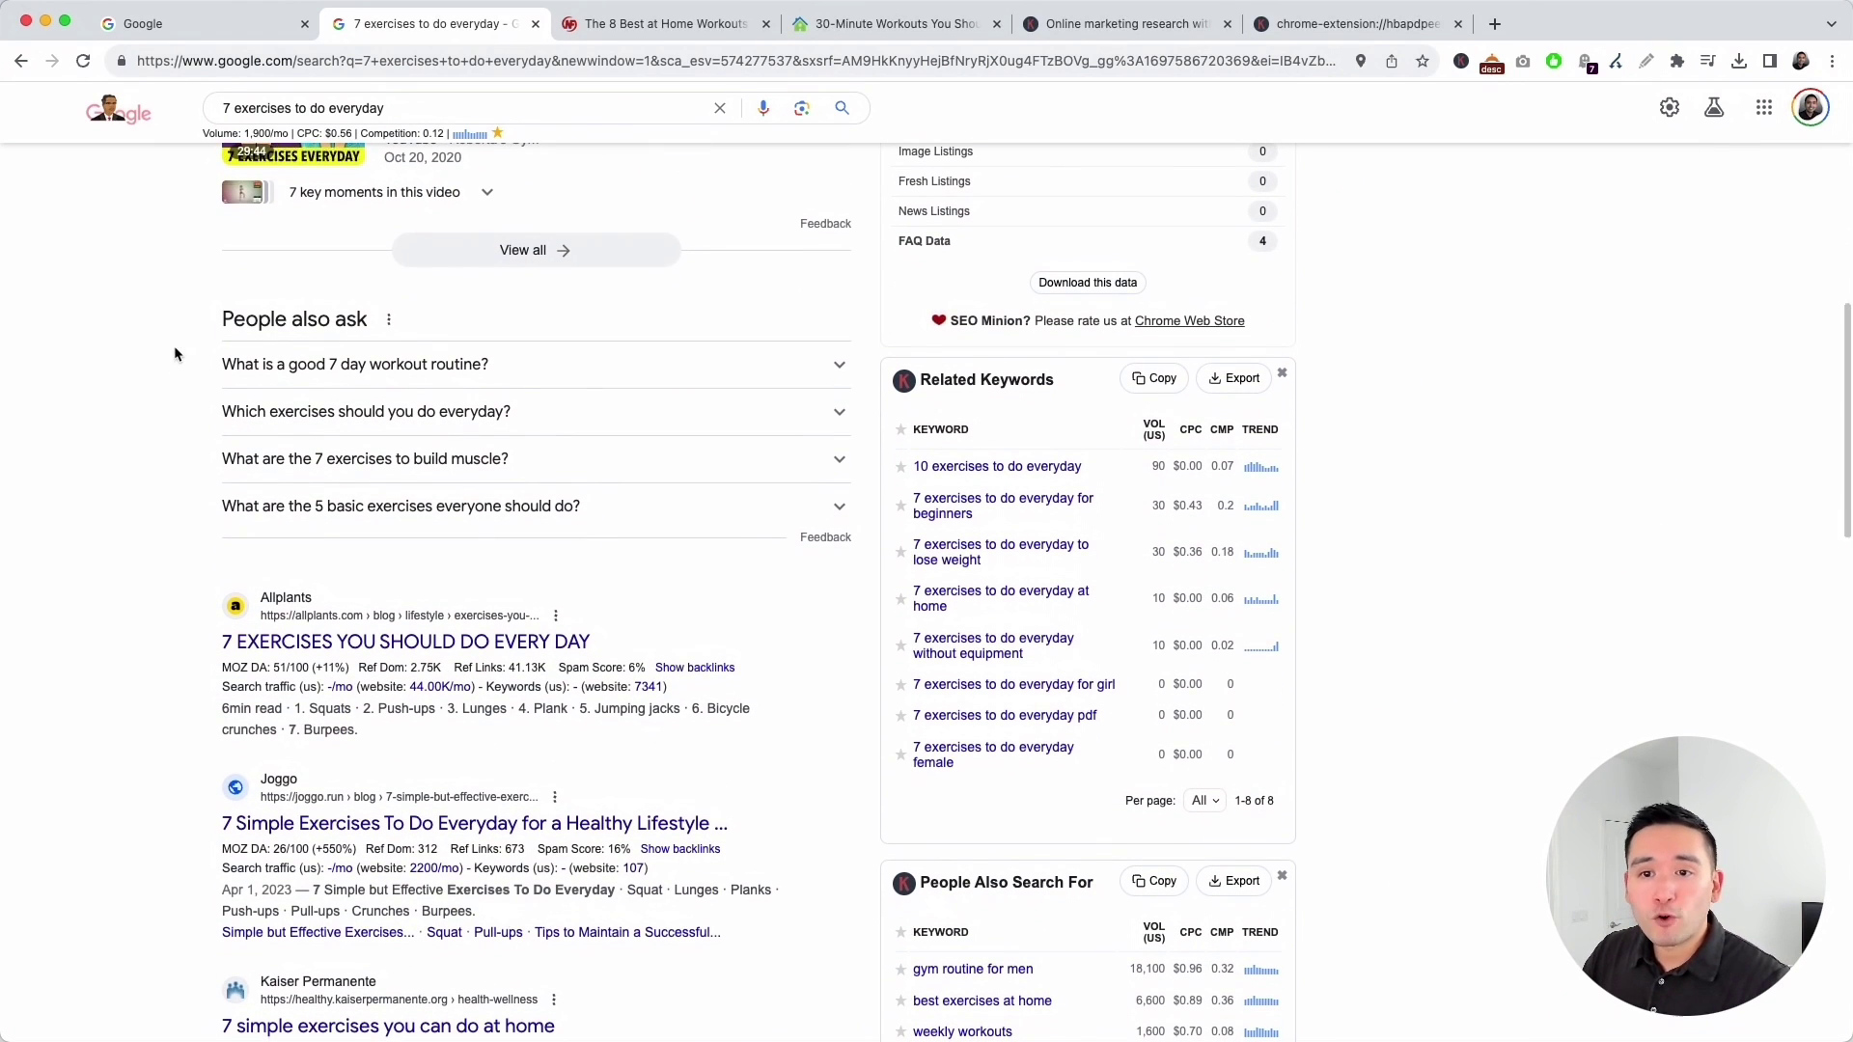
scroll(212, 463, "down", 2)
left_click(440, 540)
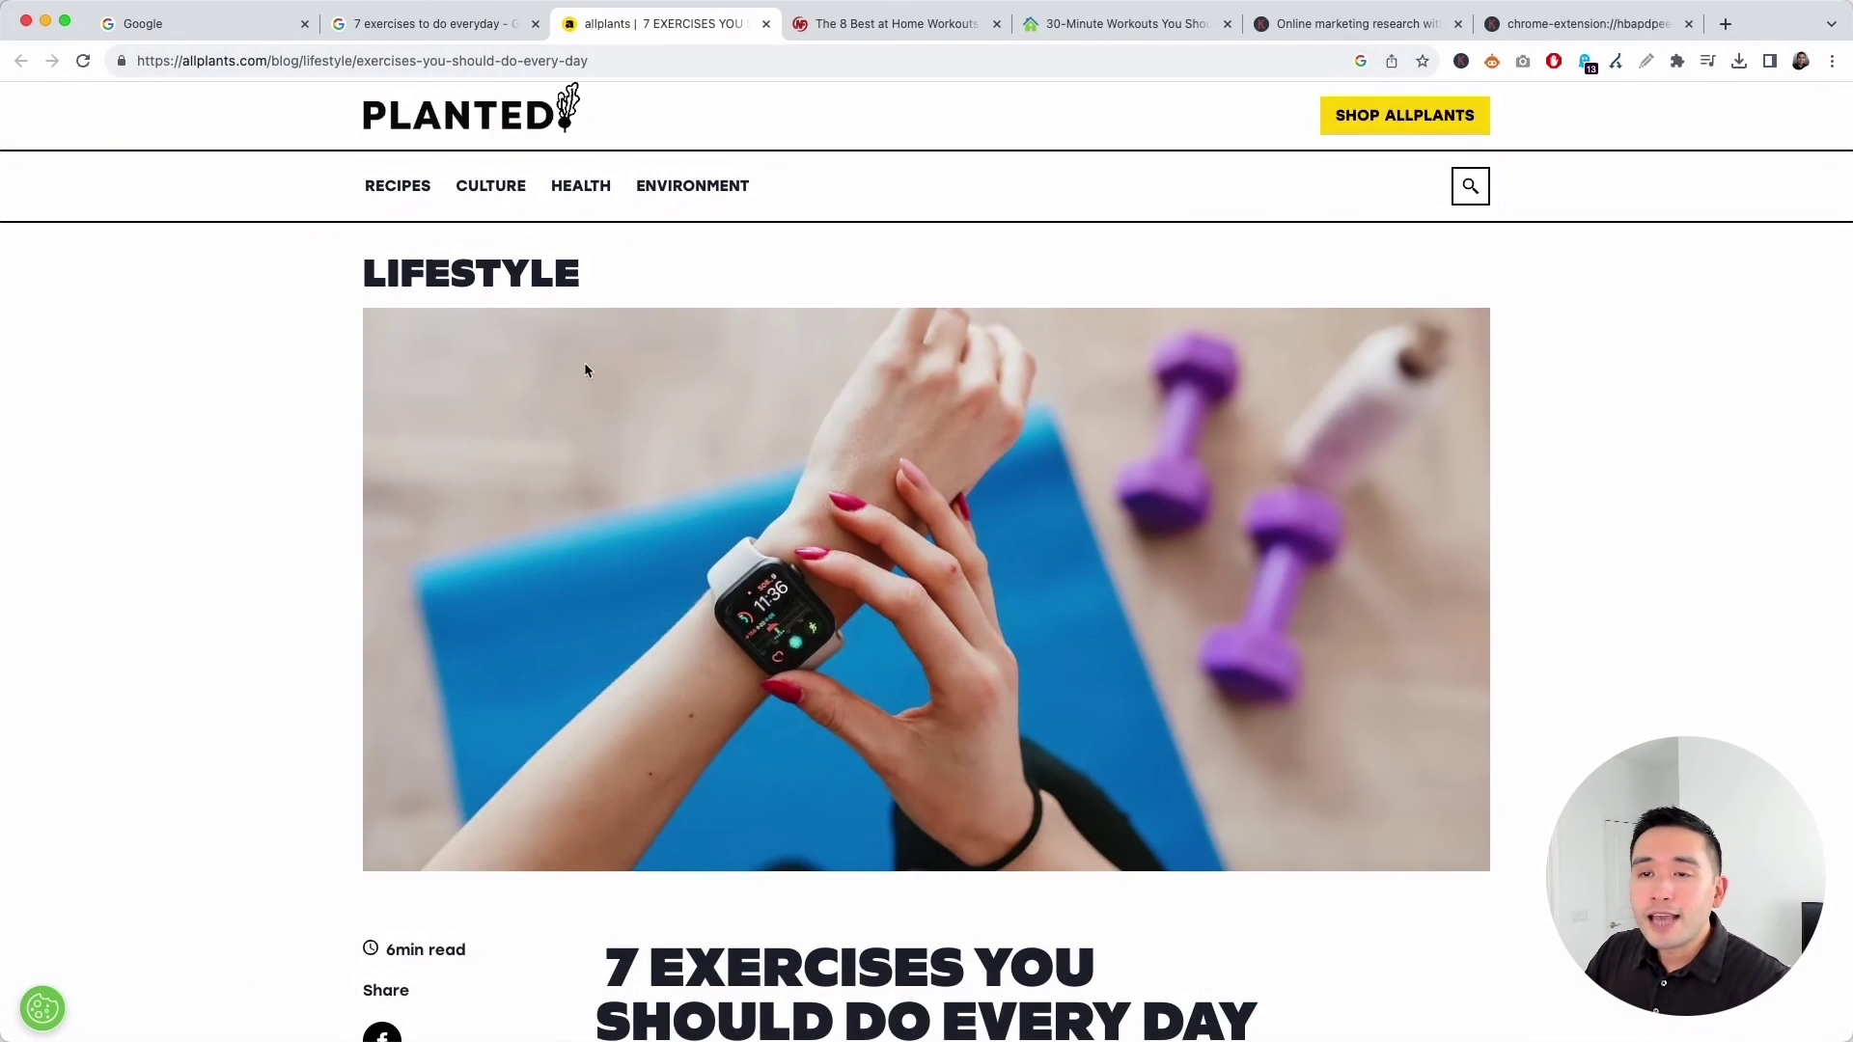
scroll(703, 394, "down", 2)
scroll(703, 394, "down", 8)
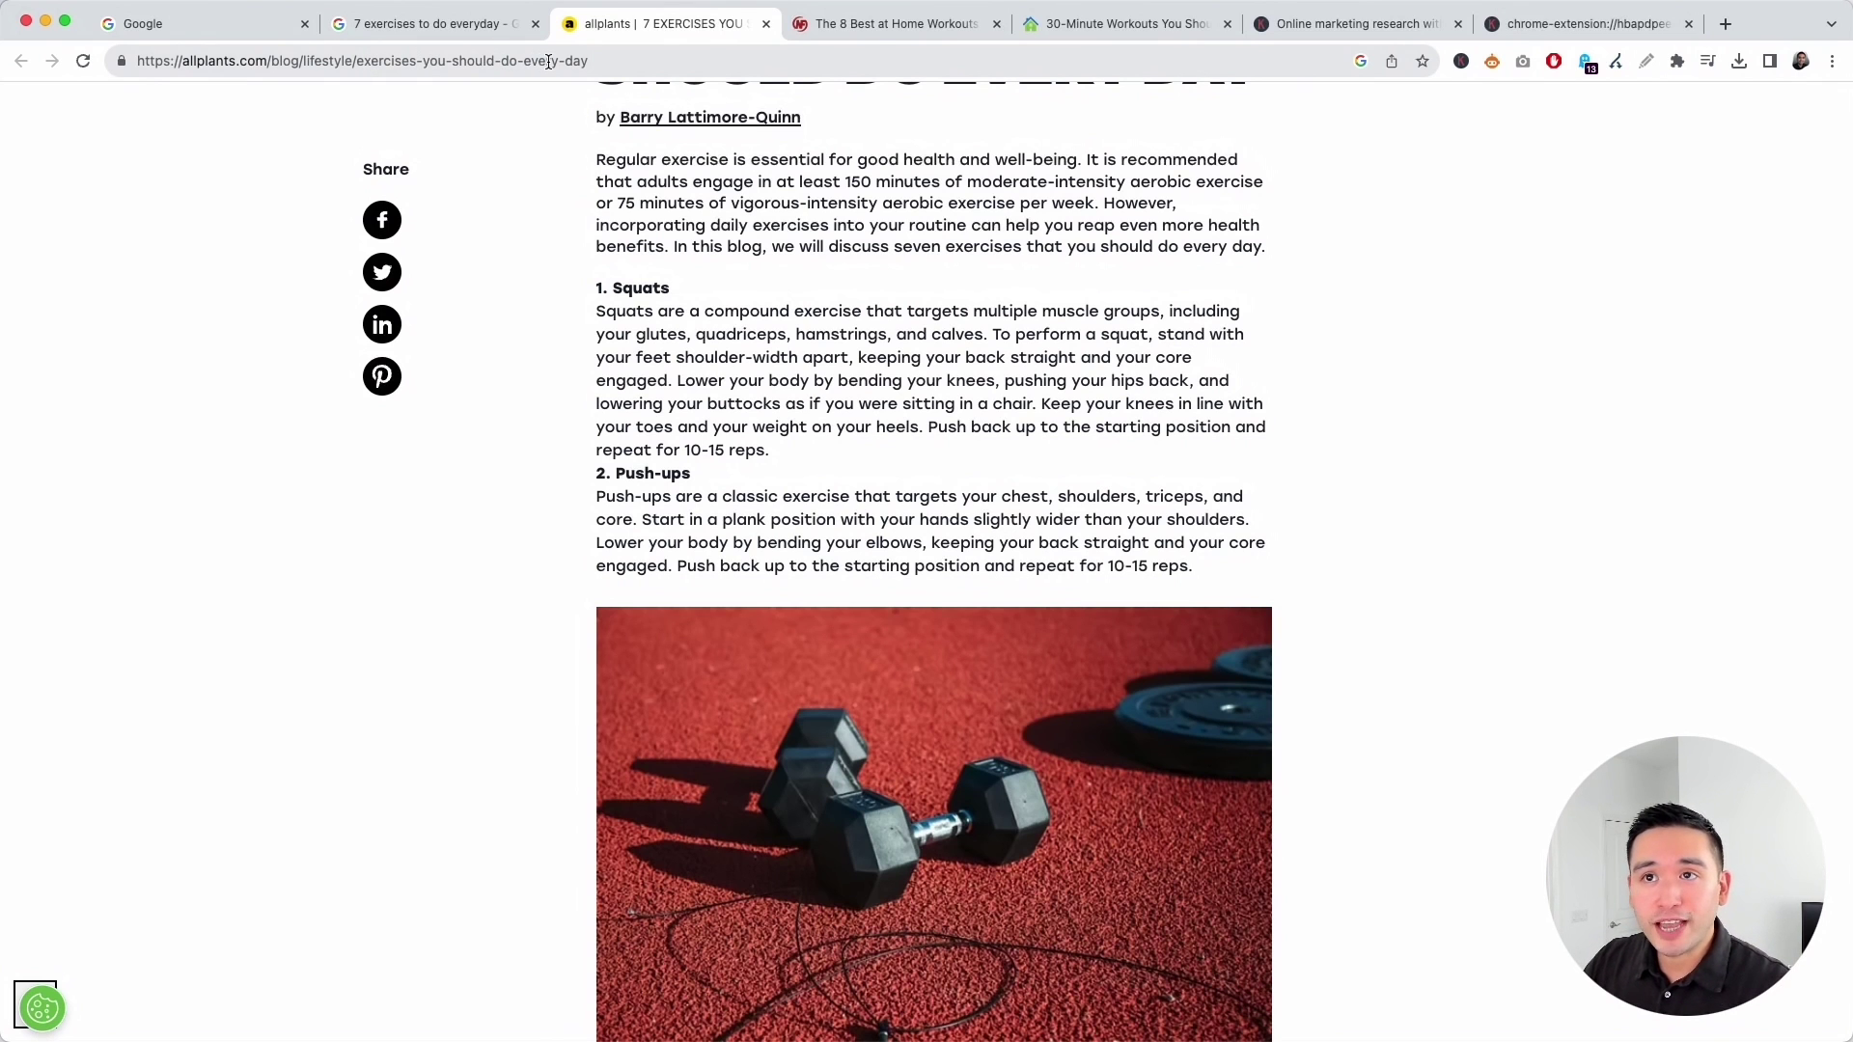
Check the search query on the results page again, return to the Allplants article and skim all of its numbered exercises.
left_click(469, 23)
scroll(229, 108, "up", 2)
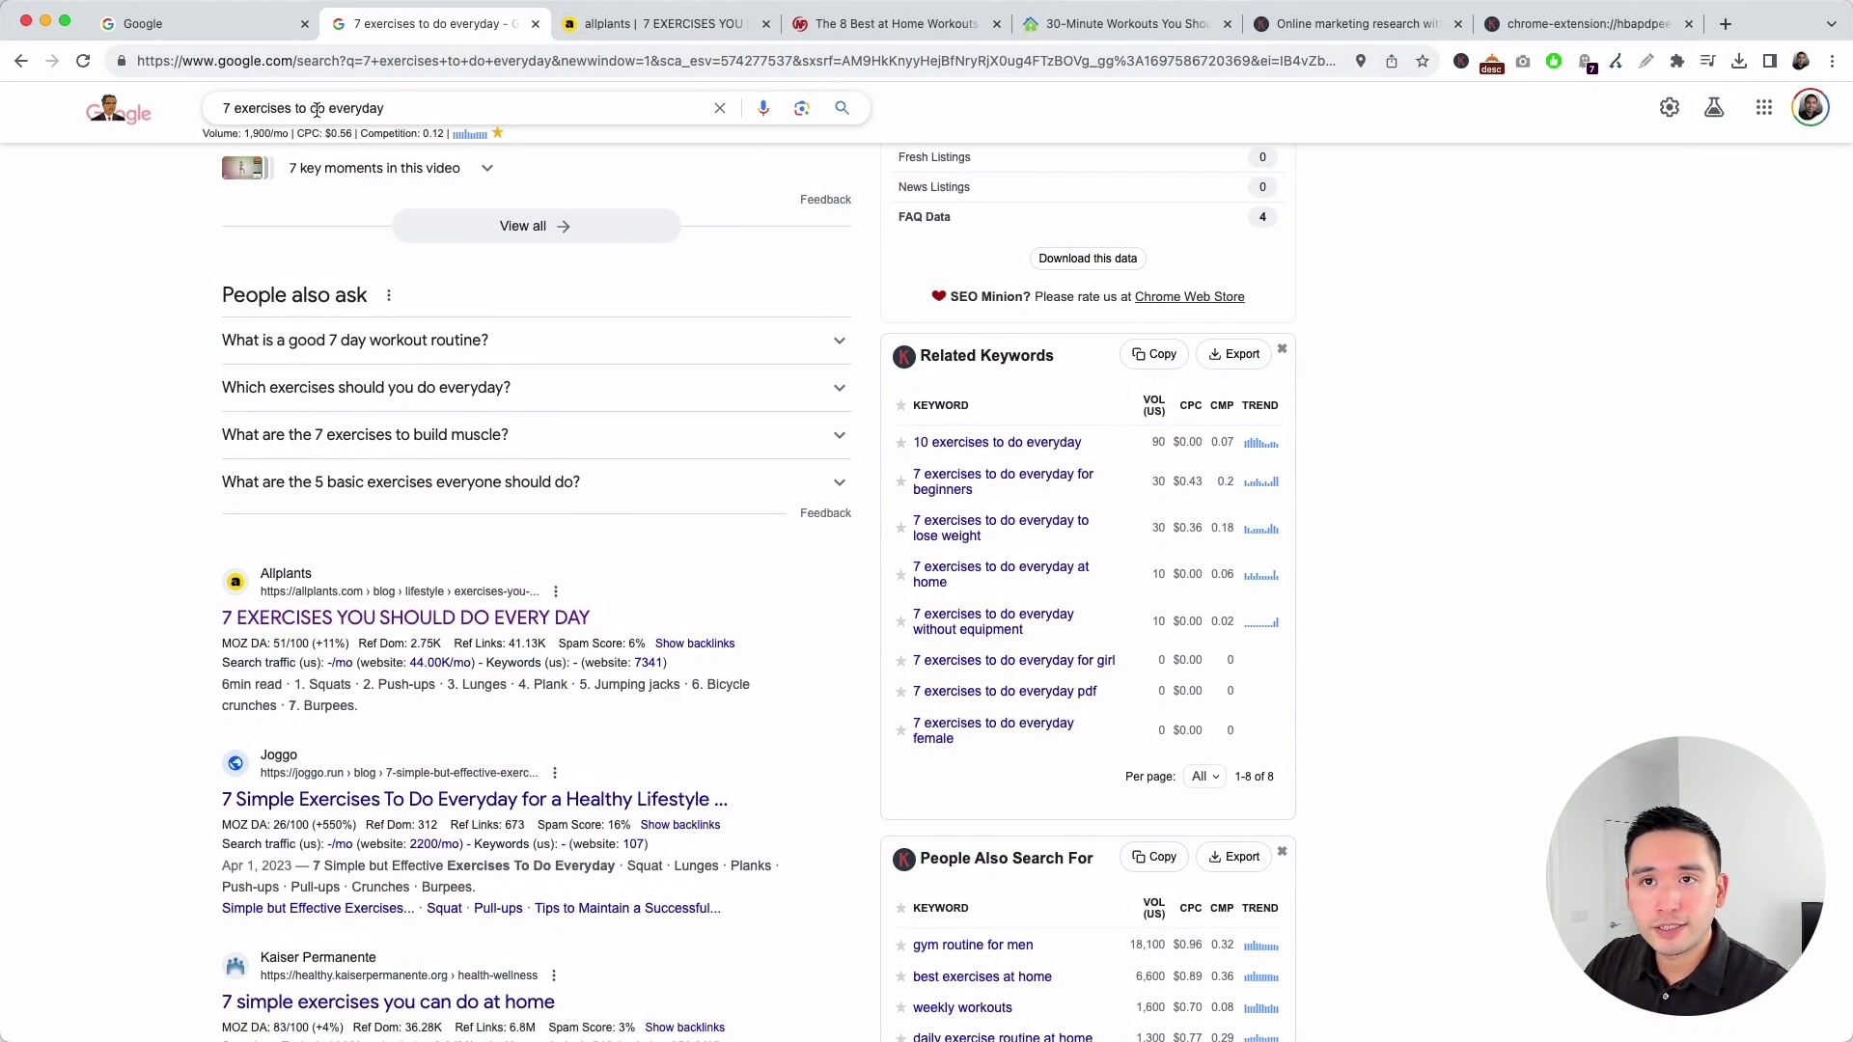
left_click(618, 23)
scroll(727, 328, "down", 8)
scroll(762, 328, "down", 14)
scroll(644, 598, "up", 4)
scroll(645, 598, "up", 13)
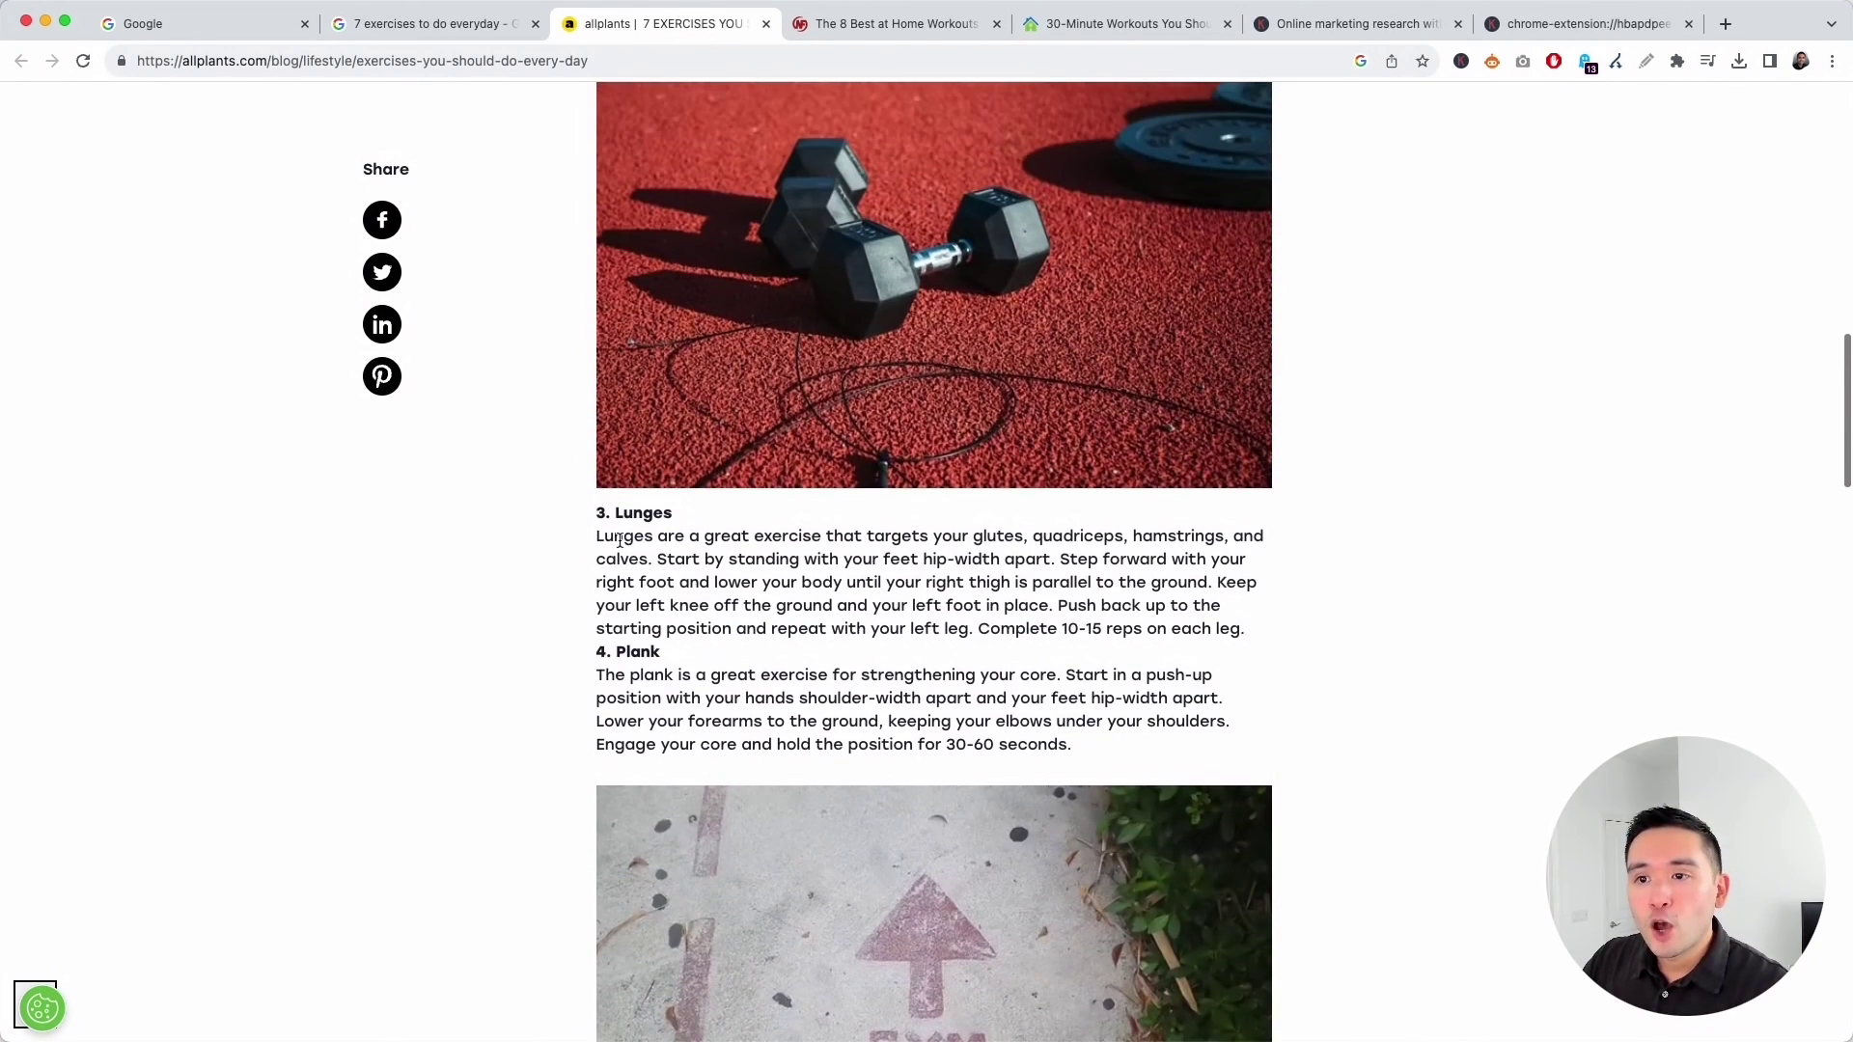
Examine the Allplants descriptions for Lunges and Plank, skim the surrounding exercises and highlight the article's title.
left_click_drag(604, 536, 849, 629)
left_click_drag(643, 680, 942, 745)
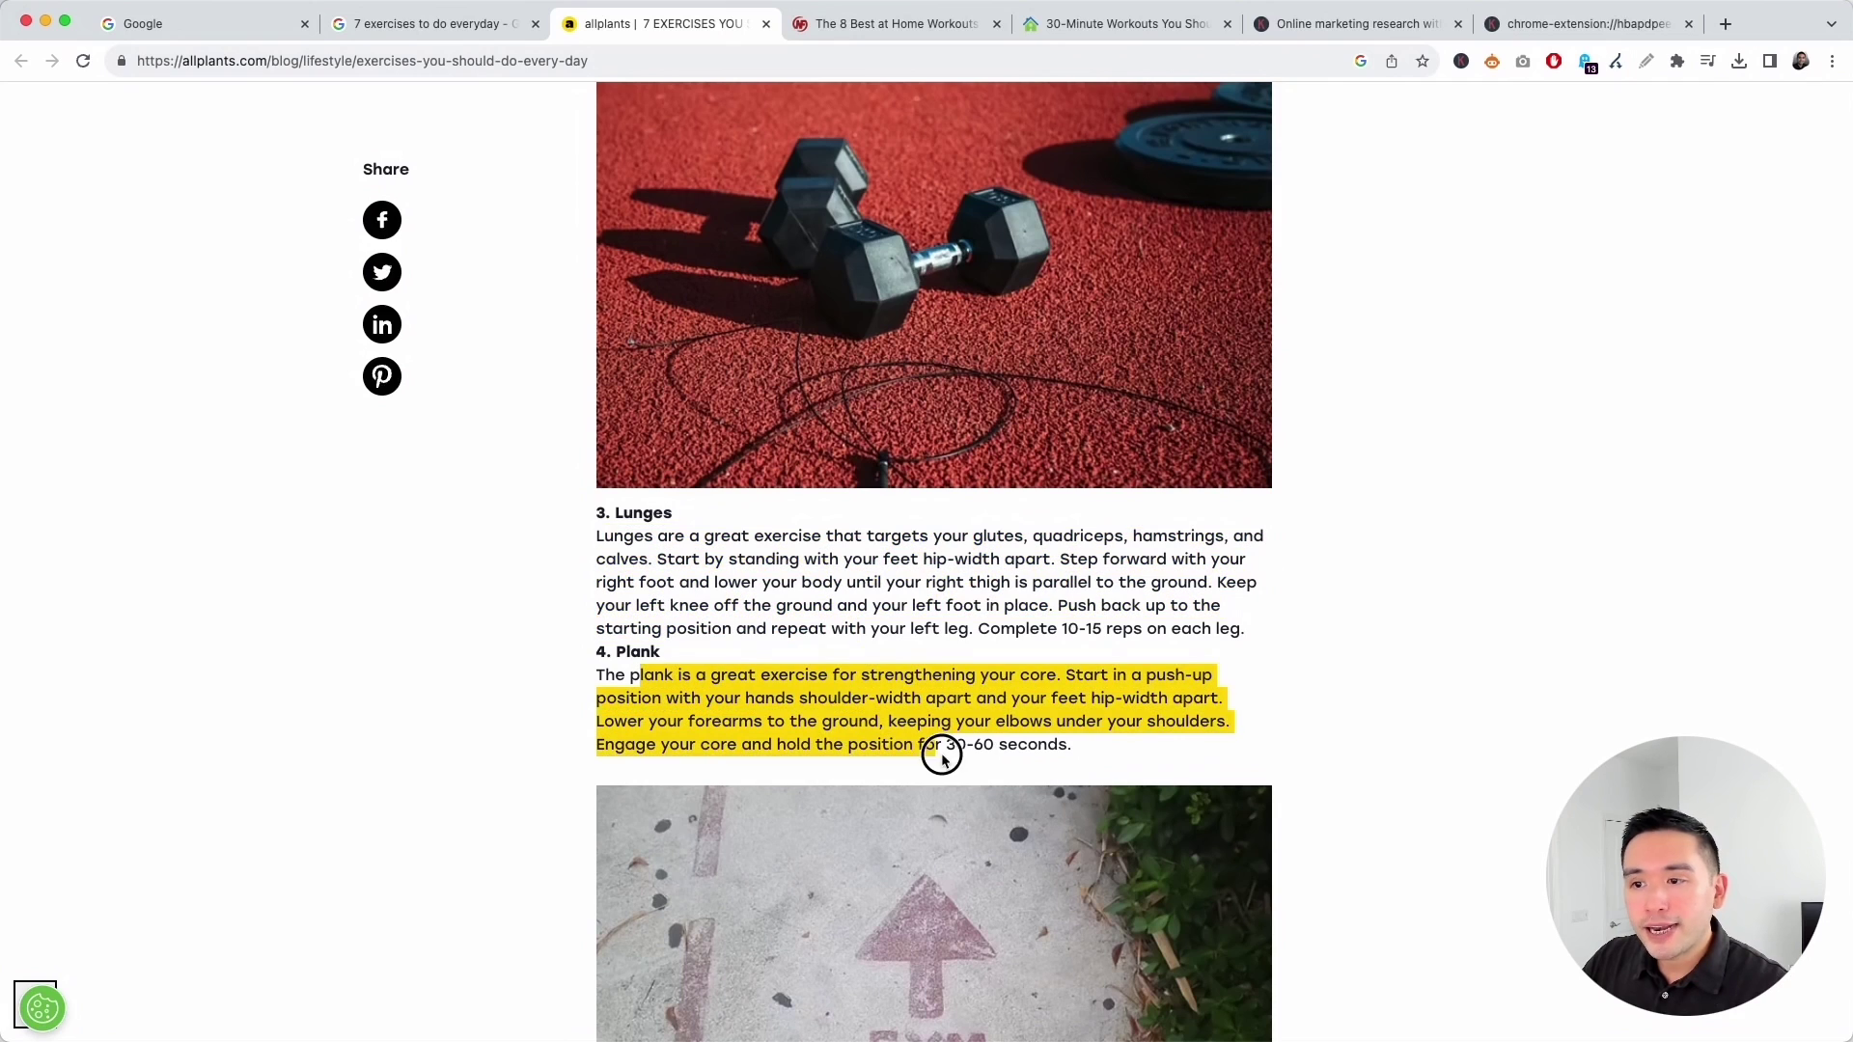
scroll(869, 603, "down", 3)
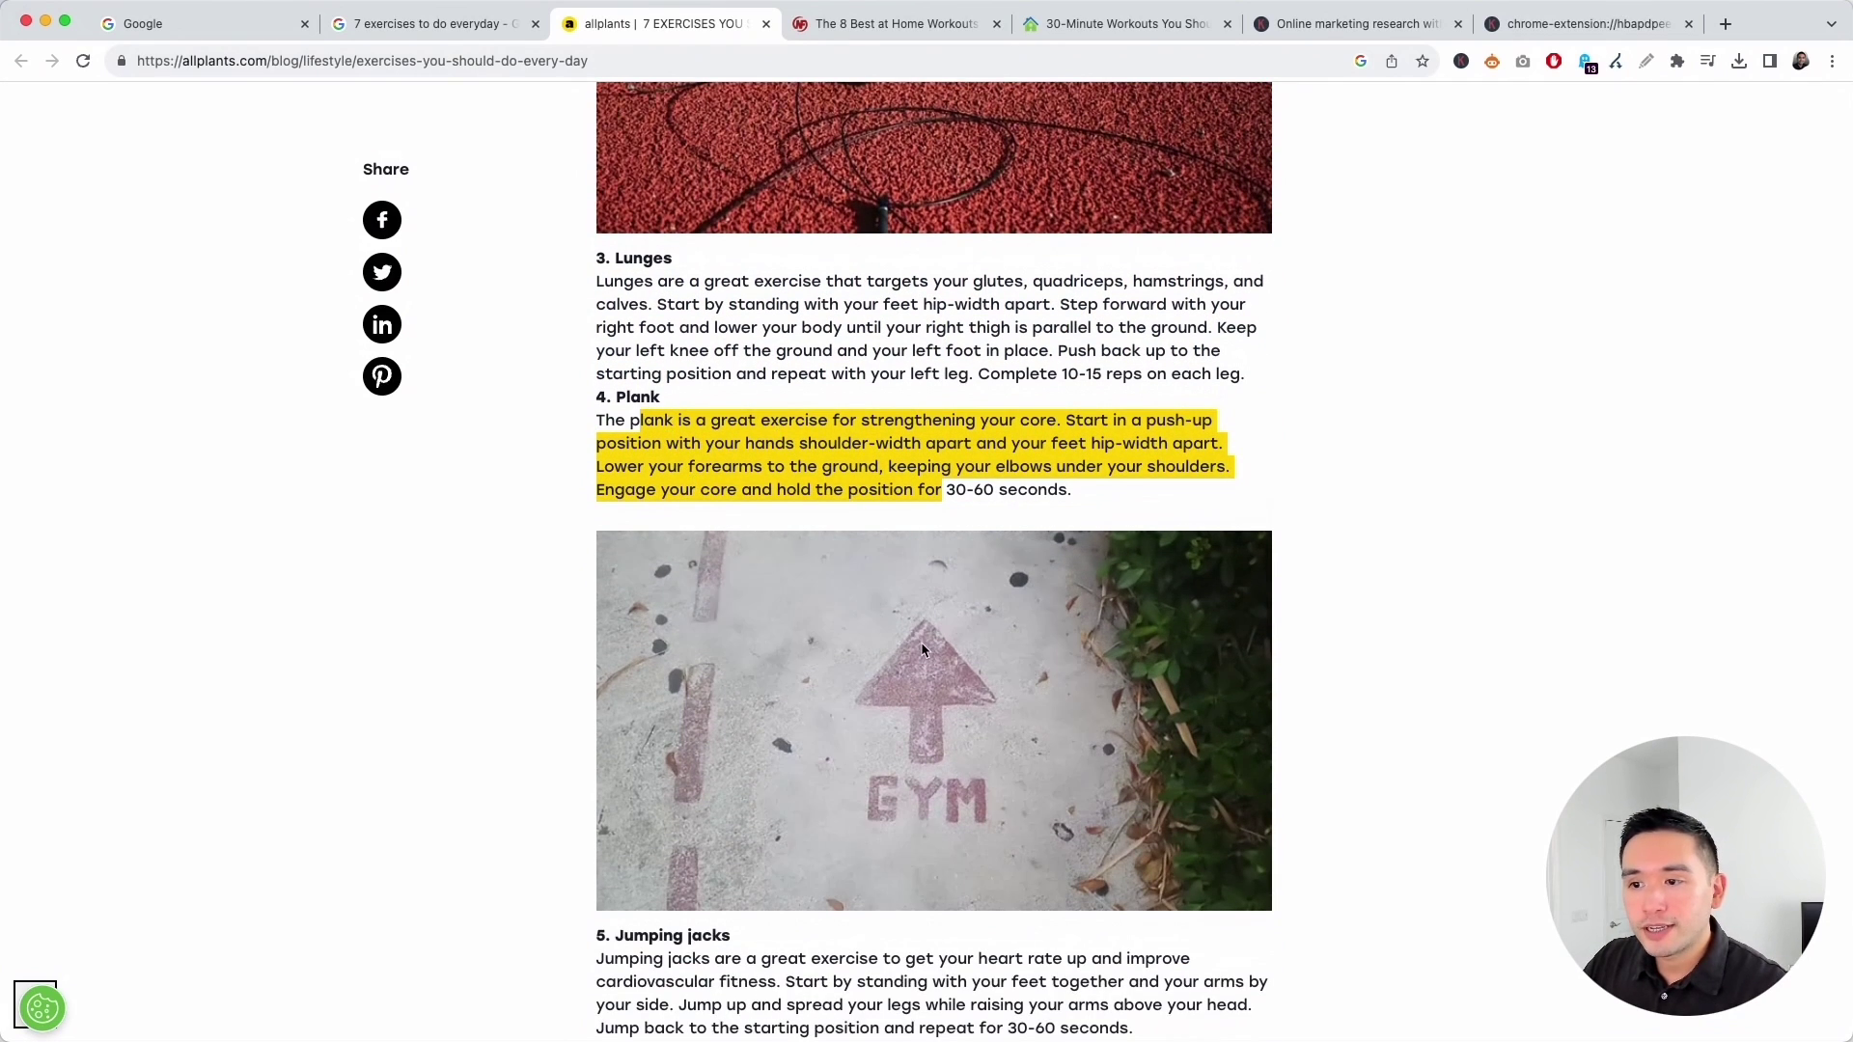
scroll(921, 640, "down", 6)
scroll(921, 641, "up", 13)
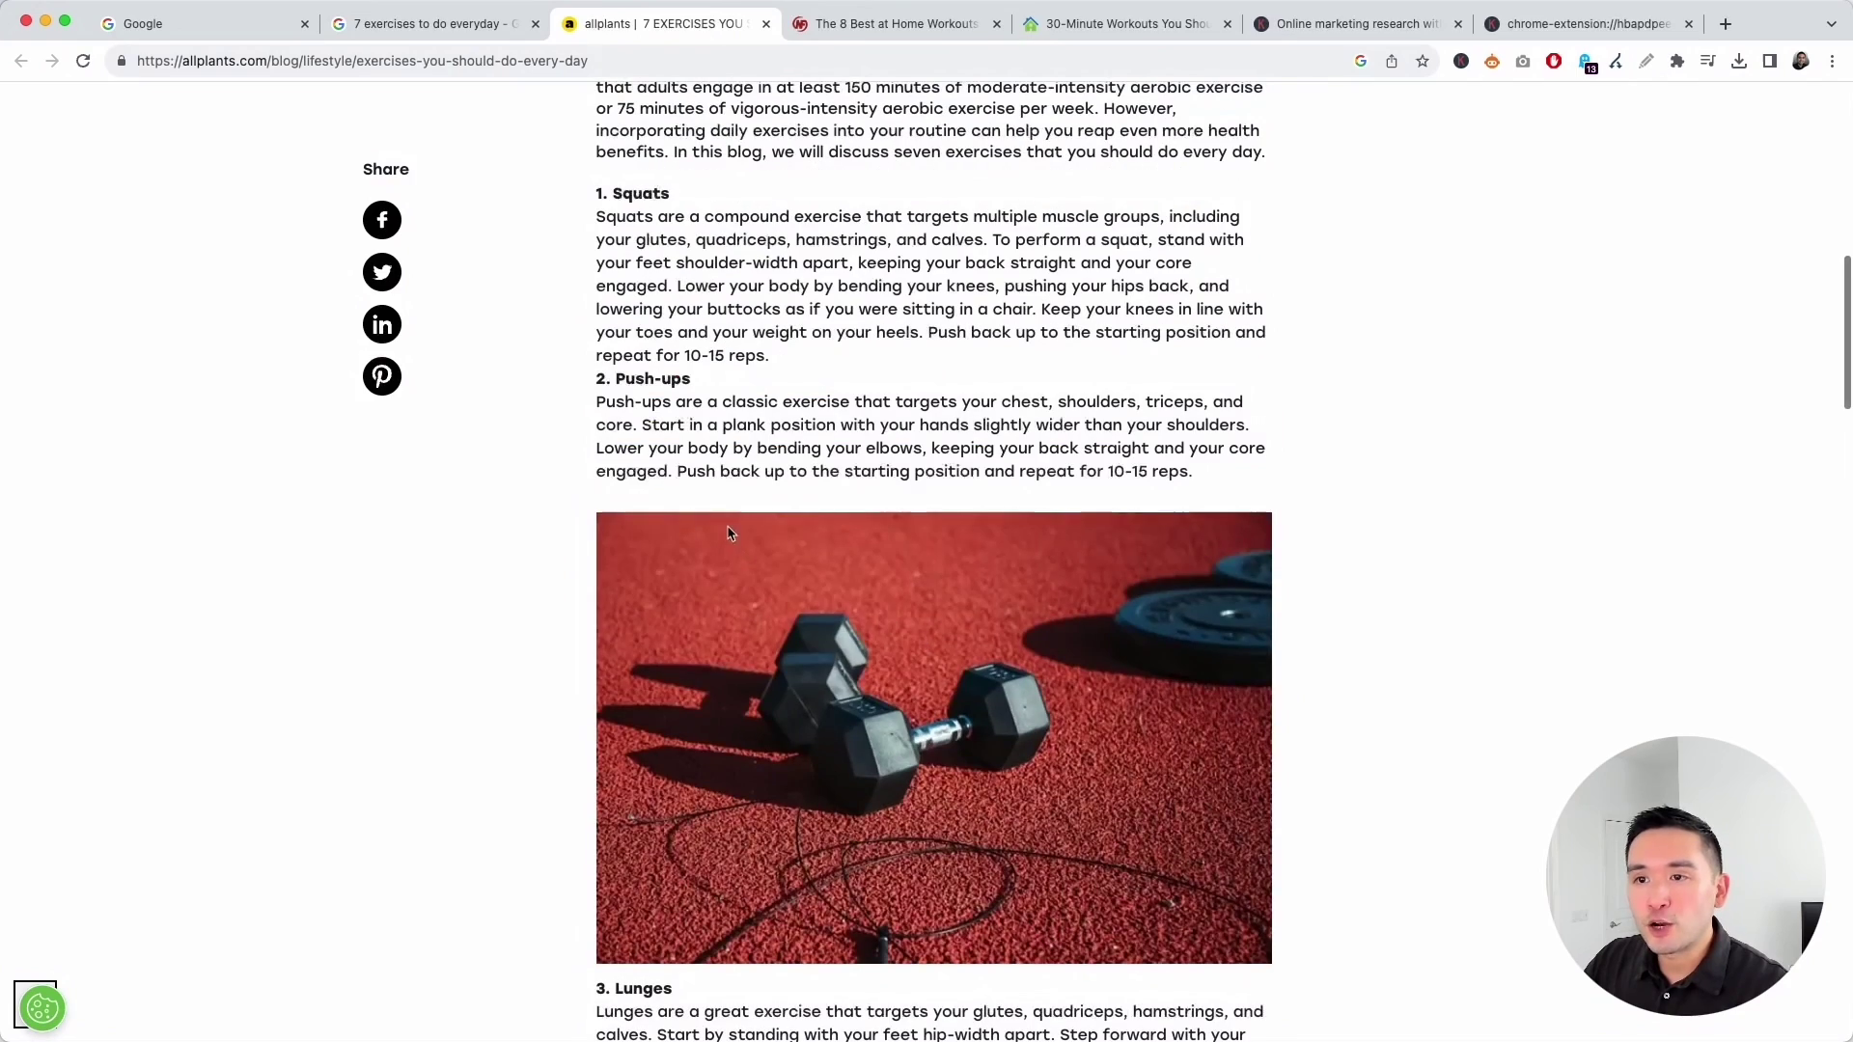
scroll(729, 579, "up", 4)
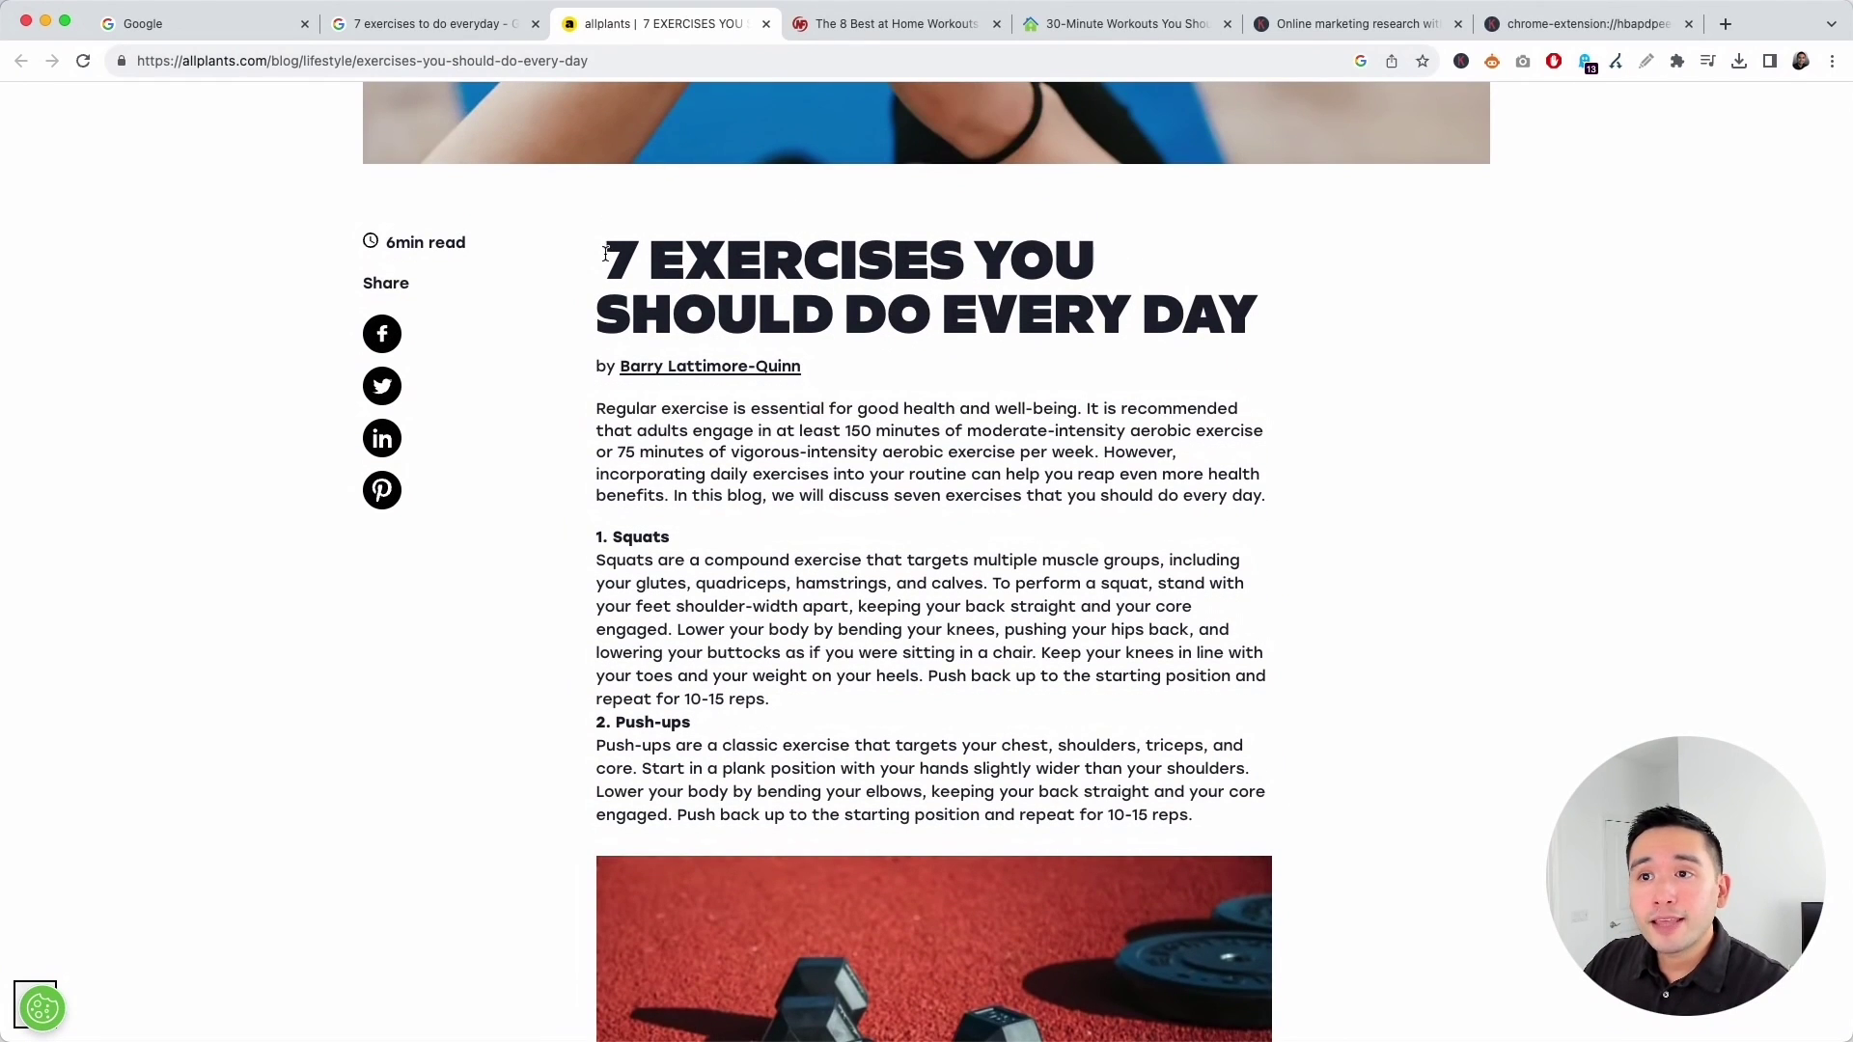
left_click_drag(605, 253, 1270, 330)
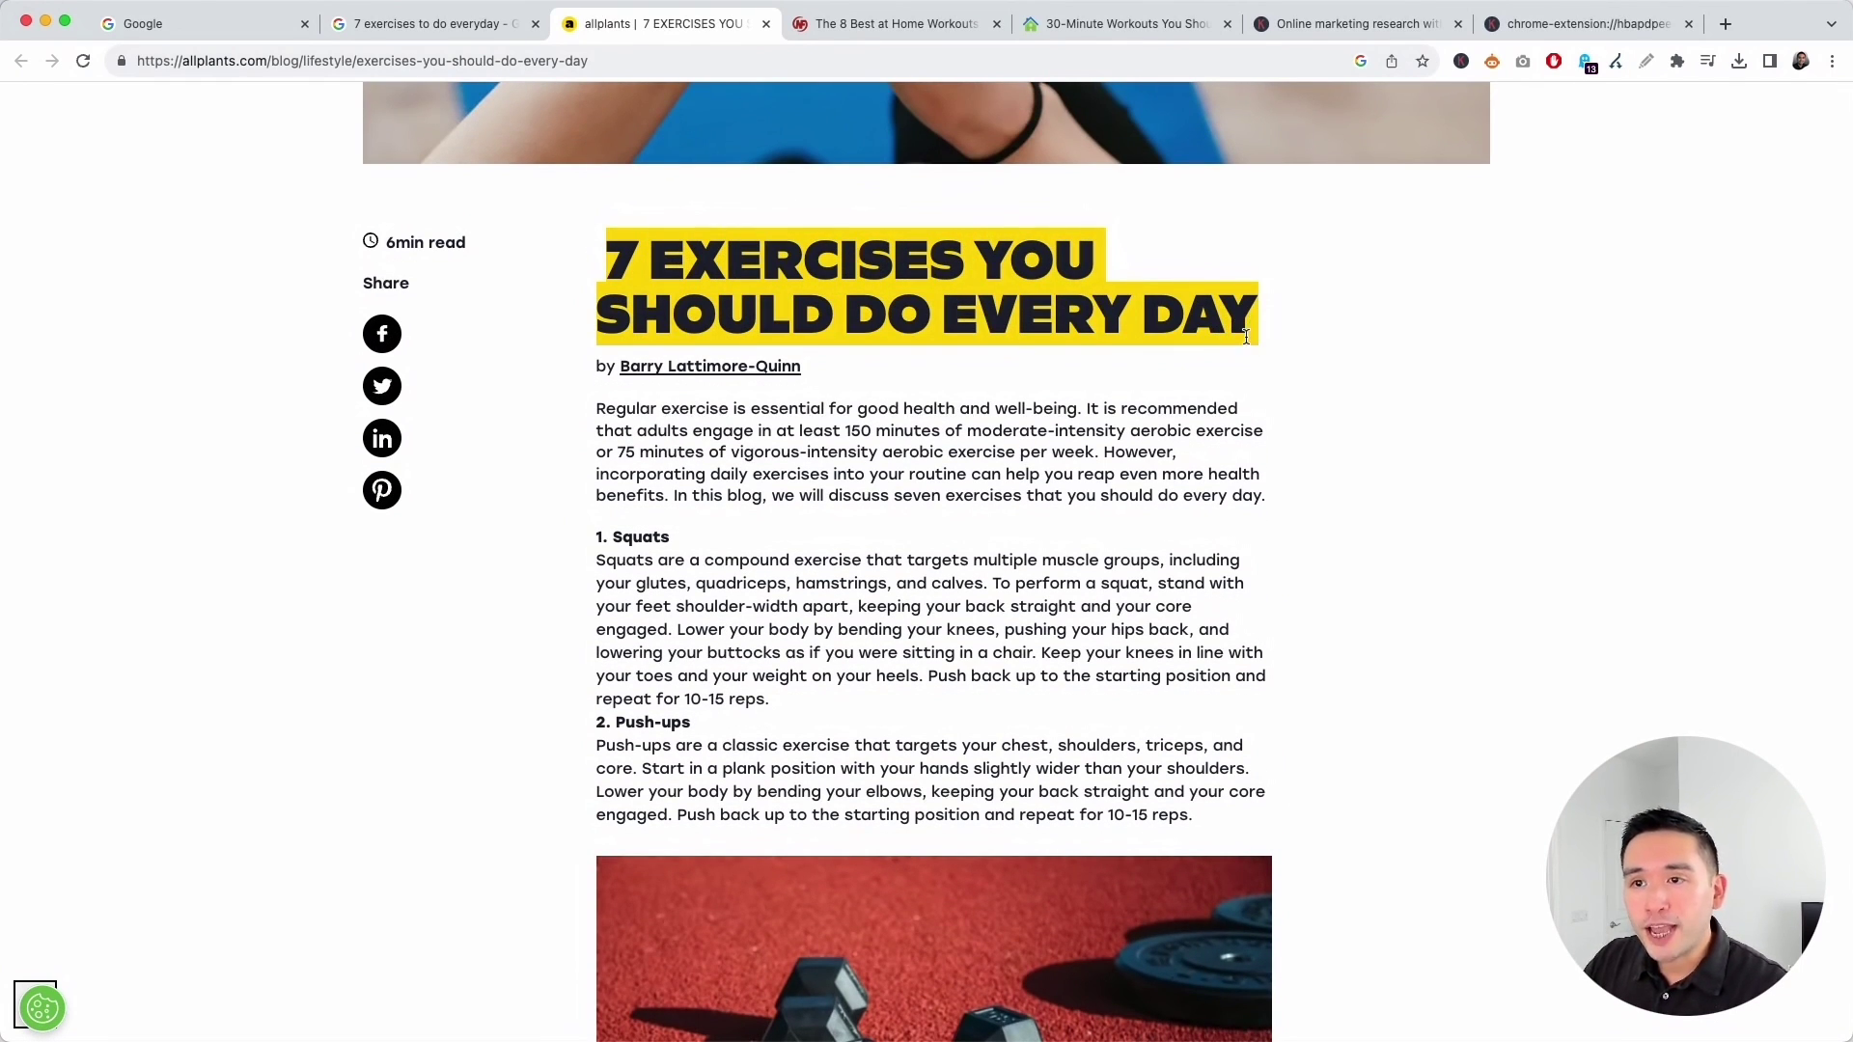
Run SEO Minion's Analyze On-Page SEO on the Allplants article and inspect its title and description.
left_click(1492, 62)
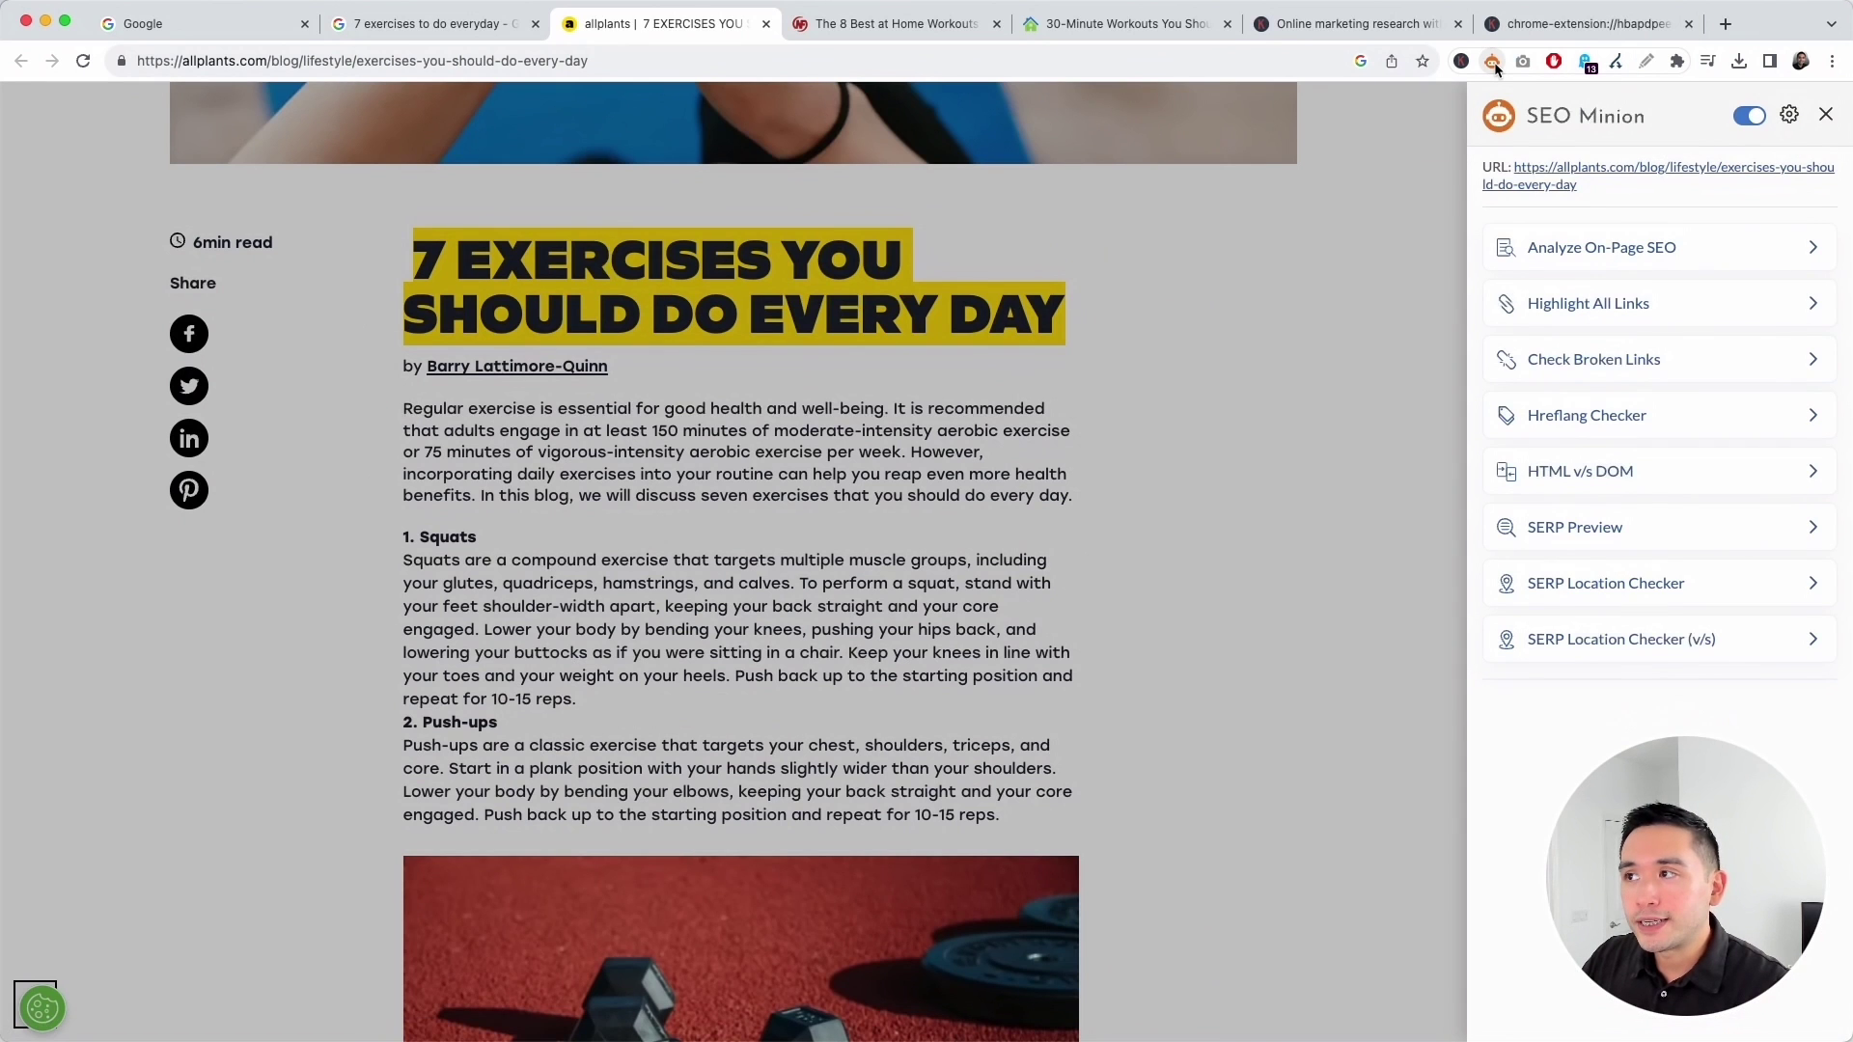
left_click(1606, 251)
left_click_drag(1482, 312, 1769, 315)
left_click_drag(1480, 390, 1607, 393)
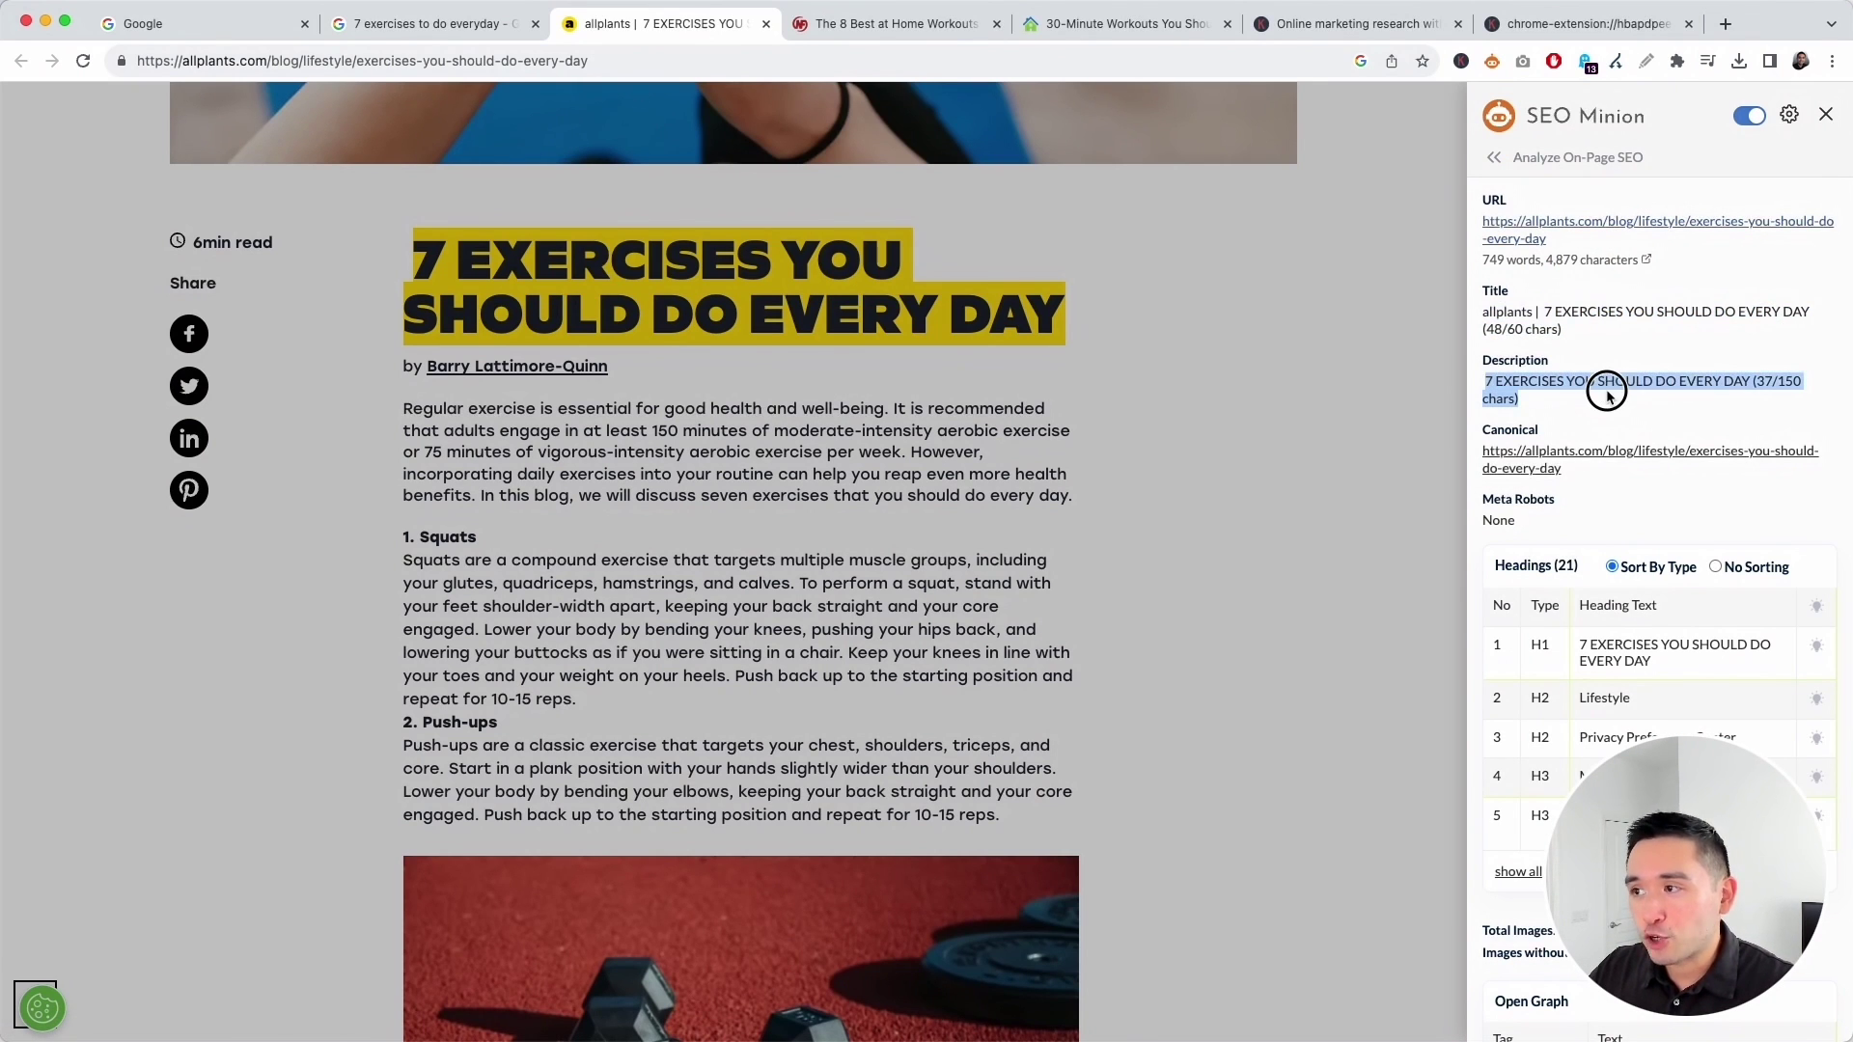
Expand the analysis to show all headings and review the article's H1 to H6 heading list.
scroll(1651, 691, "down", 3)
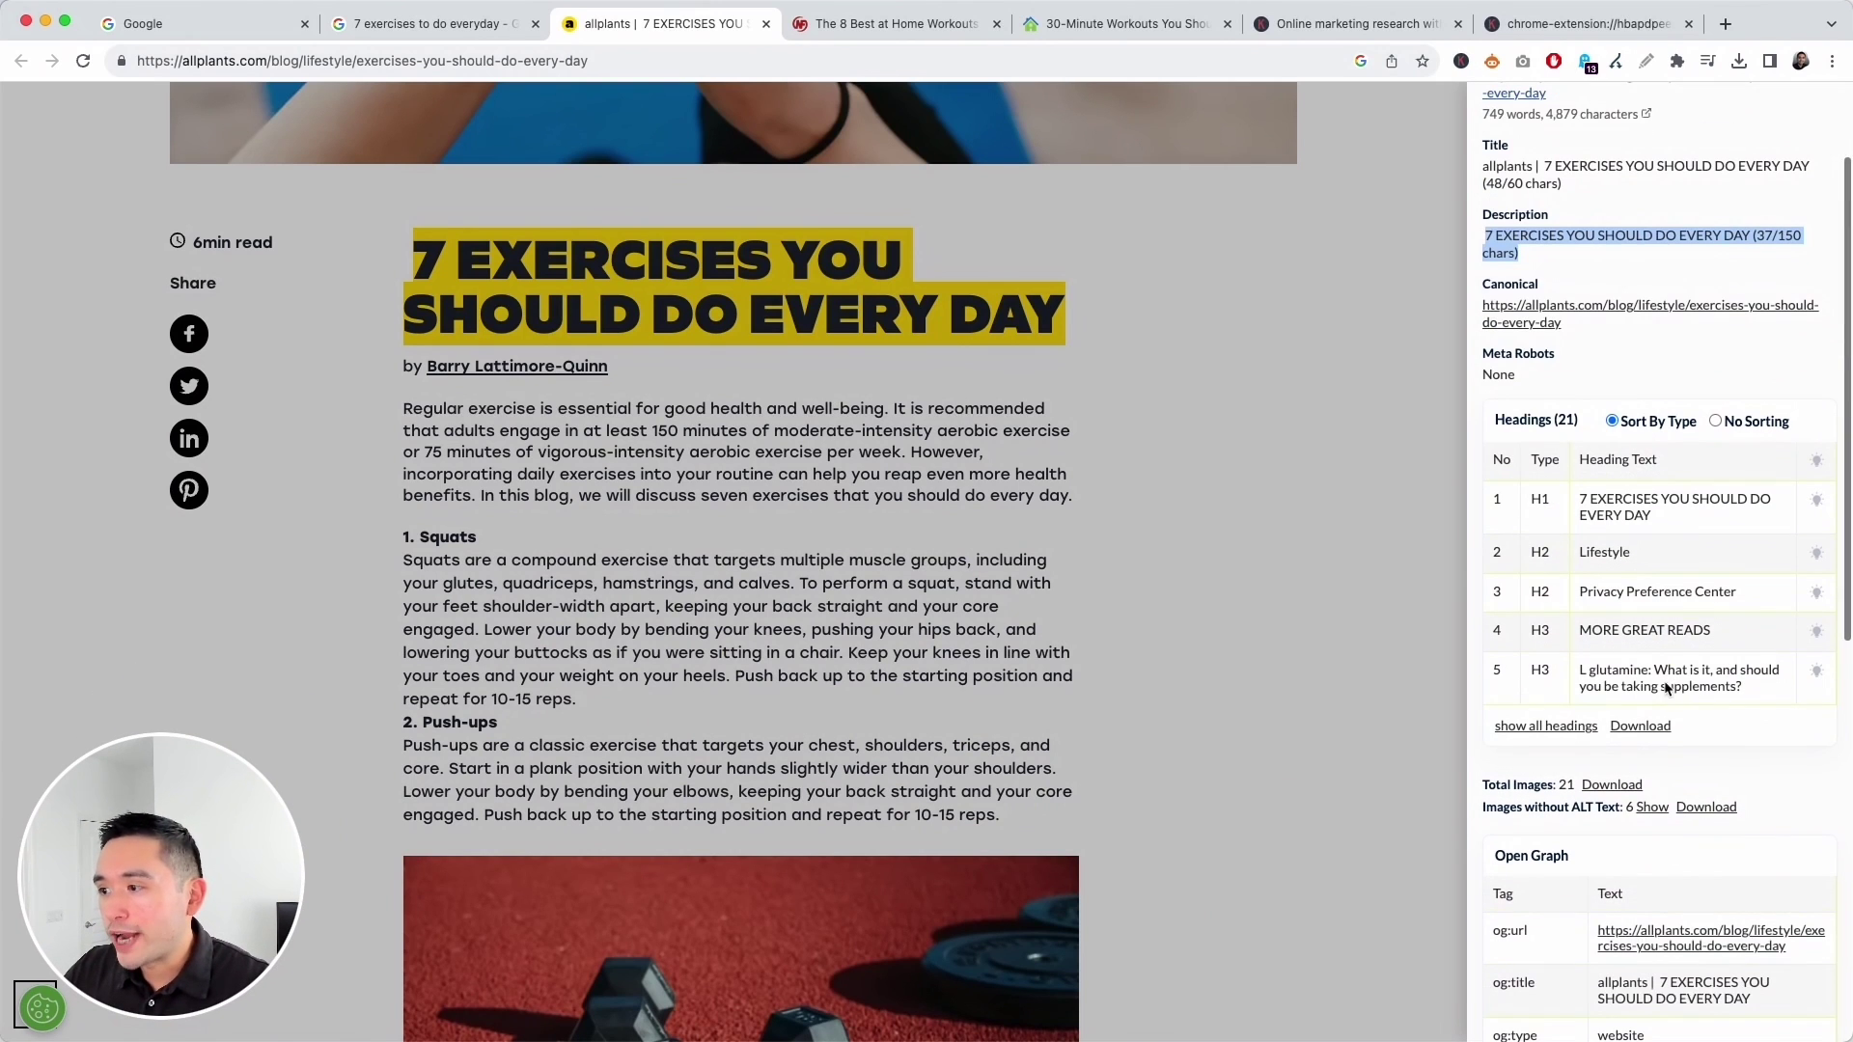
left_click(1568, 726)
scroll(1595, 509, "down", 3)
scroll(1595, 509, "down", 5)
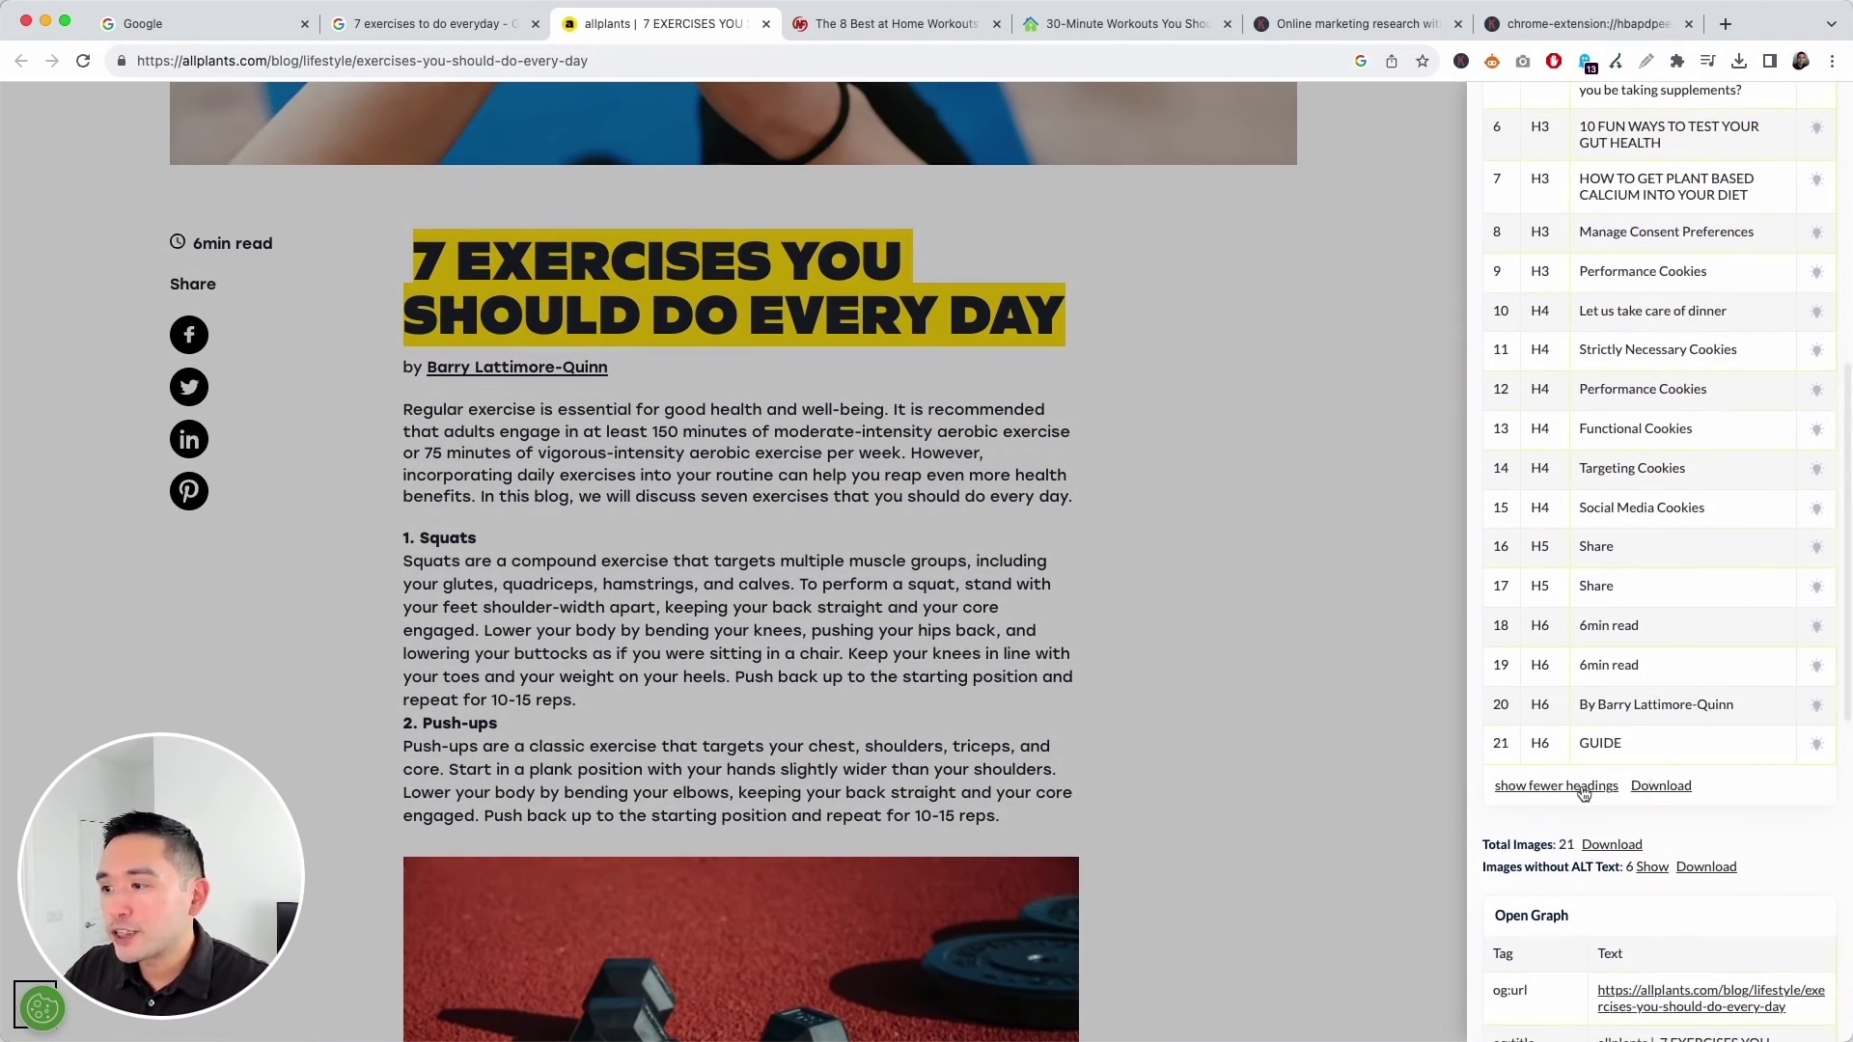
scroll(1638, 655, "up", 2)
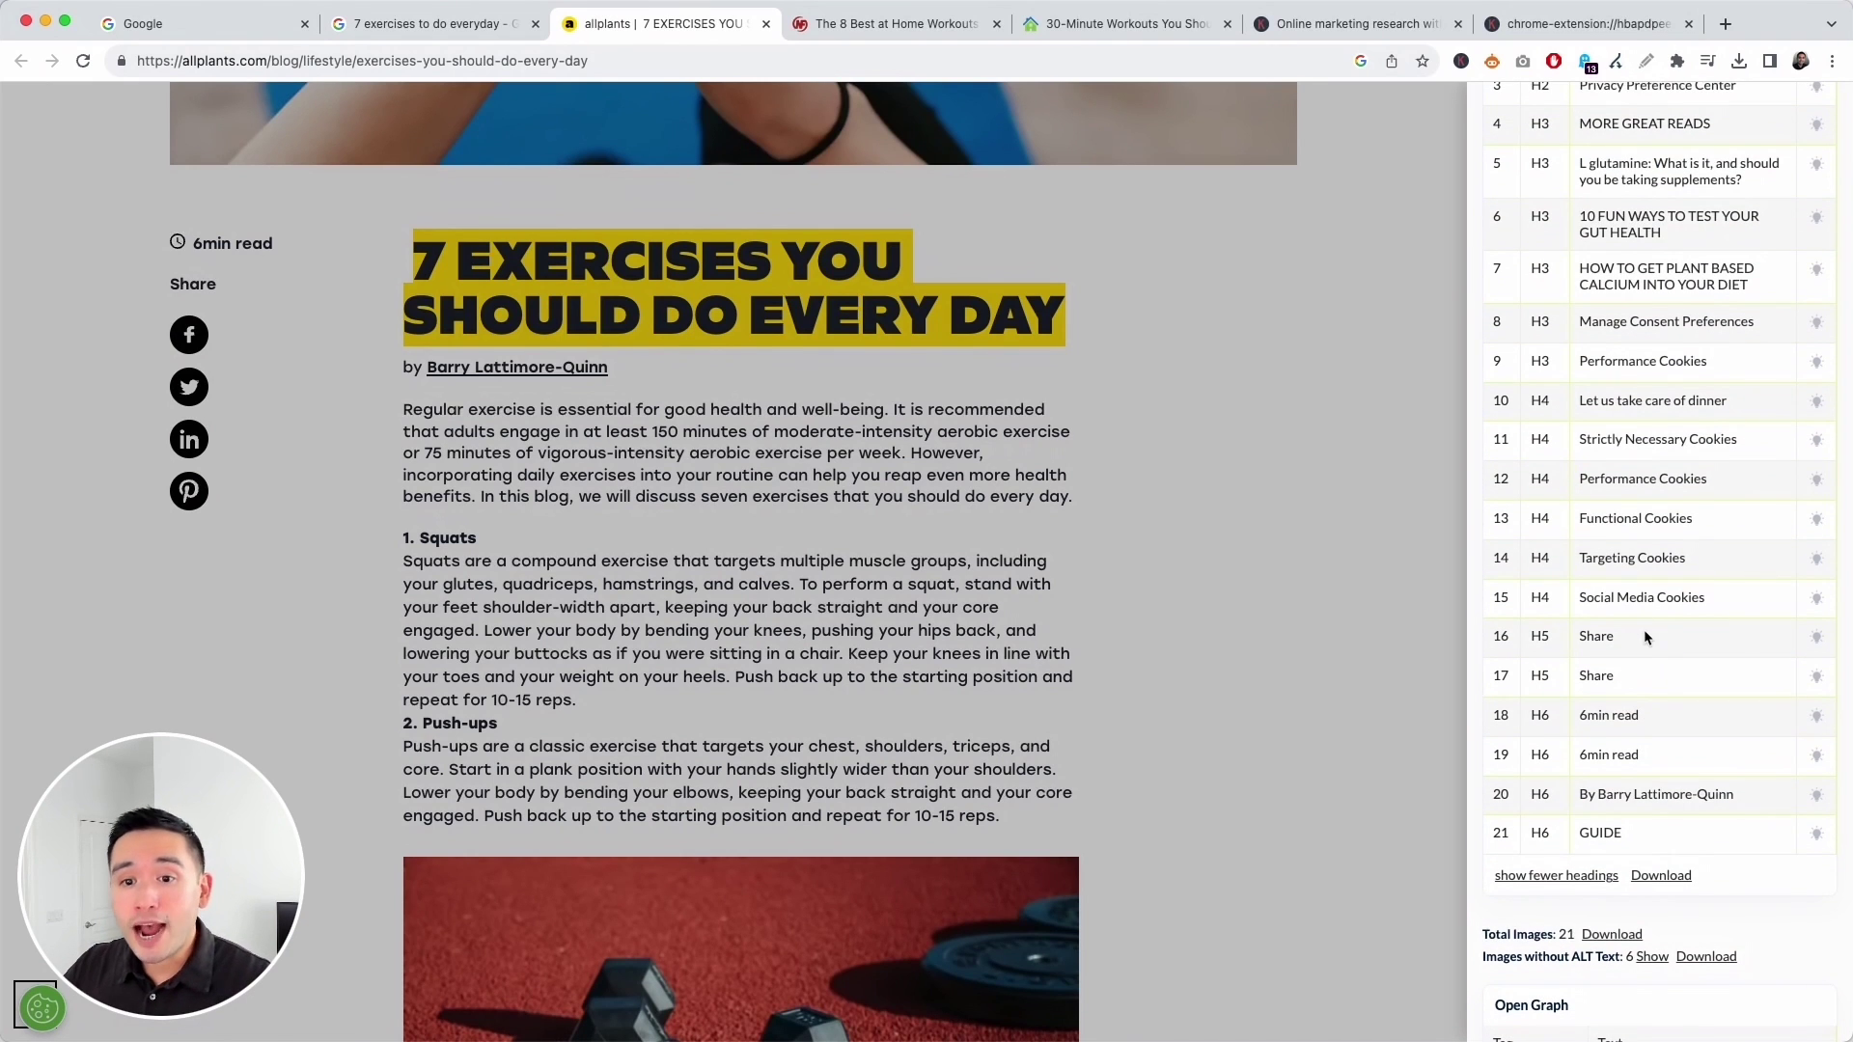
Review the article's heading list, highlighting the gut health heading and the Performance, Strictly Necessary and Functional Cookies headings, and close the SEO Minion analysis.
scroll(1647, 637, "up", 5)
scroll(1650, 260, "down", 2)
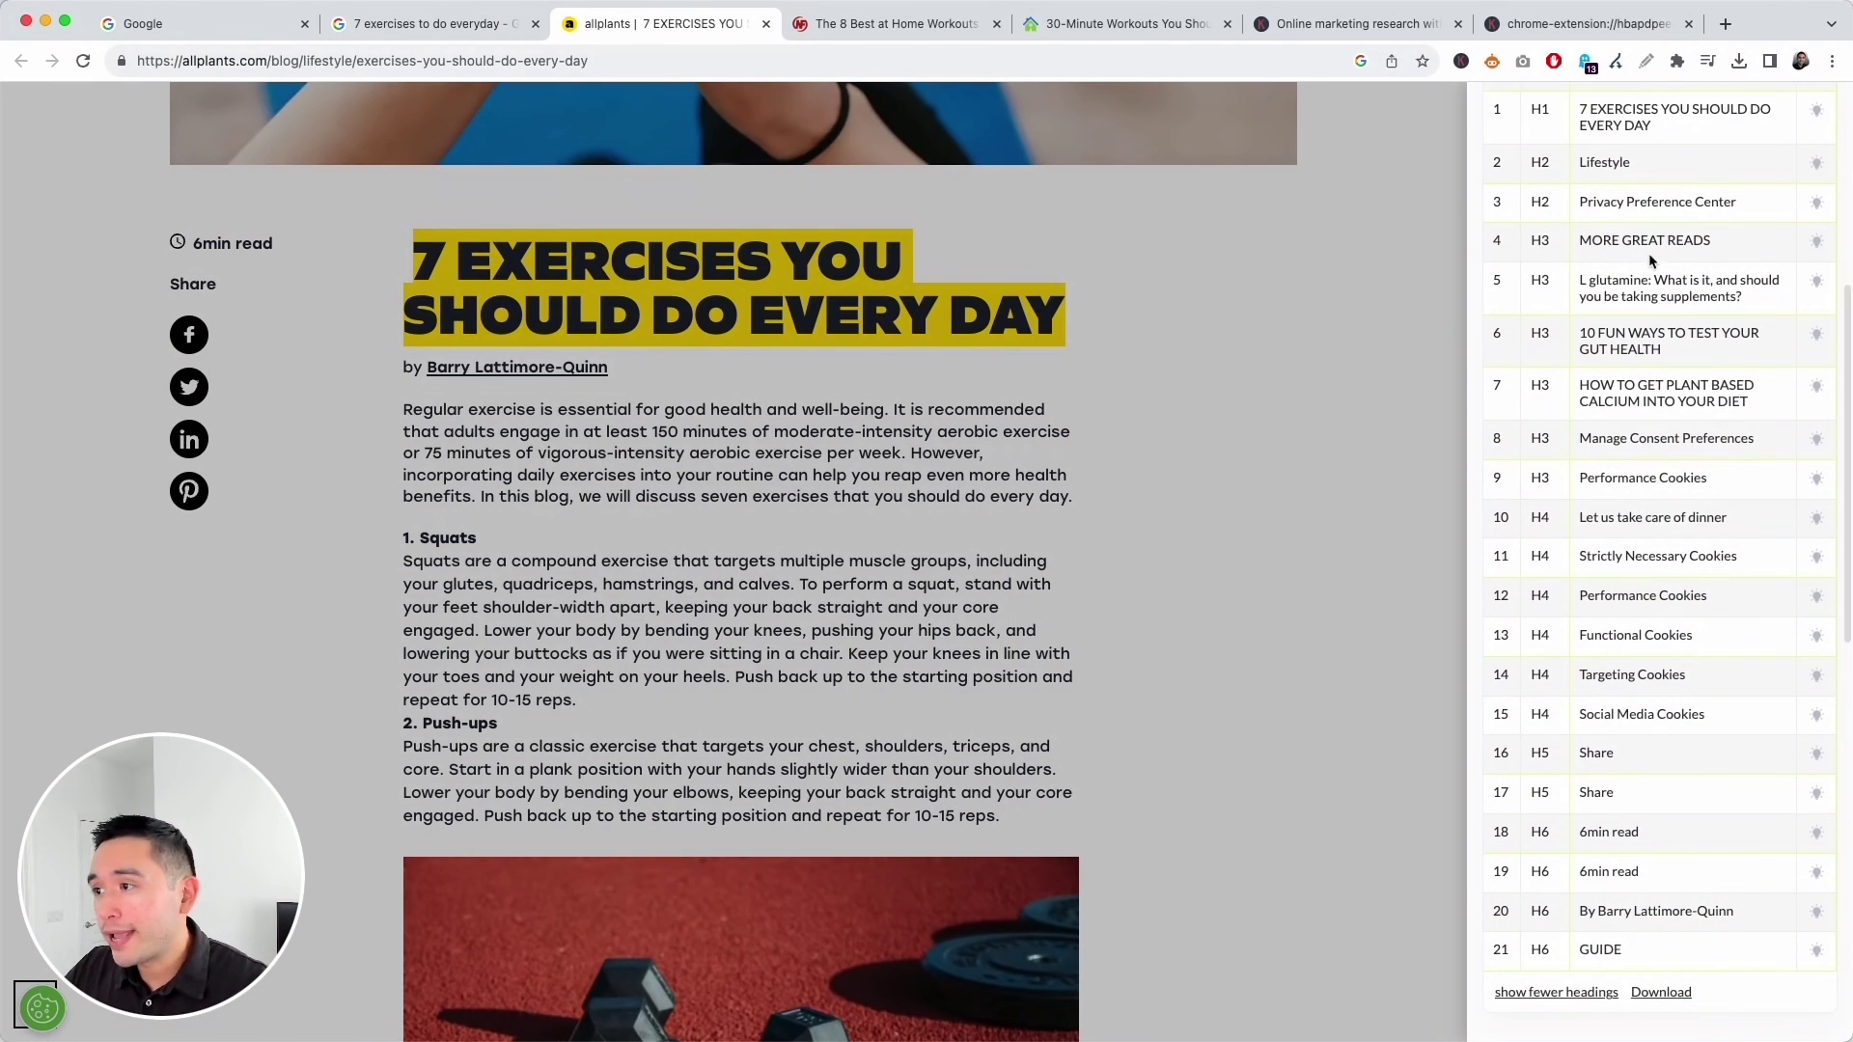
mouse_move(1596, 202)
left_mouse_down()
mouse_move(1626, 164)
mouse_move(1709, 302)
mouse_move(1661, 404)
left_mouse_up()
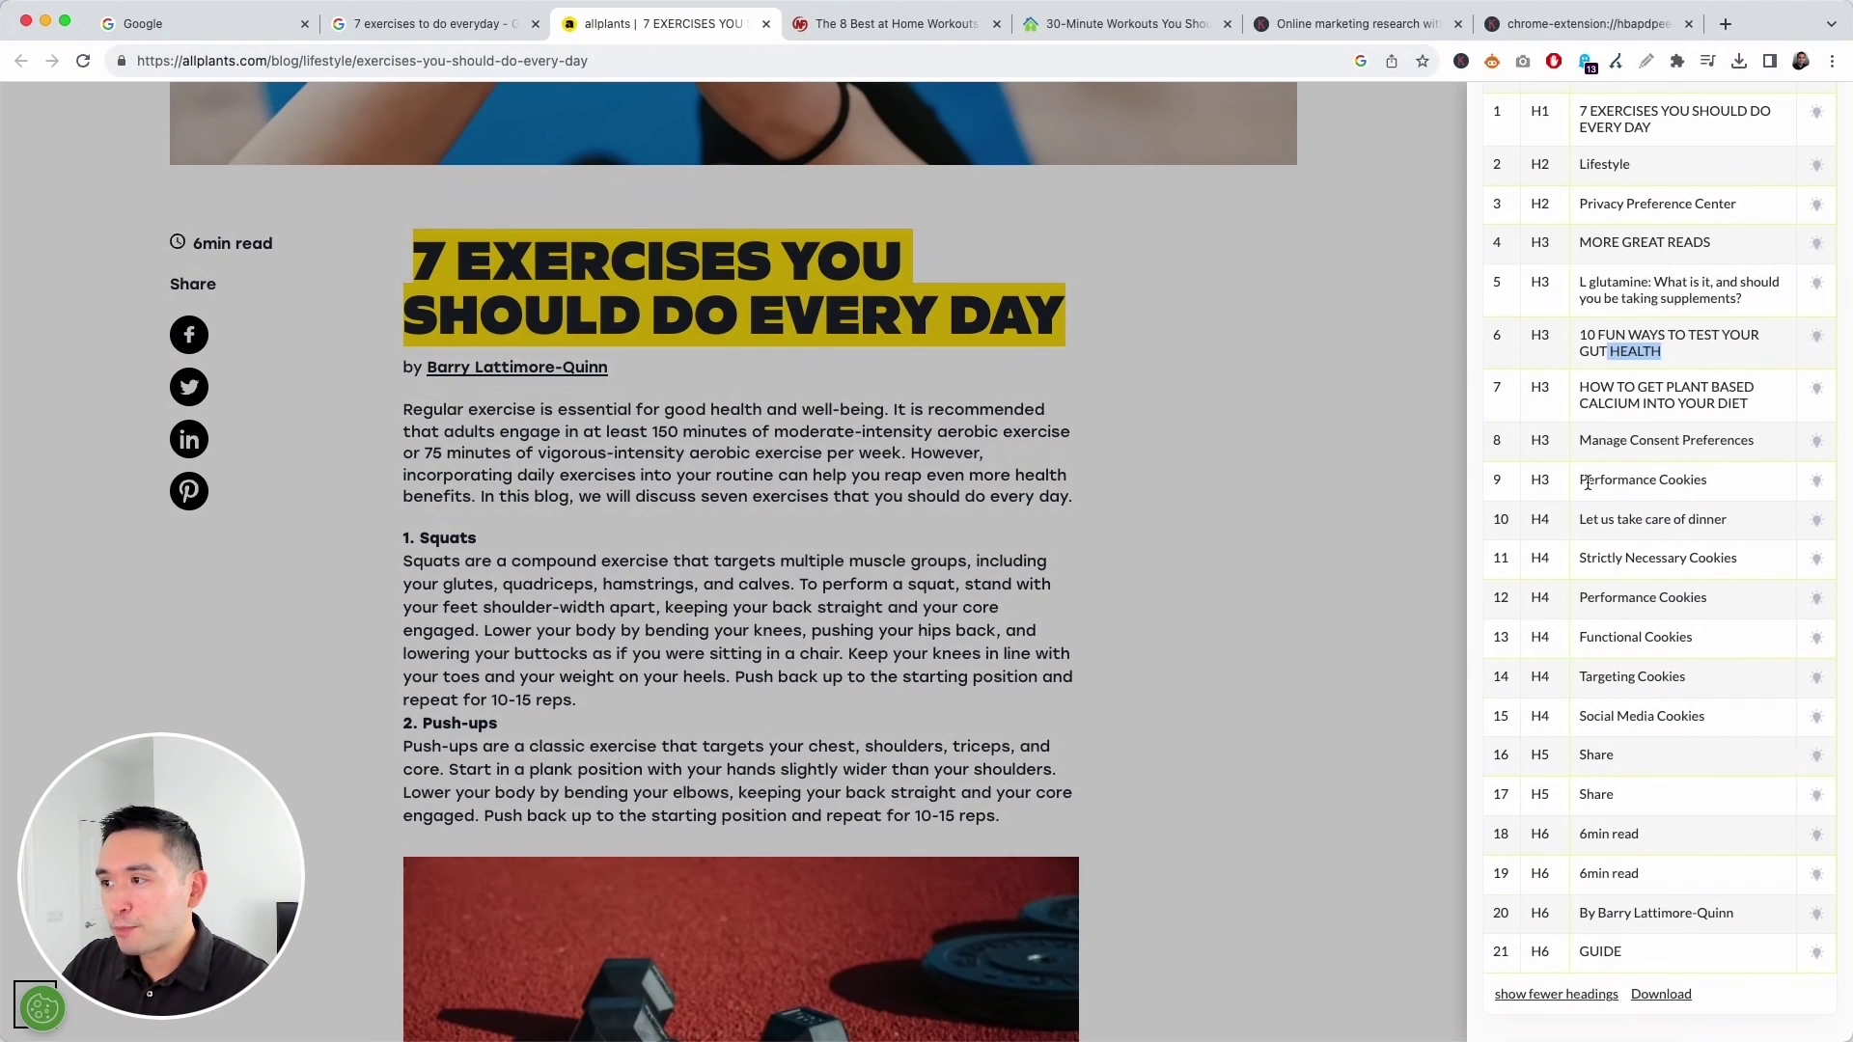
left_click_drag(1580, 481, 1723, 487)
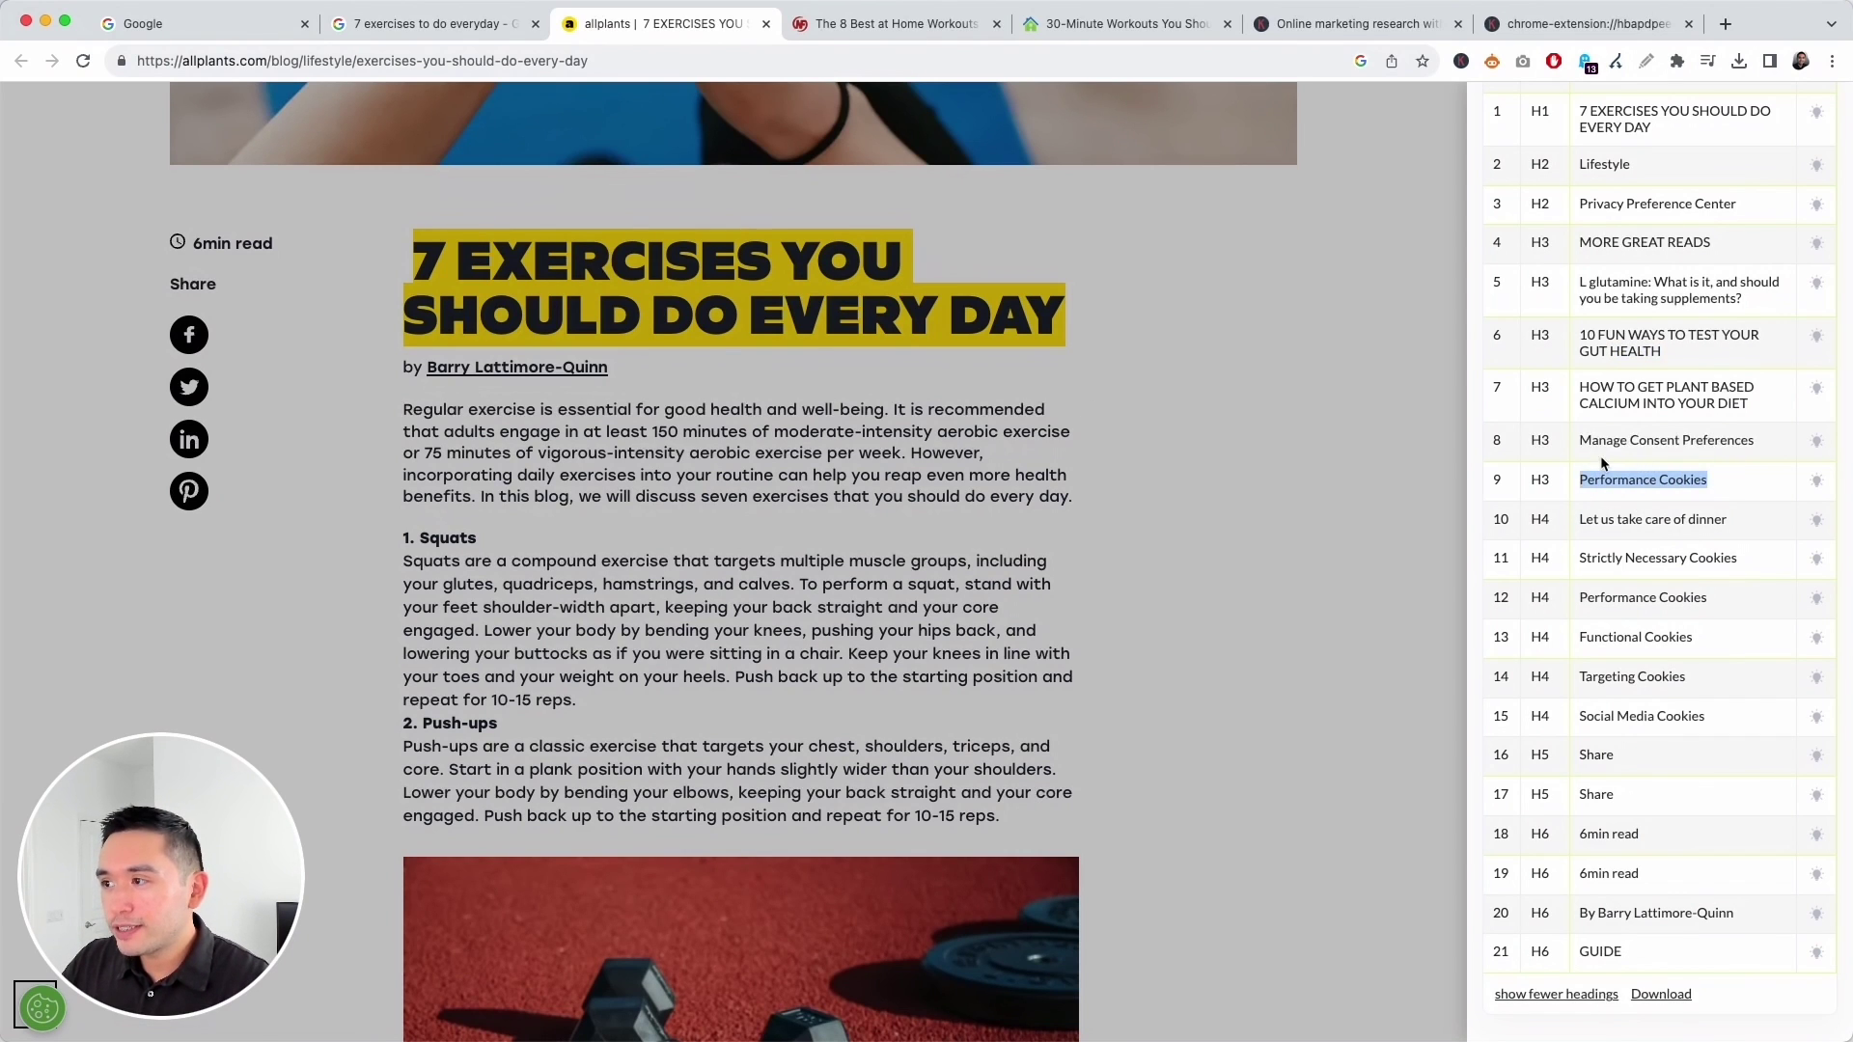
left_click_drag(1587, 559, 1750, 570)
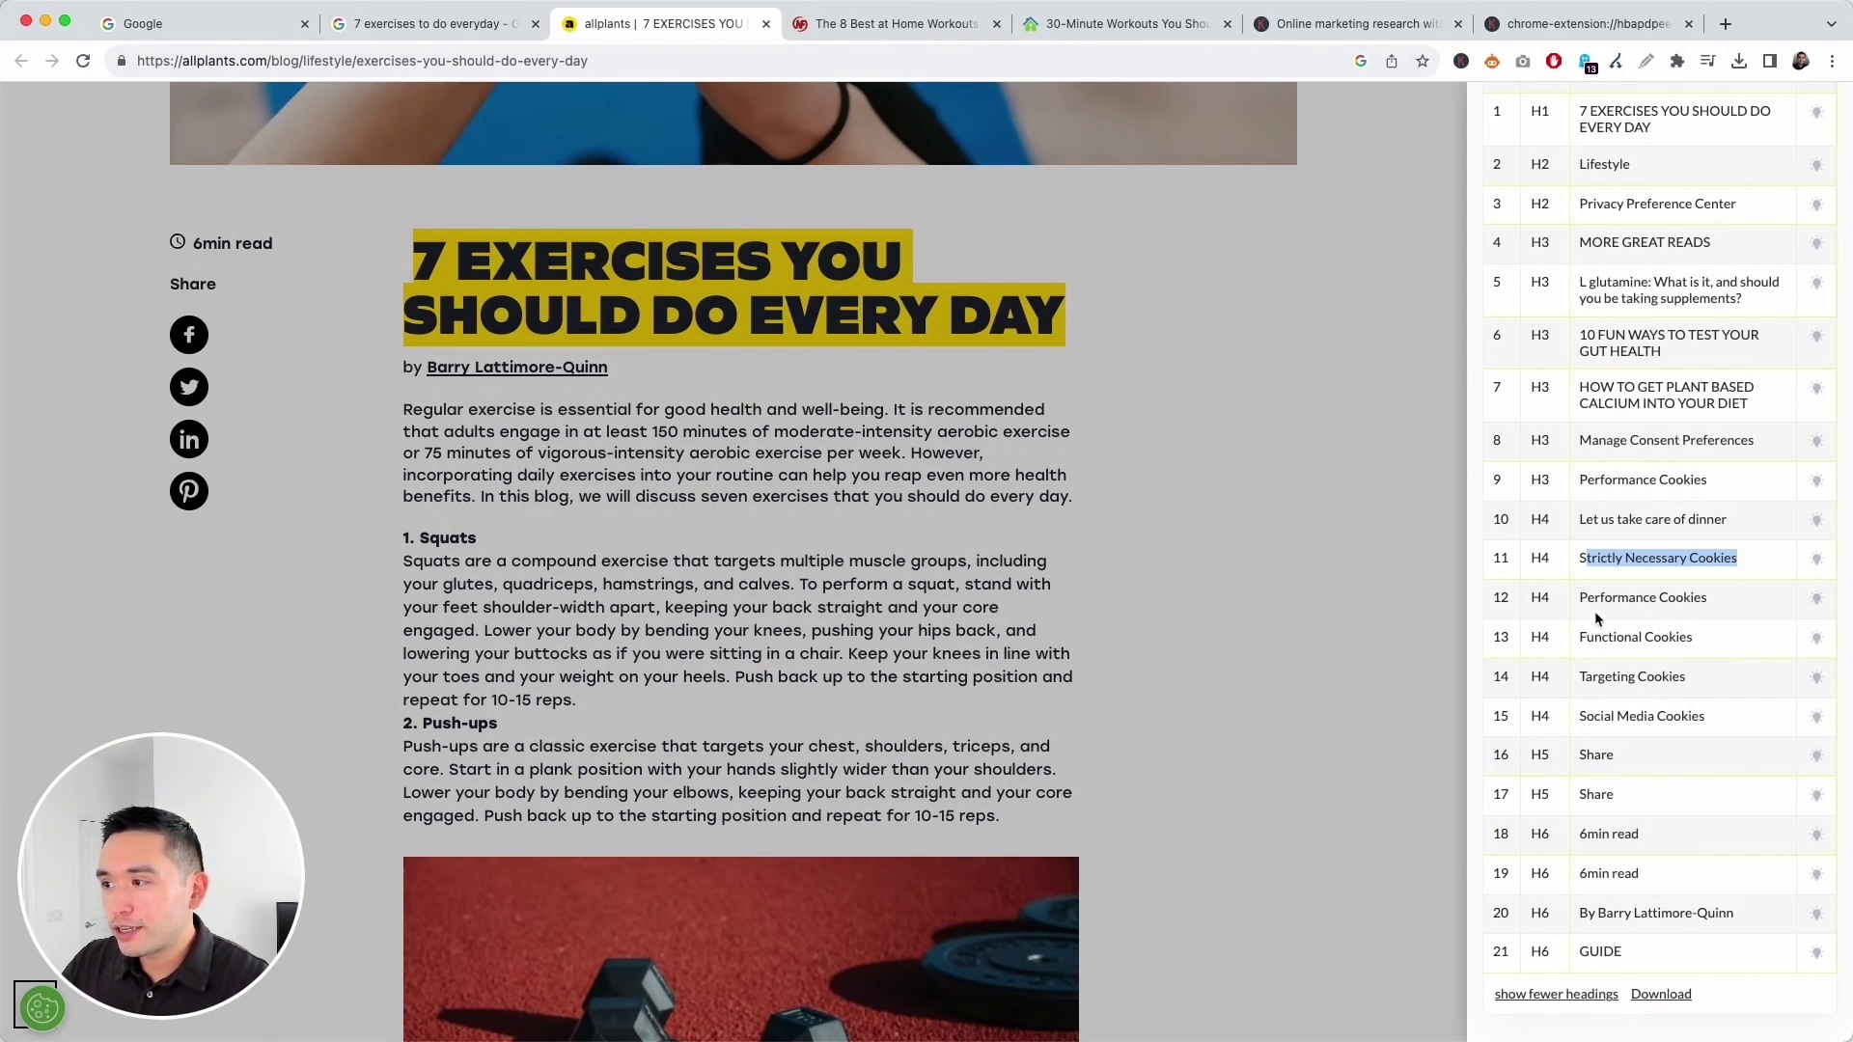
left_click_drag(1593, 637, 1687, 648)
scroll(1689, 649, "up", 5)
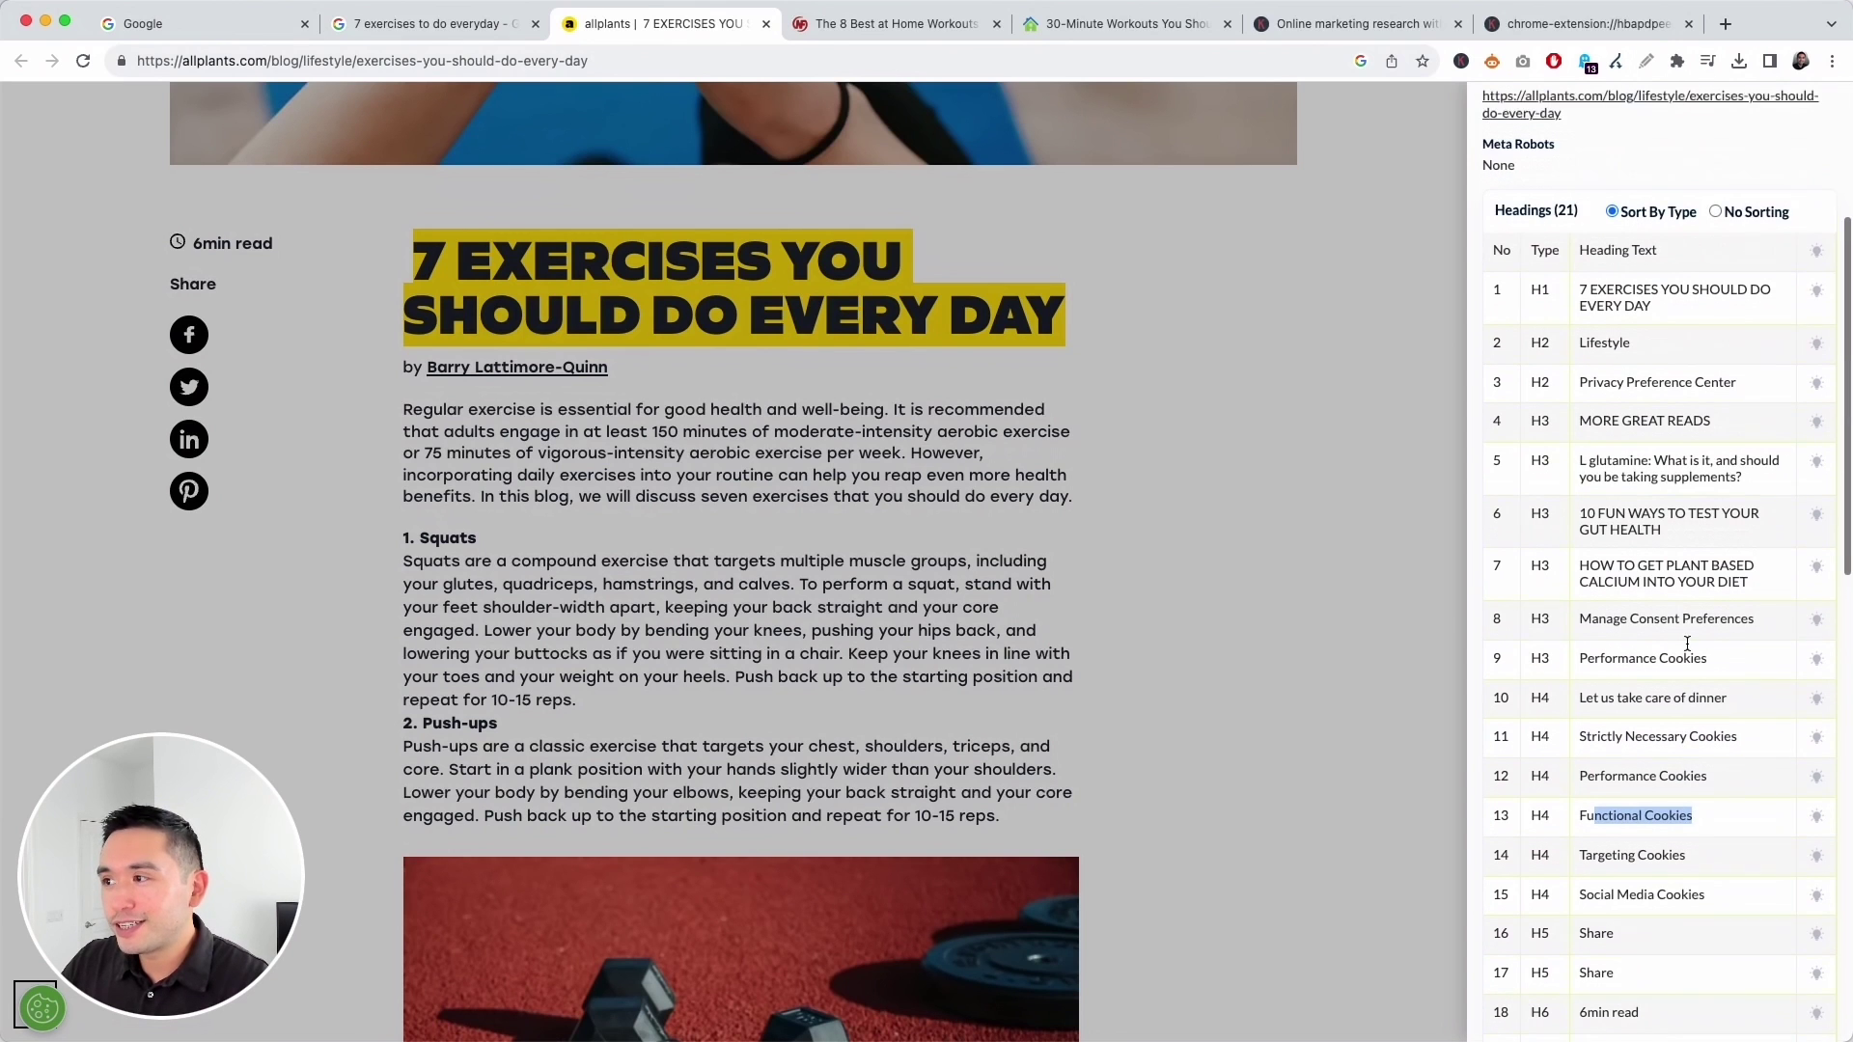
scroll(1666, 622, "up", 4)
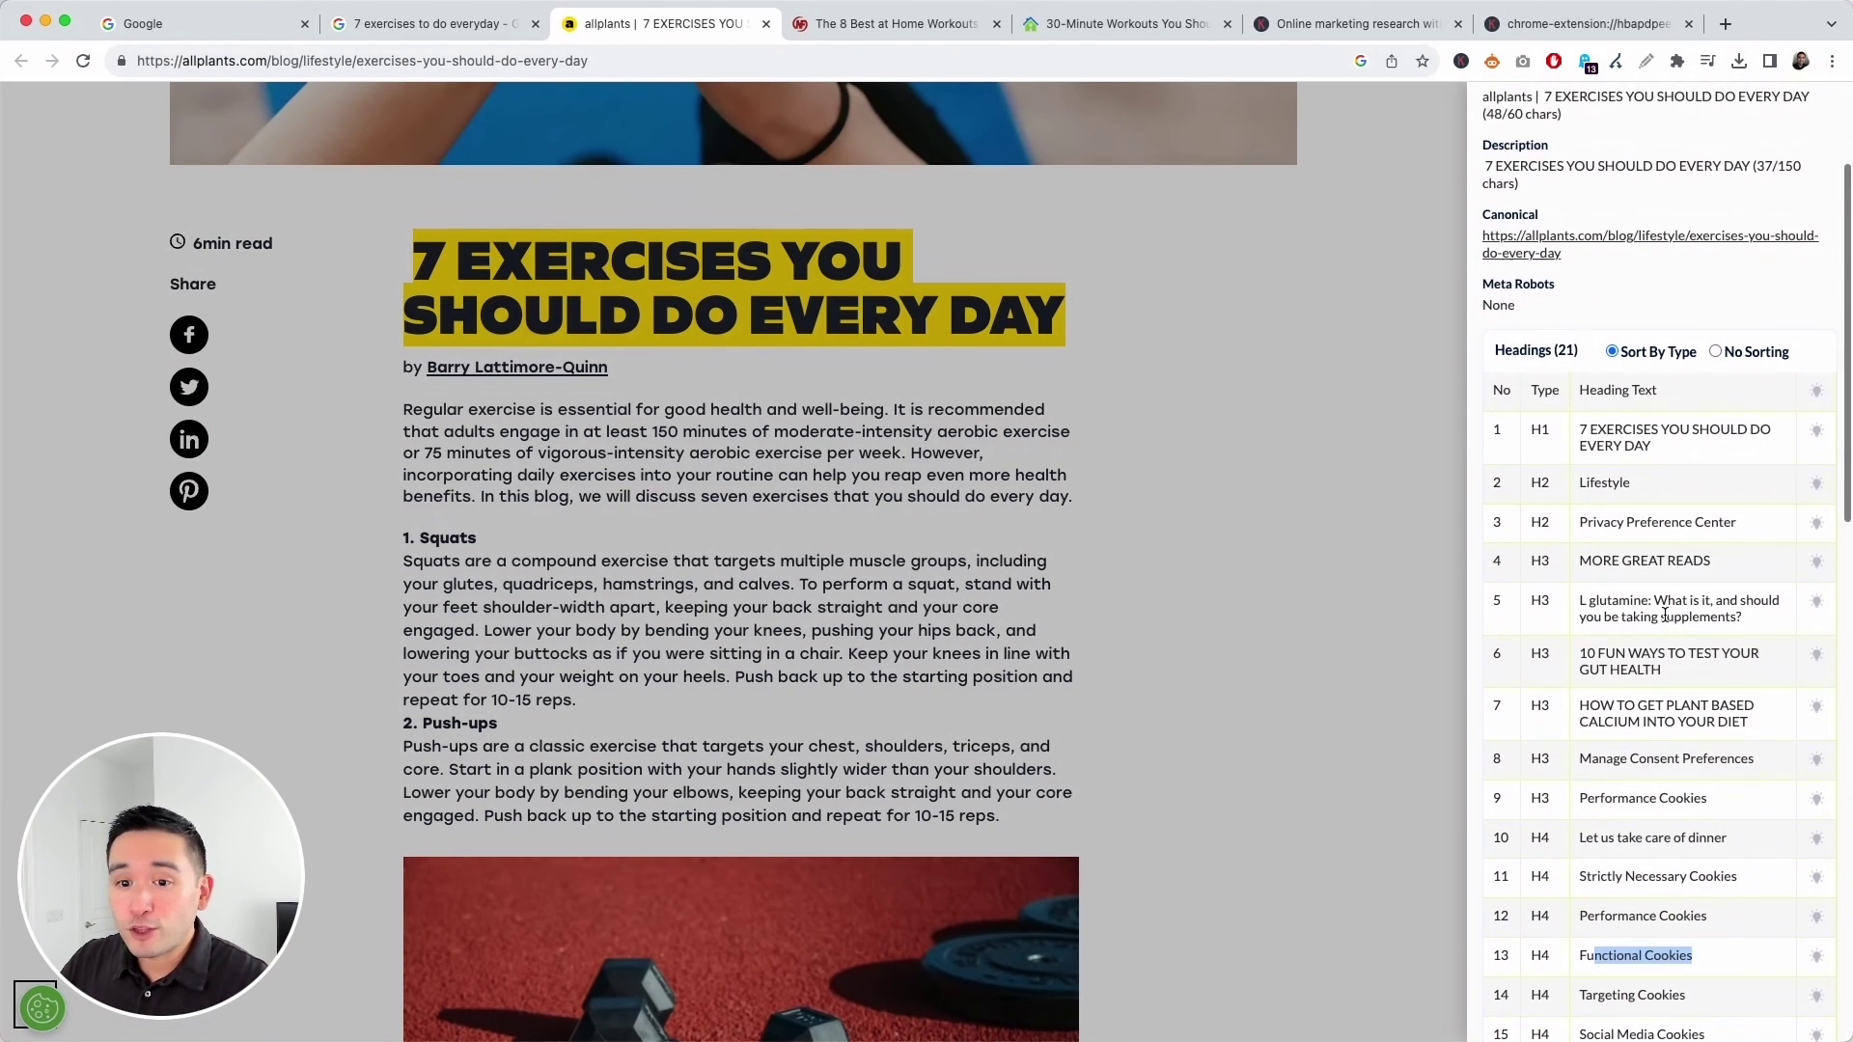
scroll(1671, 623, "up", 1)
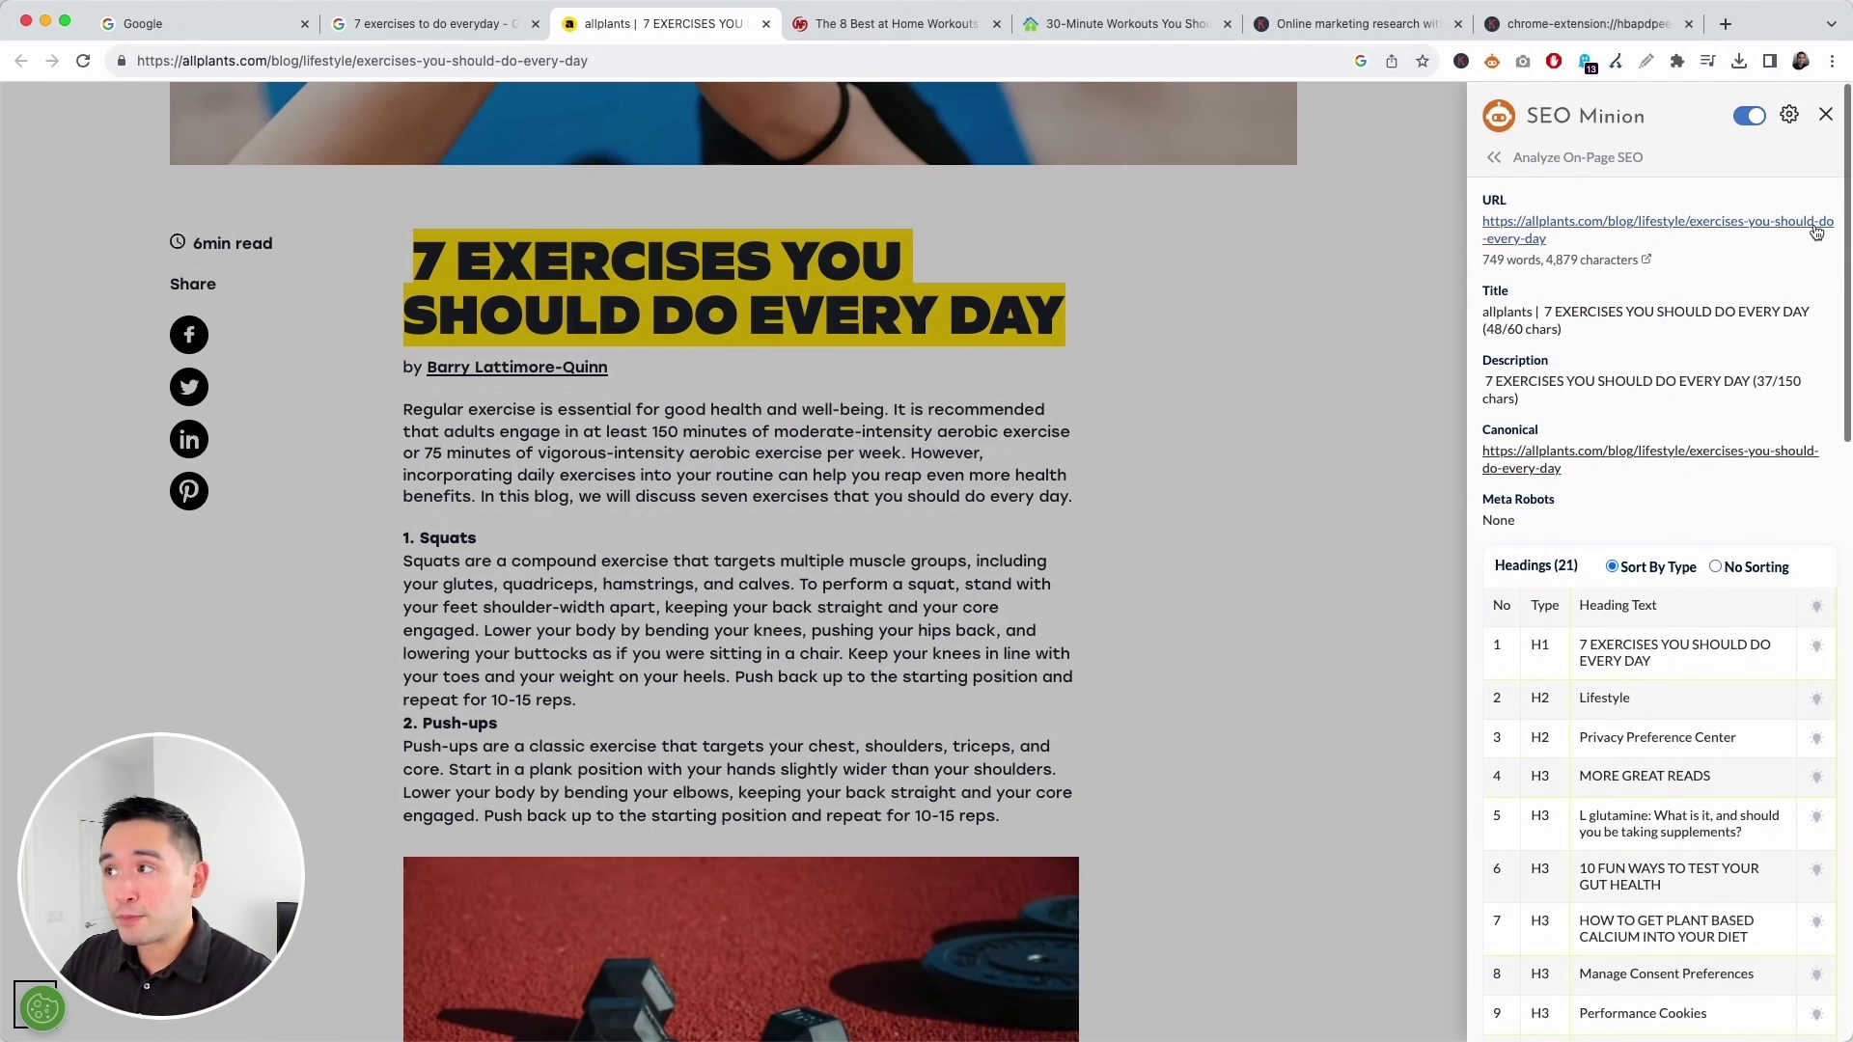
left_click(1826, 117)
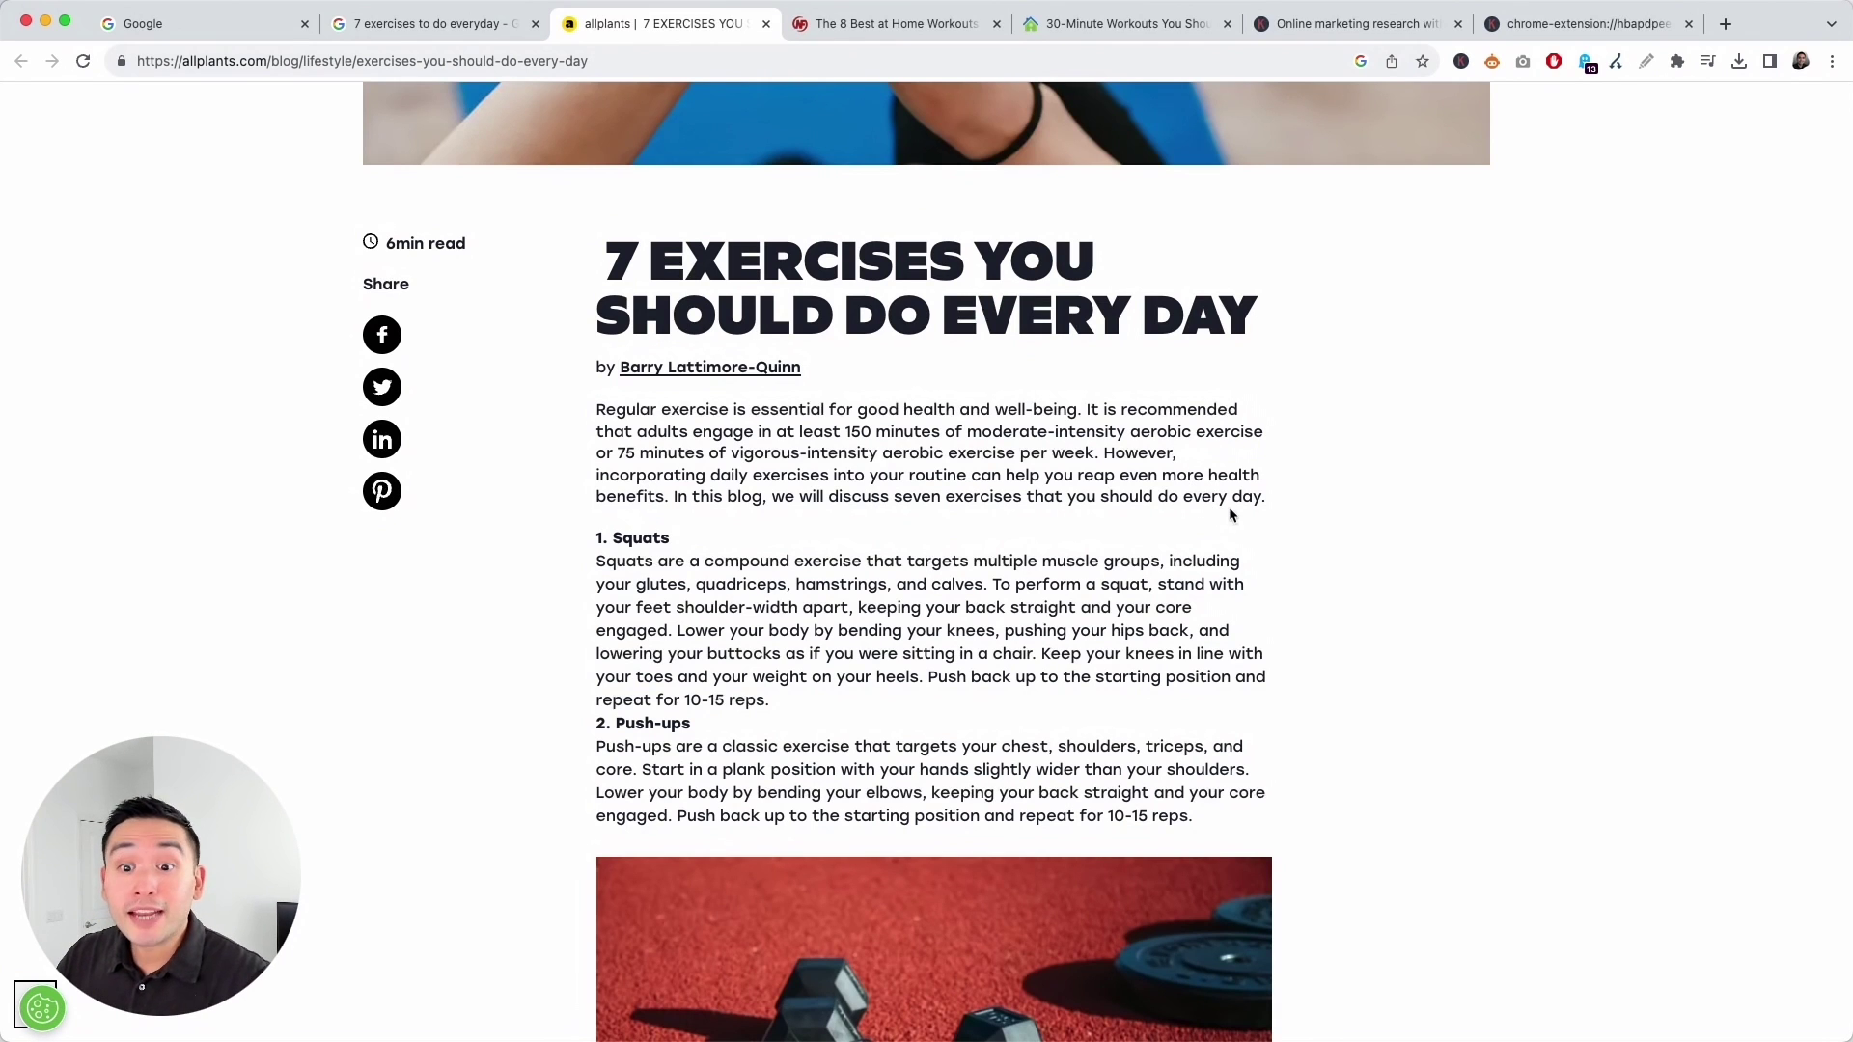
Return to the "7 exercises to do everyday" results and examine the ranking pages and the Allplants listing's traffic and Moz metrics.
left_click(424, 28)
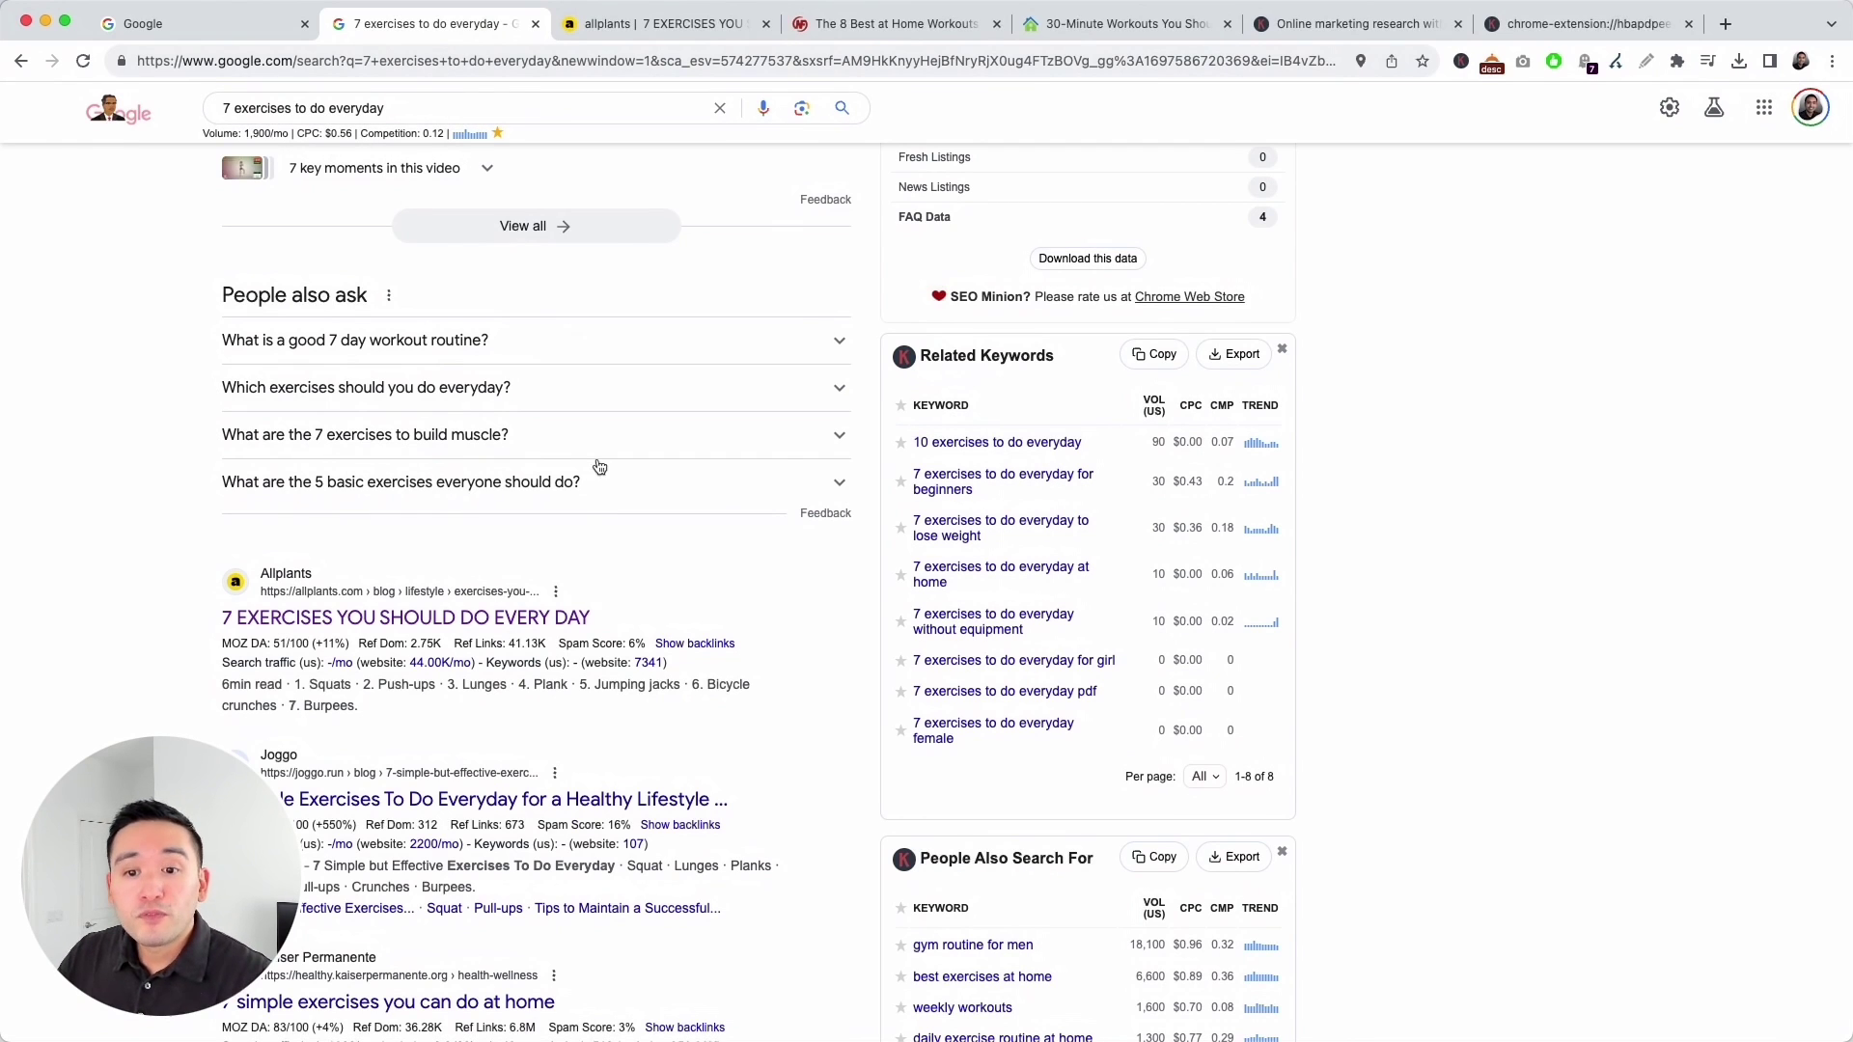
scroll(413, 648, "down", 3)
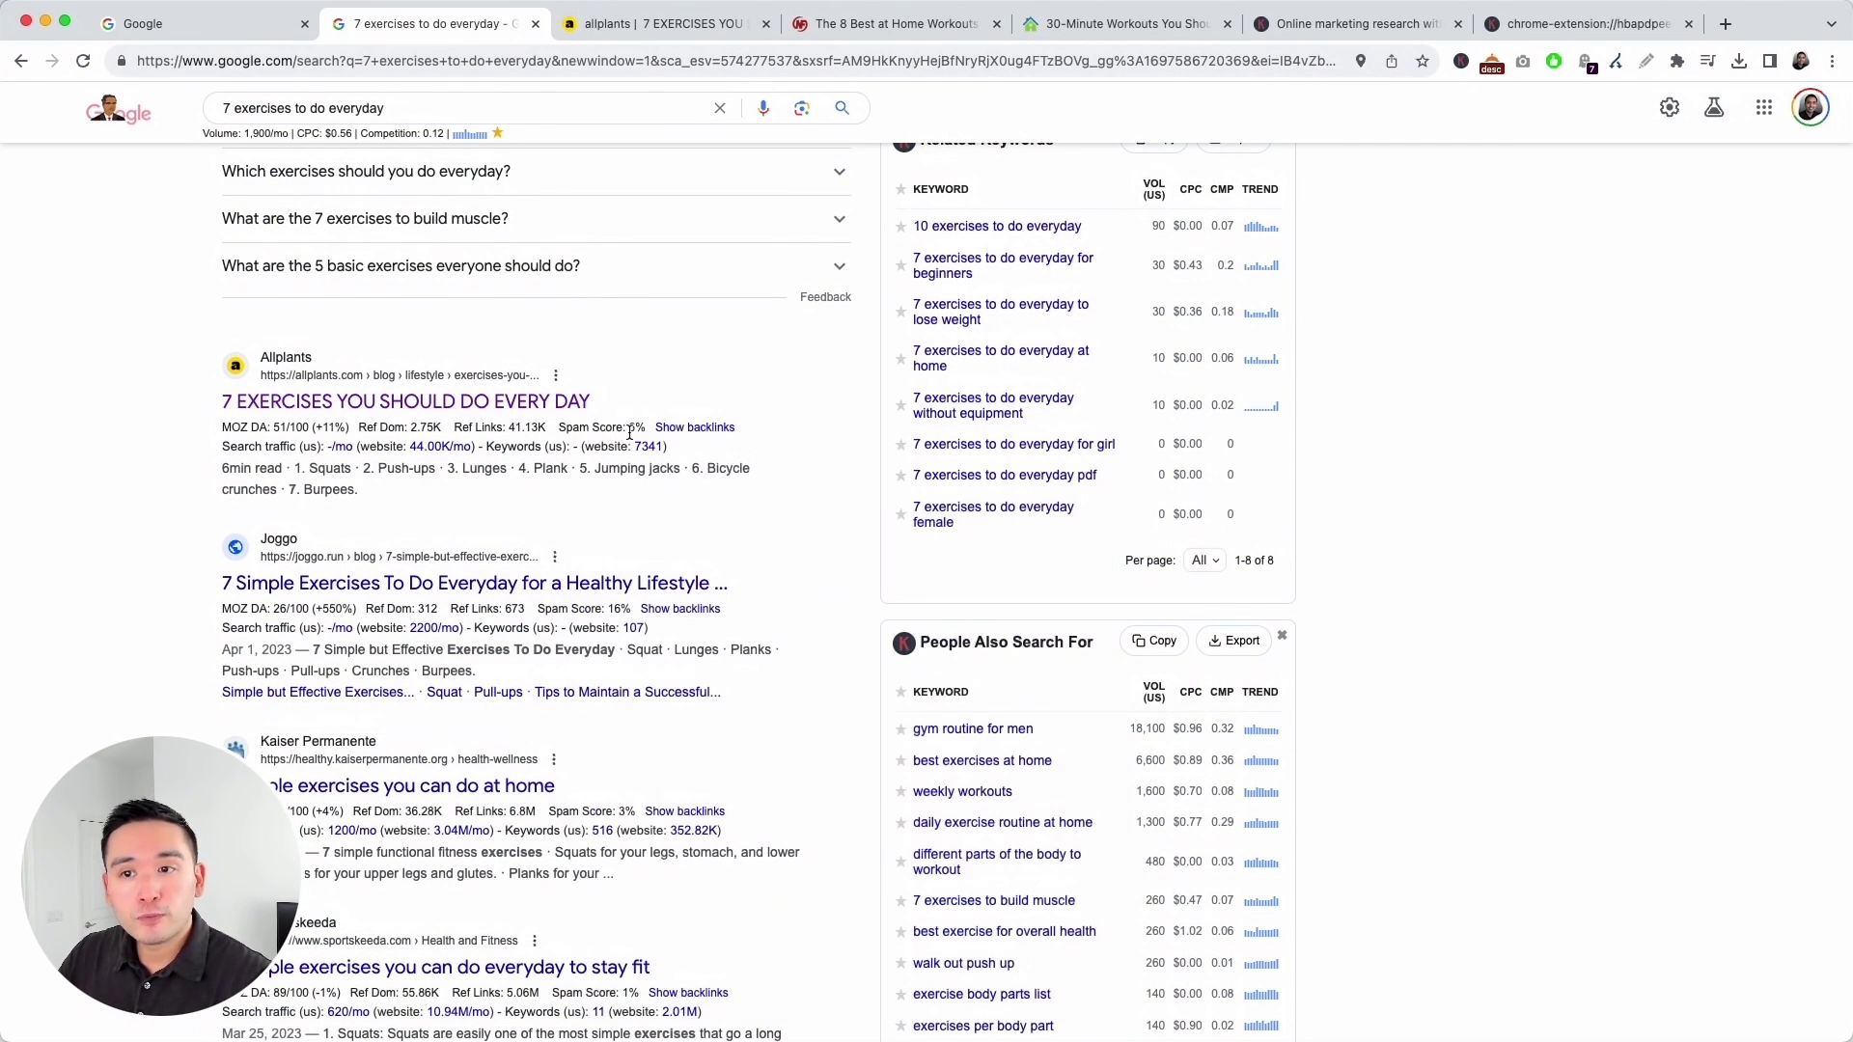
scroll(161, 451, "up", 3)
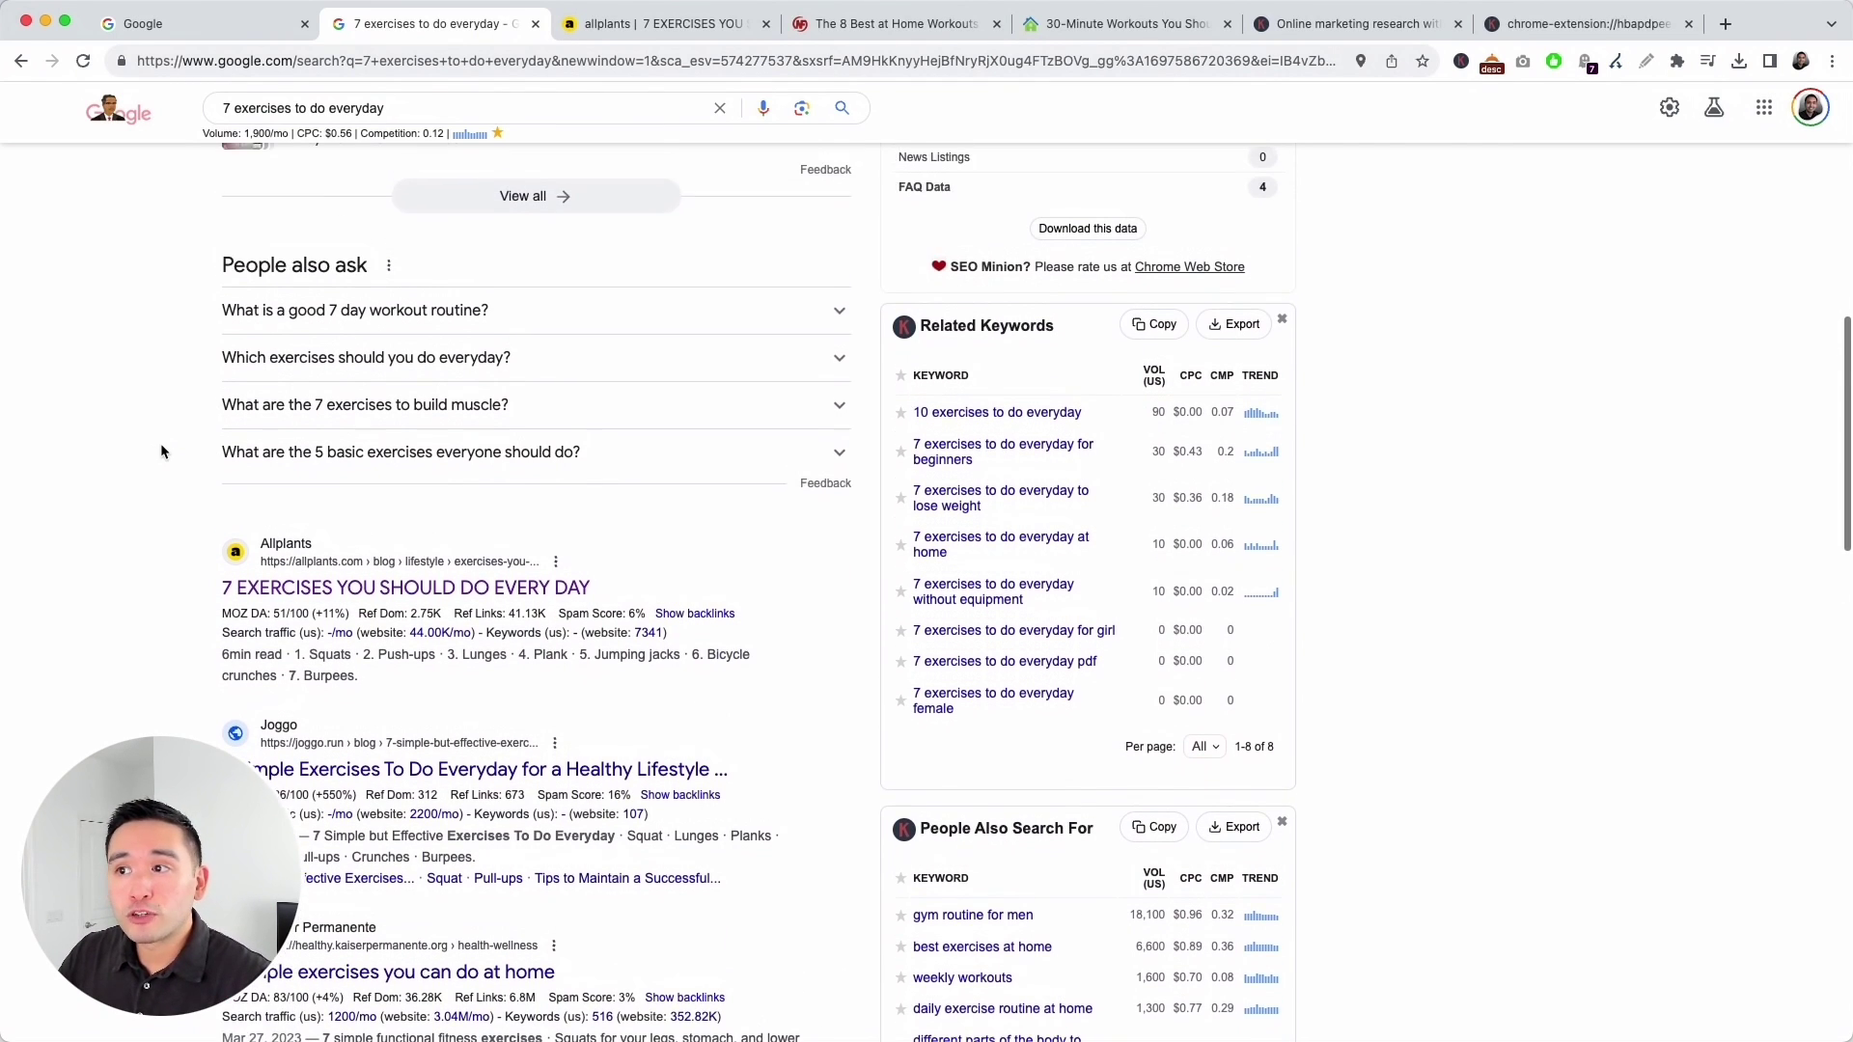
scroll(160, 443, "up", 4)
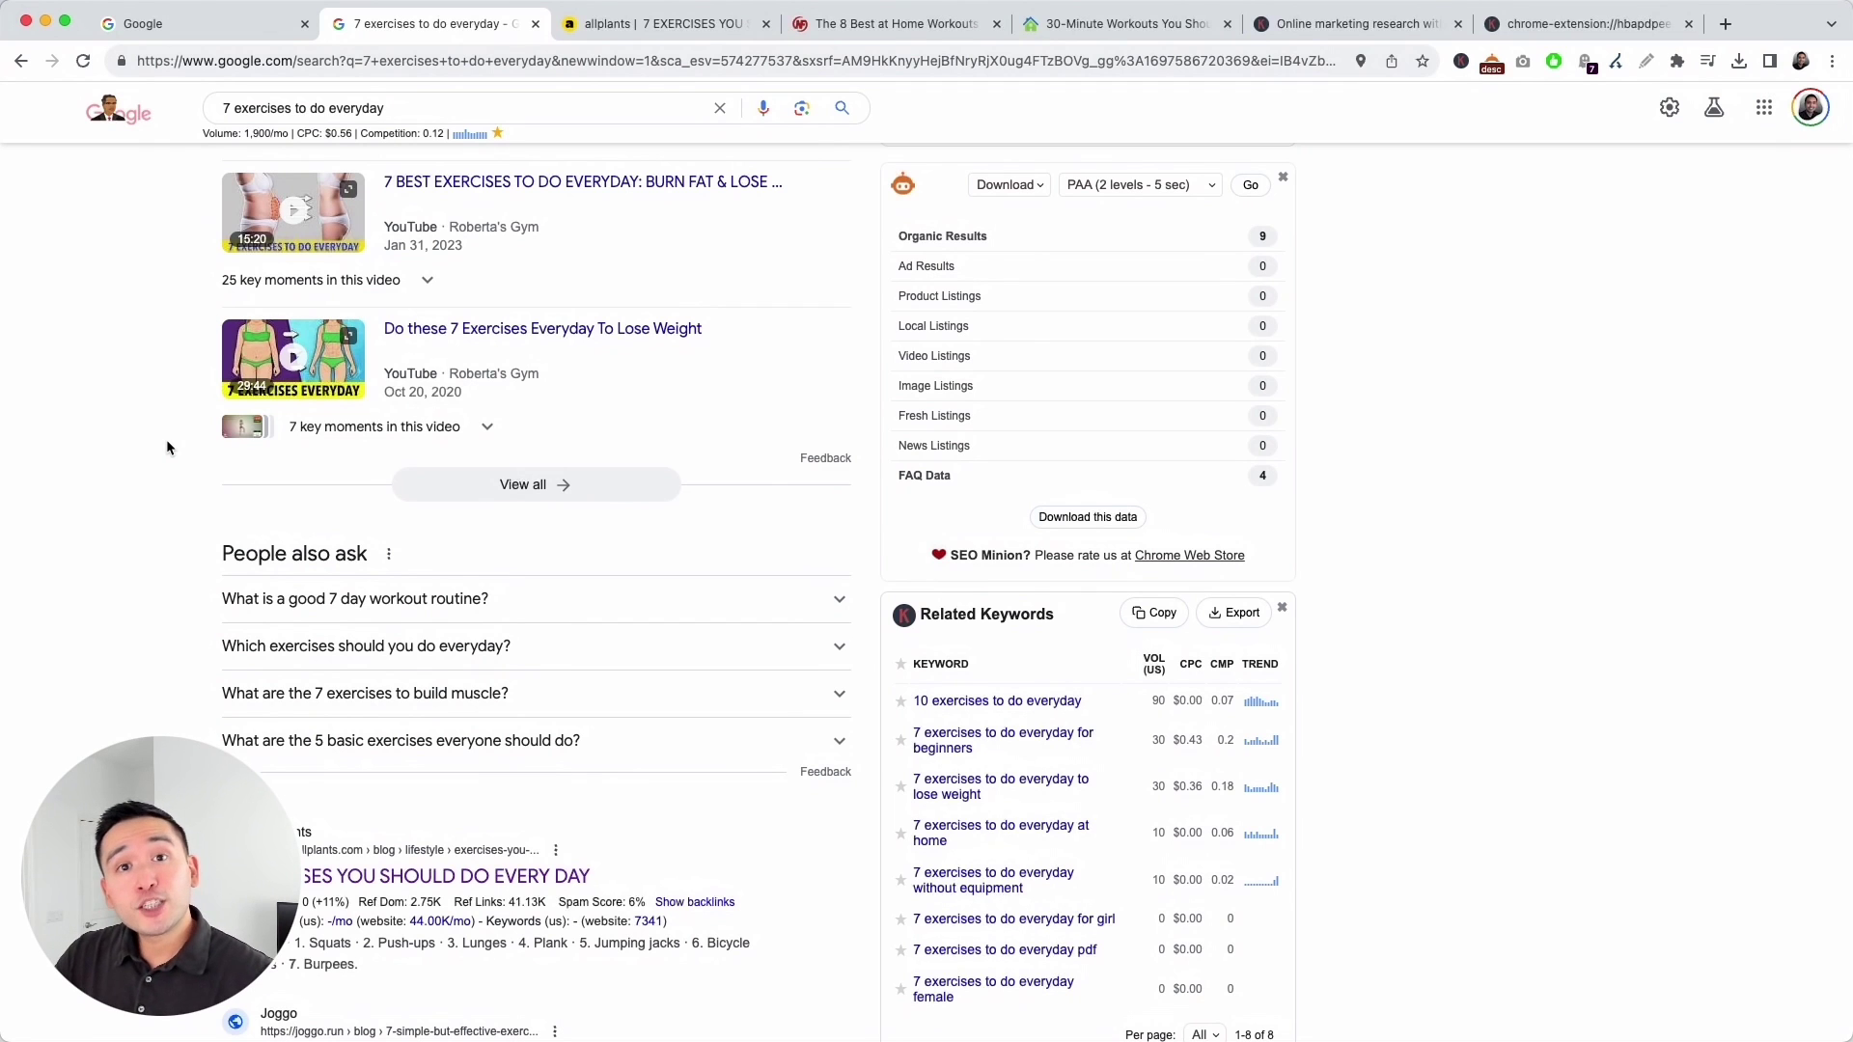
scroll(166, 438, "down", 5)
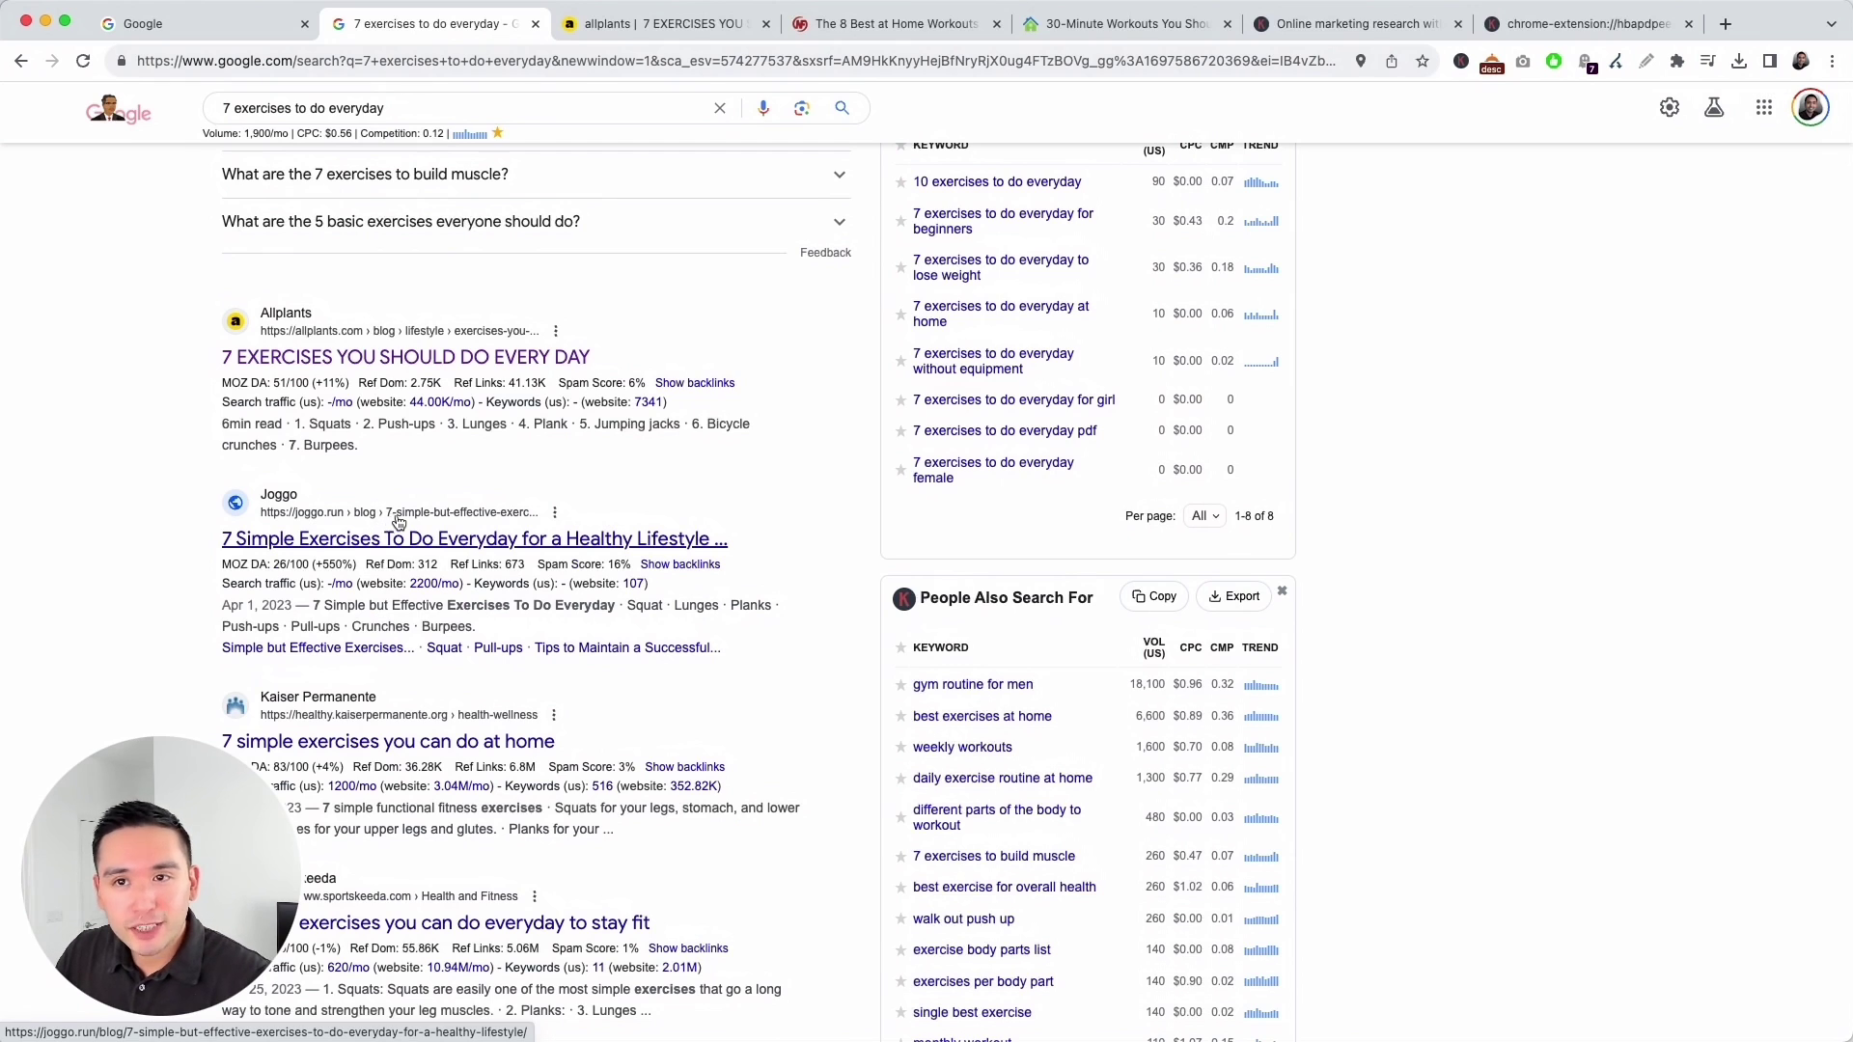
scroll(362, 454, "up", 1)
mouse_move(379, 444)
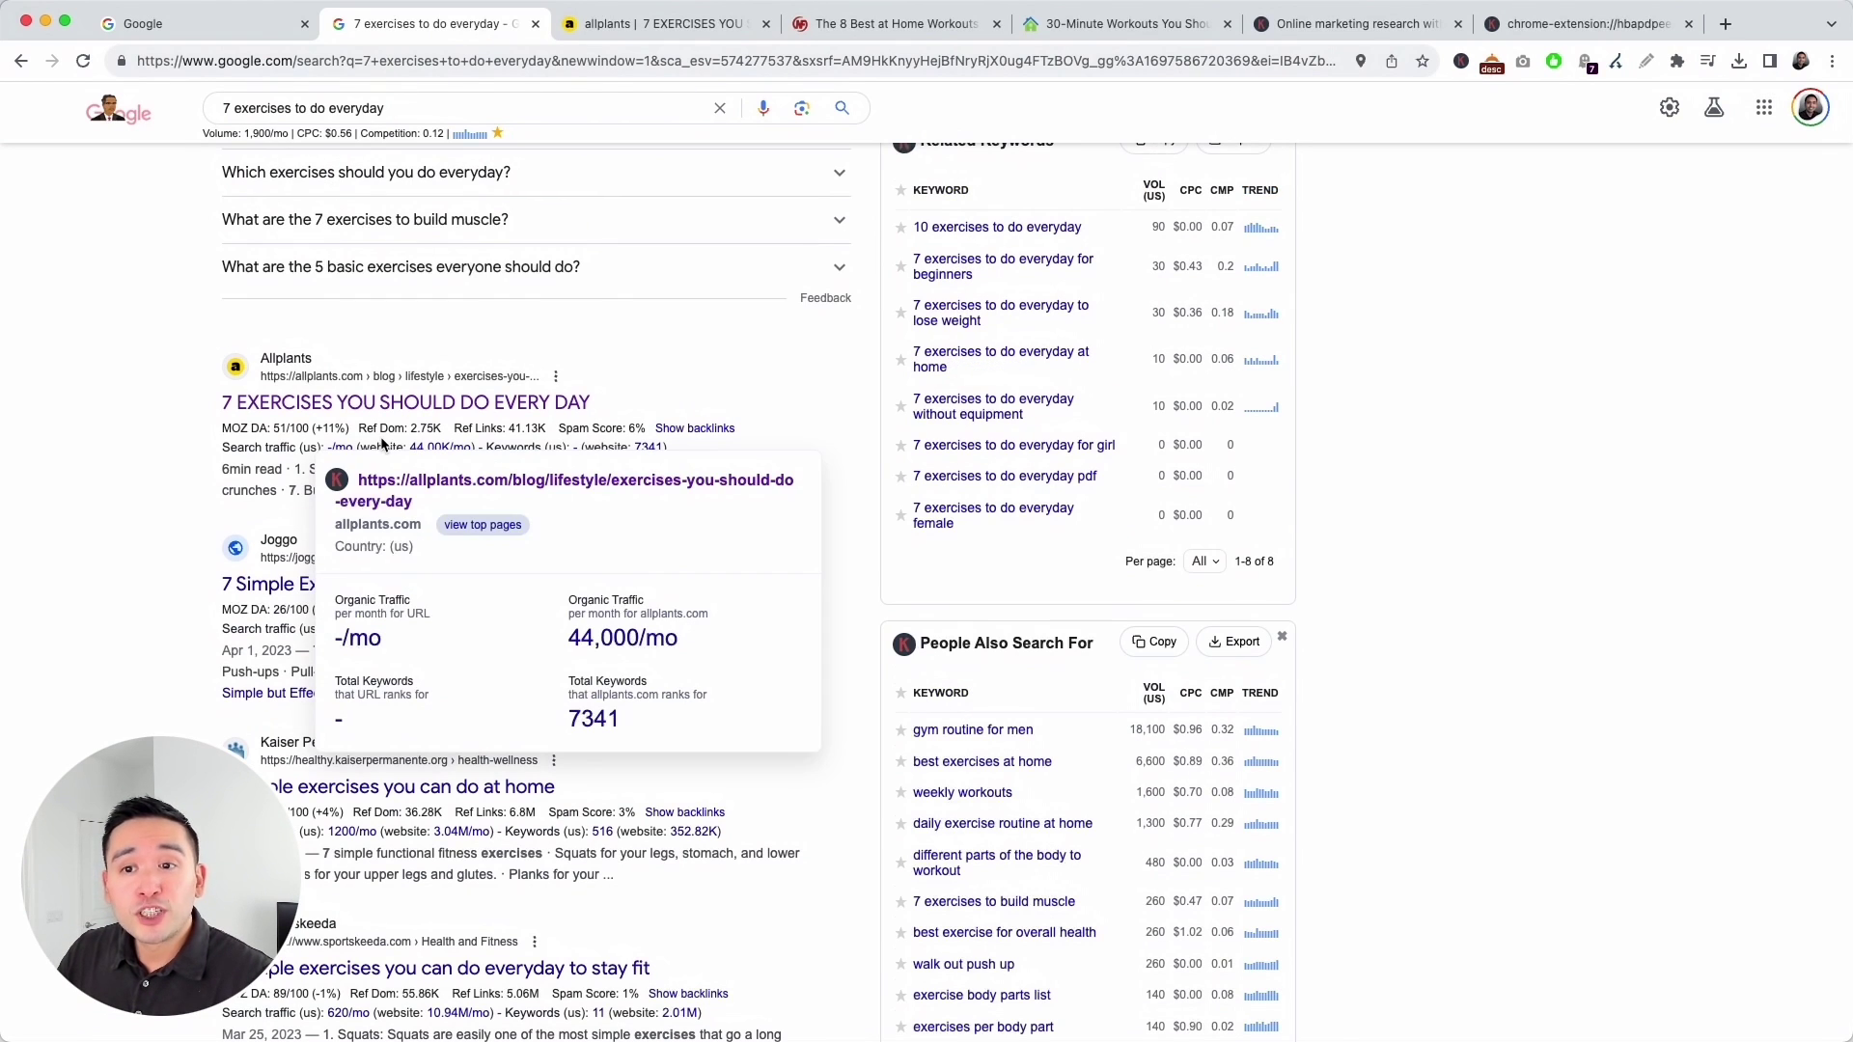
mouse_move(290, 427)
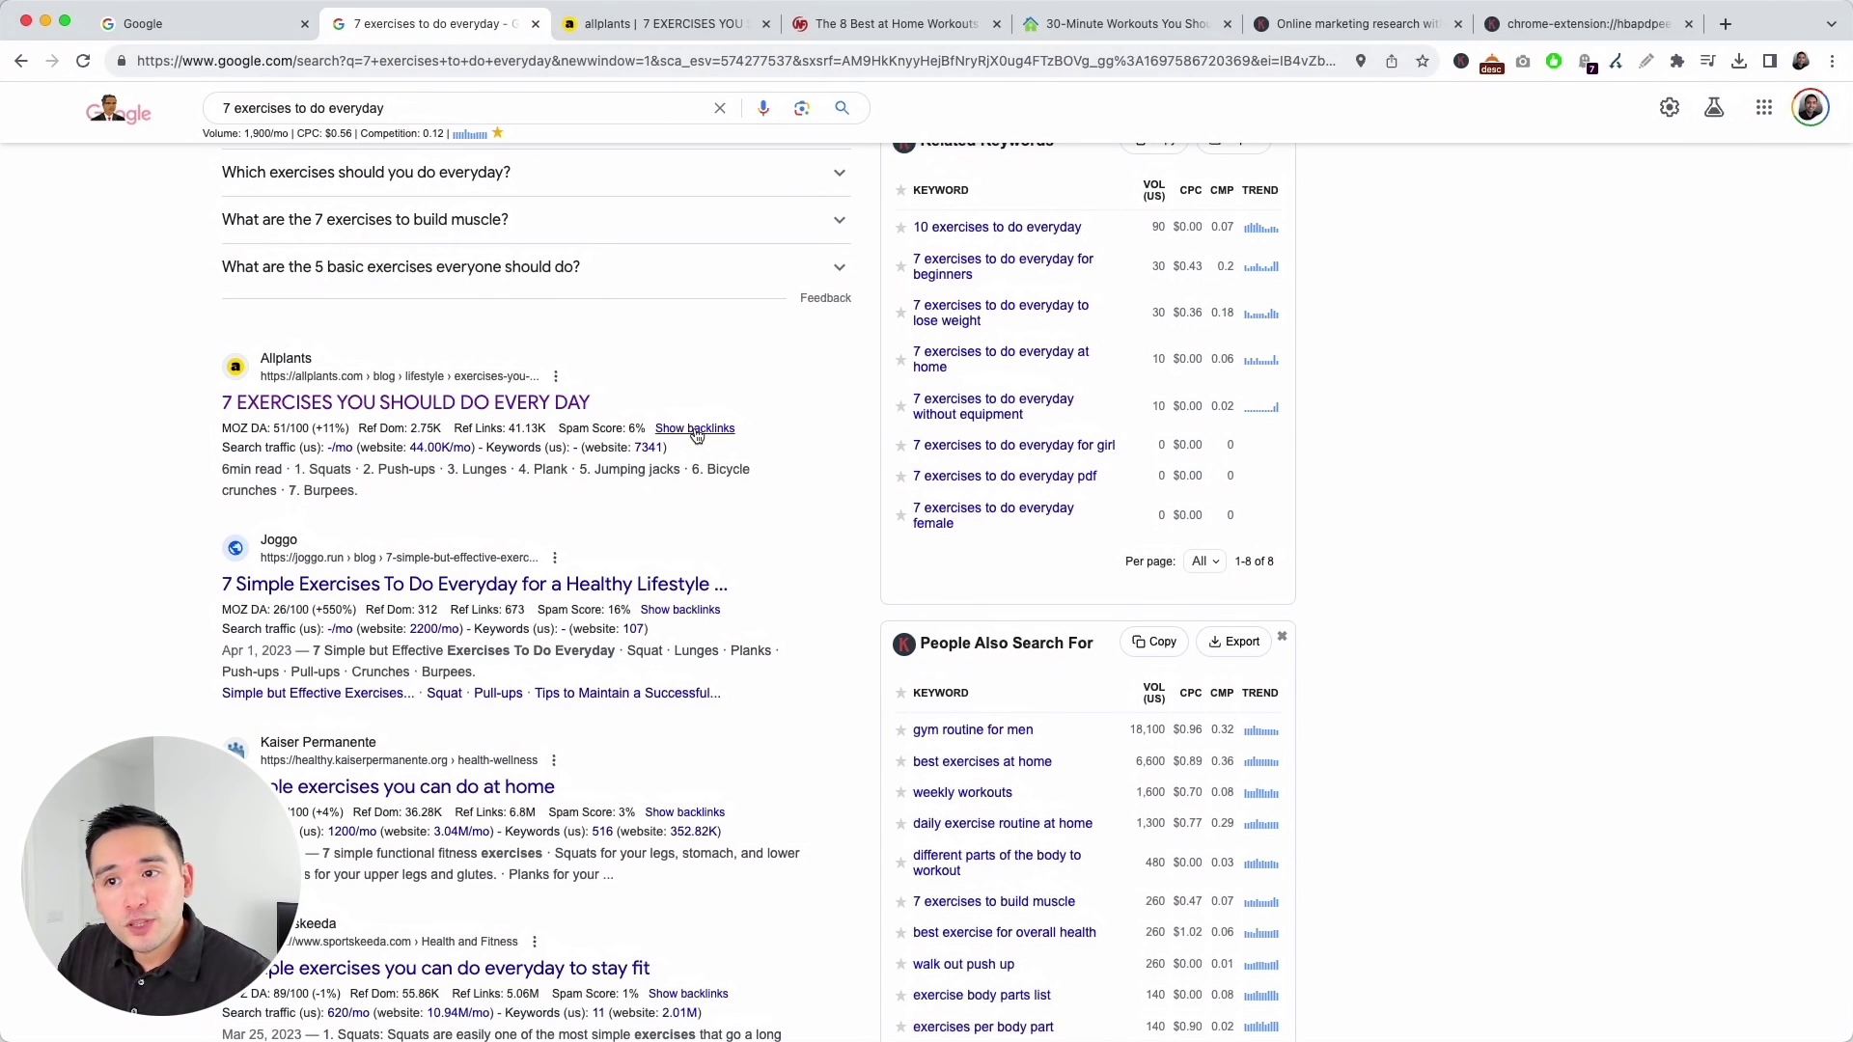
Show the backlinks for the Allplants page, switch to those for the entire domain and examine the linking URLs.
left_click(695, 428)
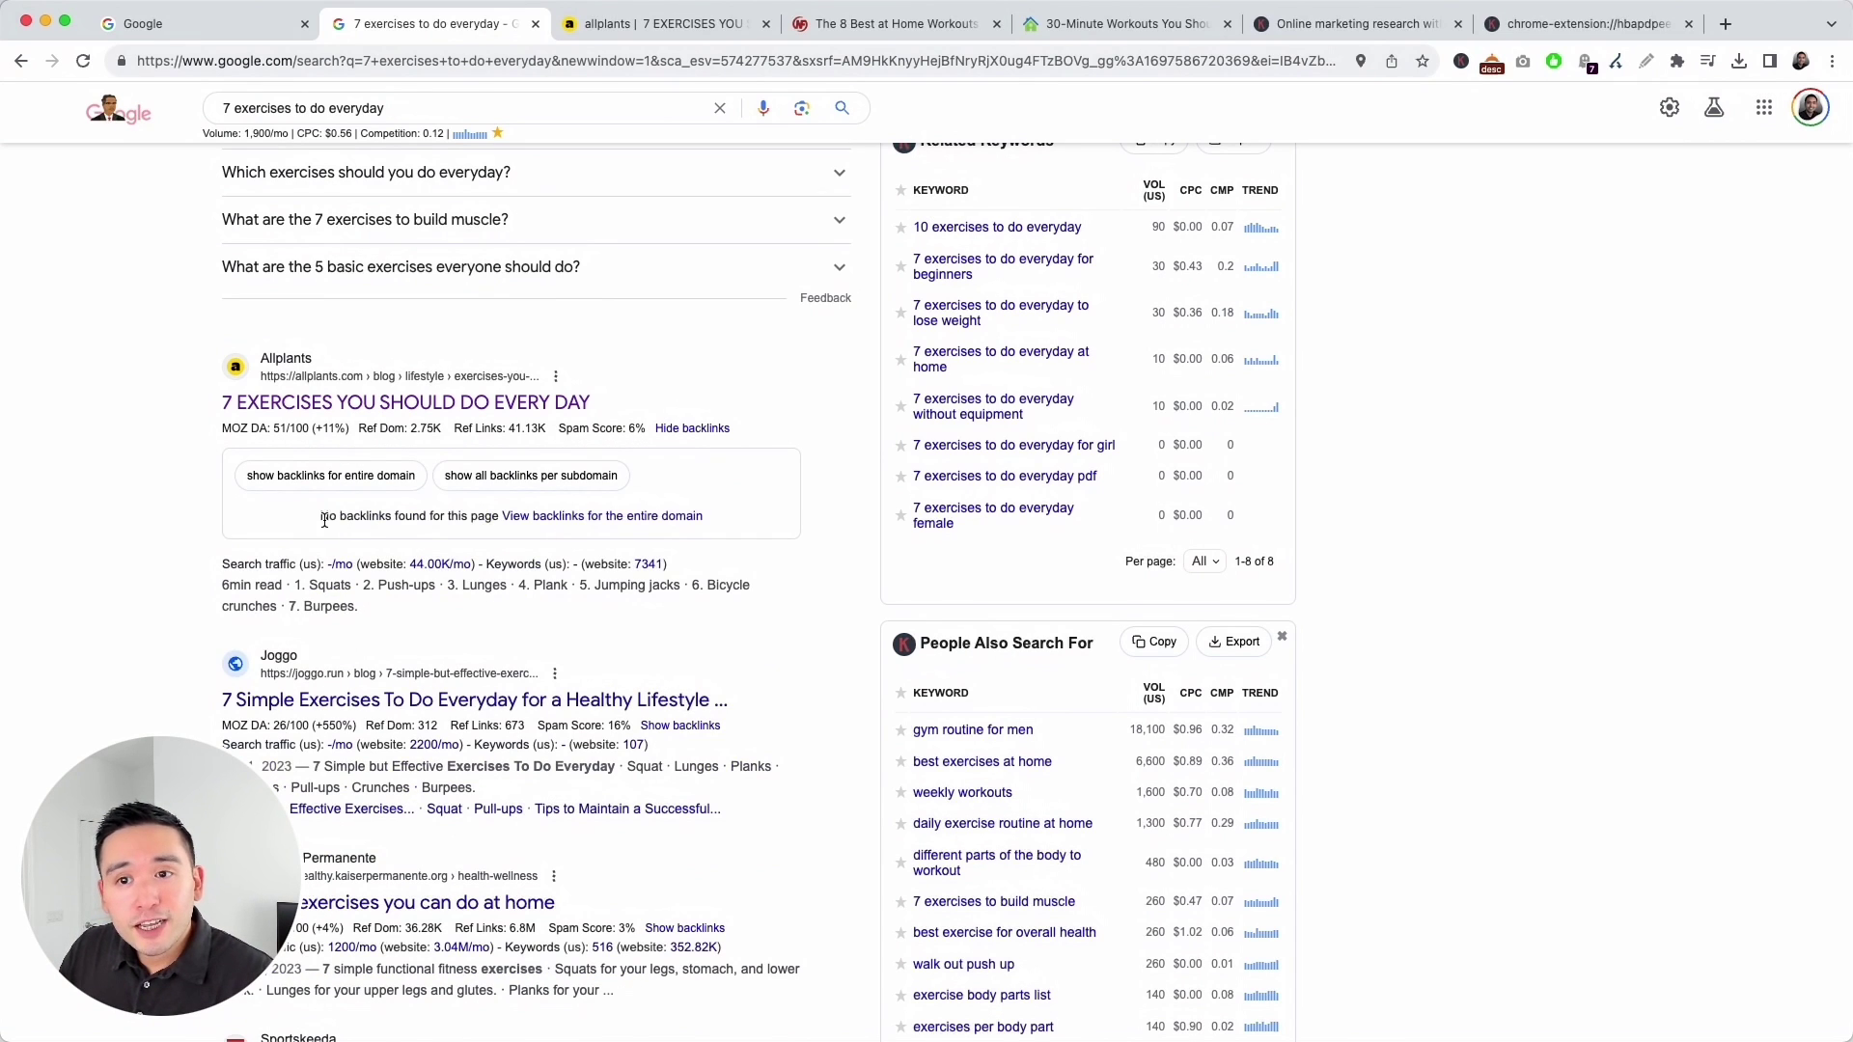
left_click_drag(320, 516, 753, 523)
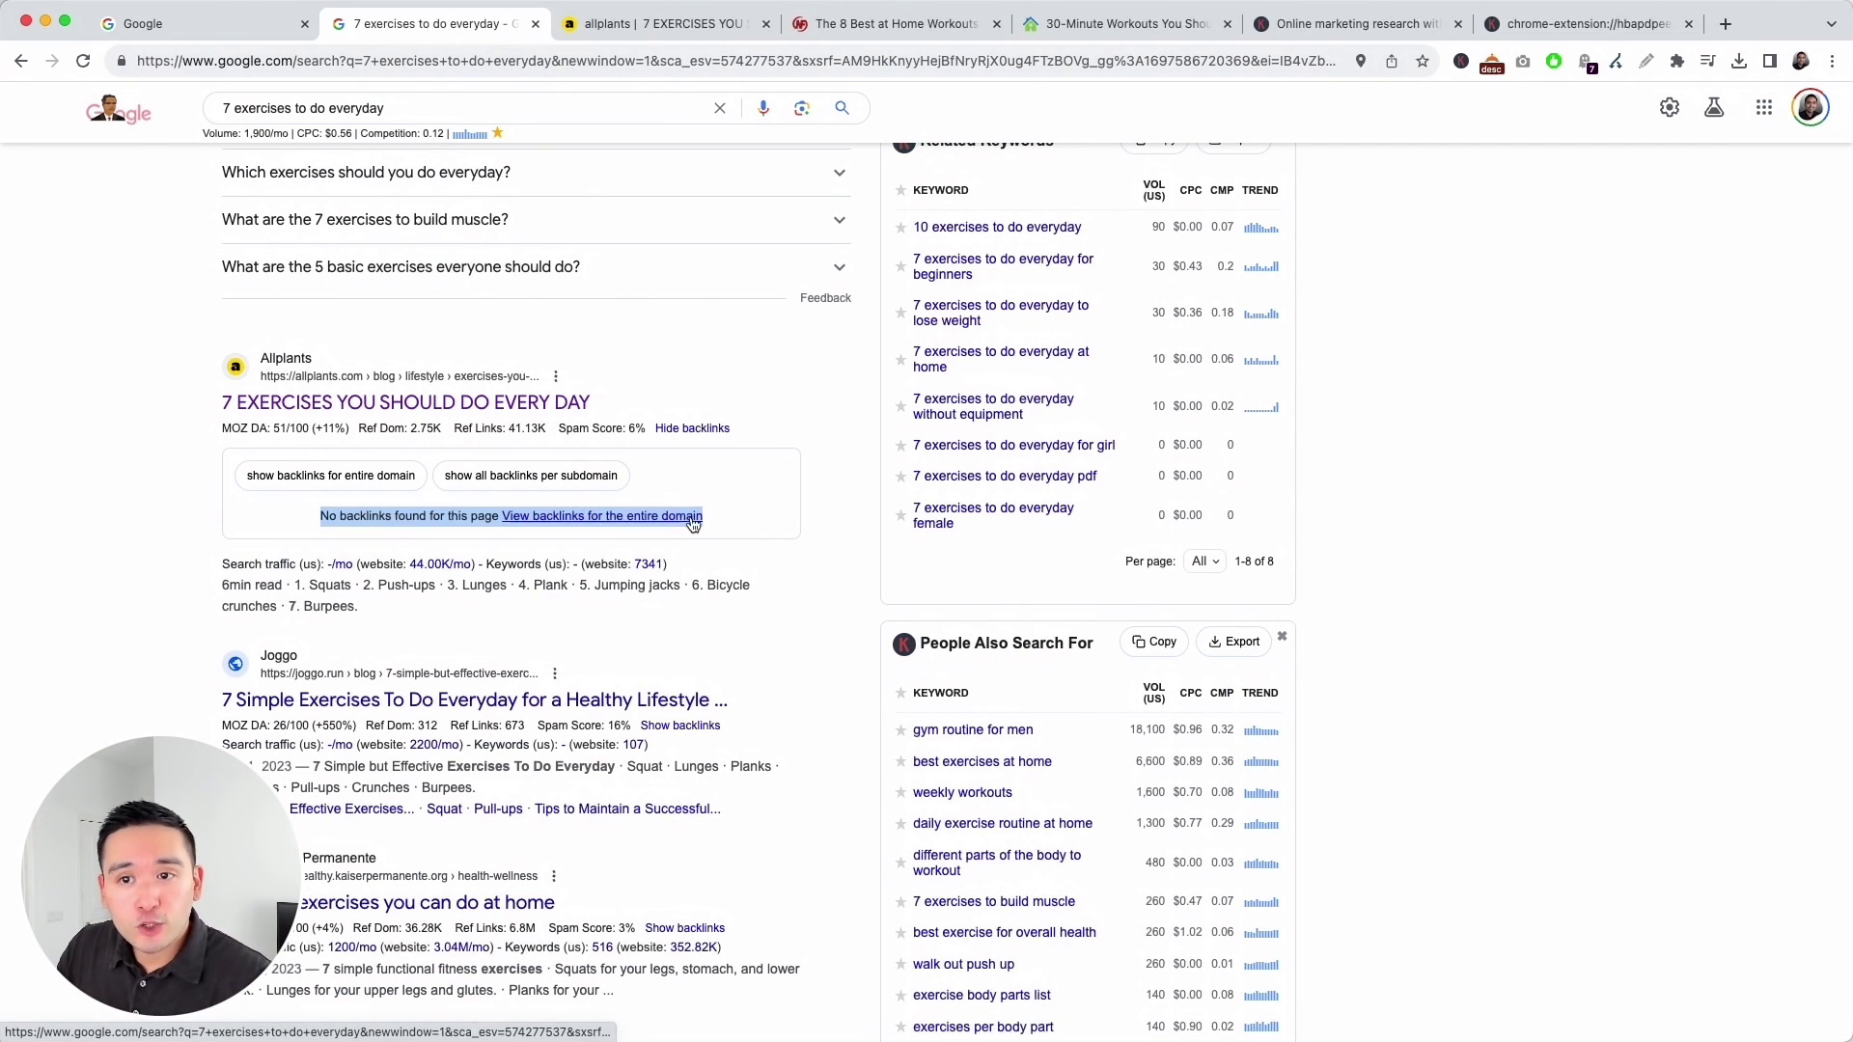
left_click(662, 519)
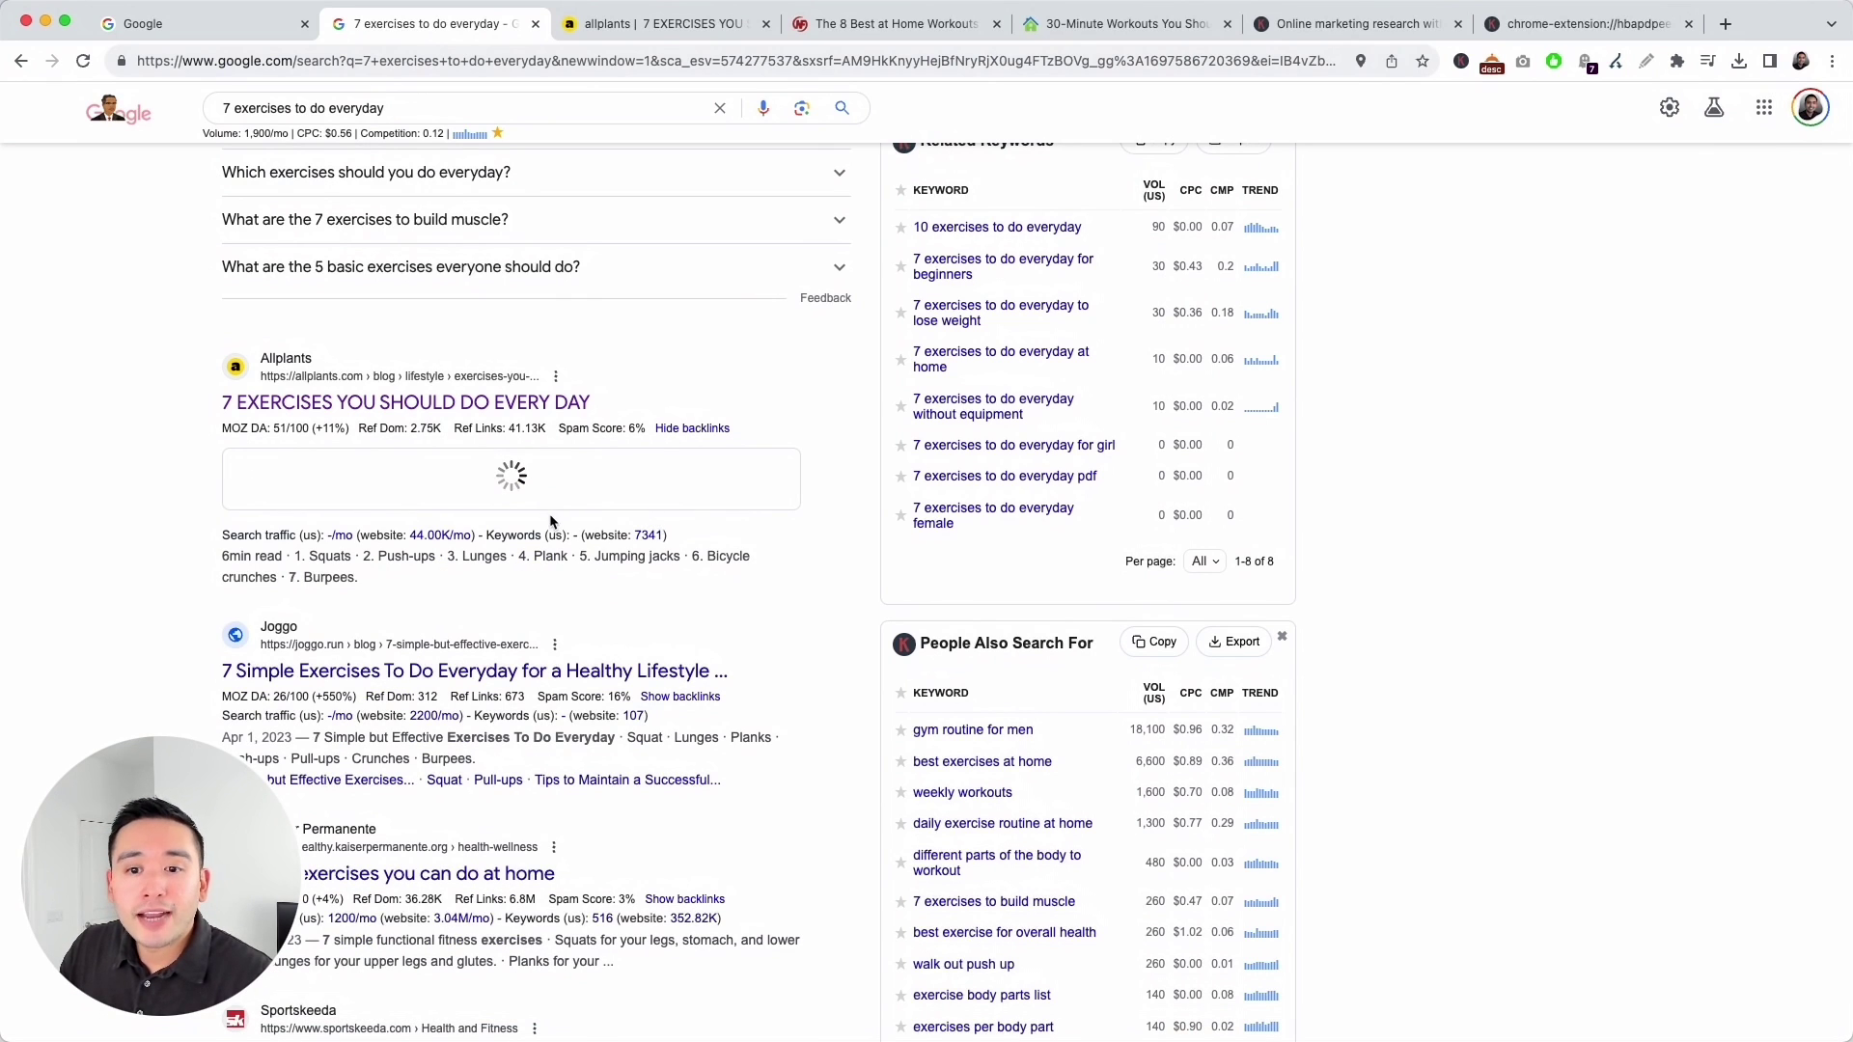
scroll(550, 743, "down", 3)
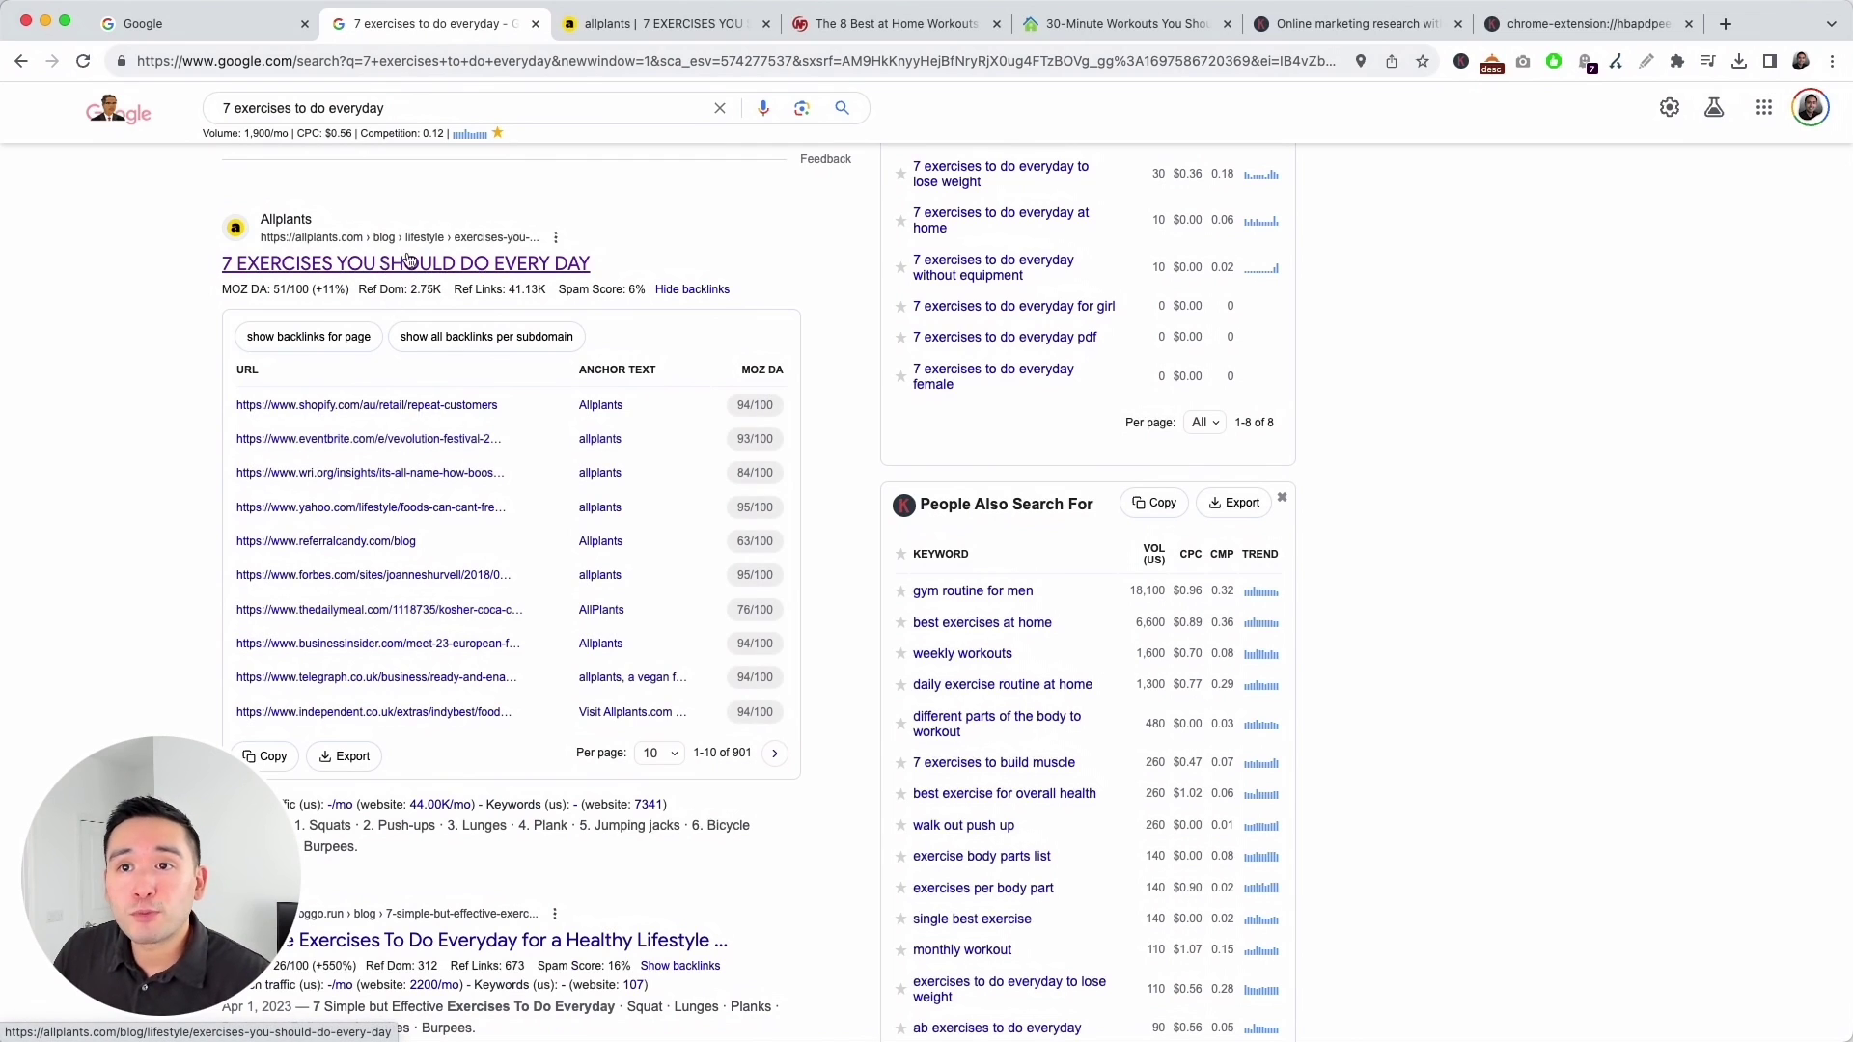
mouse_move(623, 283)
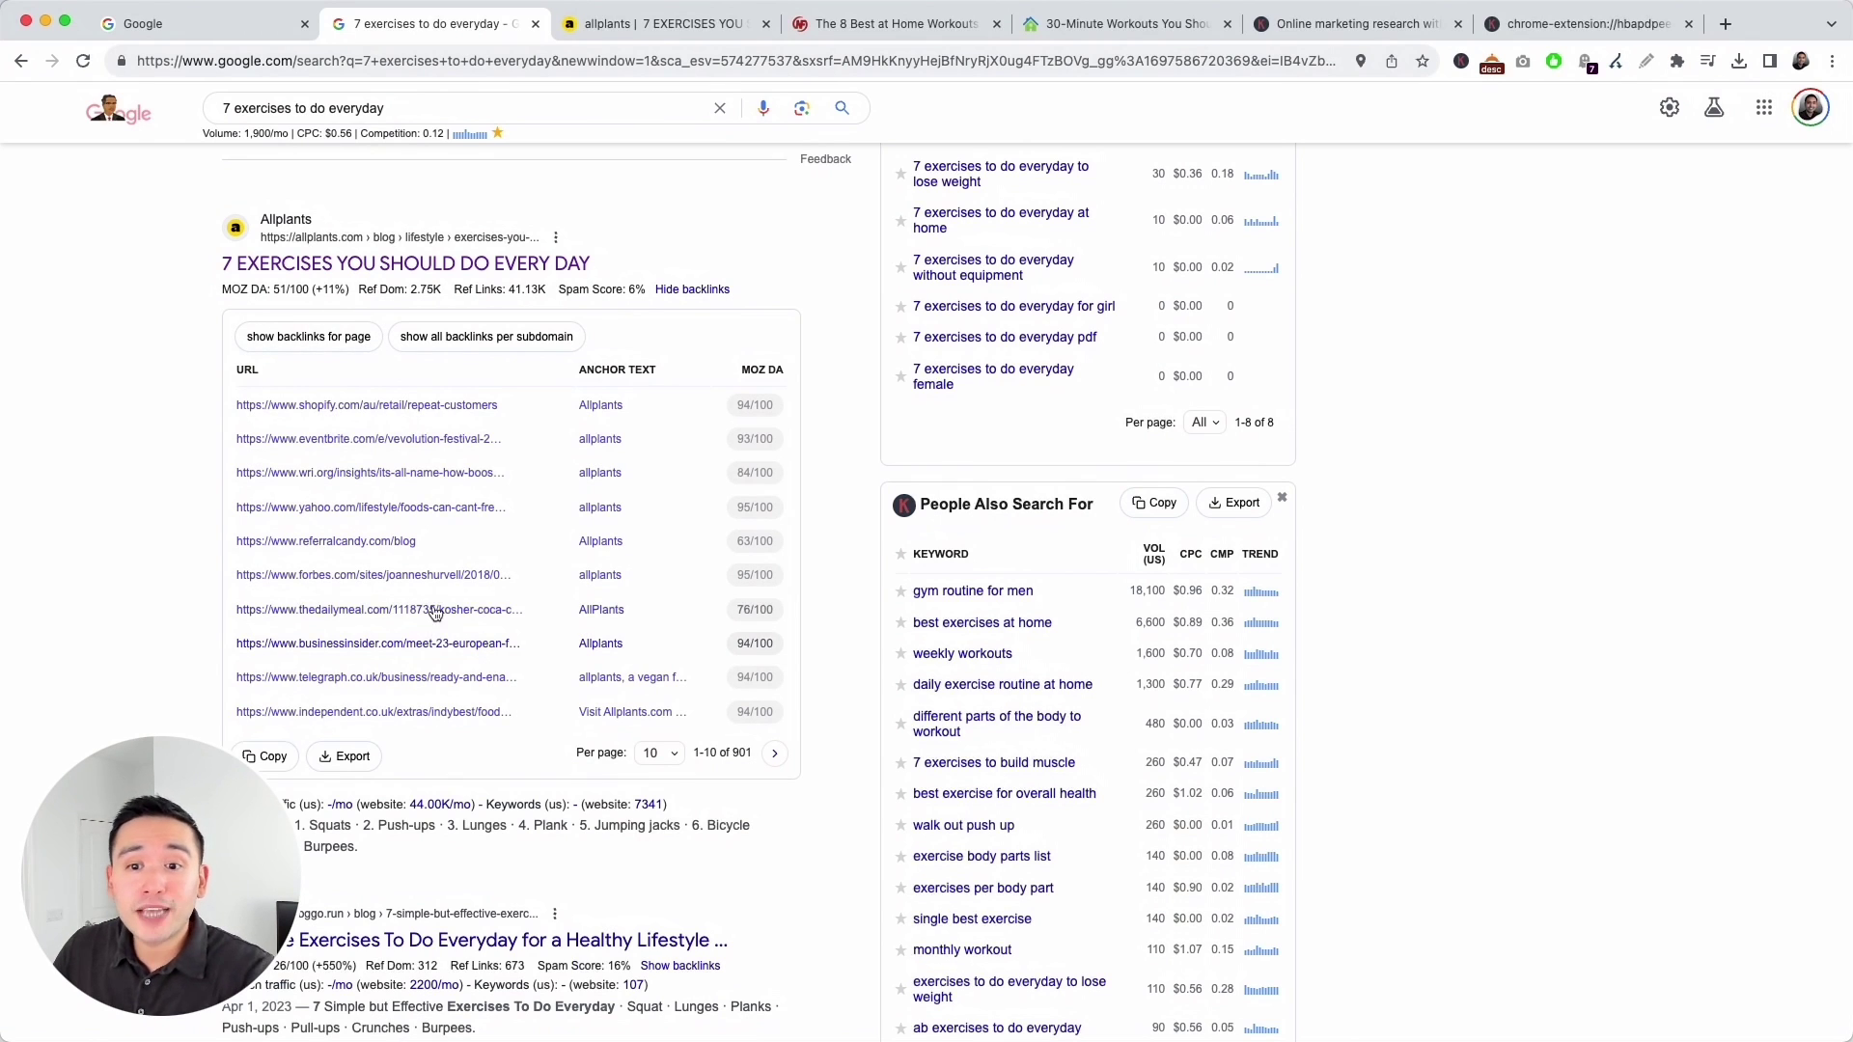
scroll(473, 559, "down", 2)
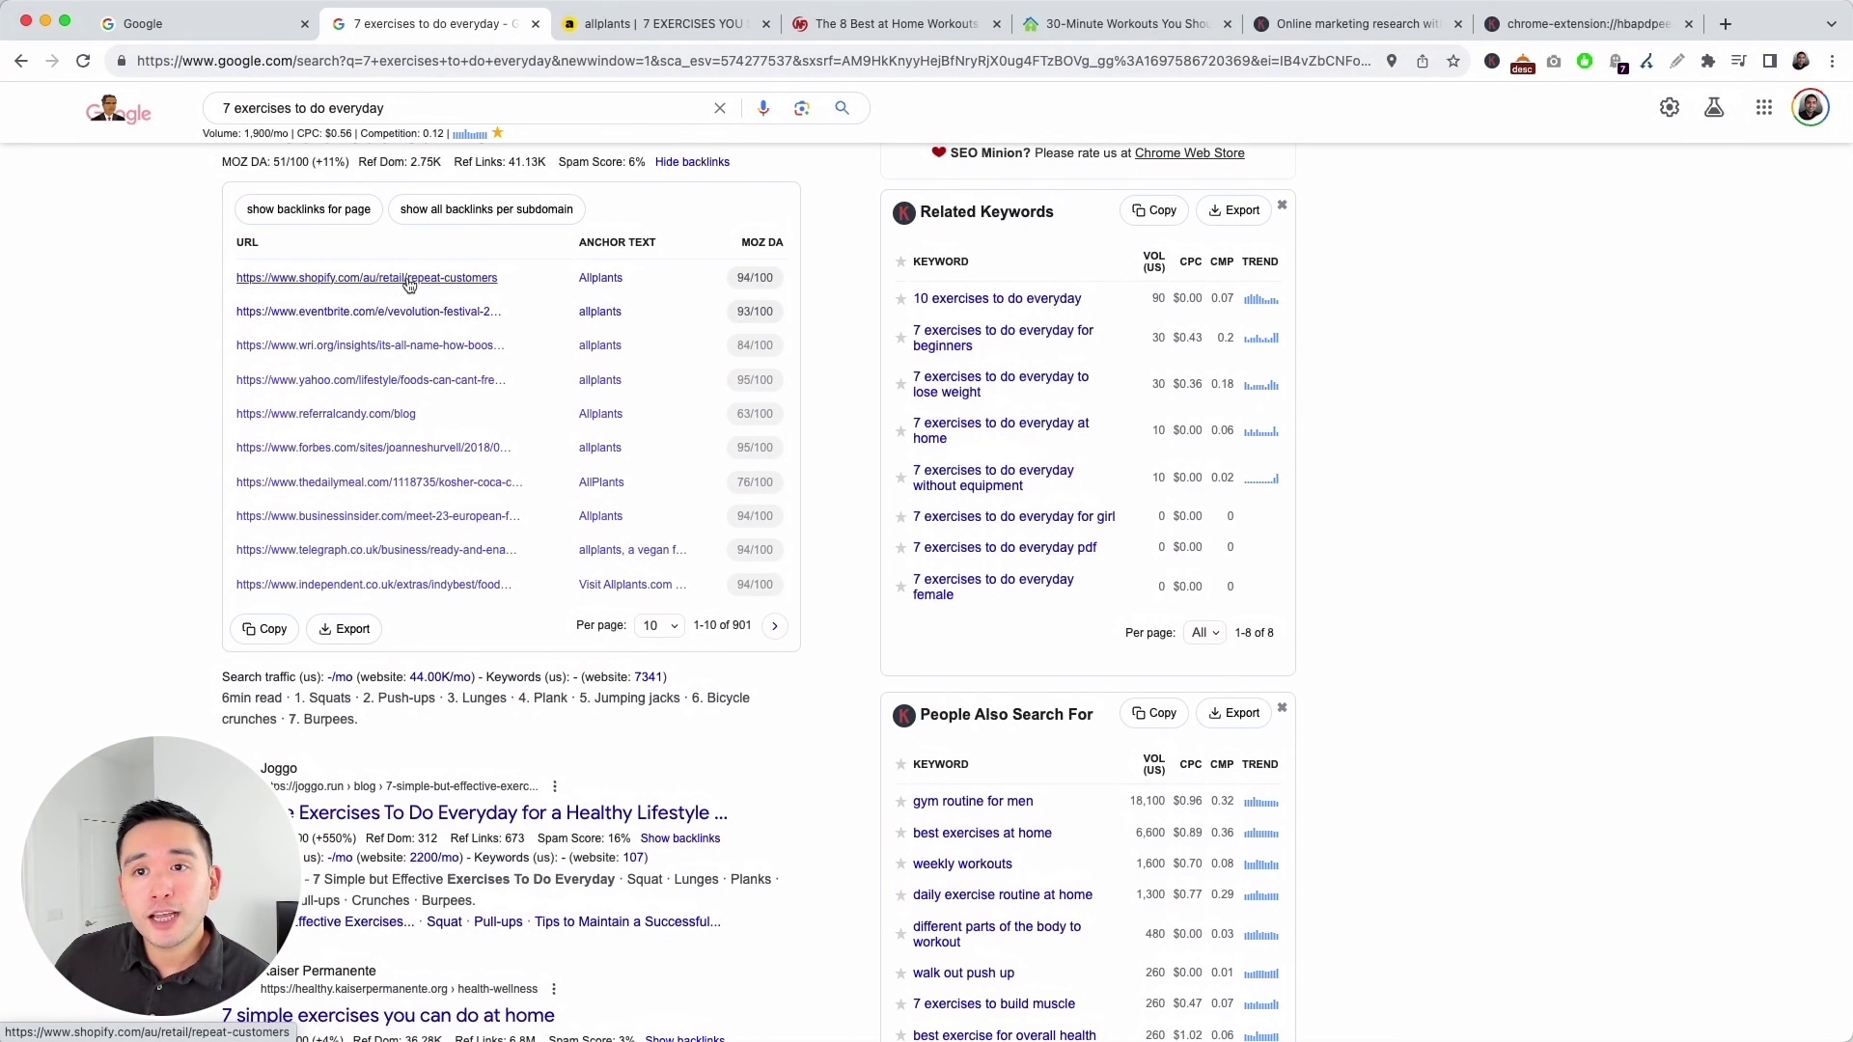
Open the thedailymeal.com Kosher Coca-Cola backlink, skim the article and return to the search results.
left_click(378, 482)
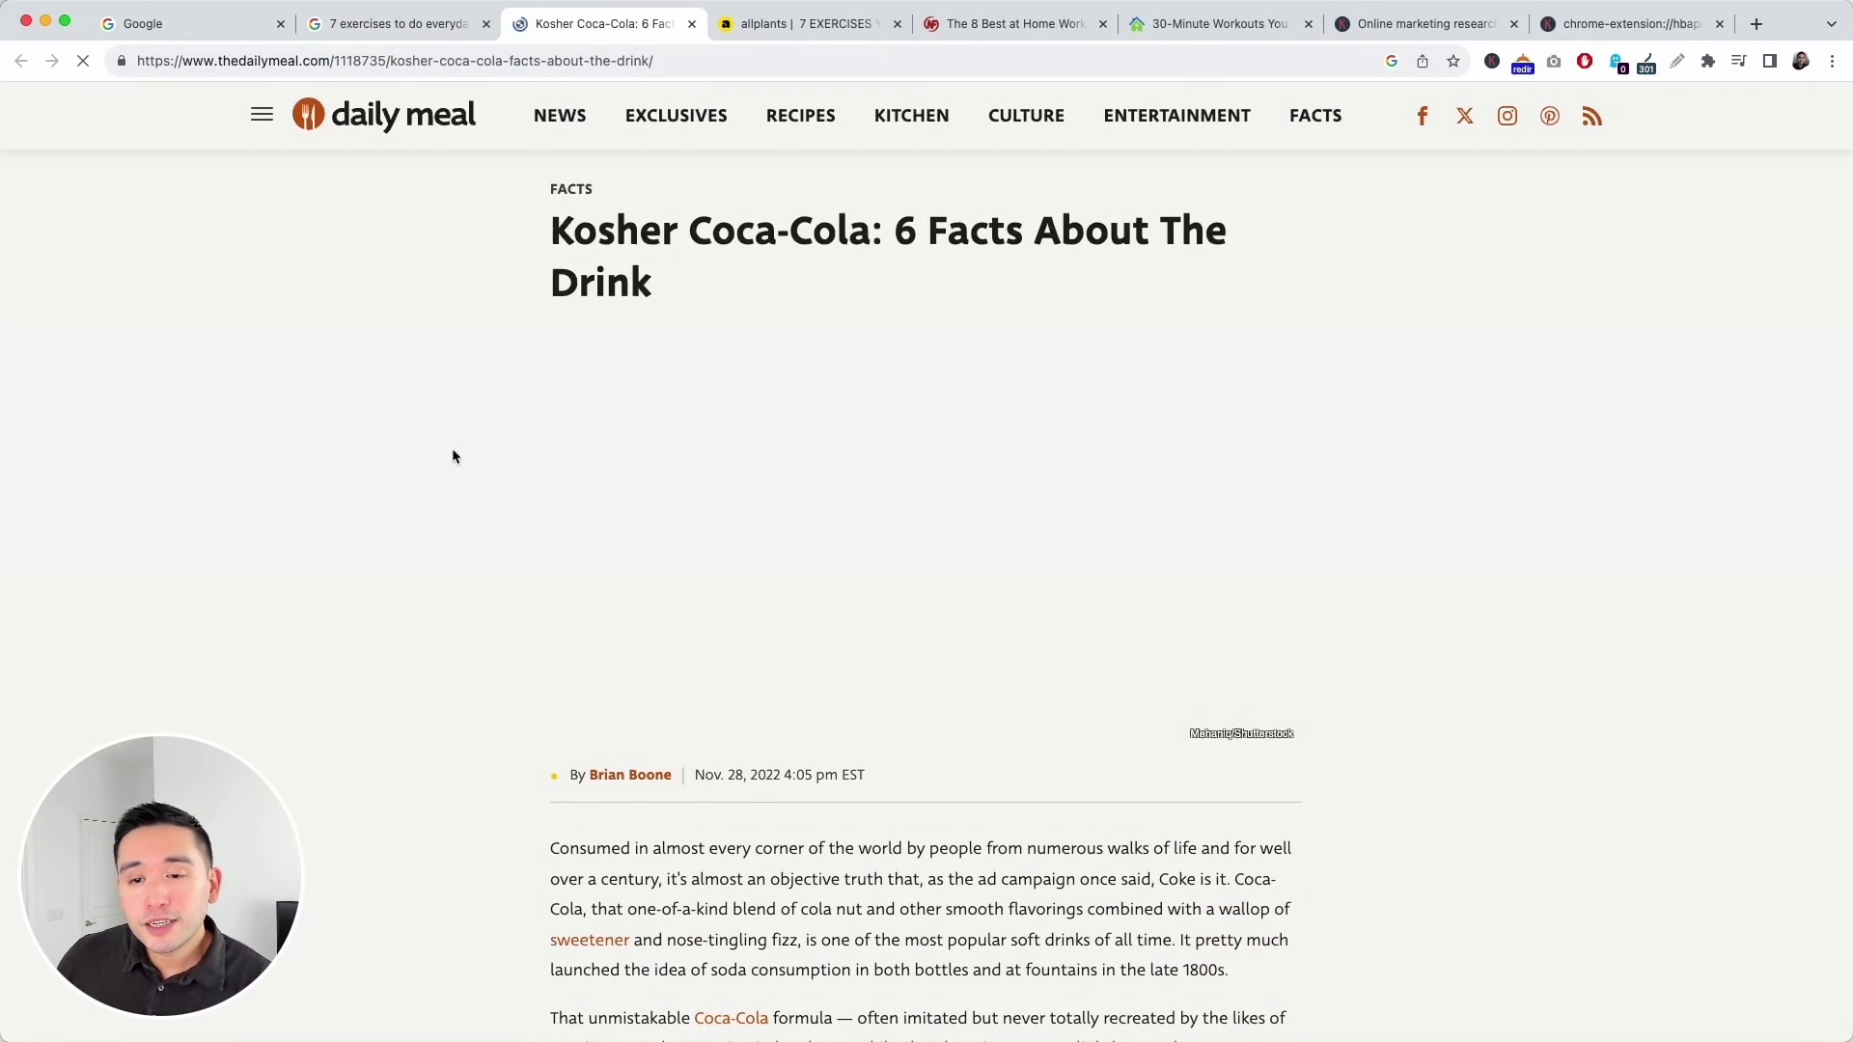
scroll(576, 436, "down", 4)
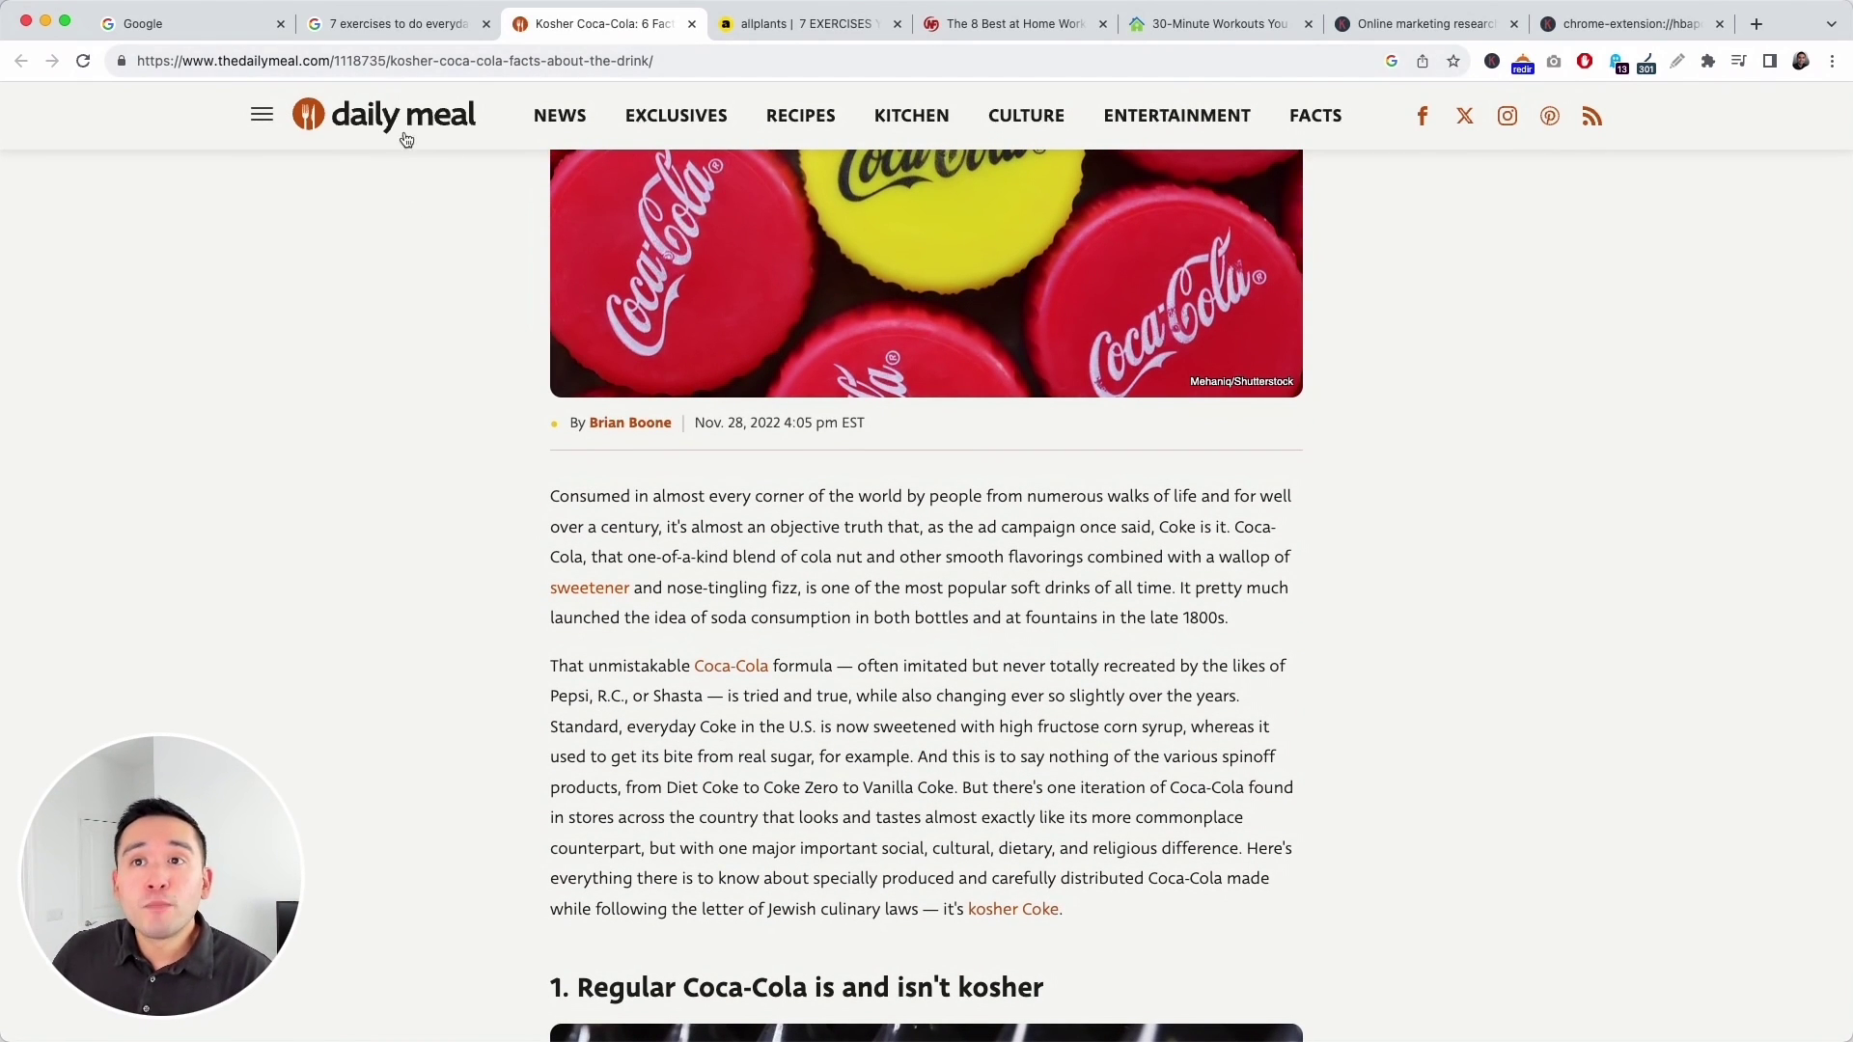
scroll(432, 249, "up", 4)
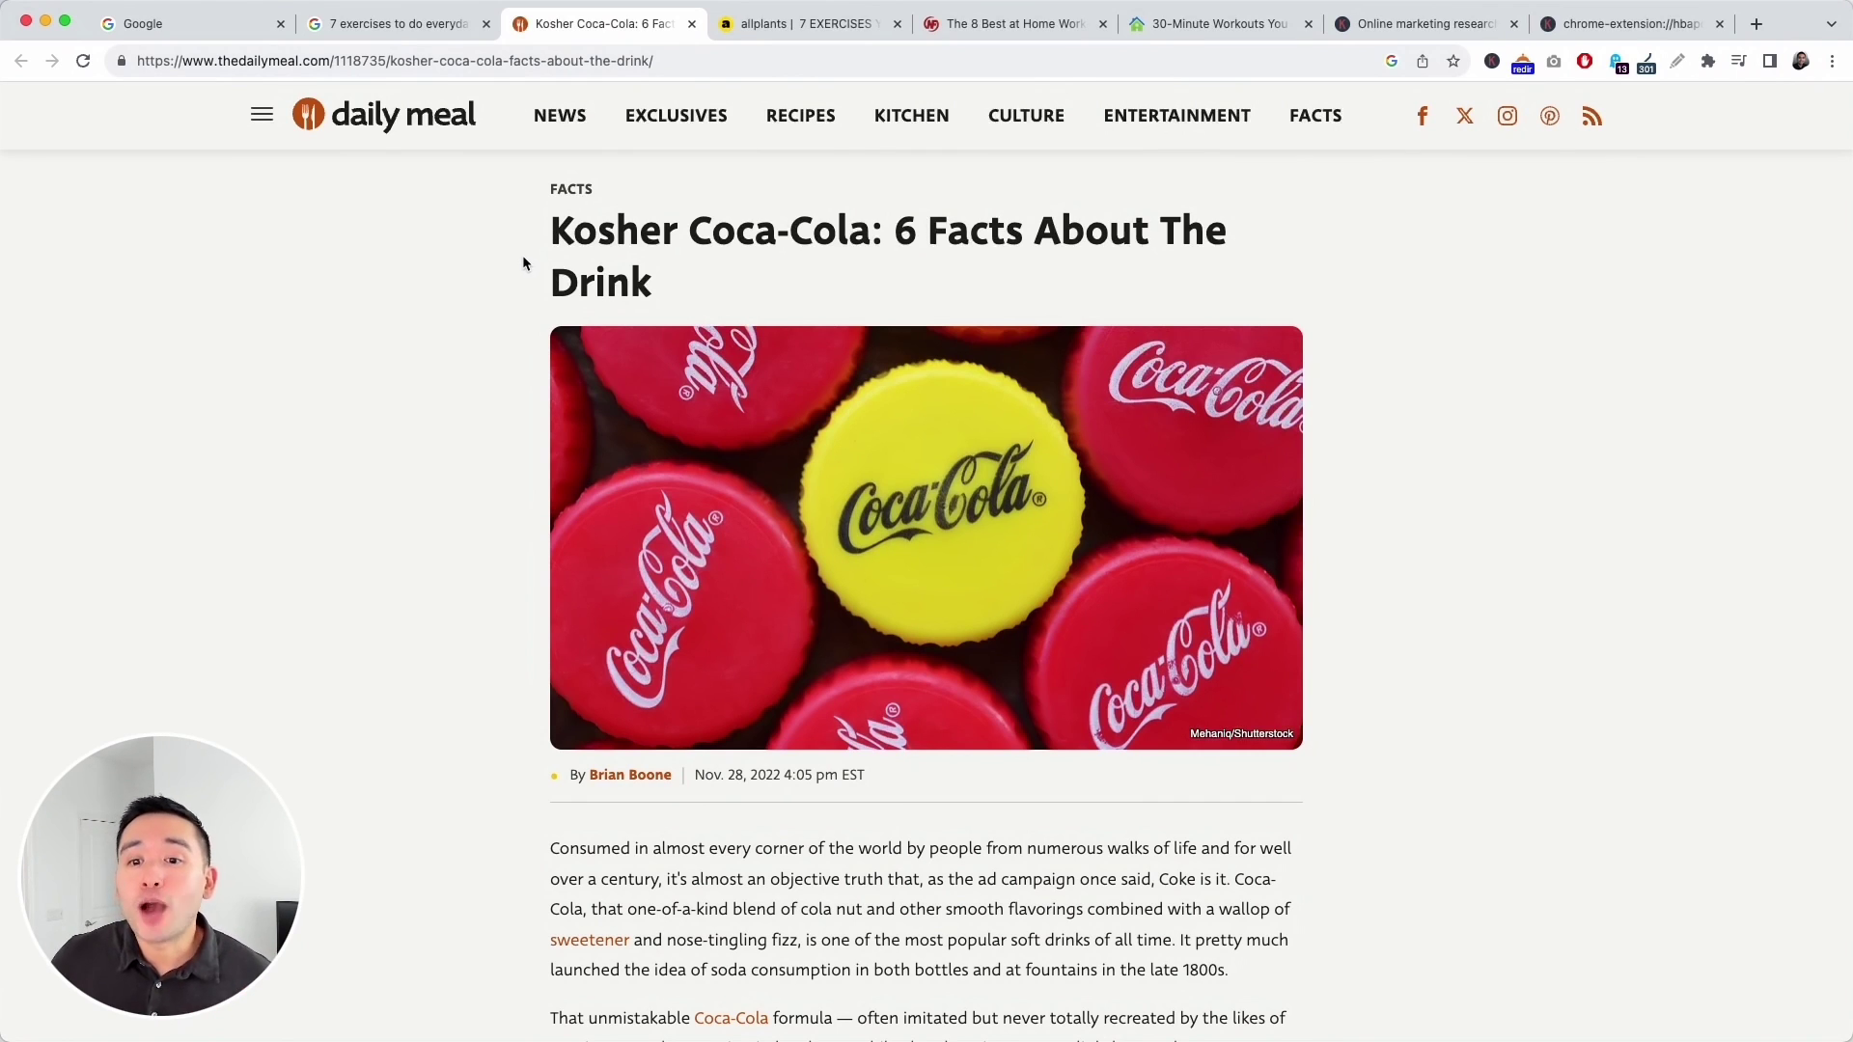
left_click(436, 25)
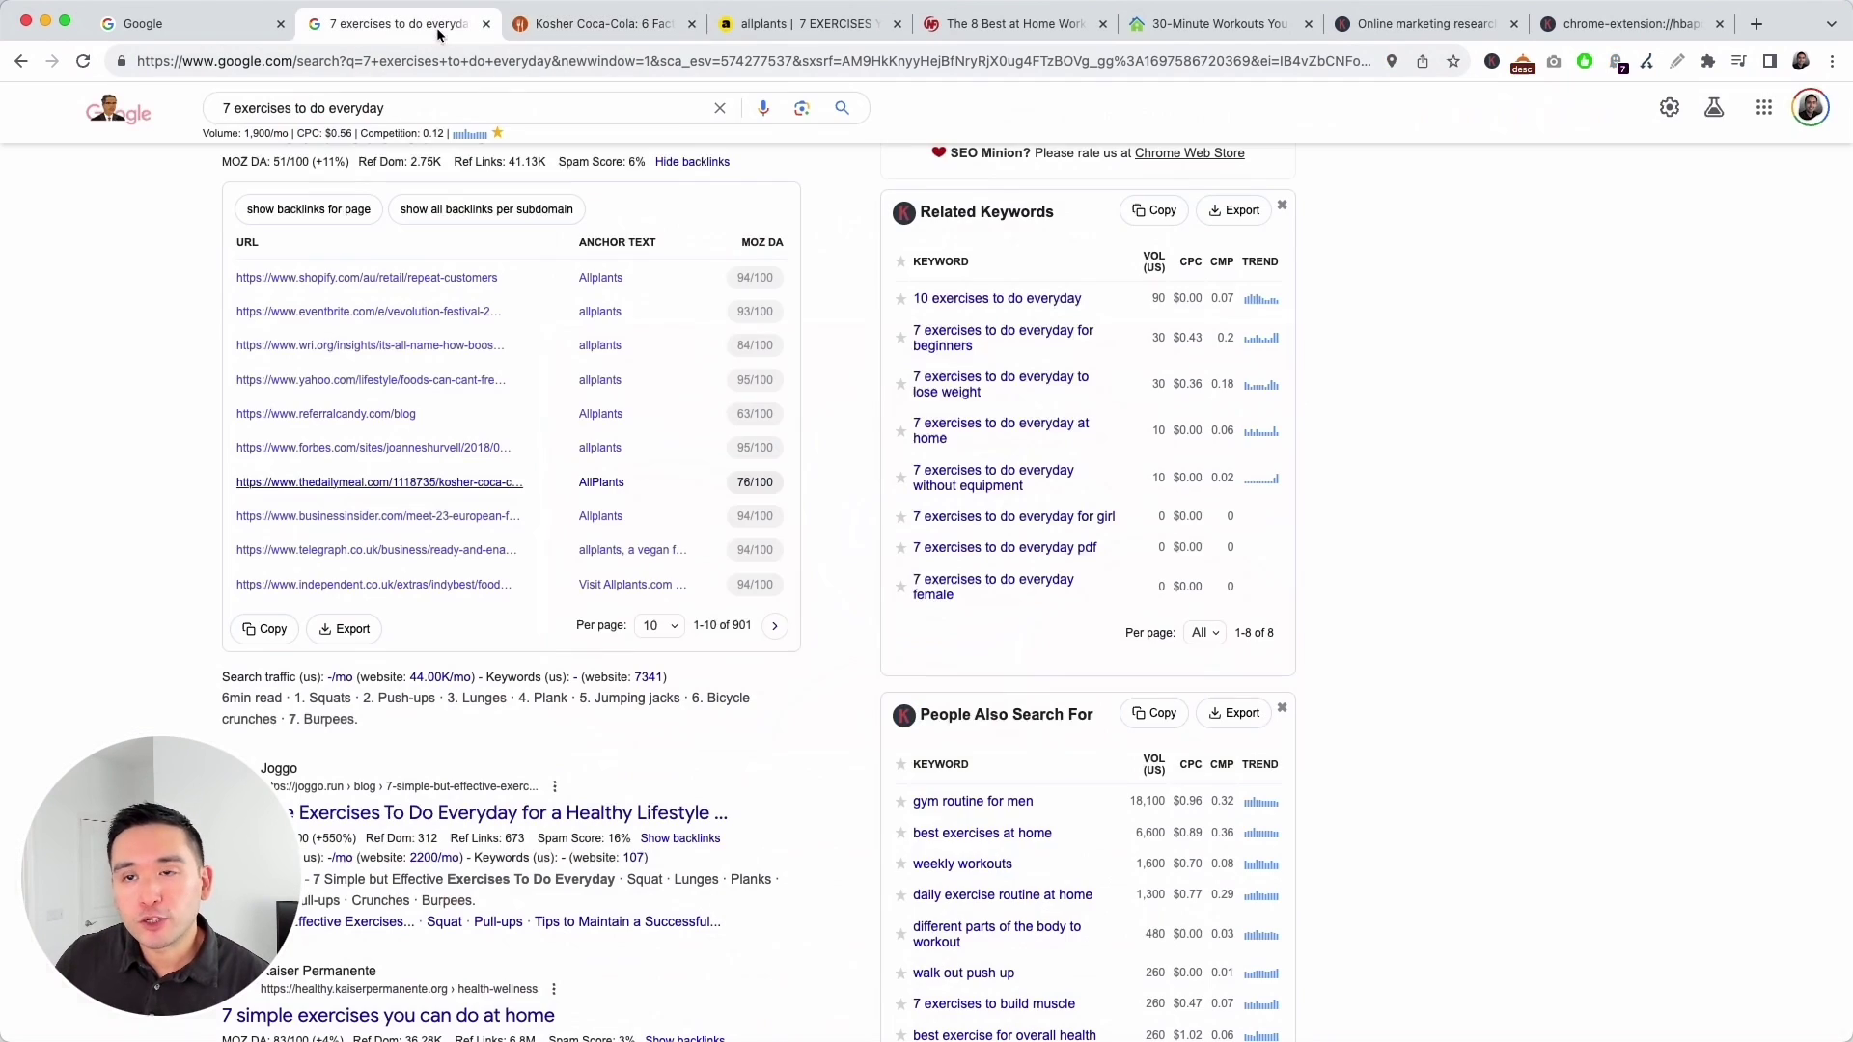
Open the businessinsider.com backlink, highlight part of its title and locate the Allplants mention in the Chew cofounder's section.
left_click(368, 519)
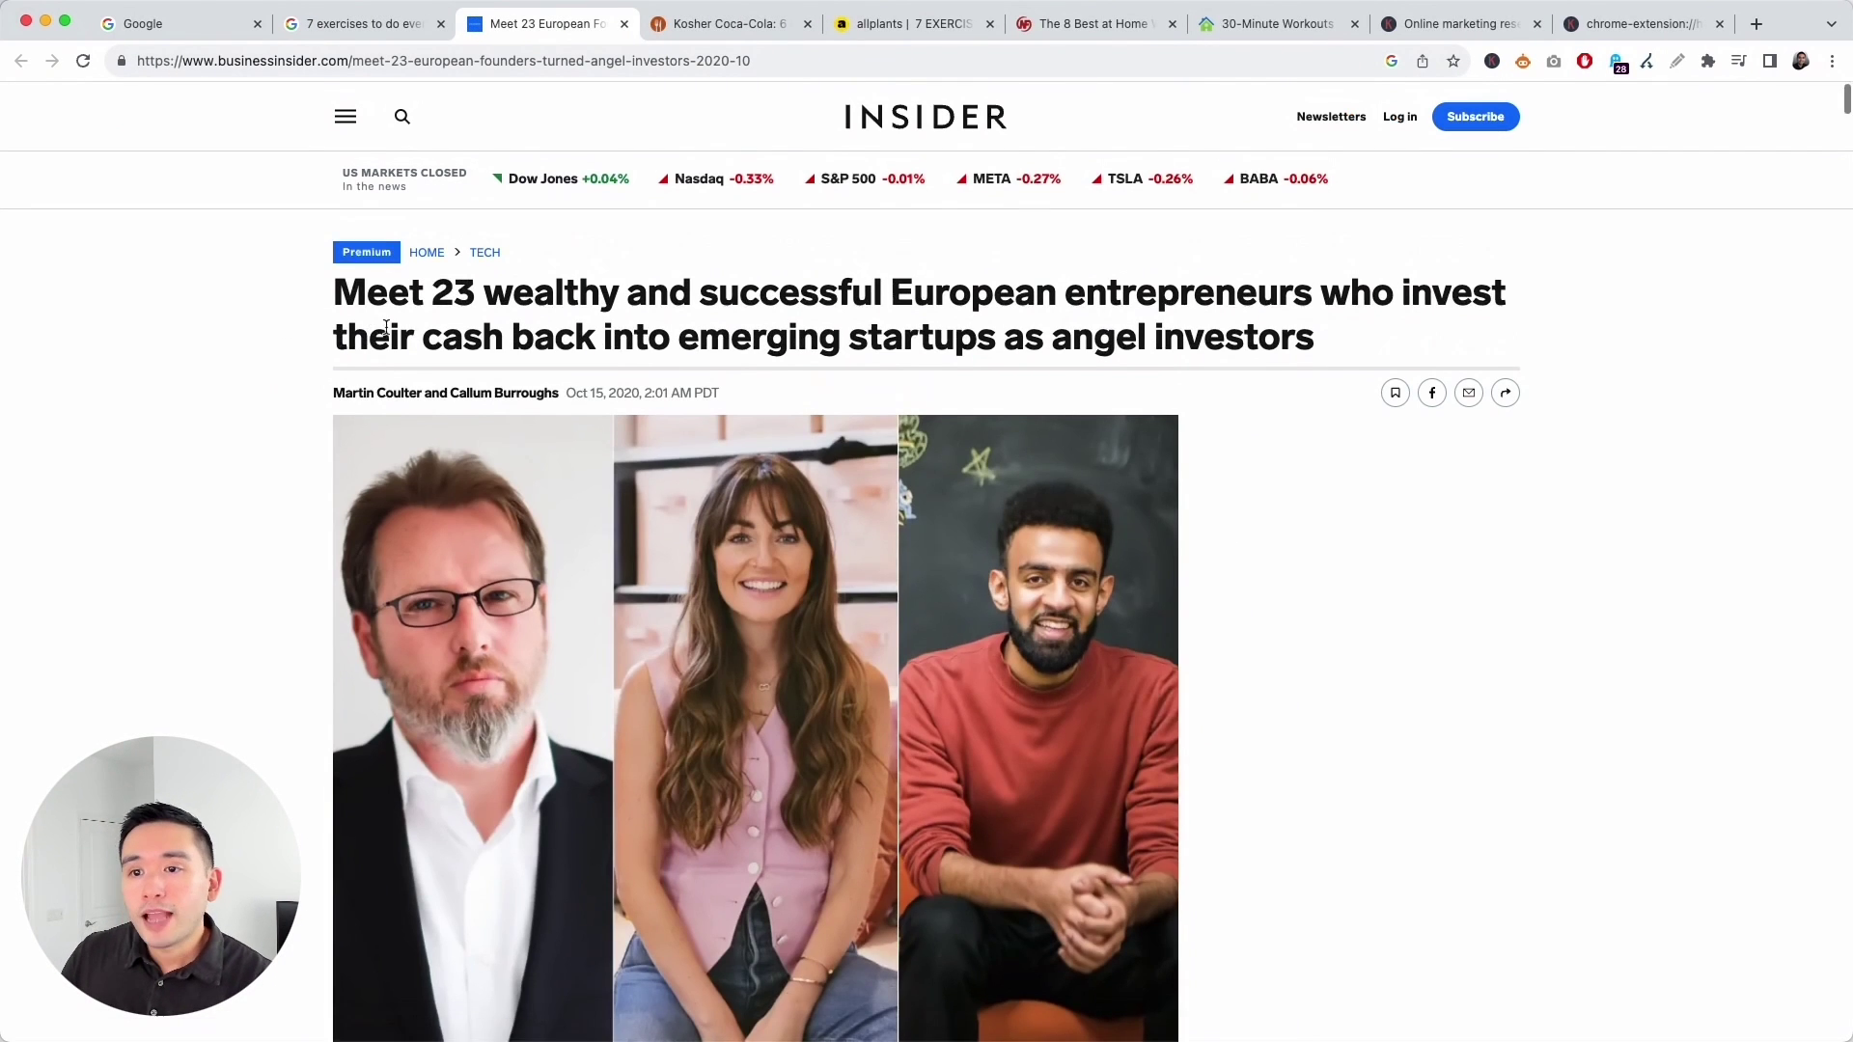
scroll(386, 333, "down", 6)
scroll(437, 300, "up", 7)
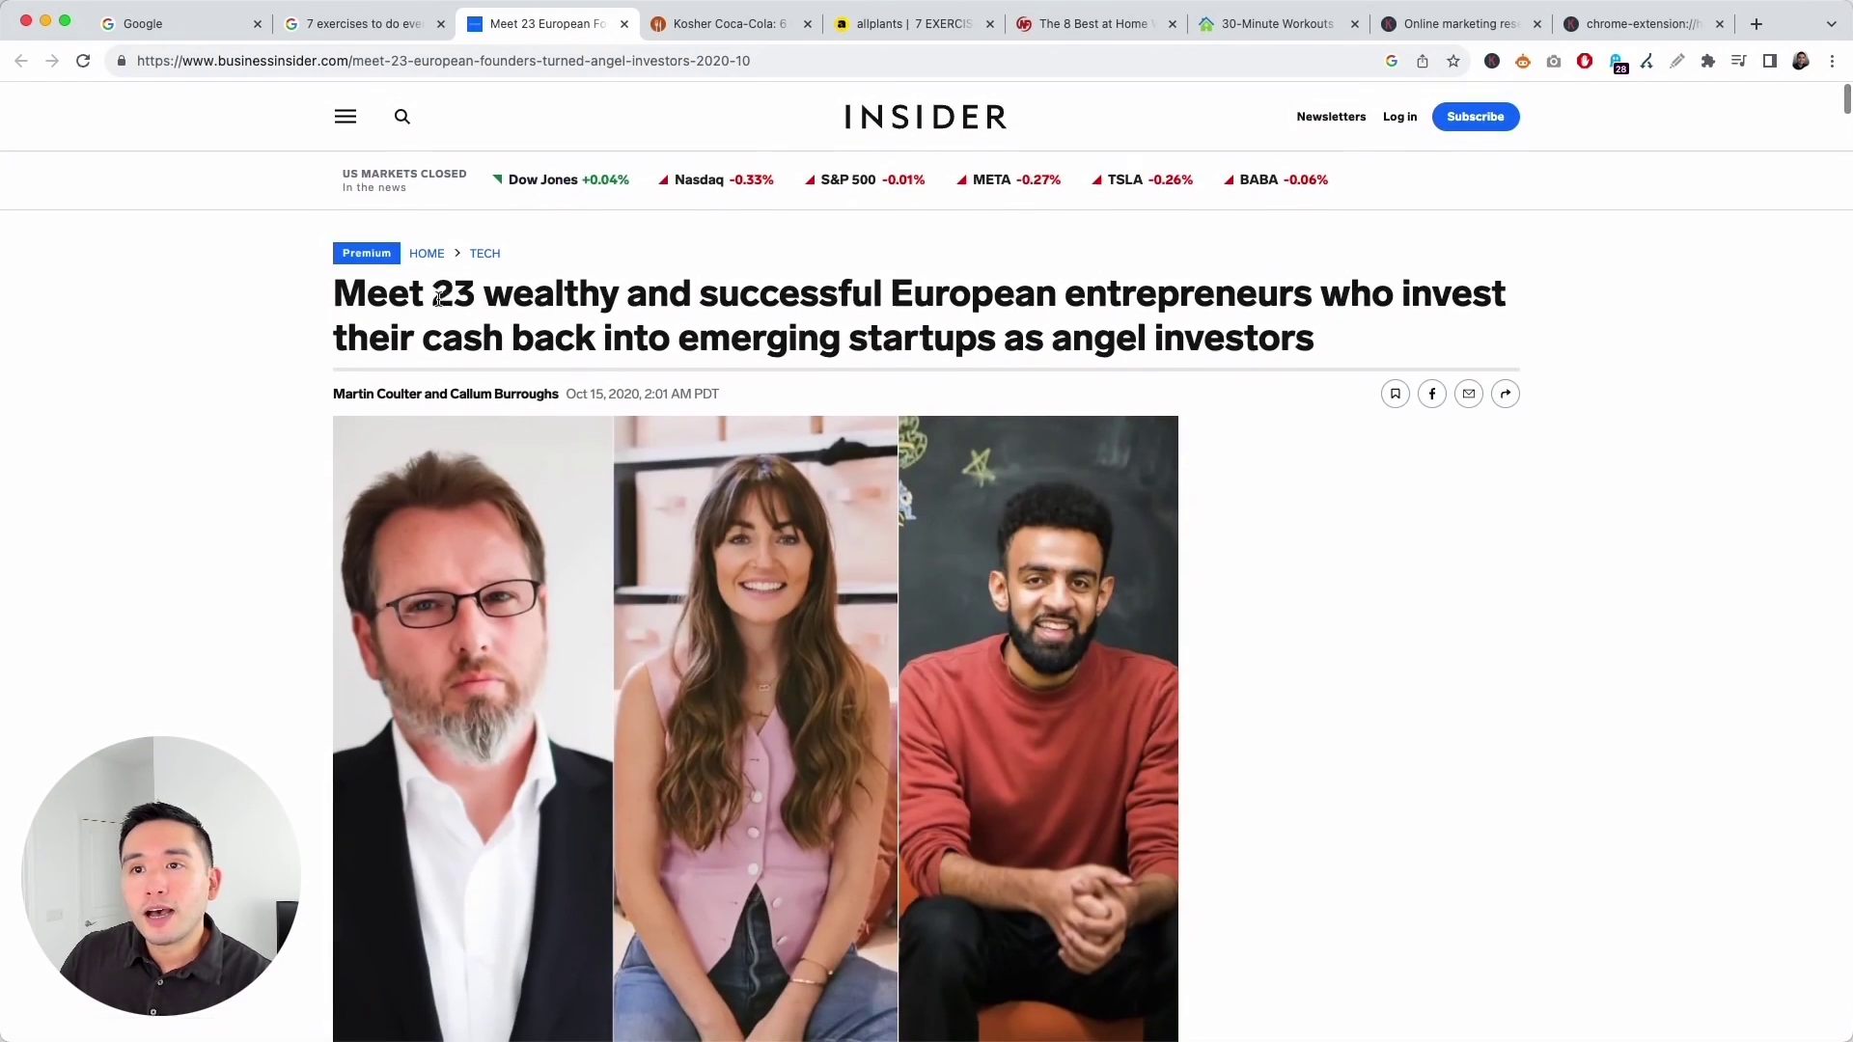
left_click_drag(434, 294, 1356, 292)
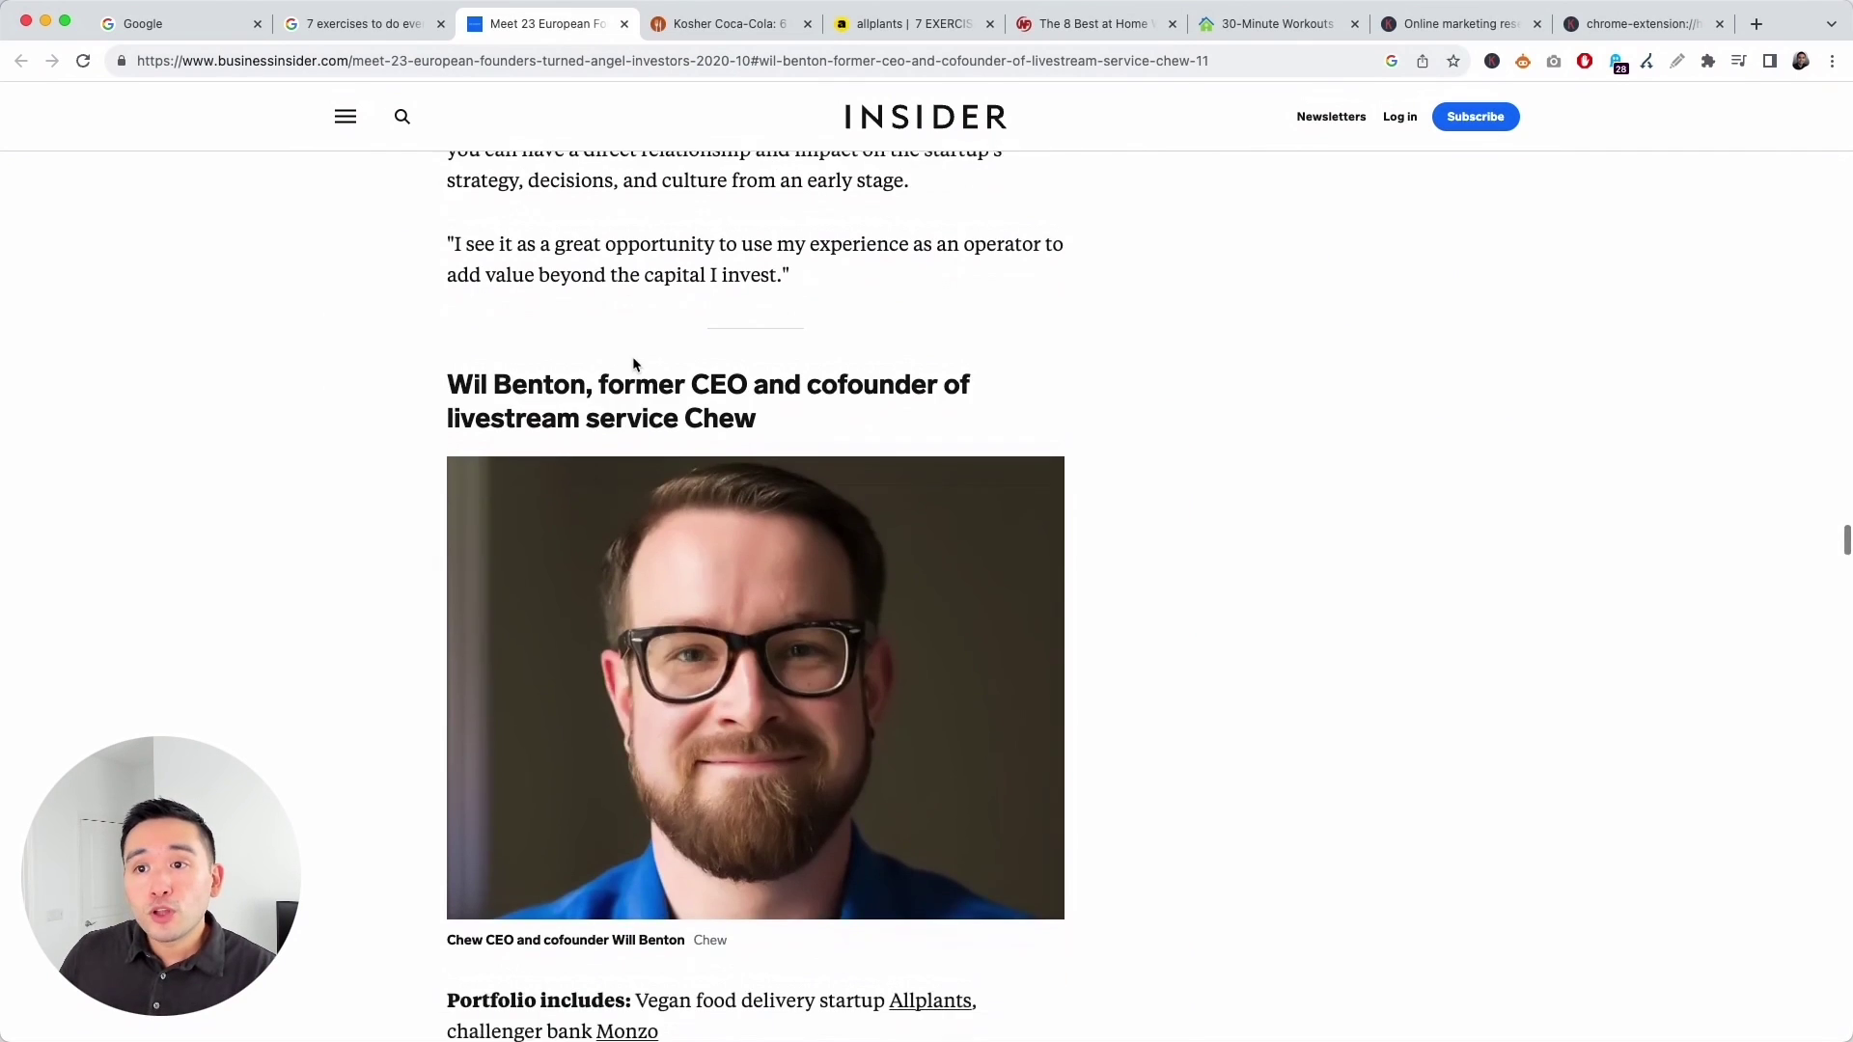
left_click_drag(710, 371, 955, 379)
scroll(954, 386, "down", 1)
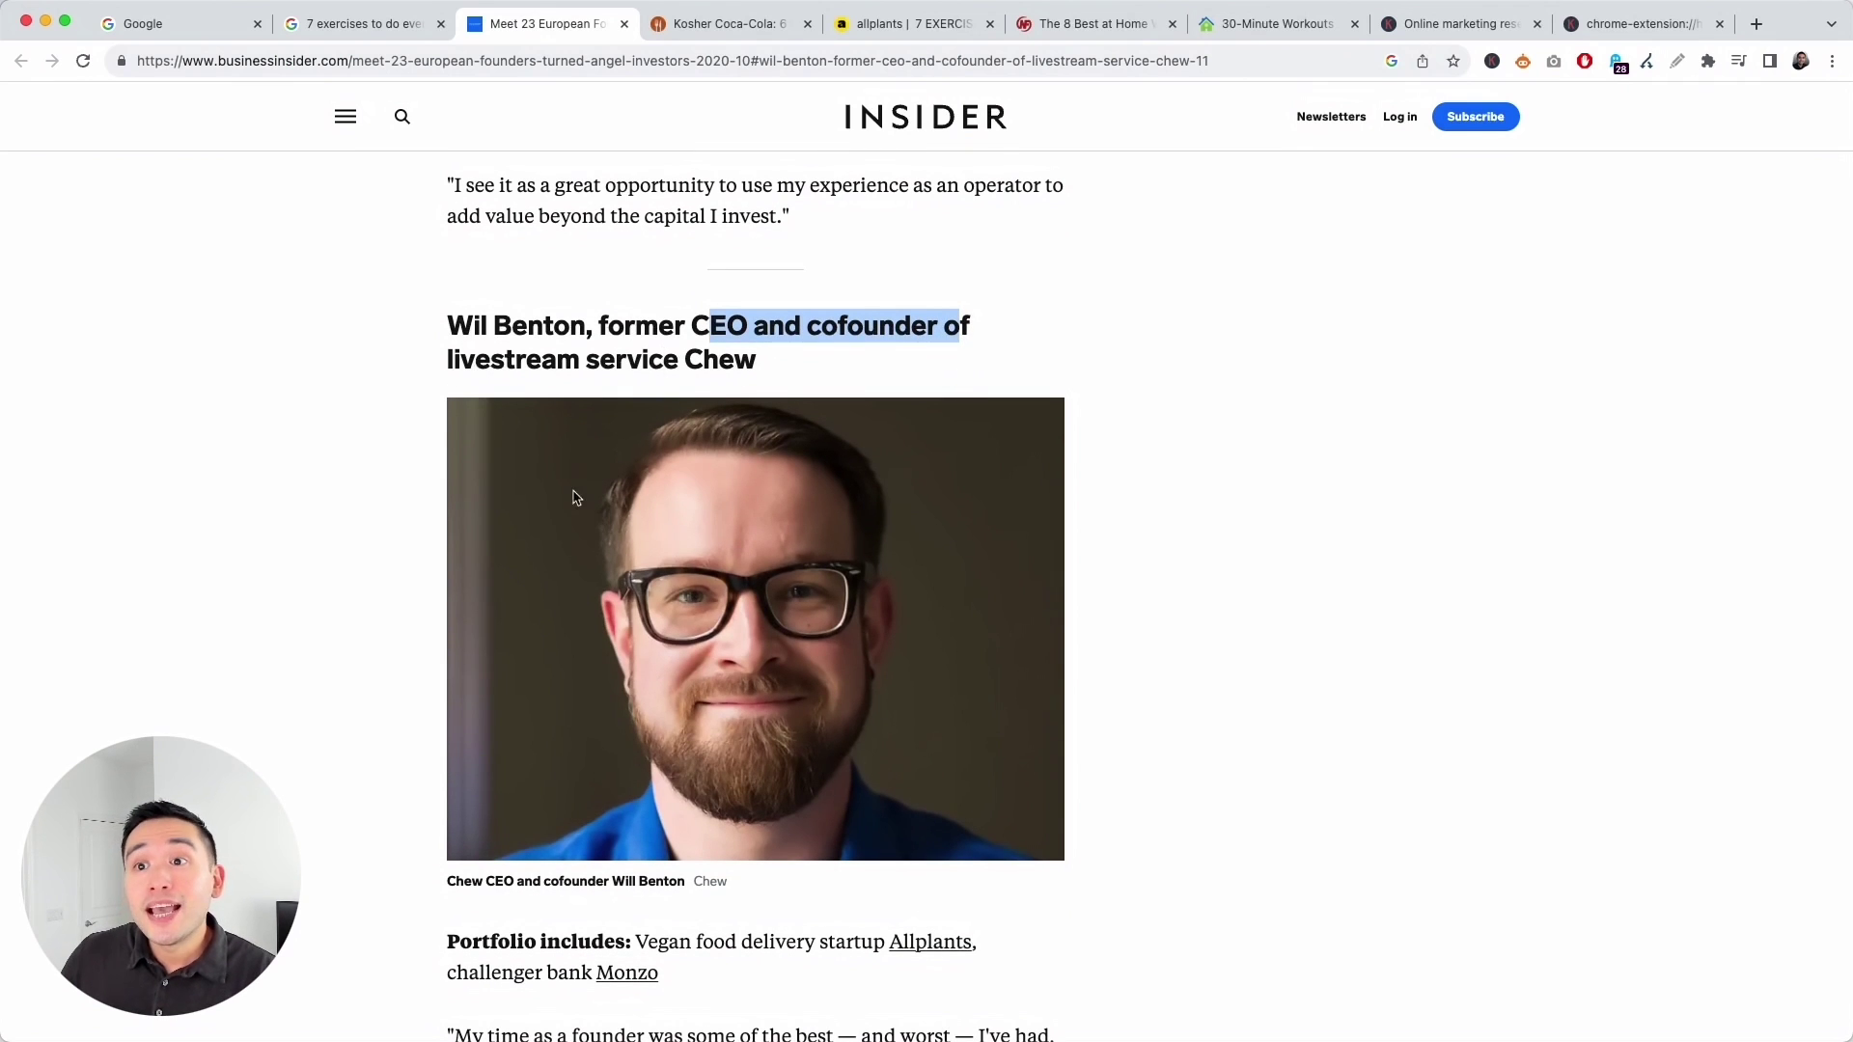
scroll(670, 639, "down", 2)
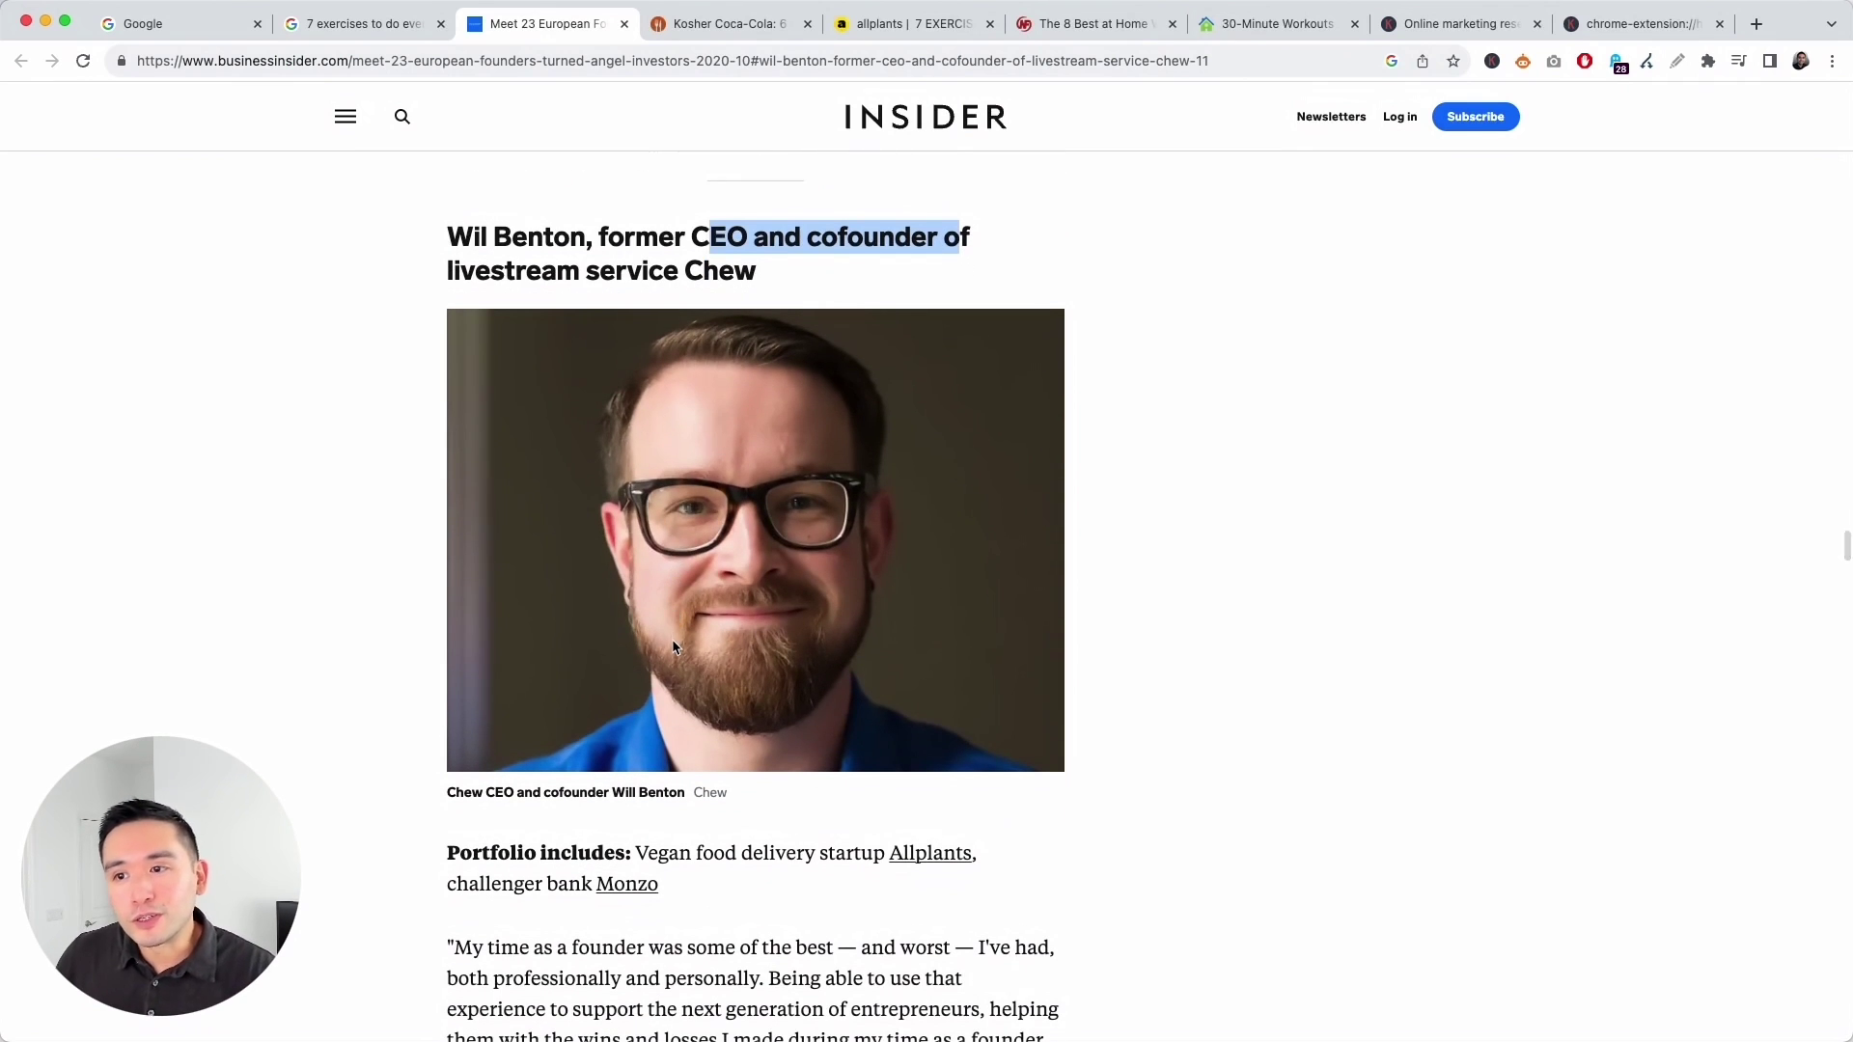
scroll(672, 639, "down", 2)
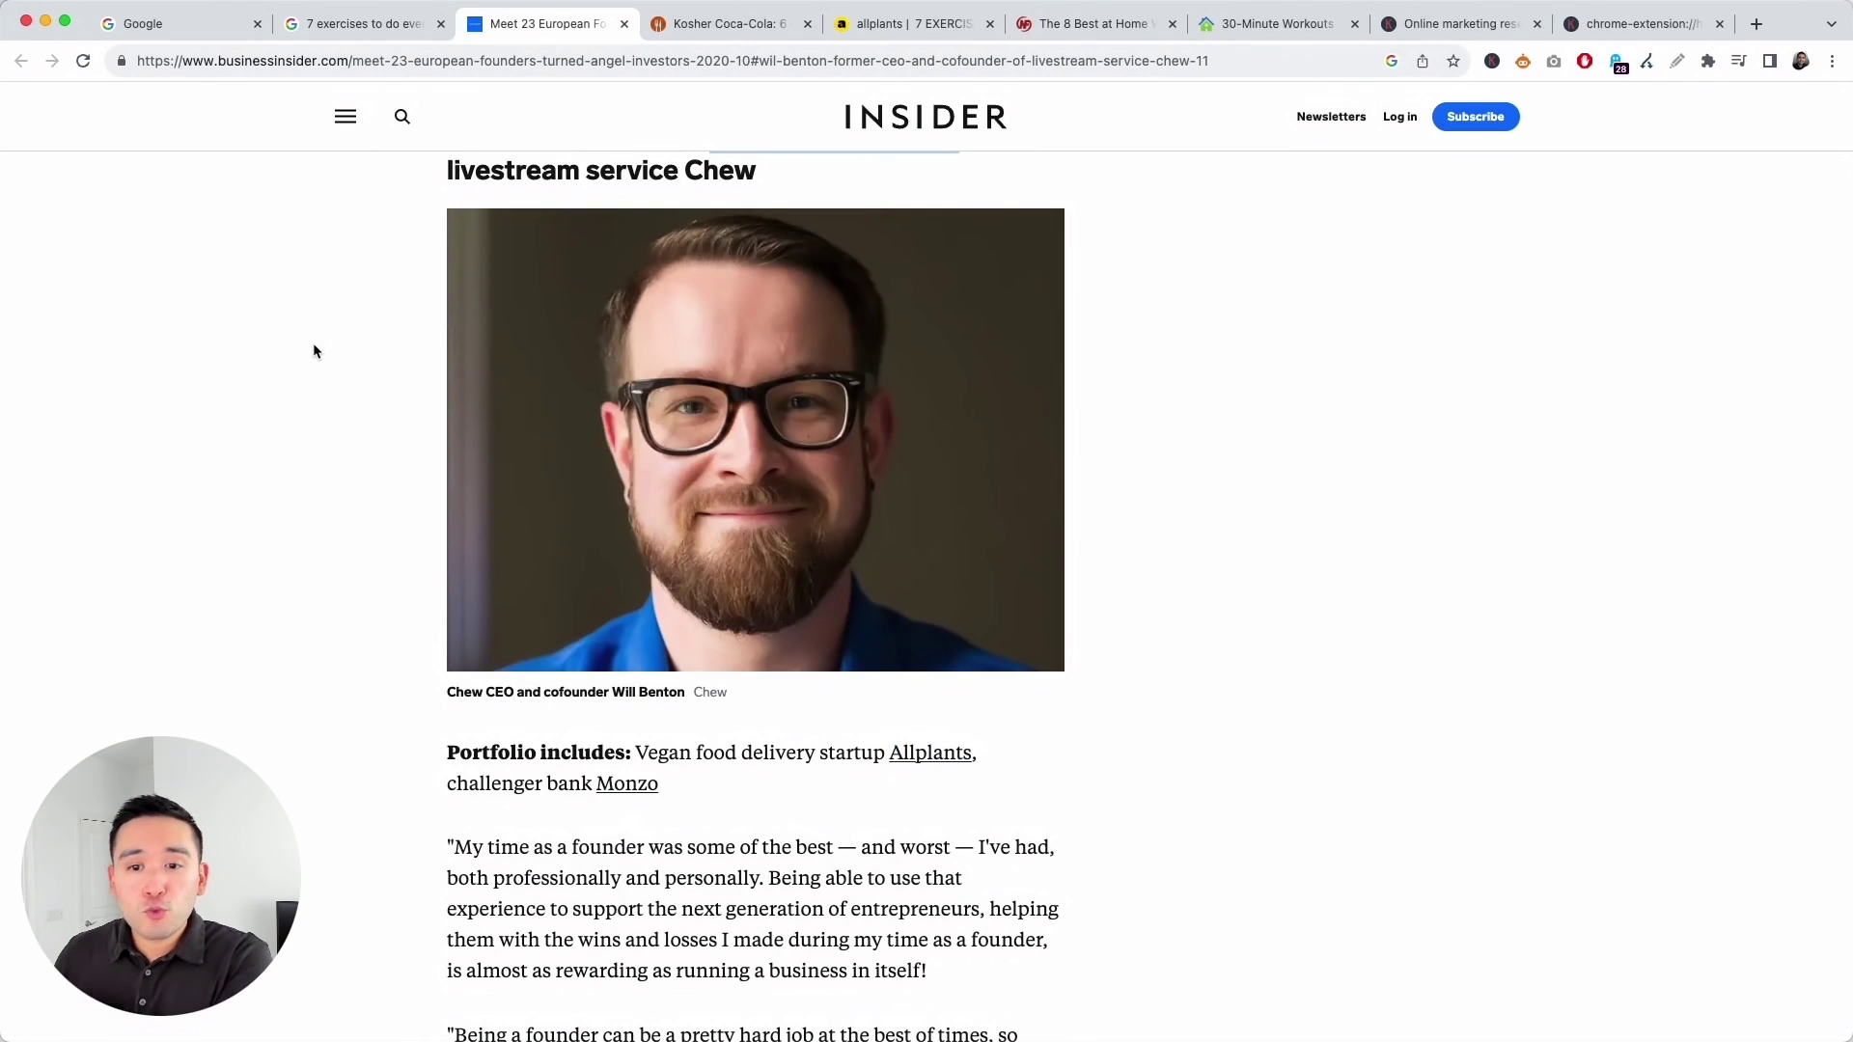
Skim the Business Insider article's title and opening founder section again, and return to the Allplants backlinks on the results page.
scroll(427, 431, "up", 20)
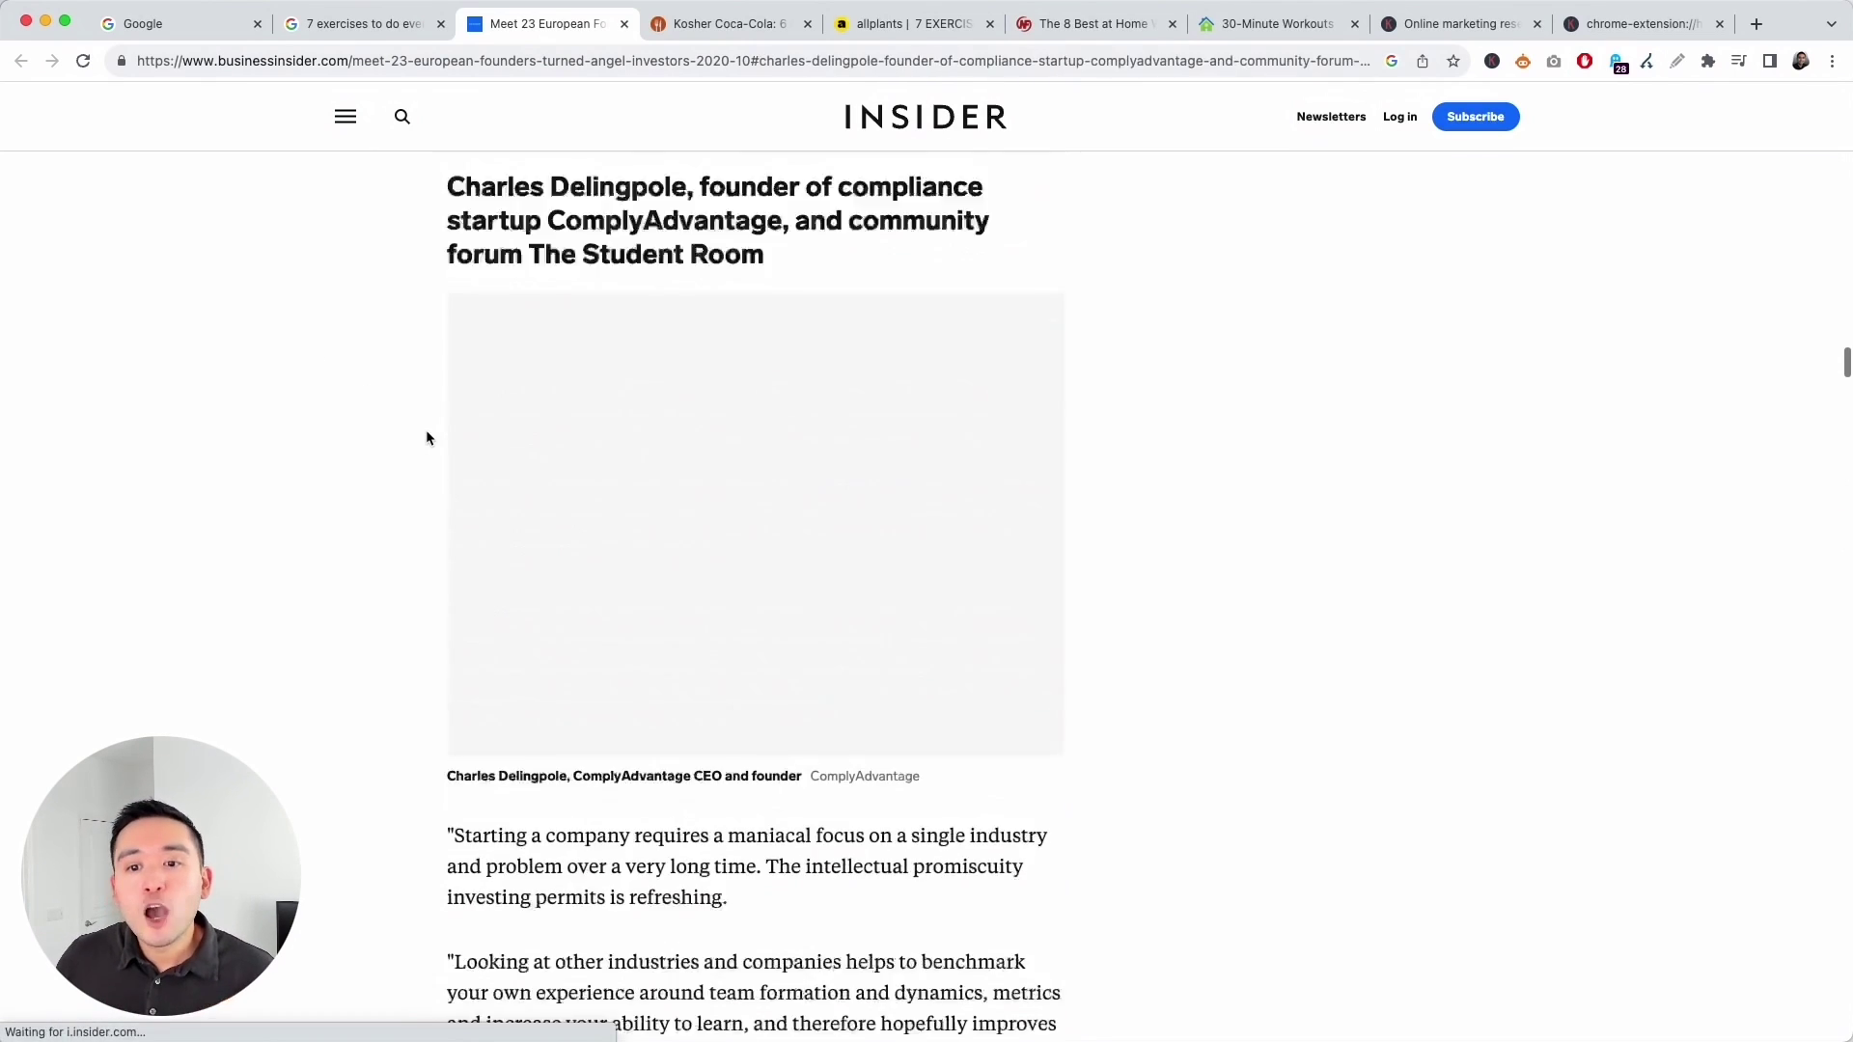
scroll(426, 430, "up", 20)
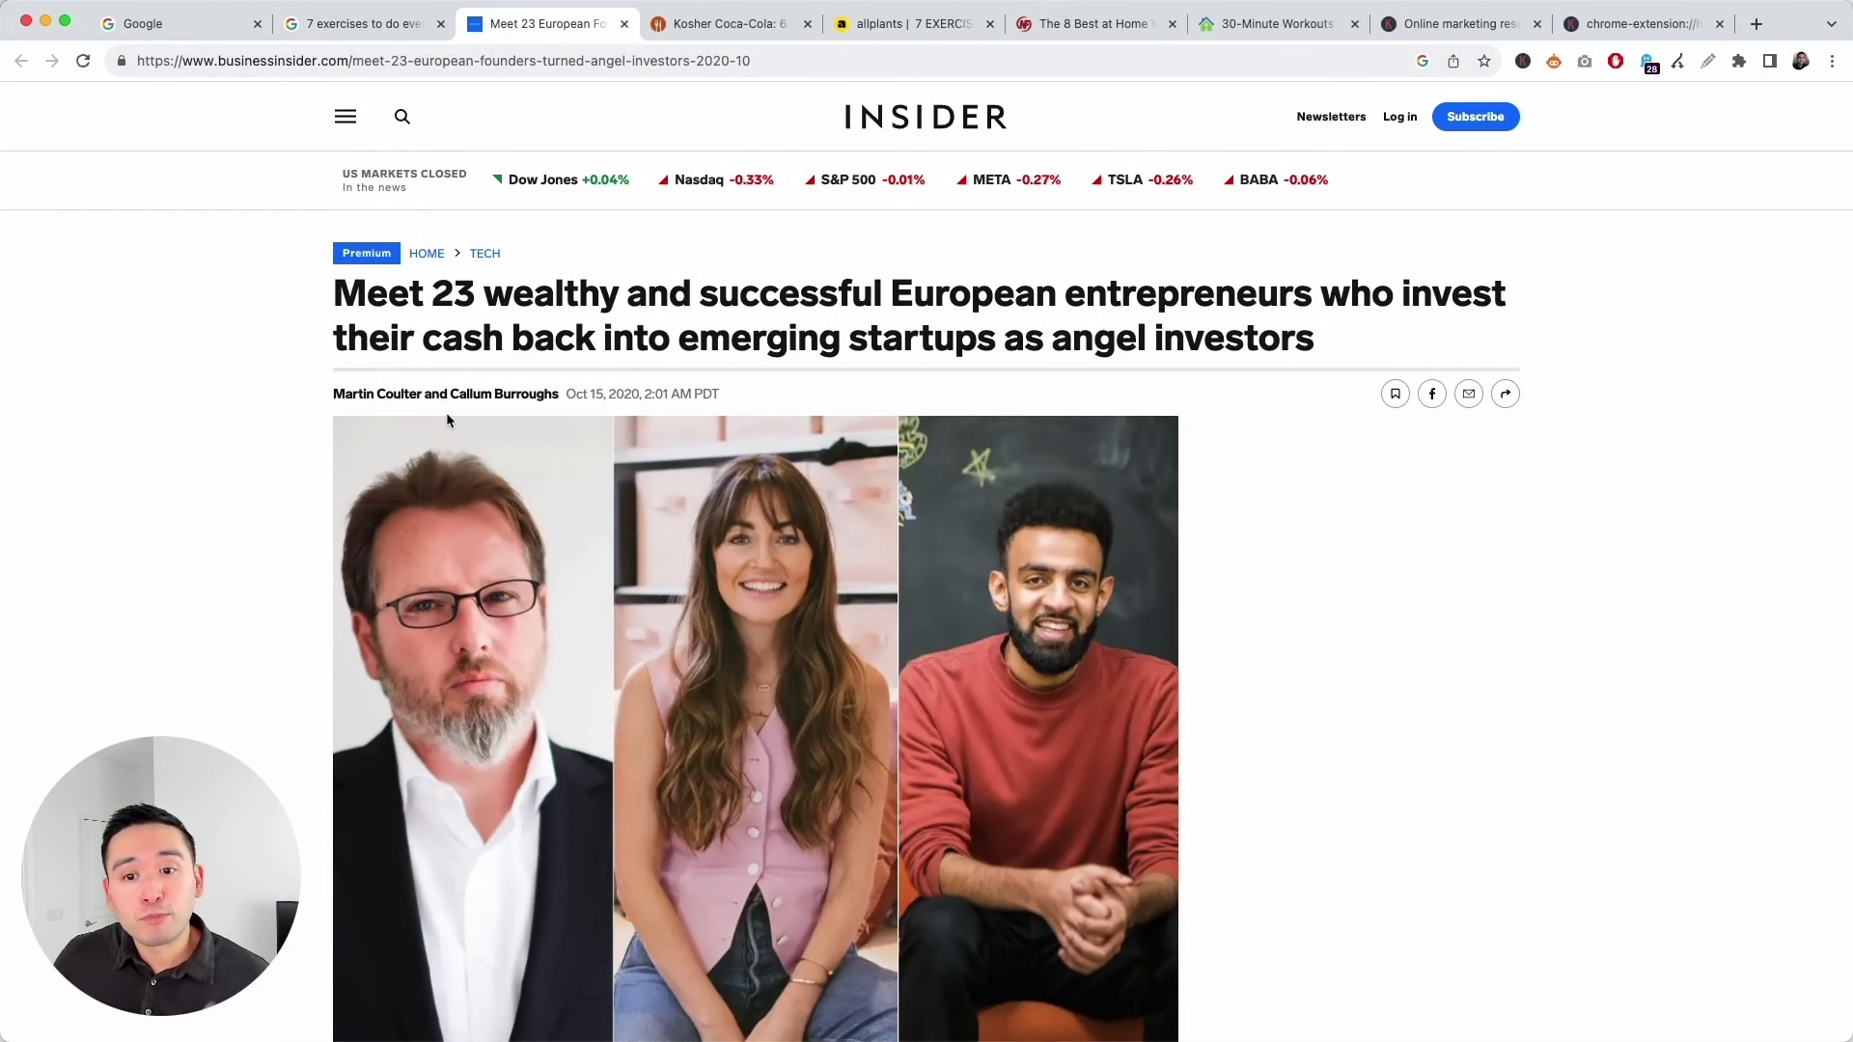
scroll(446, 413, "down", 20)
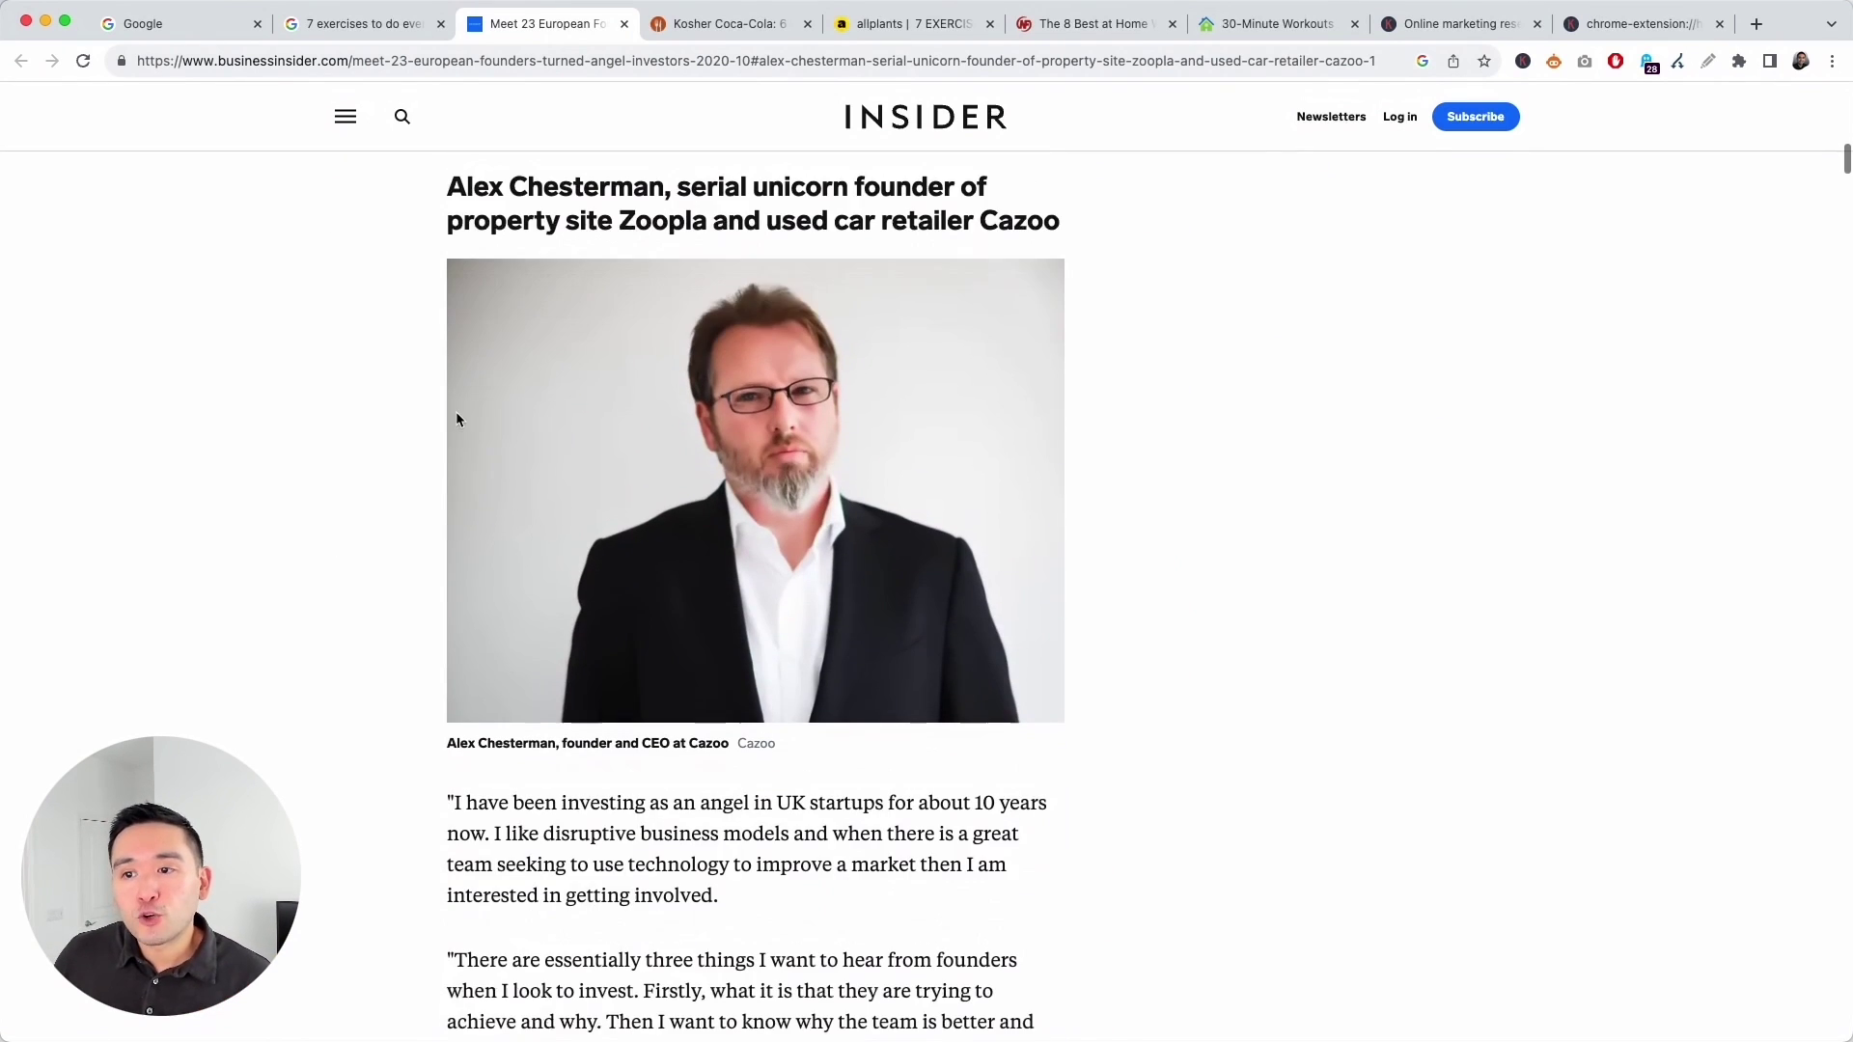
scroll(746, 666, "down", 2)
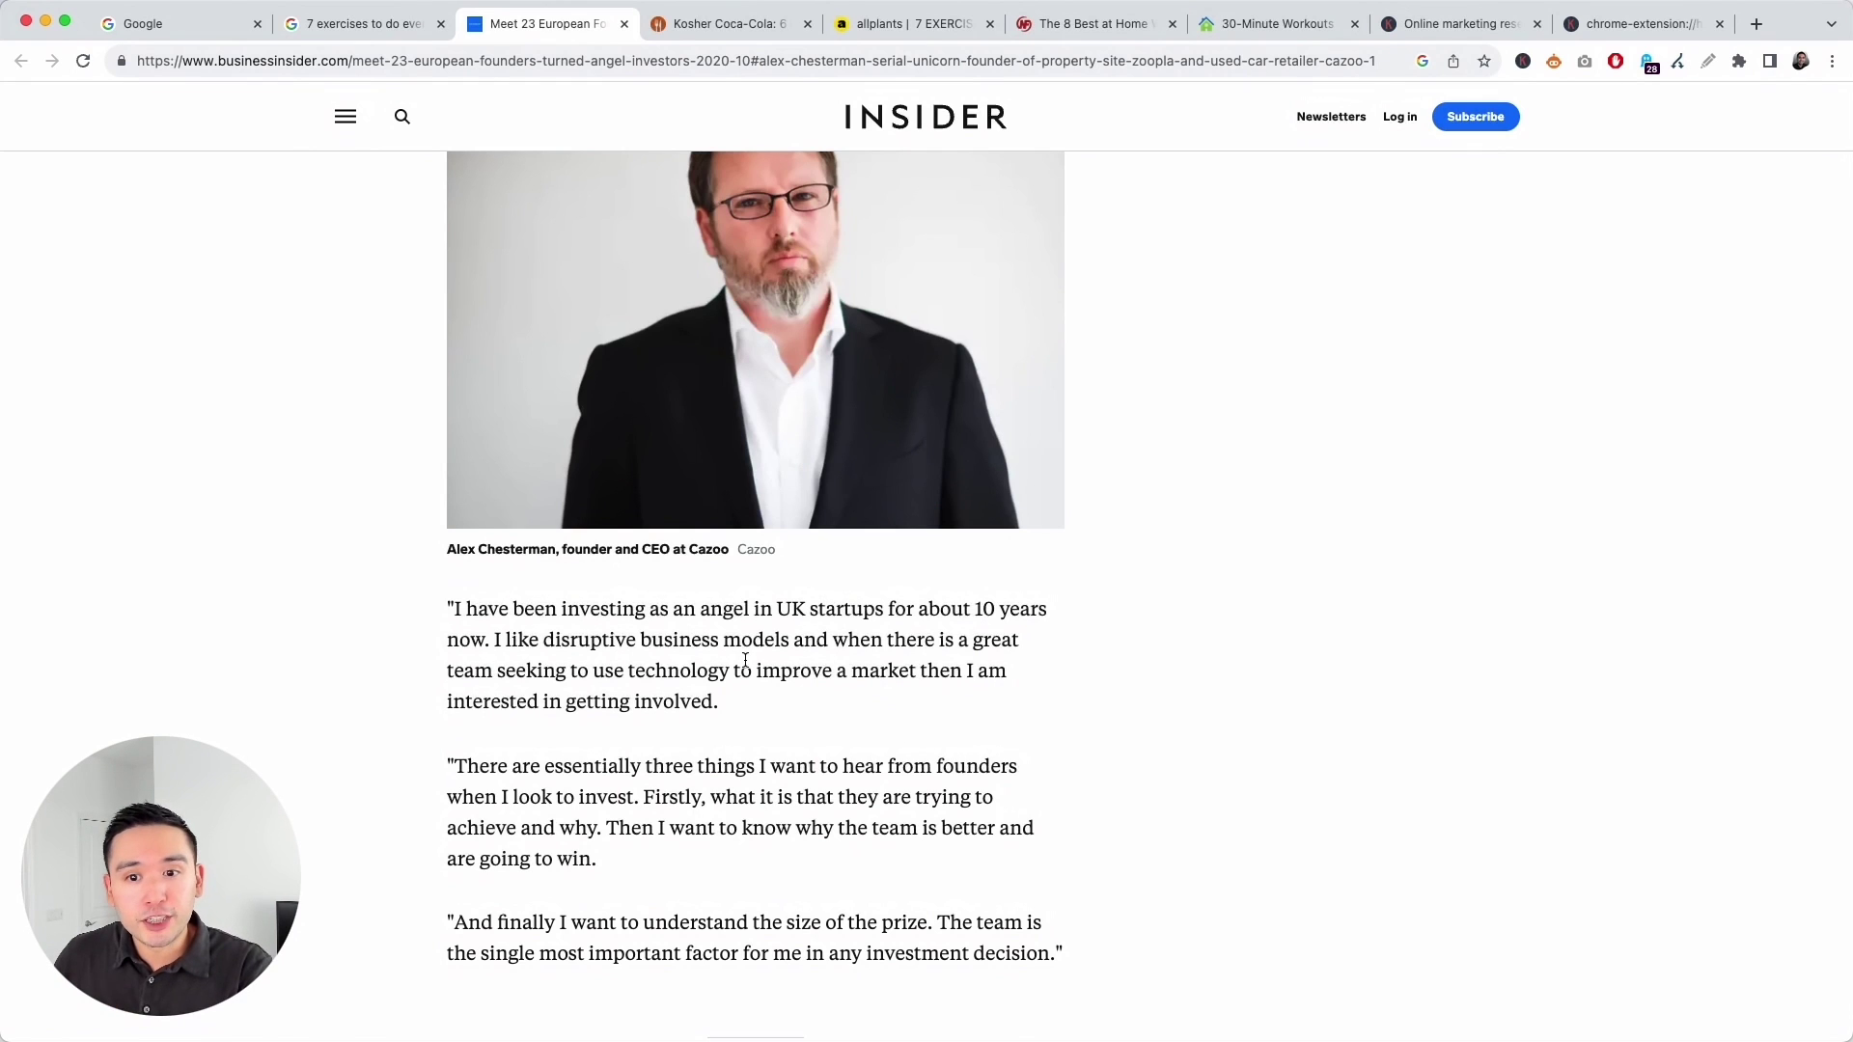
key("ctrl+shift+Tab")
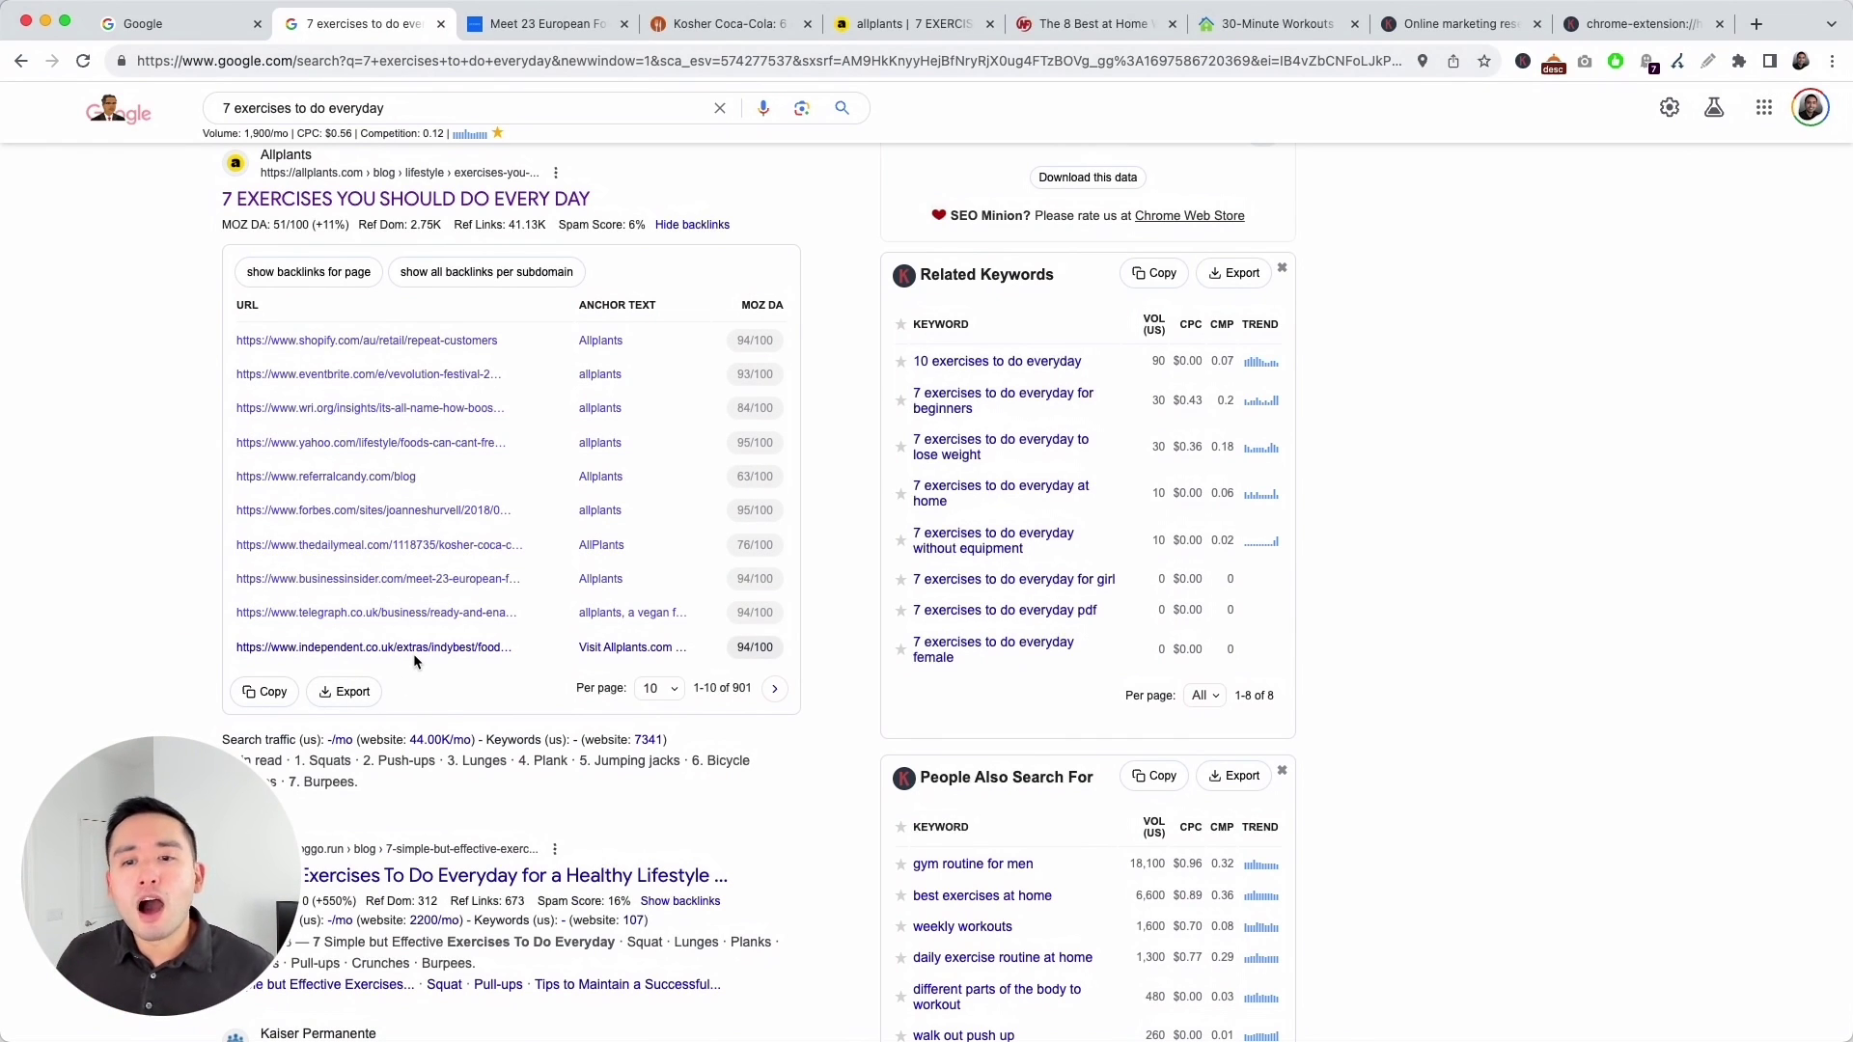
scroll(676, 804, "up", 15)
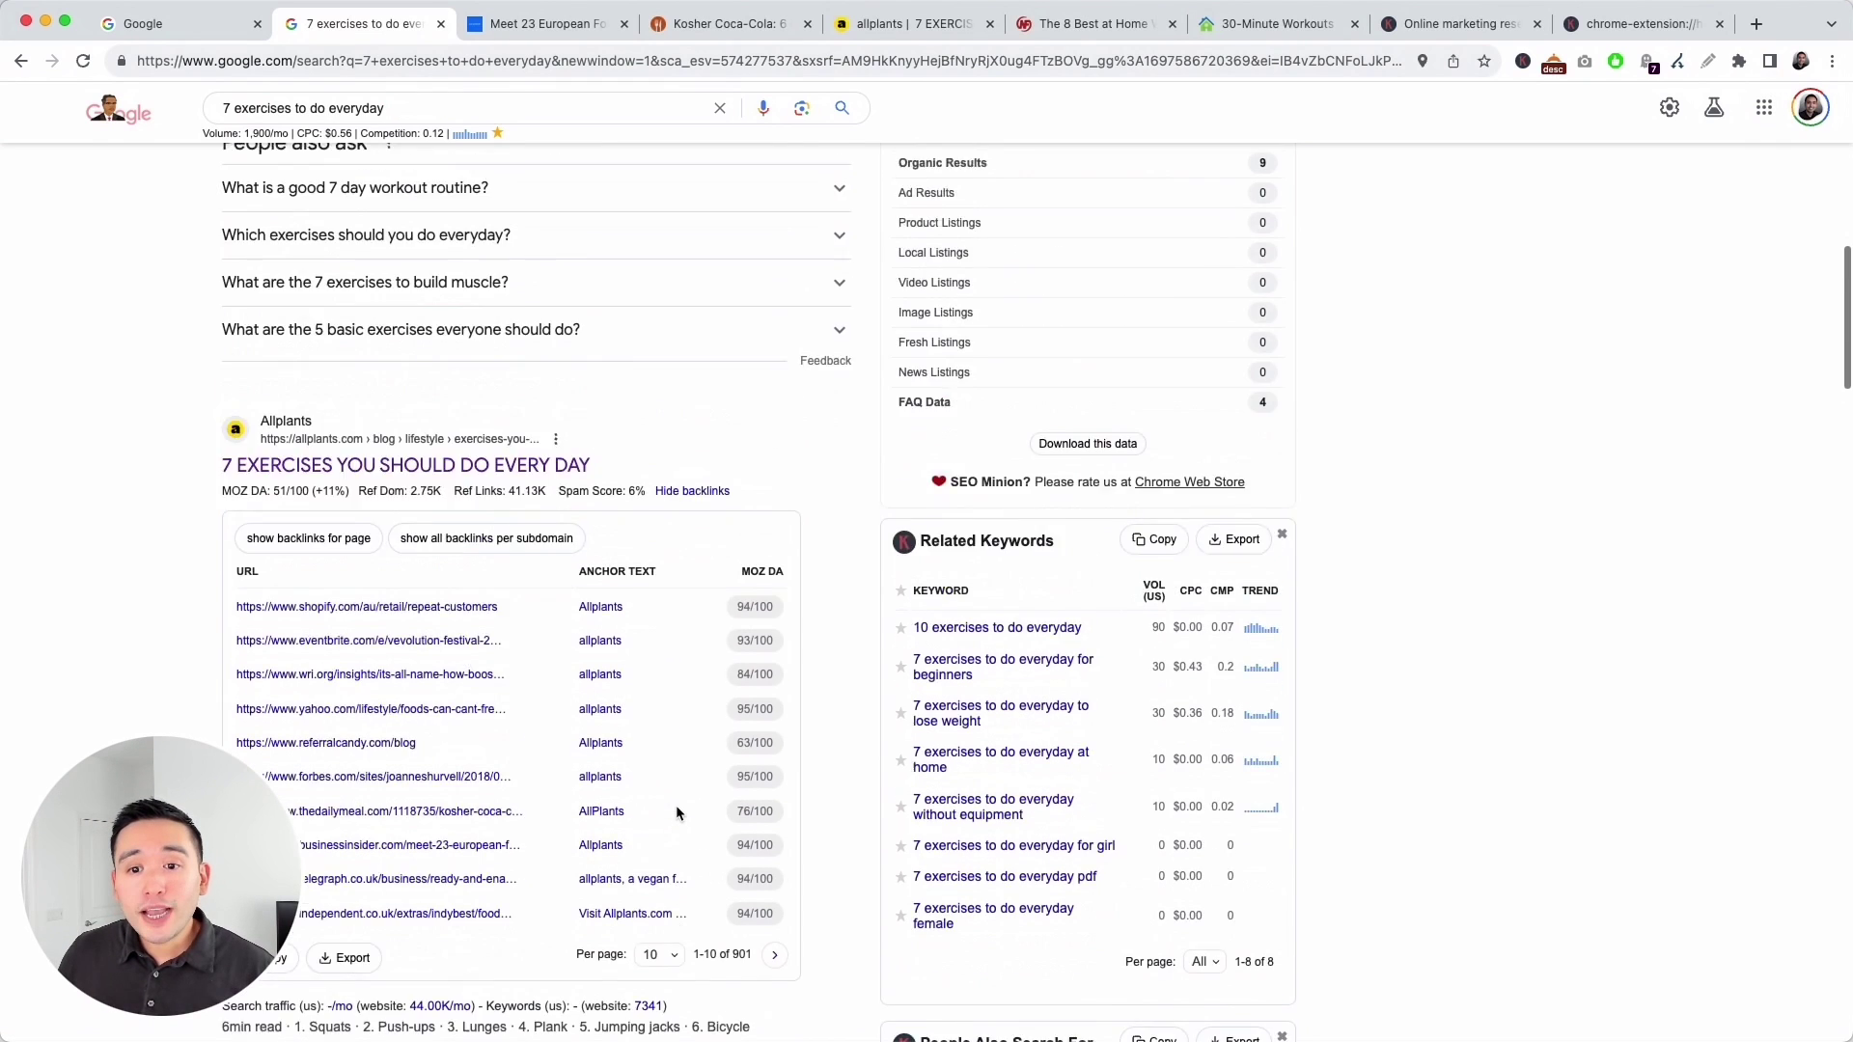